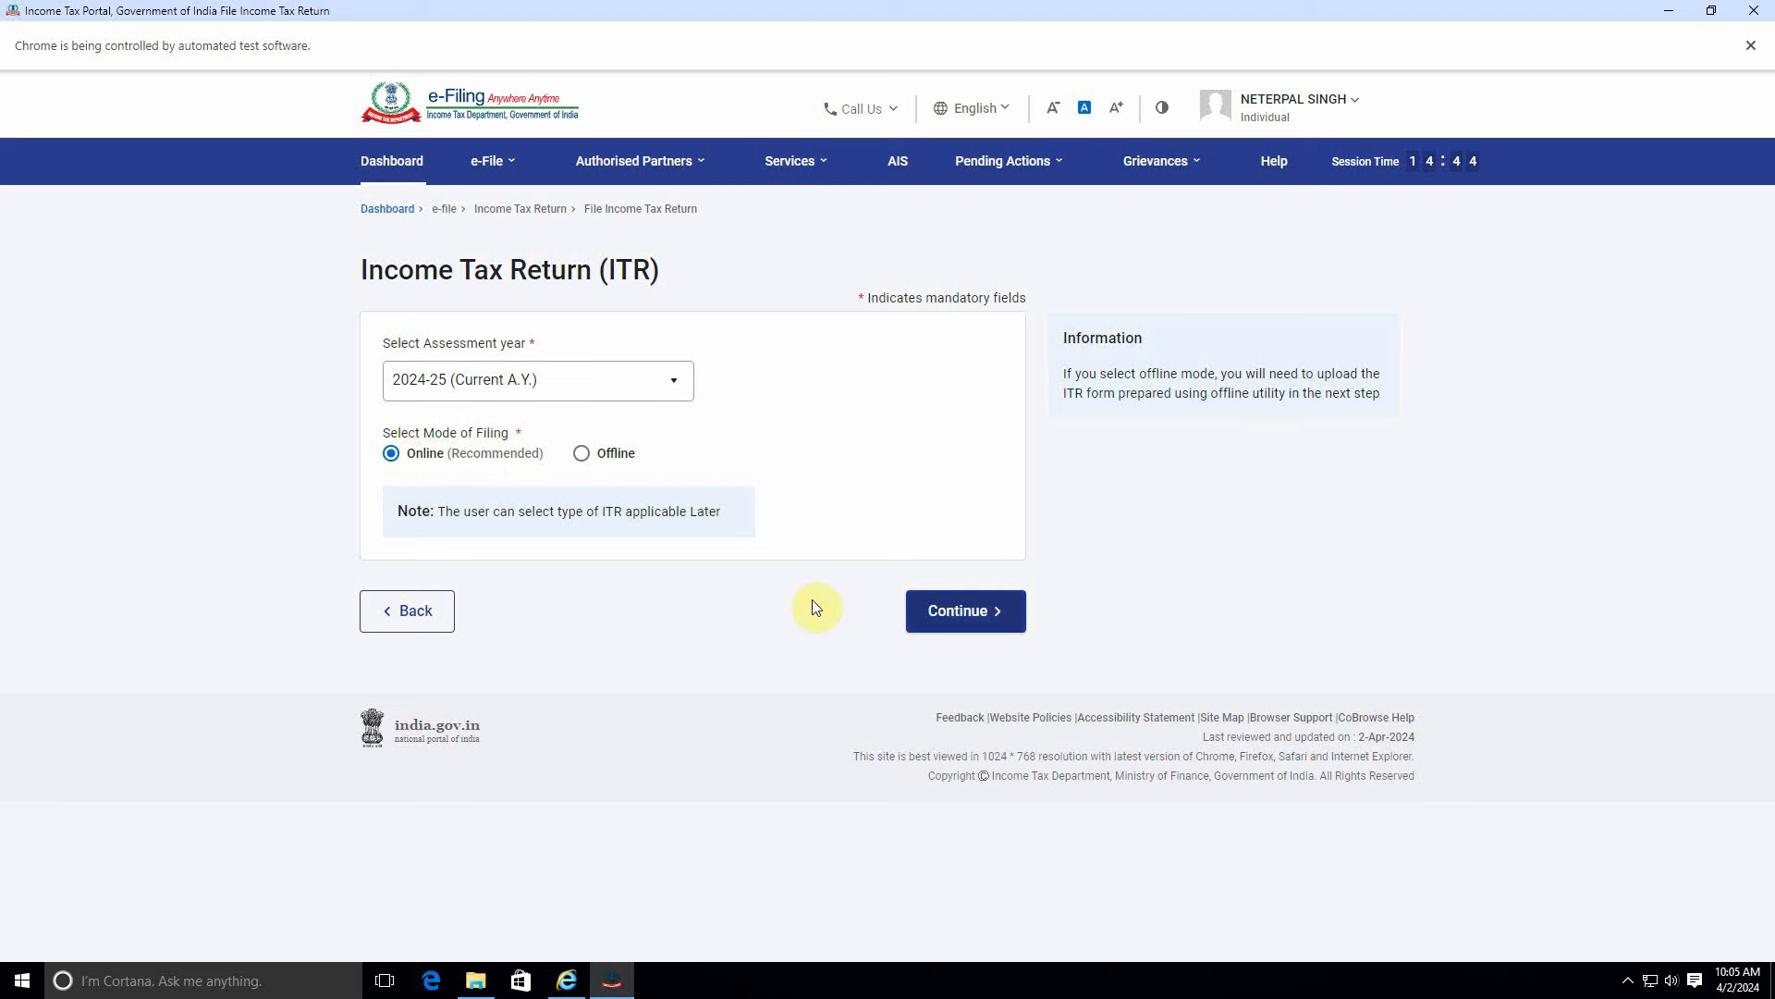
# Continue with online filing for AY 2024-25 and start a new return filing.
pyautogui.click(951, 610)
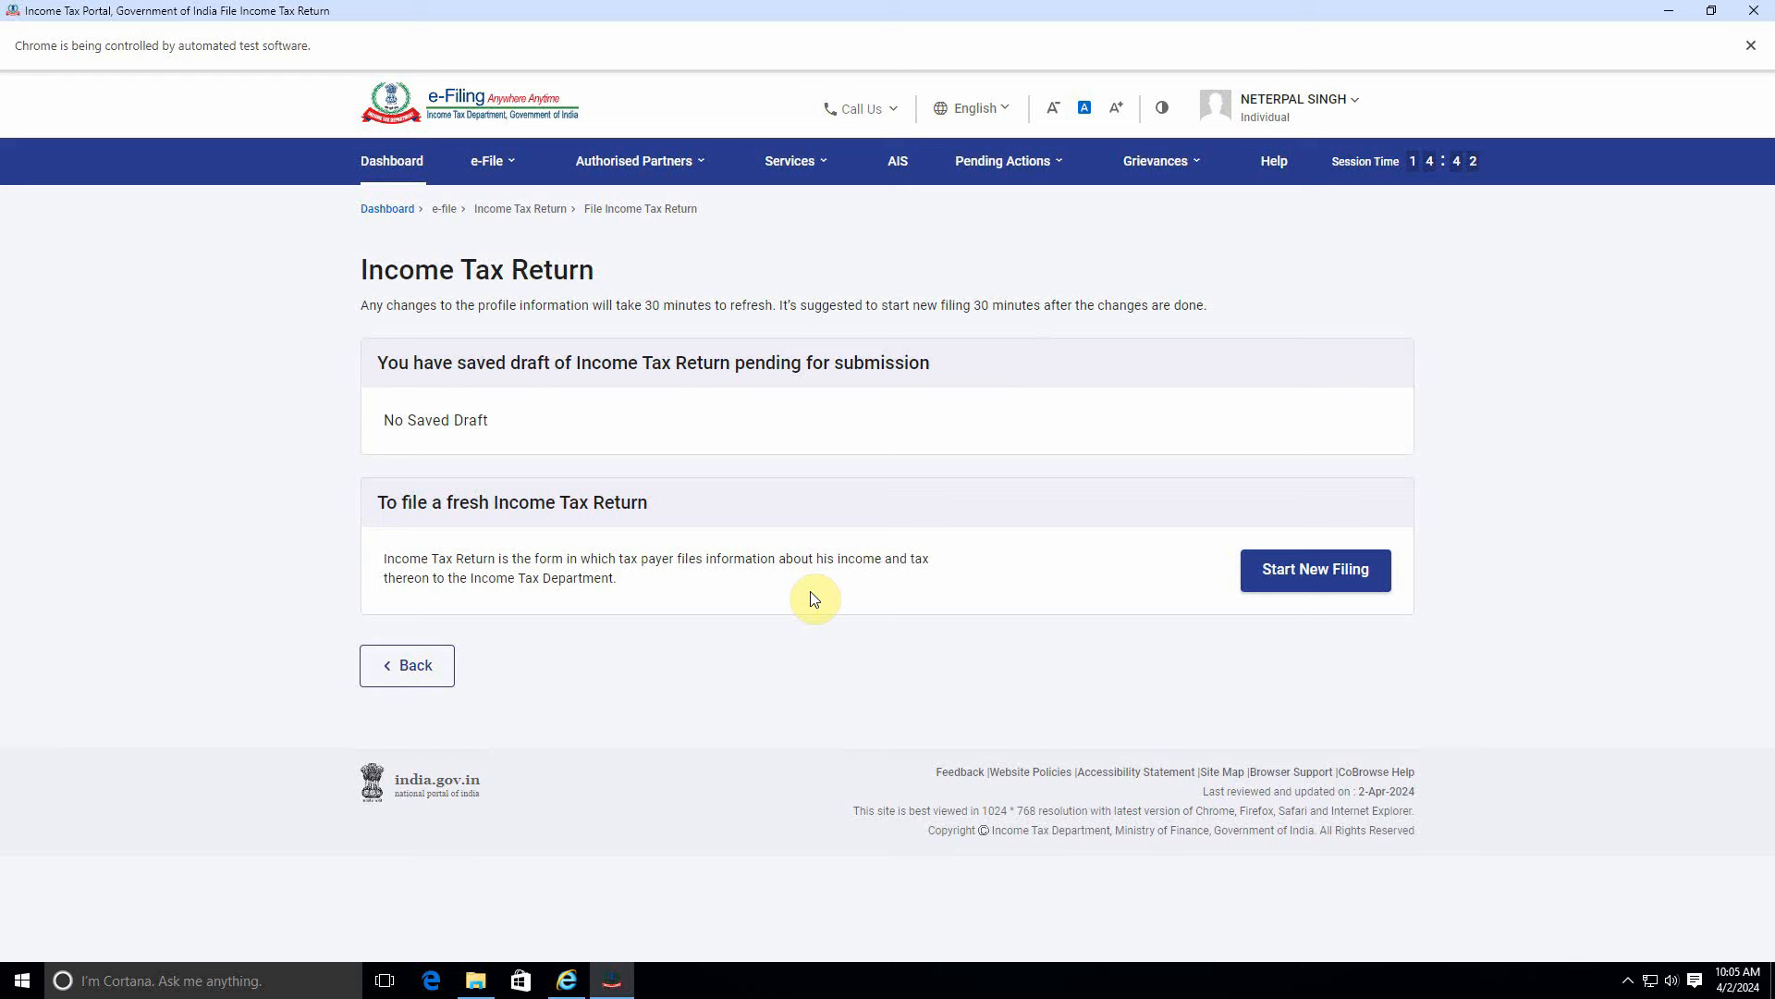
pyautogui.click(1332, 582)
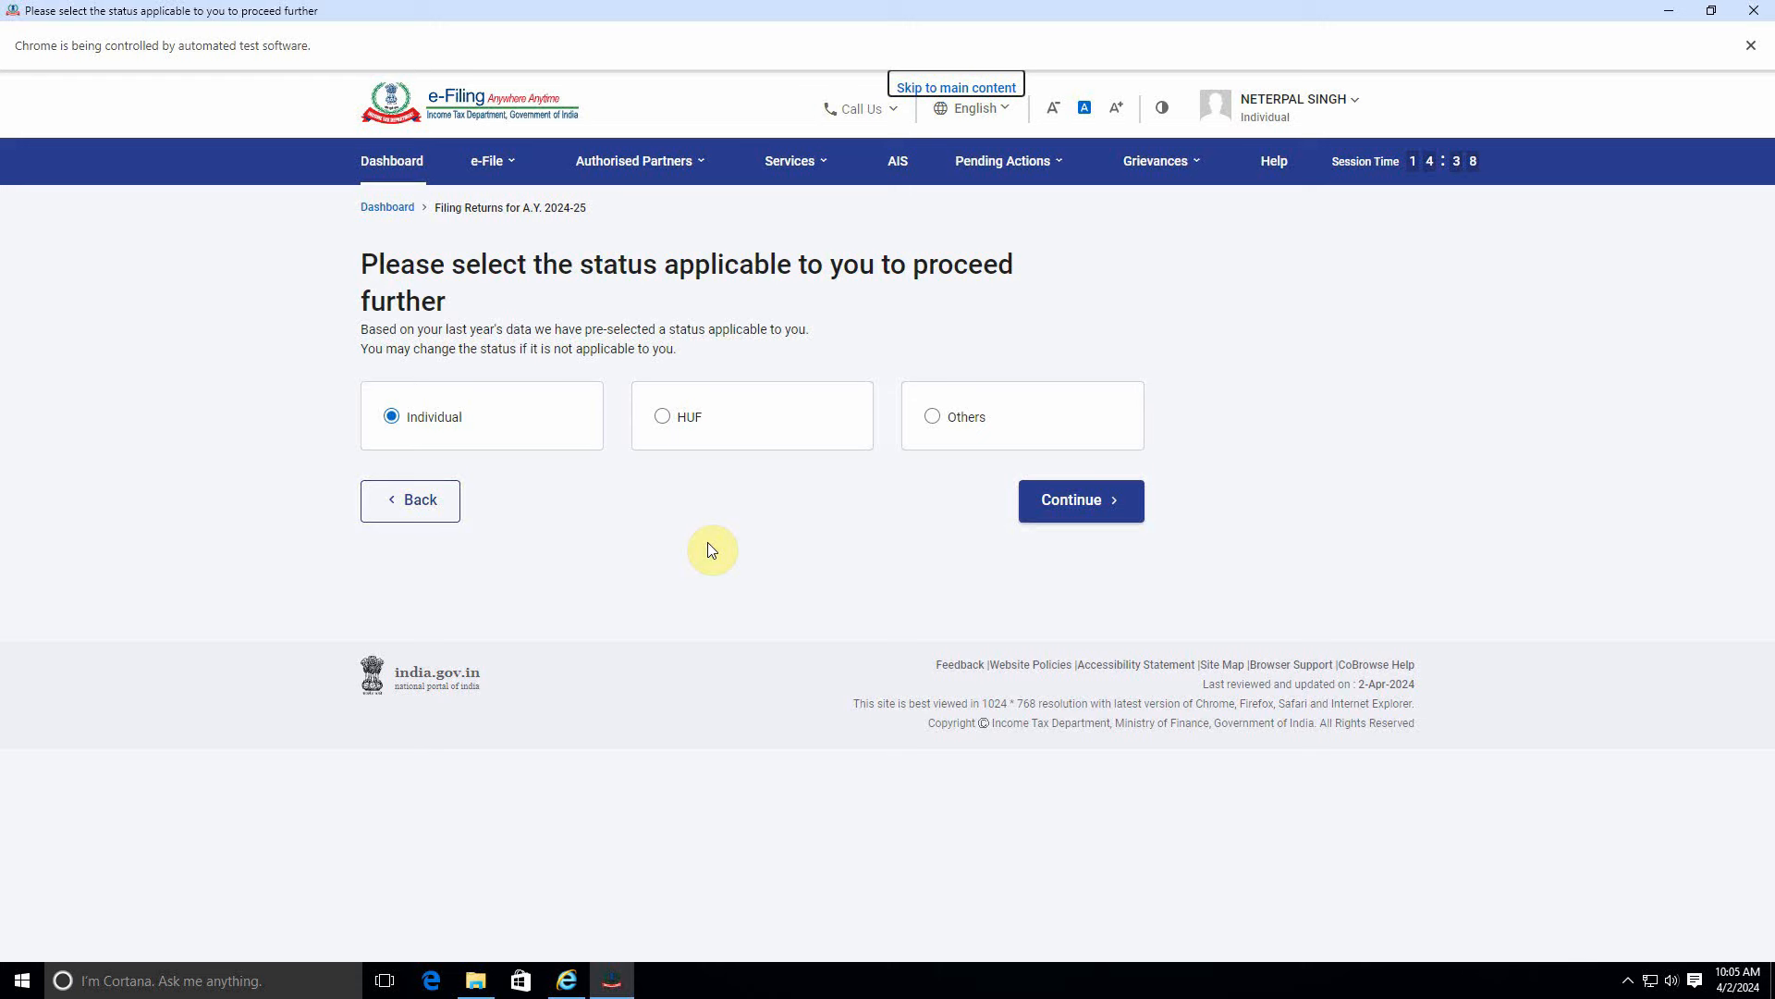
# File as an Individual and proceed with ITR-1 selected as the return form.
pyautogui.click(1073, 506)
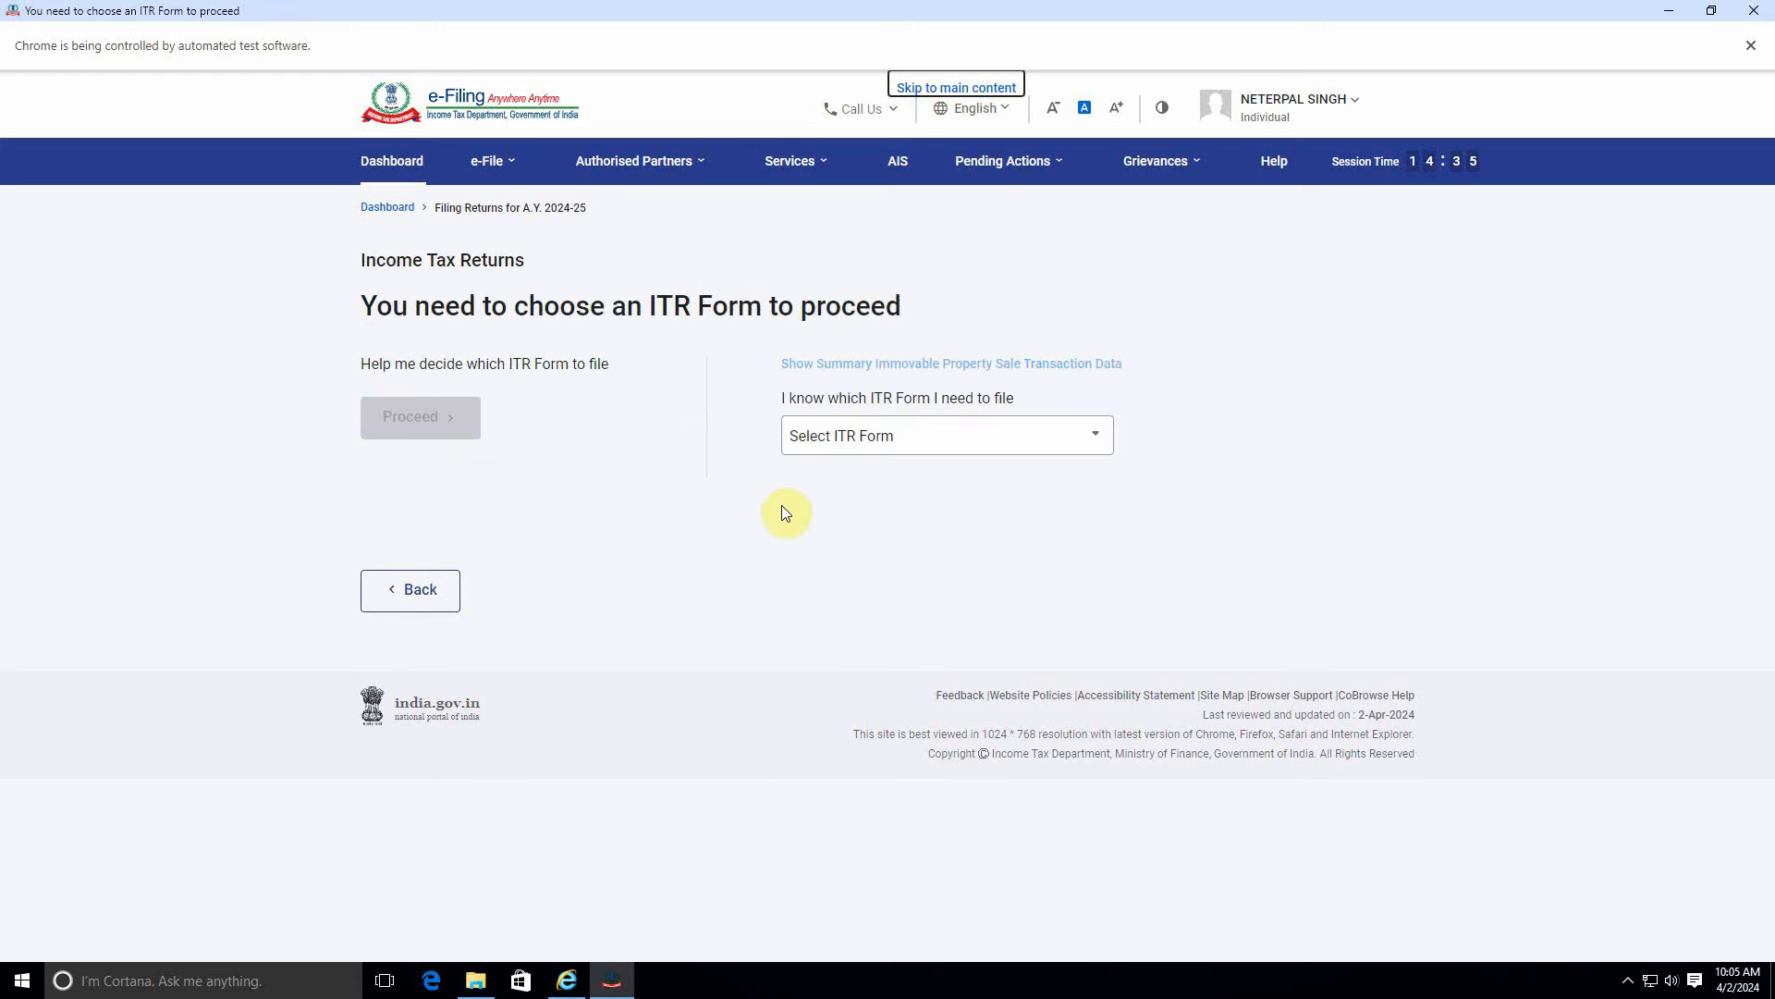
pyautogui.click(879, 444)
pyautogui.click(836, 519)
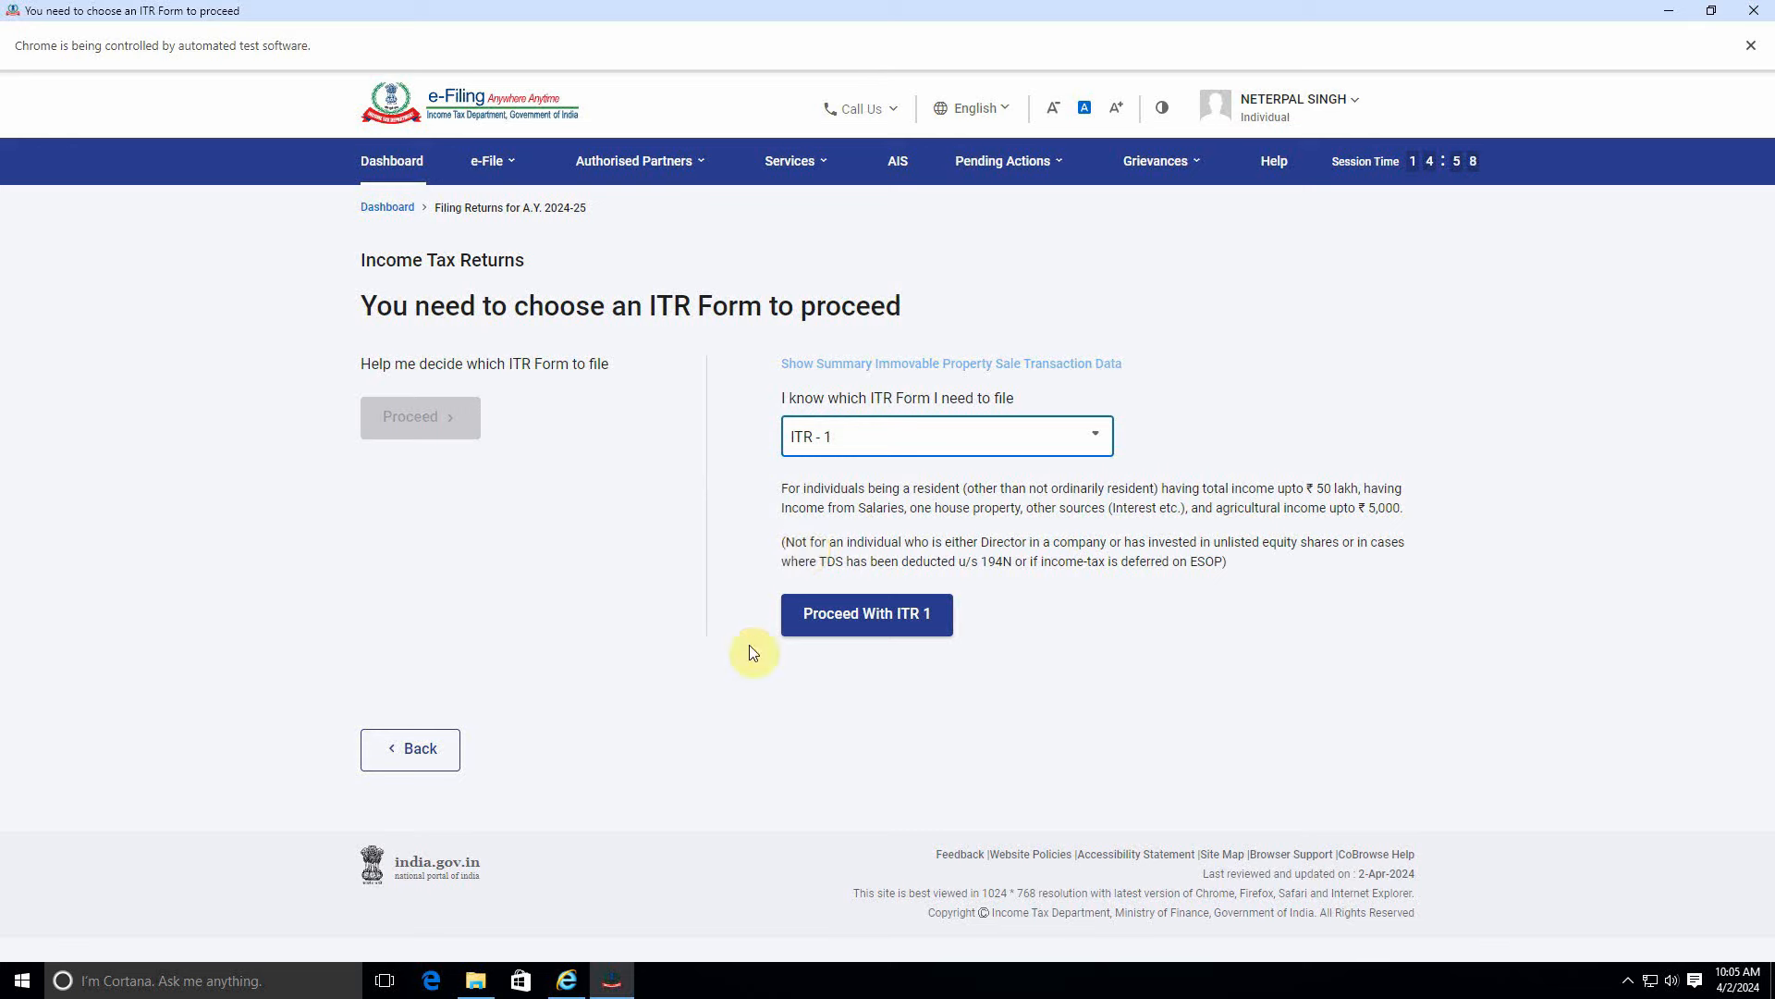
pyautogui.click(893, 617)
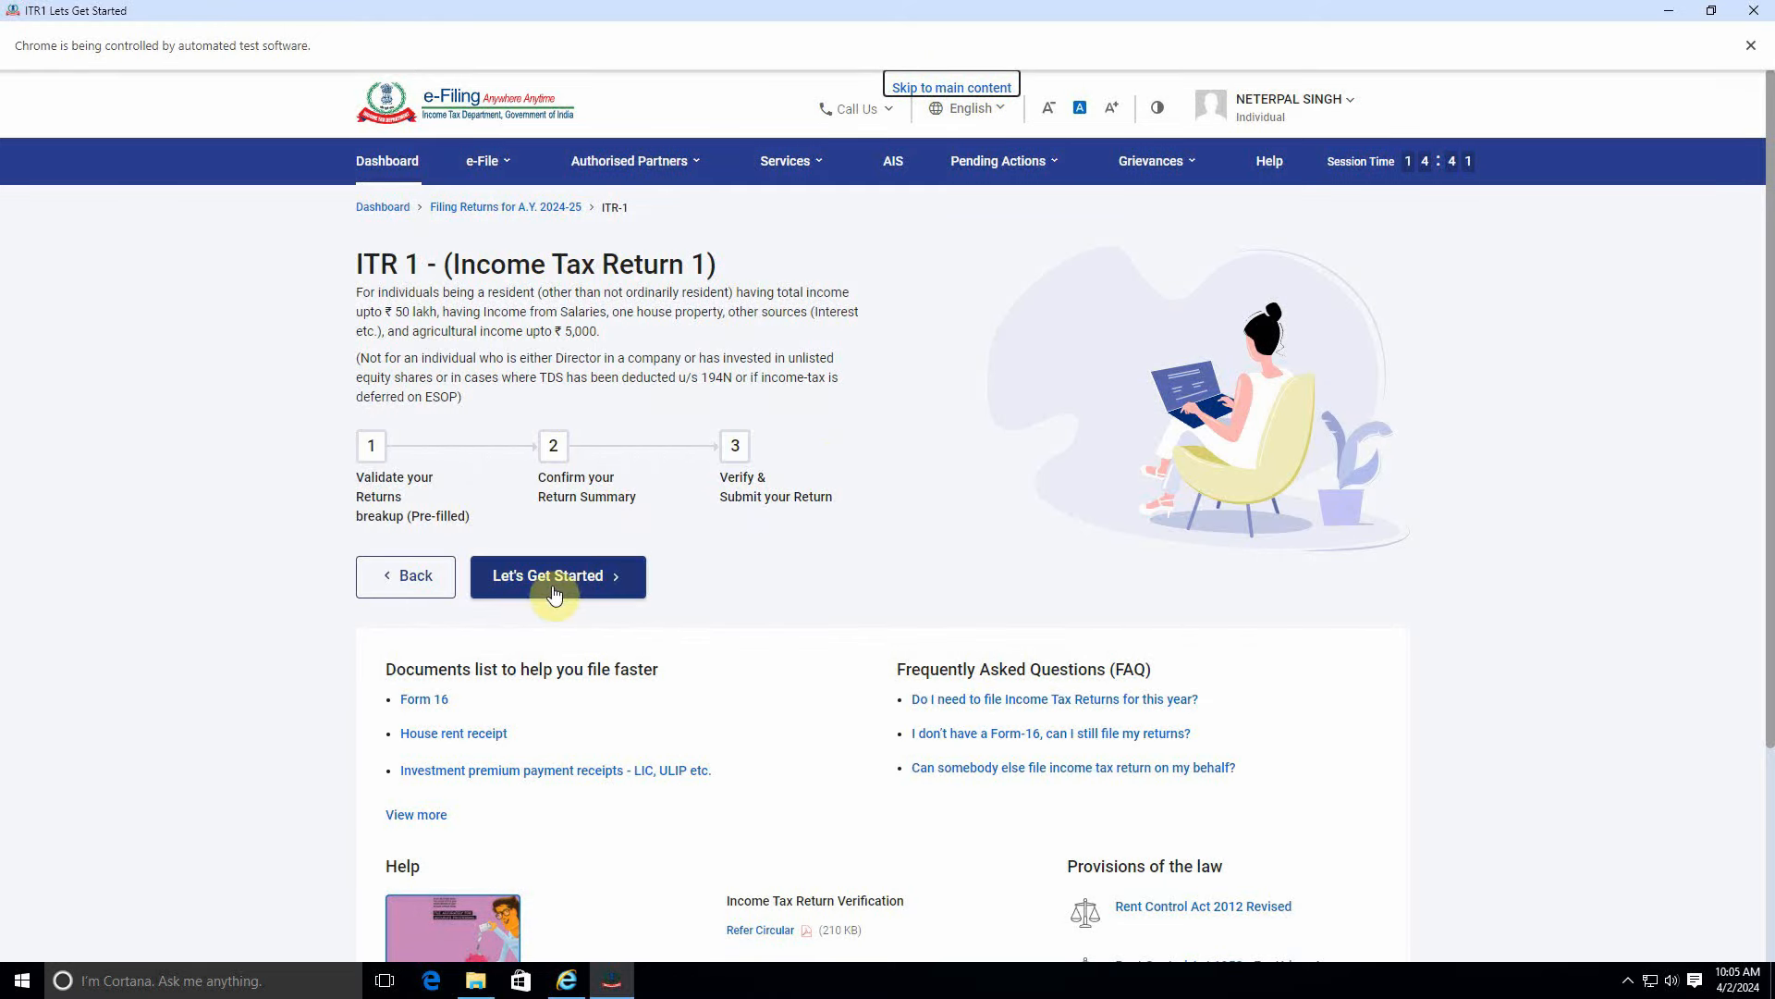
# Begin ITR-1 giving 'Taxable income is more than basic exemption limit' as the filing reason.
pyautogui.click(555, 577)
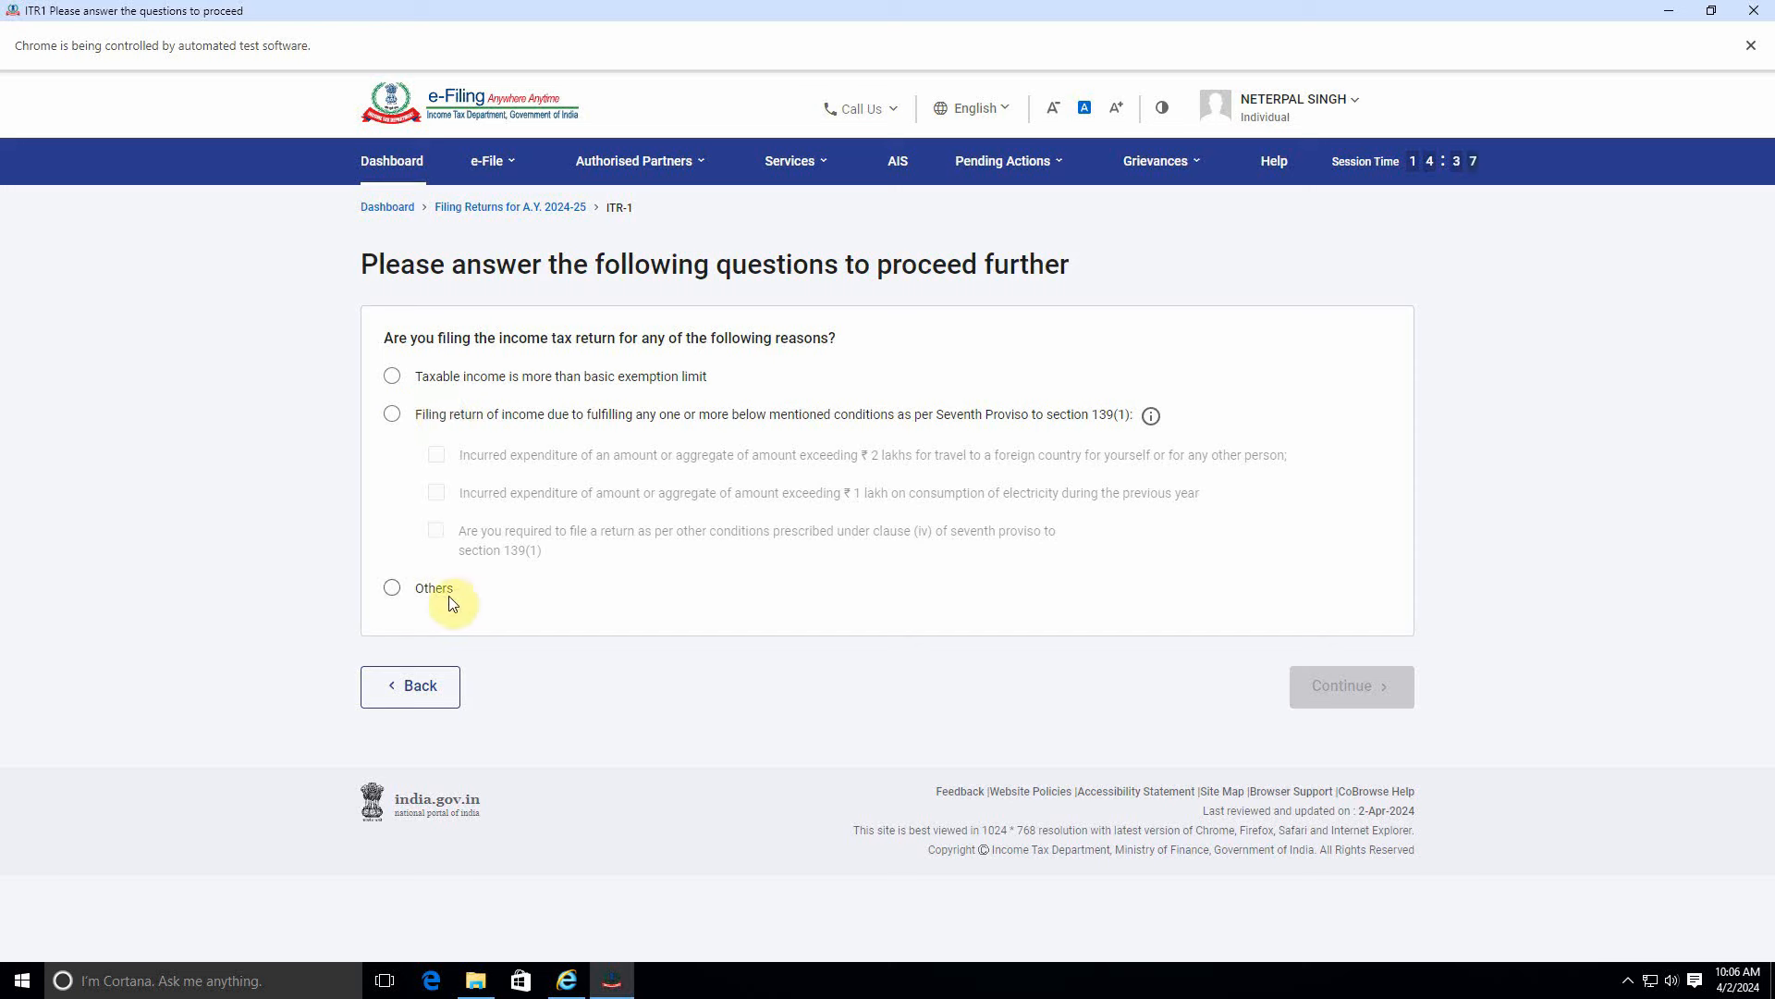
pyautogui.click(393, 376)
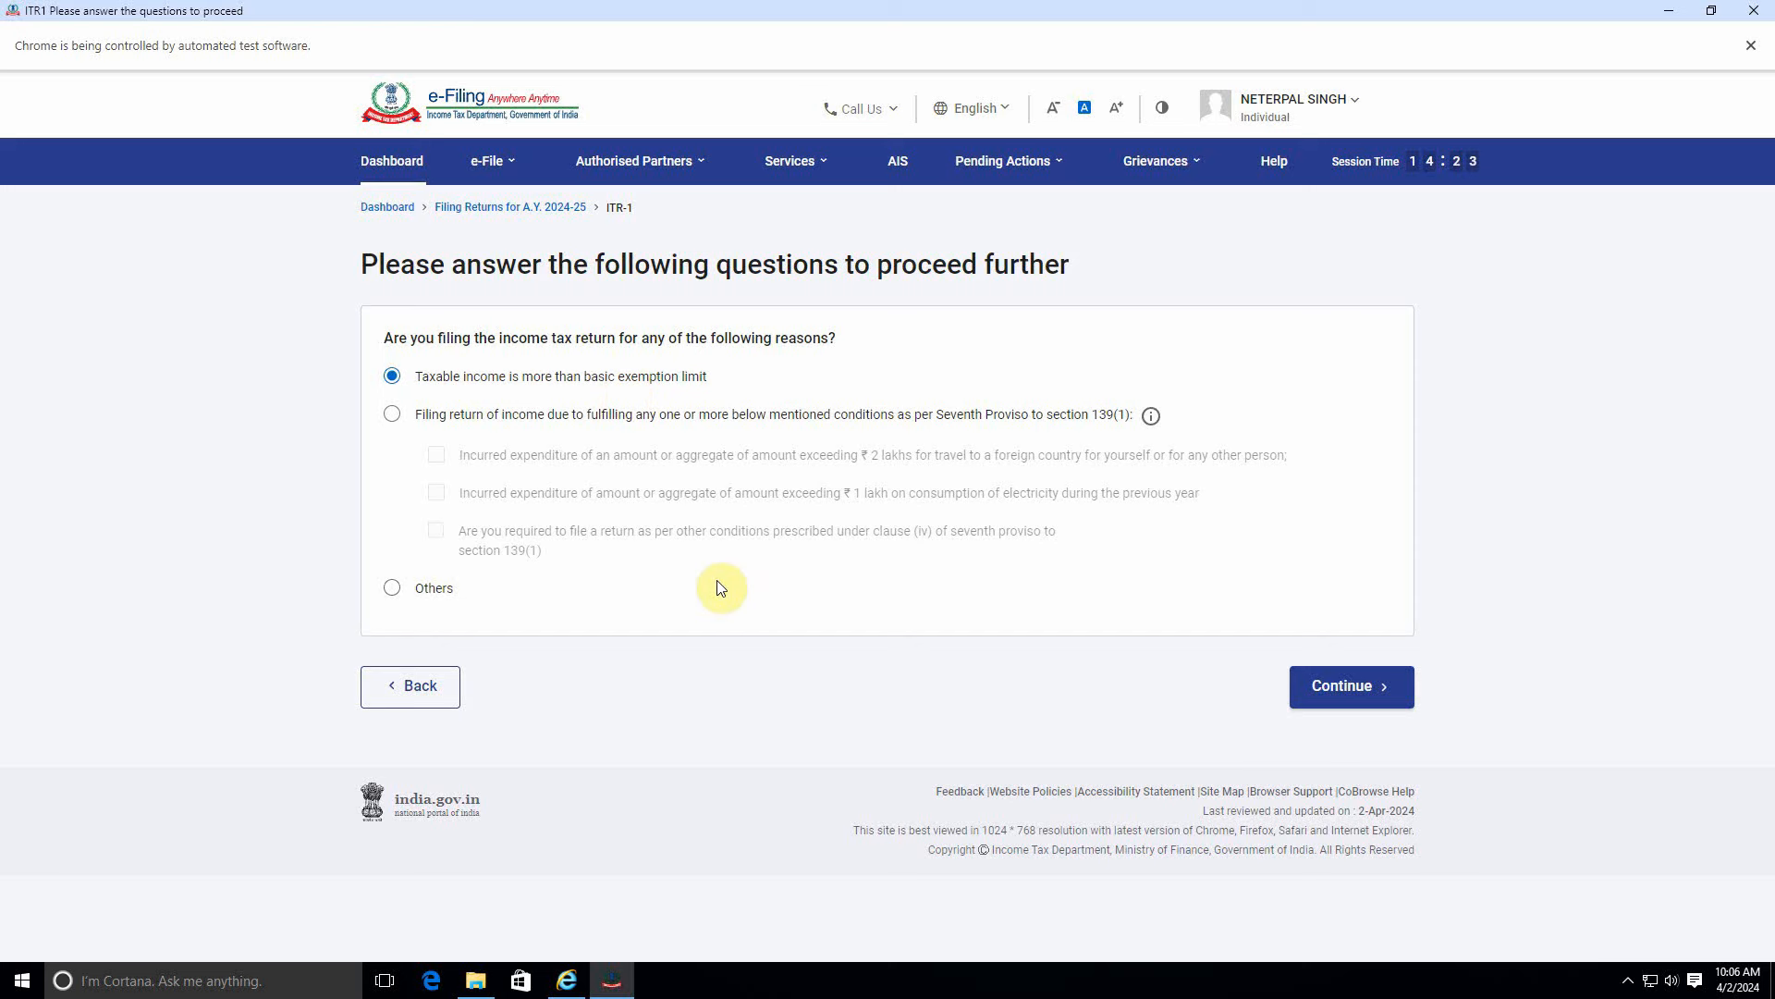
pyautogui.click(1340, 686)
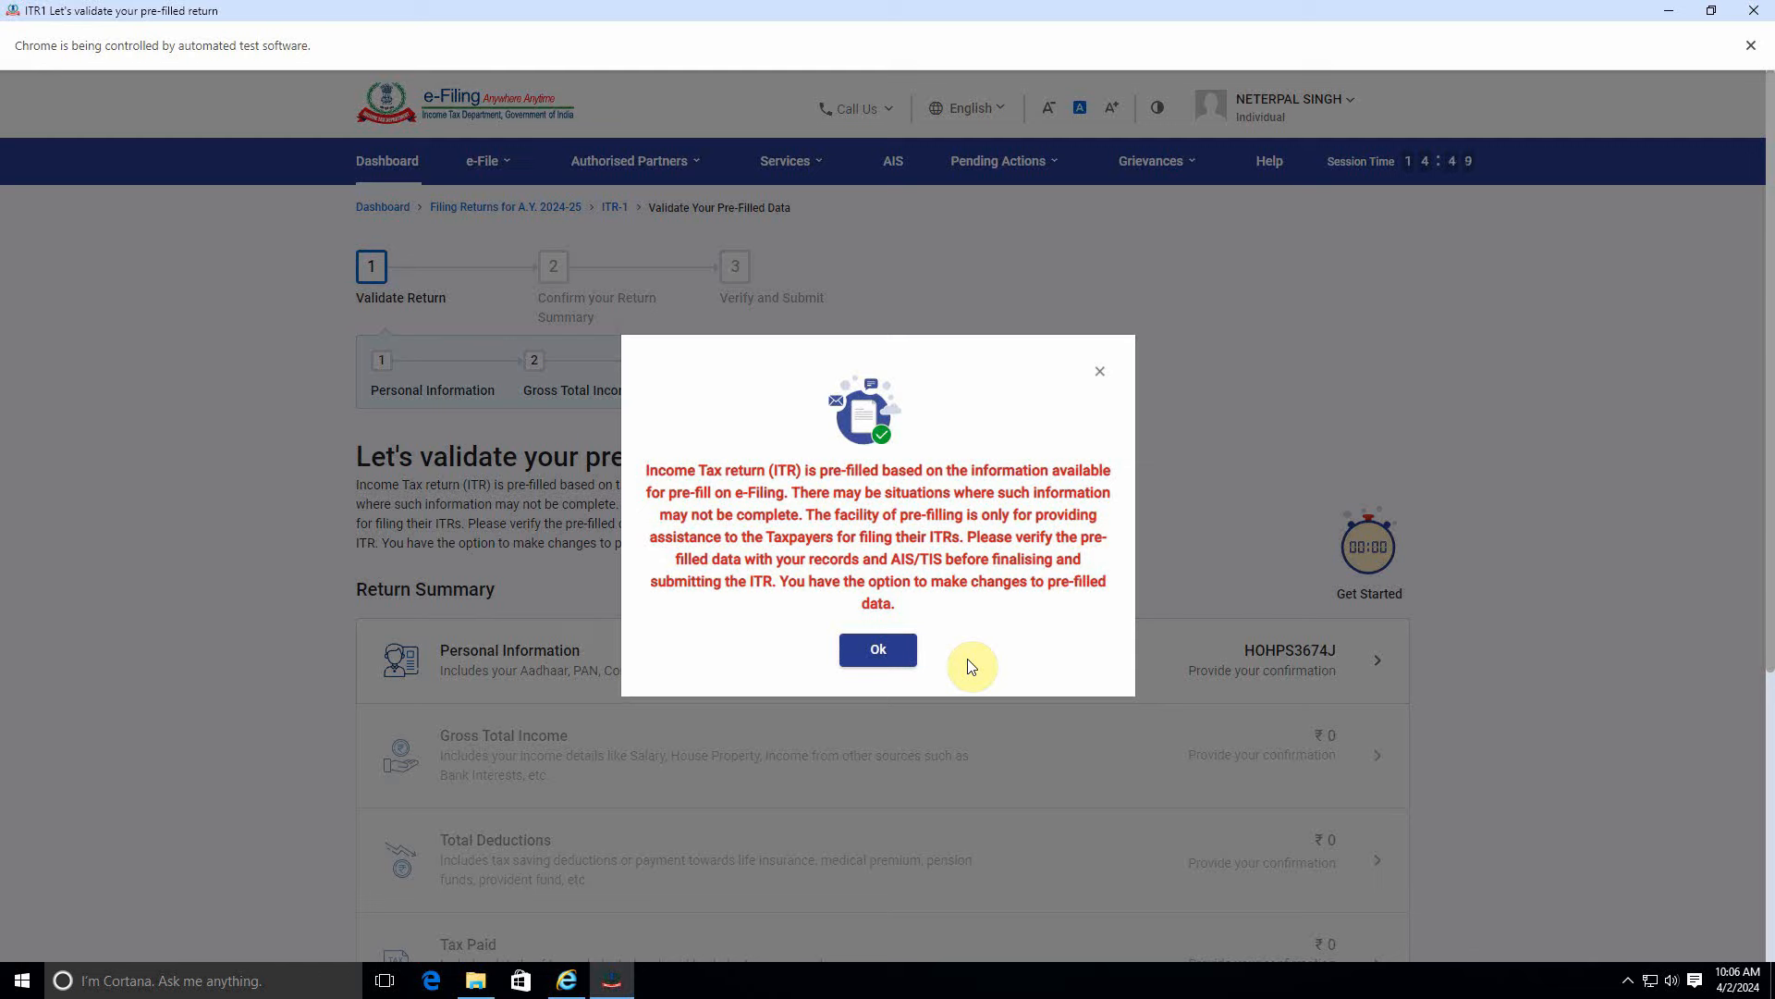
# Dismiss the pre-filled data notice and set Nature of Employment to Others in Personal Information.
pyautogui.click(885, 658)
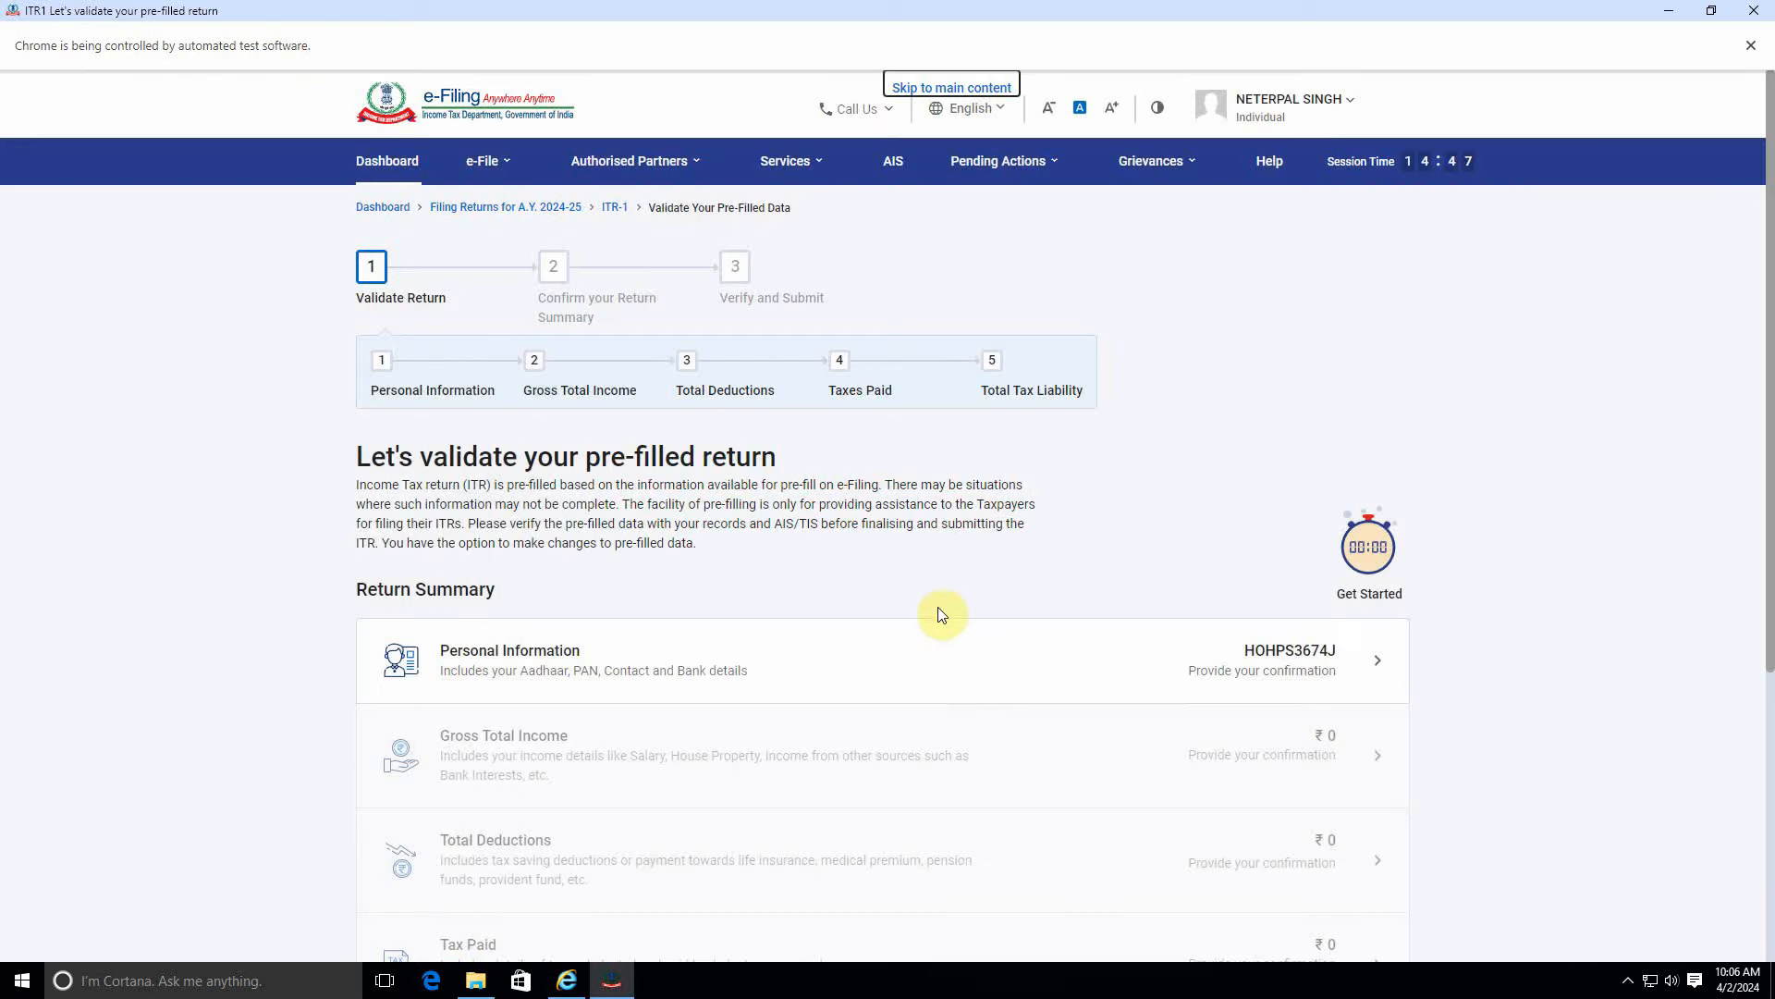
pyautogui.scroll(-3, 910, 537)
pyautogui.scroll(1, 722, 444)
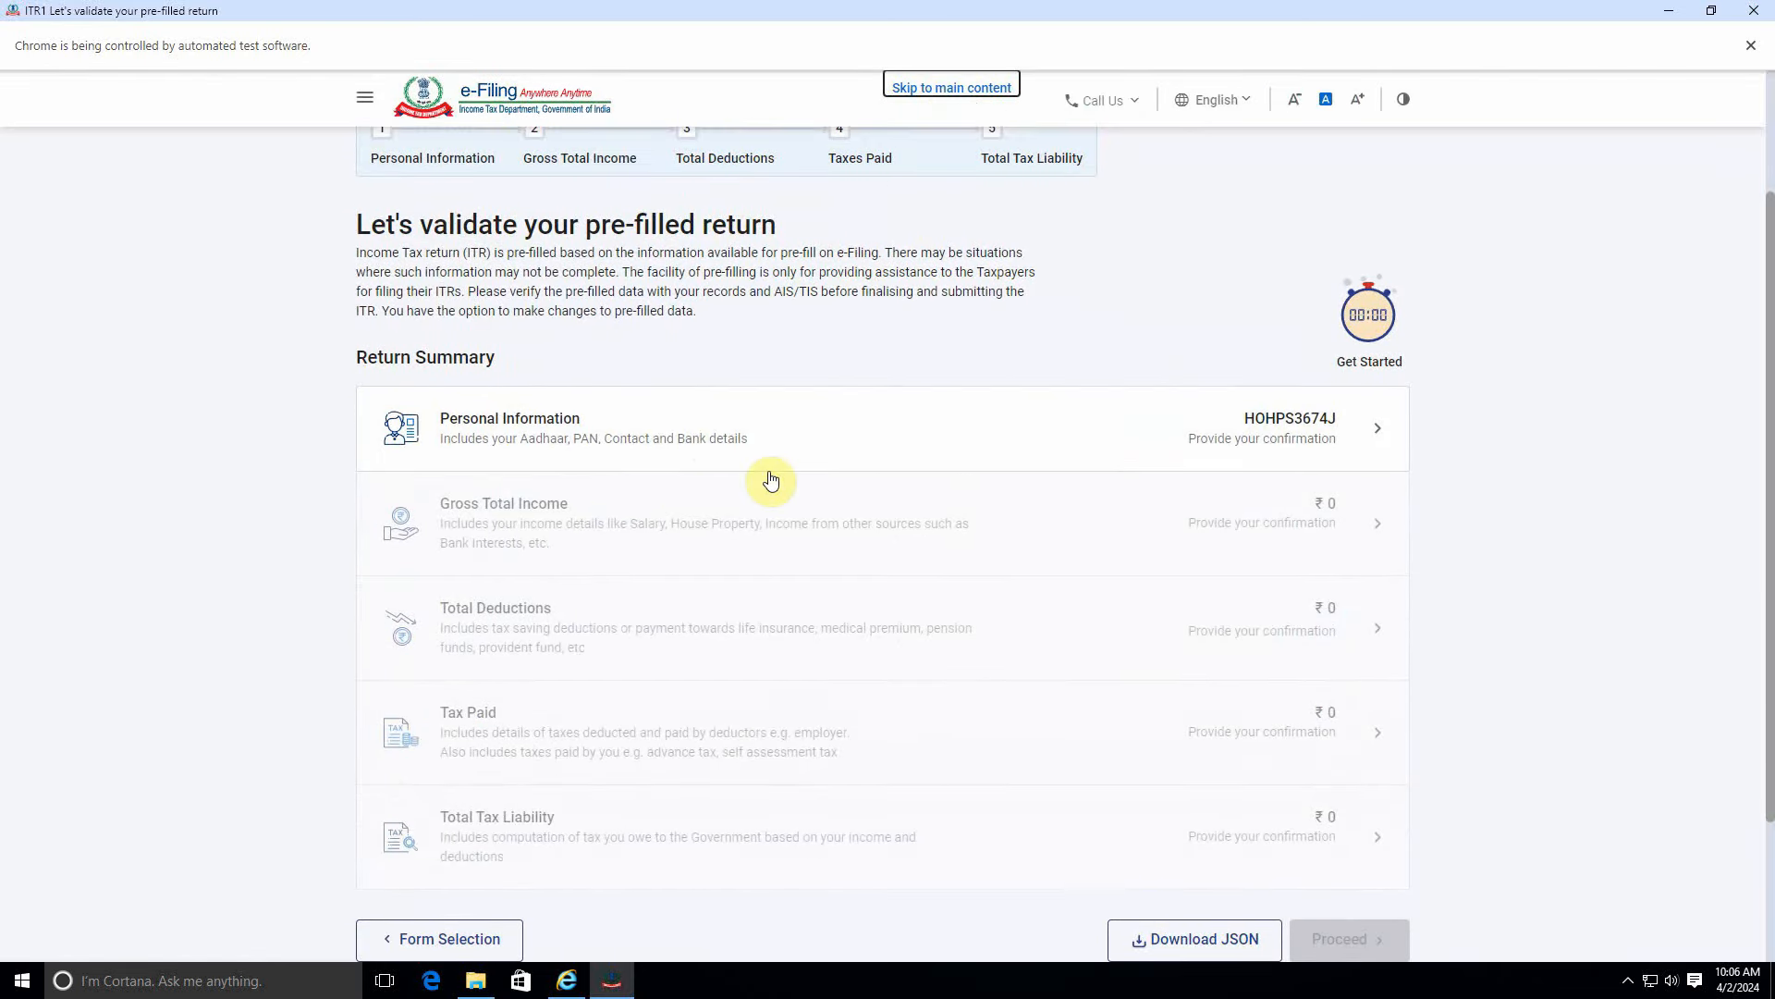
pyautogui.click(706, 460)
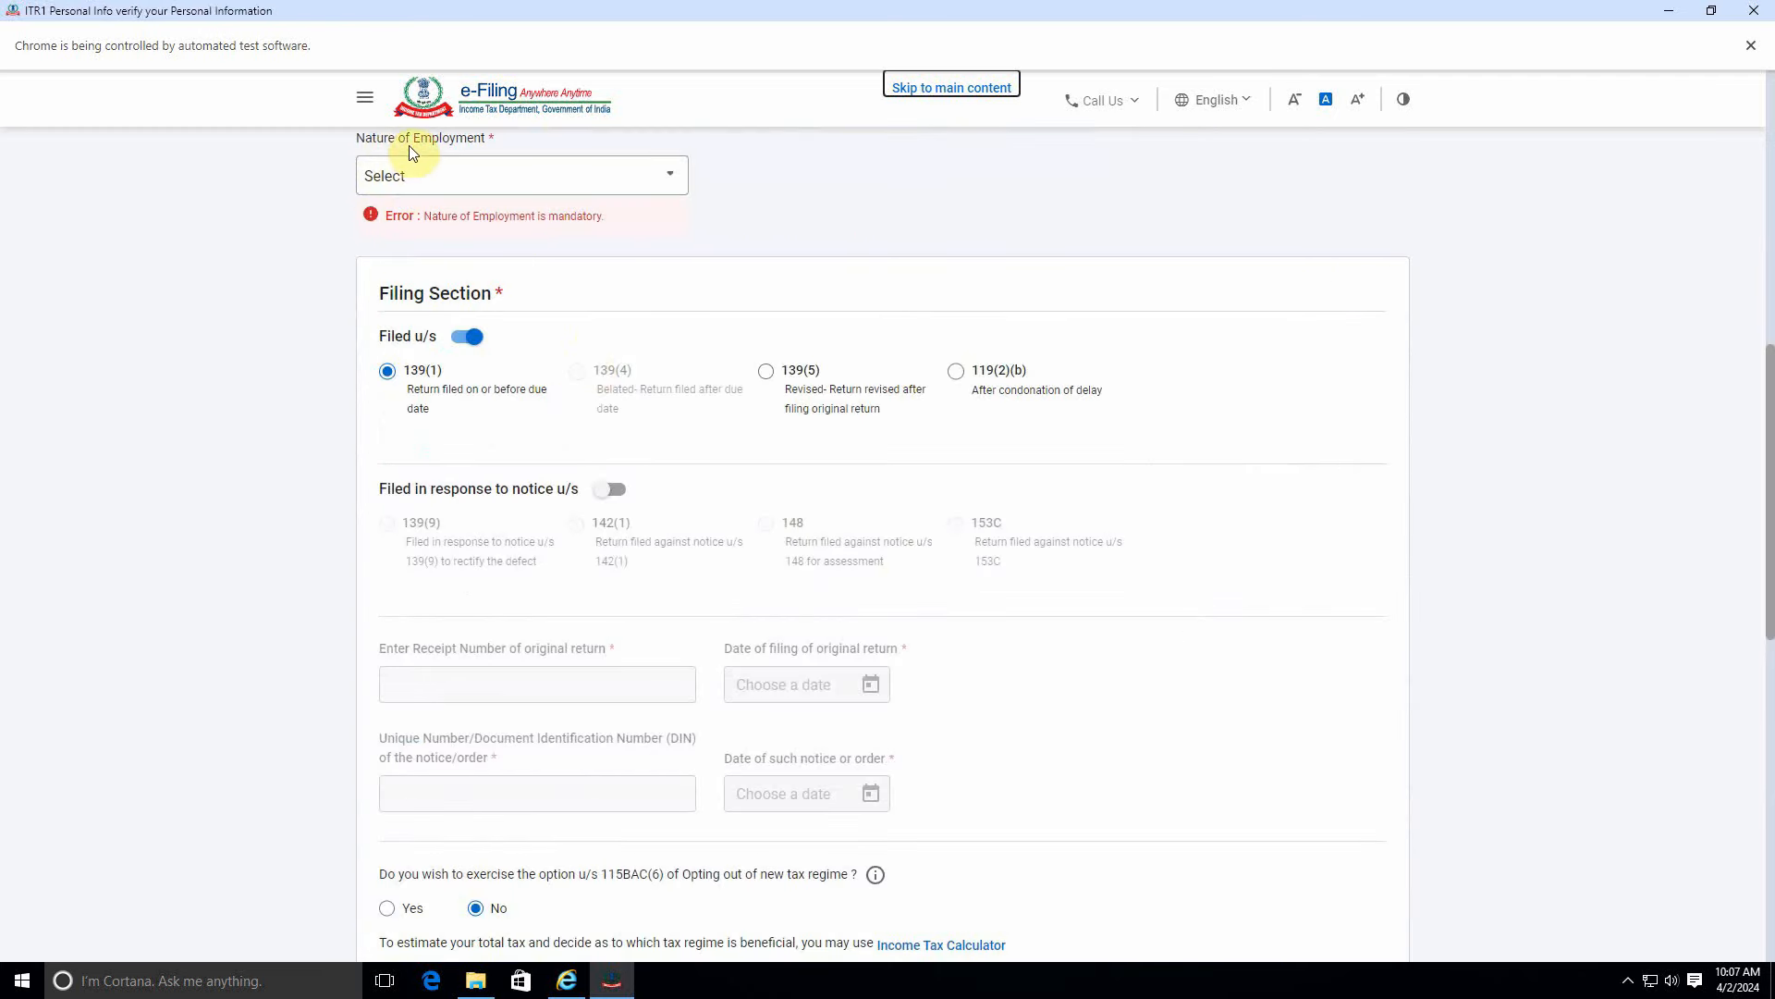
pyautogui.click(488, 184)
pyautogui.scroll(-3, 496, 335)
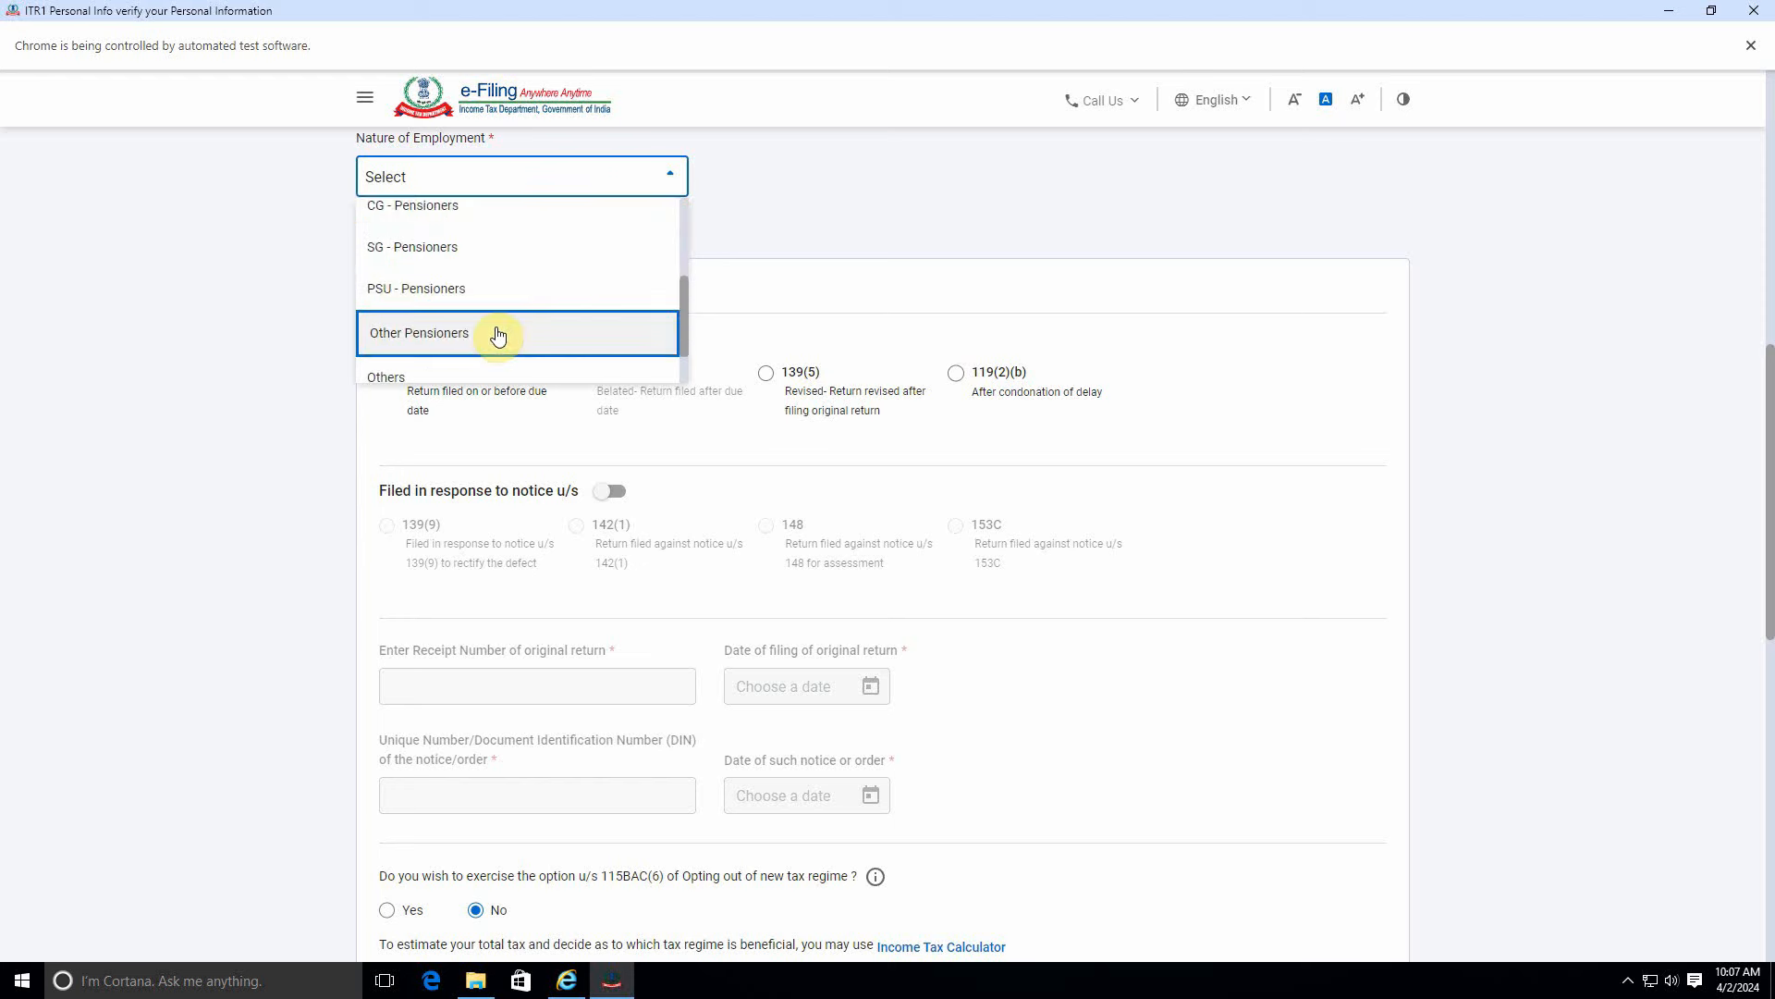
pyautogui.scroll(-1, 471, 351)
pyautogui.click(447, 377)
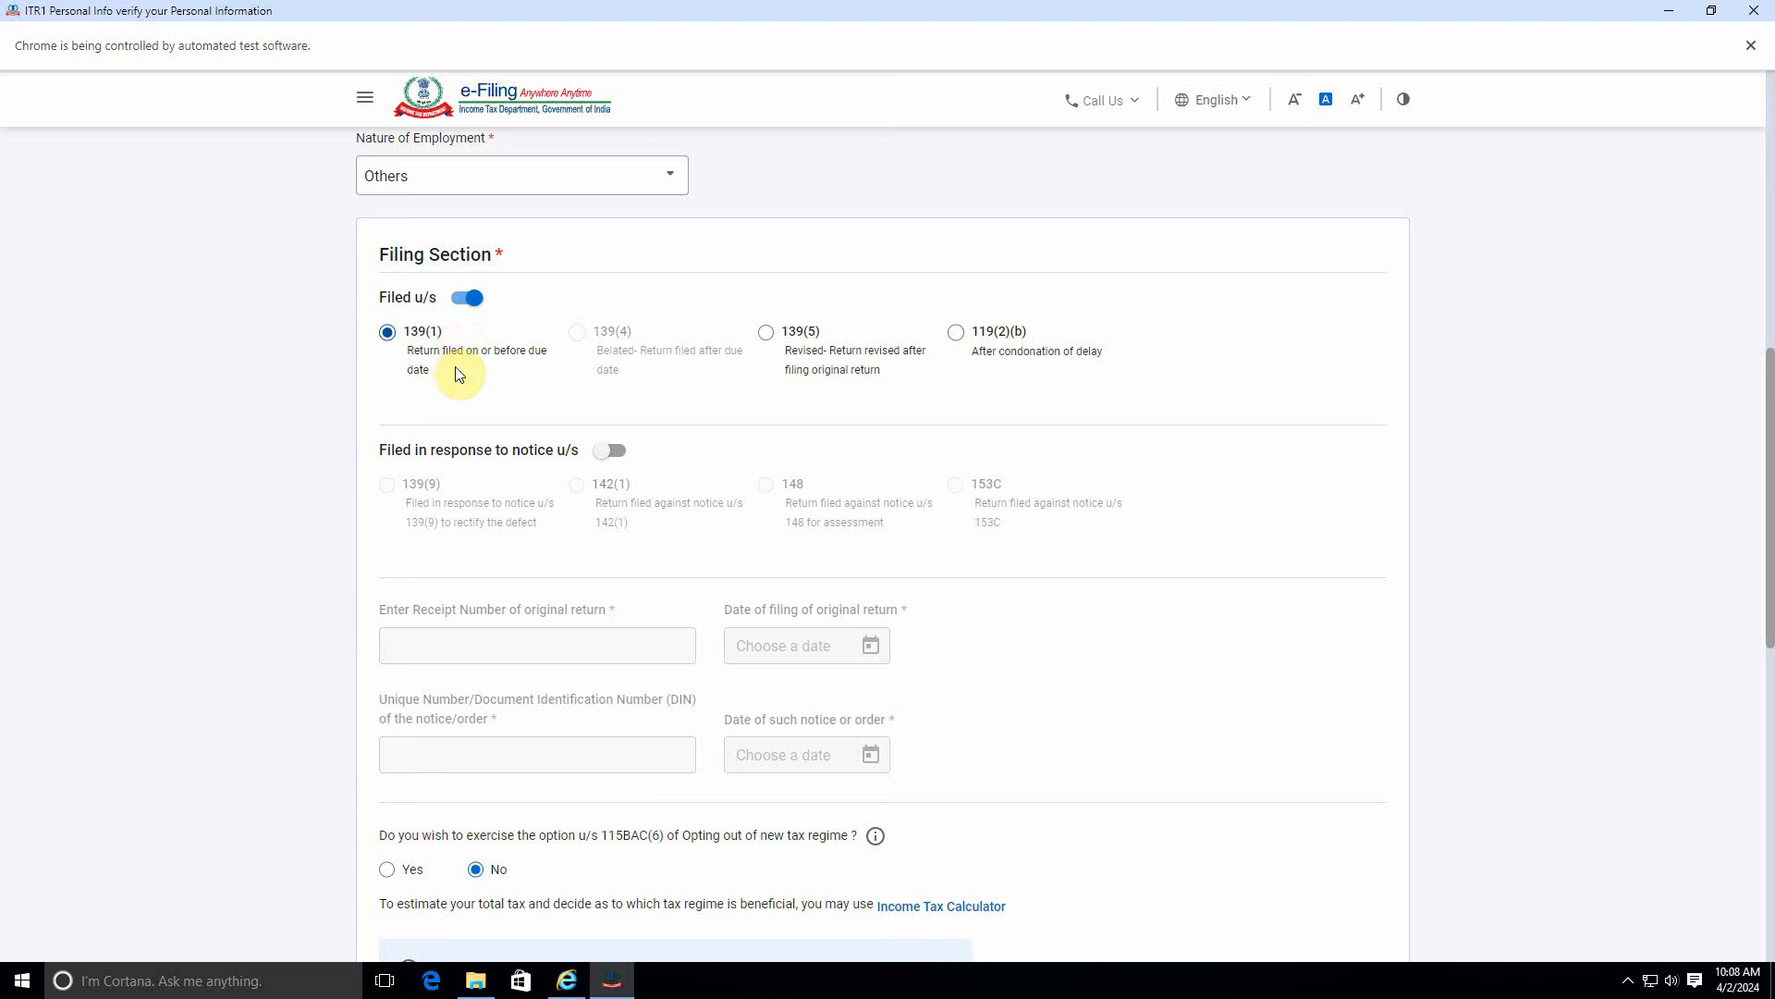
# Scroll through the Personal Information section down to its Confirm button.
pyautogui.scroll(-1, 472, 444)
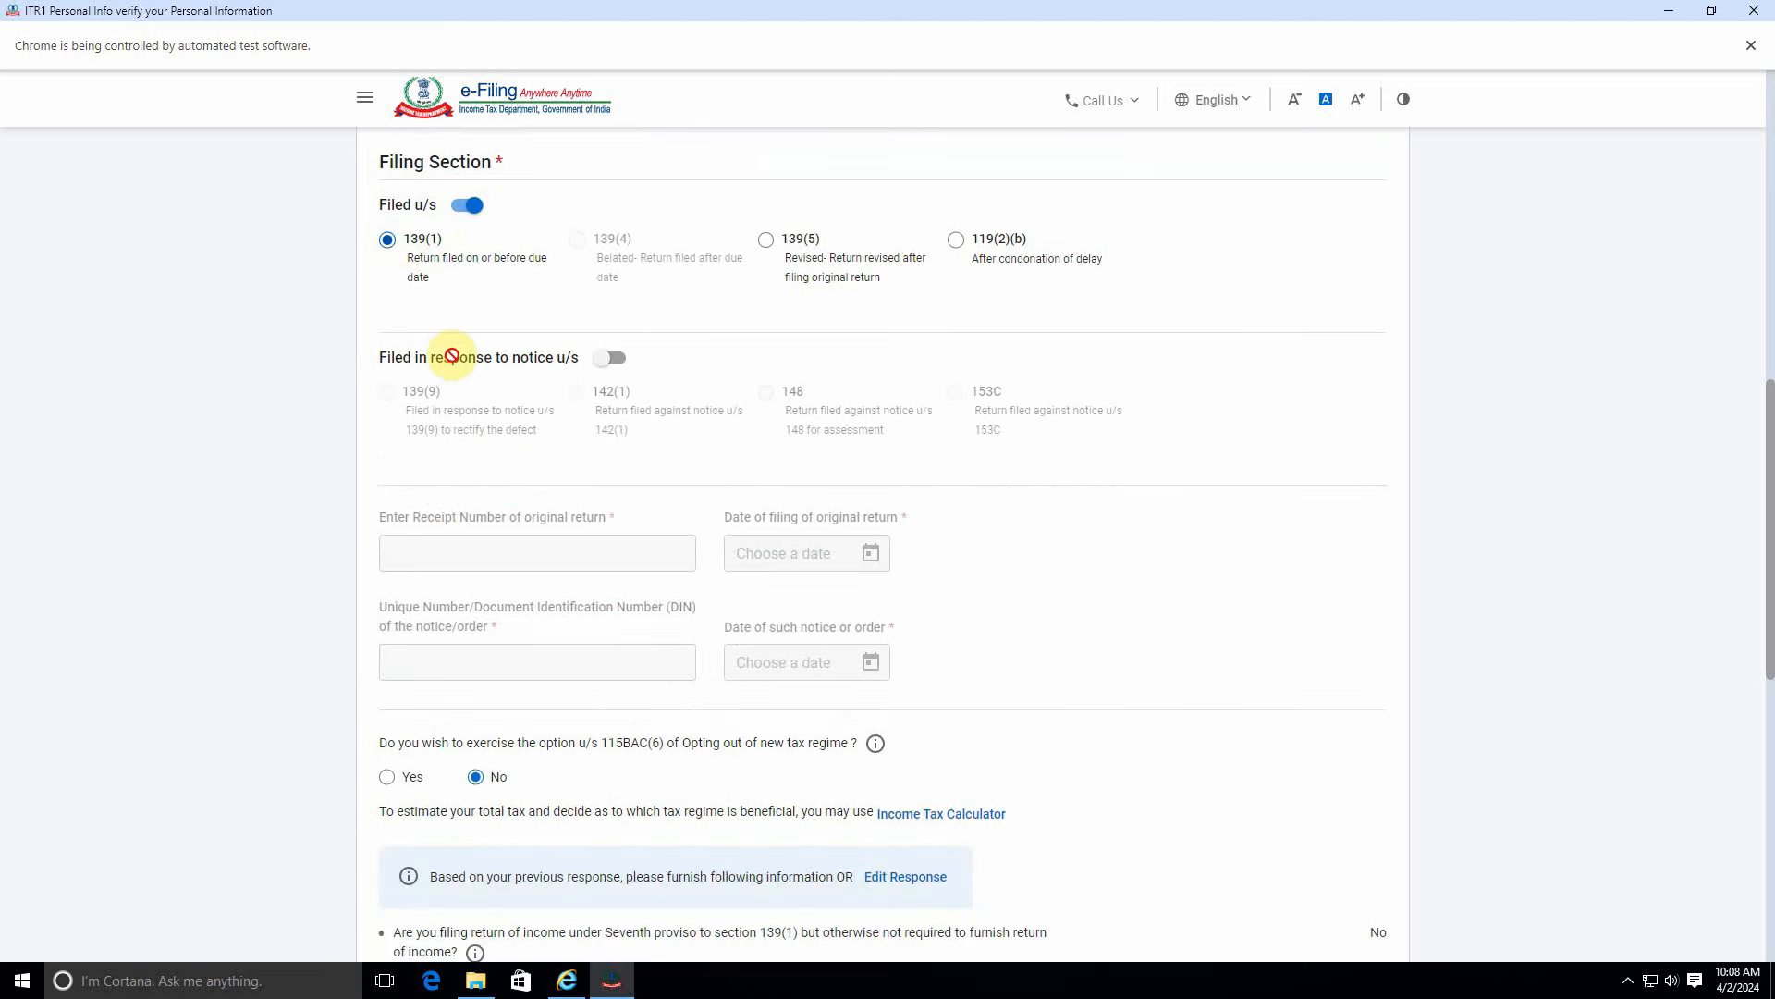
pyautogui.scroll(-3, 463, 503)
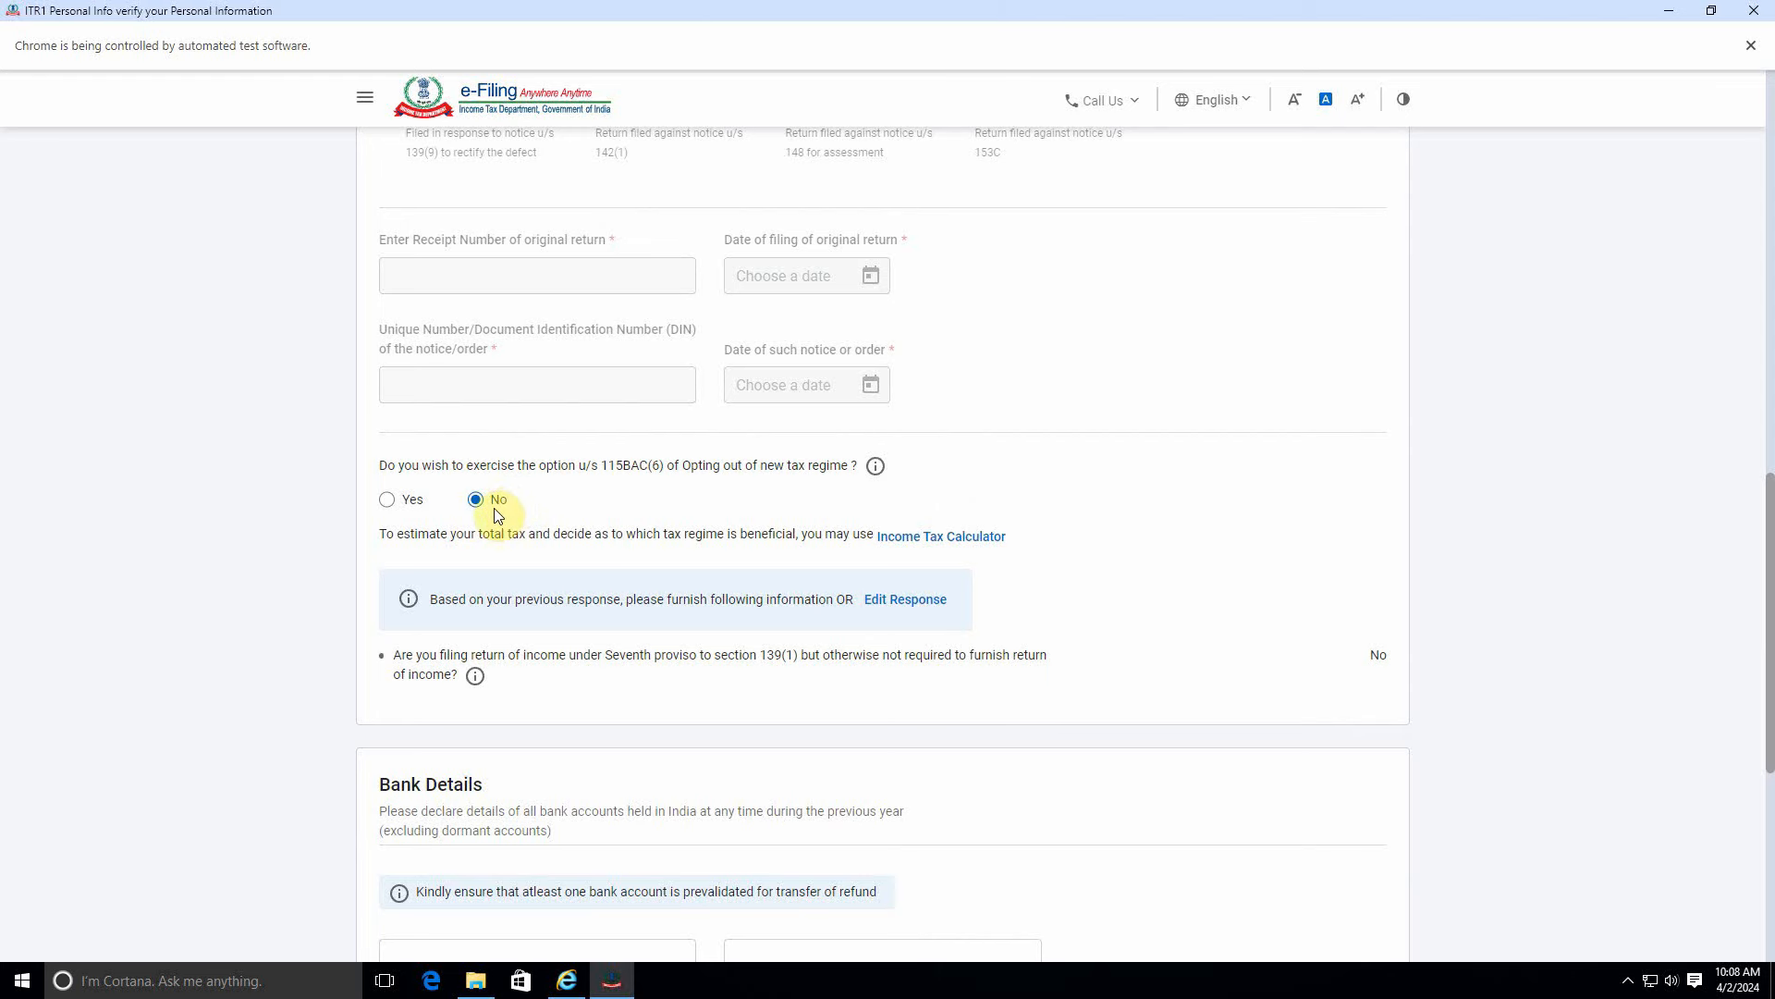
pyautogui.scroll(-2, 555, 694)
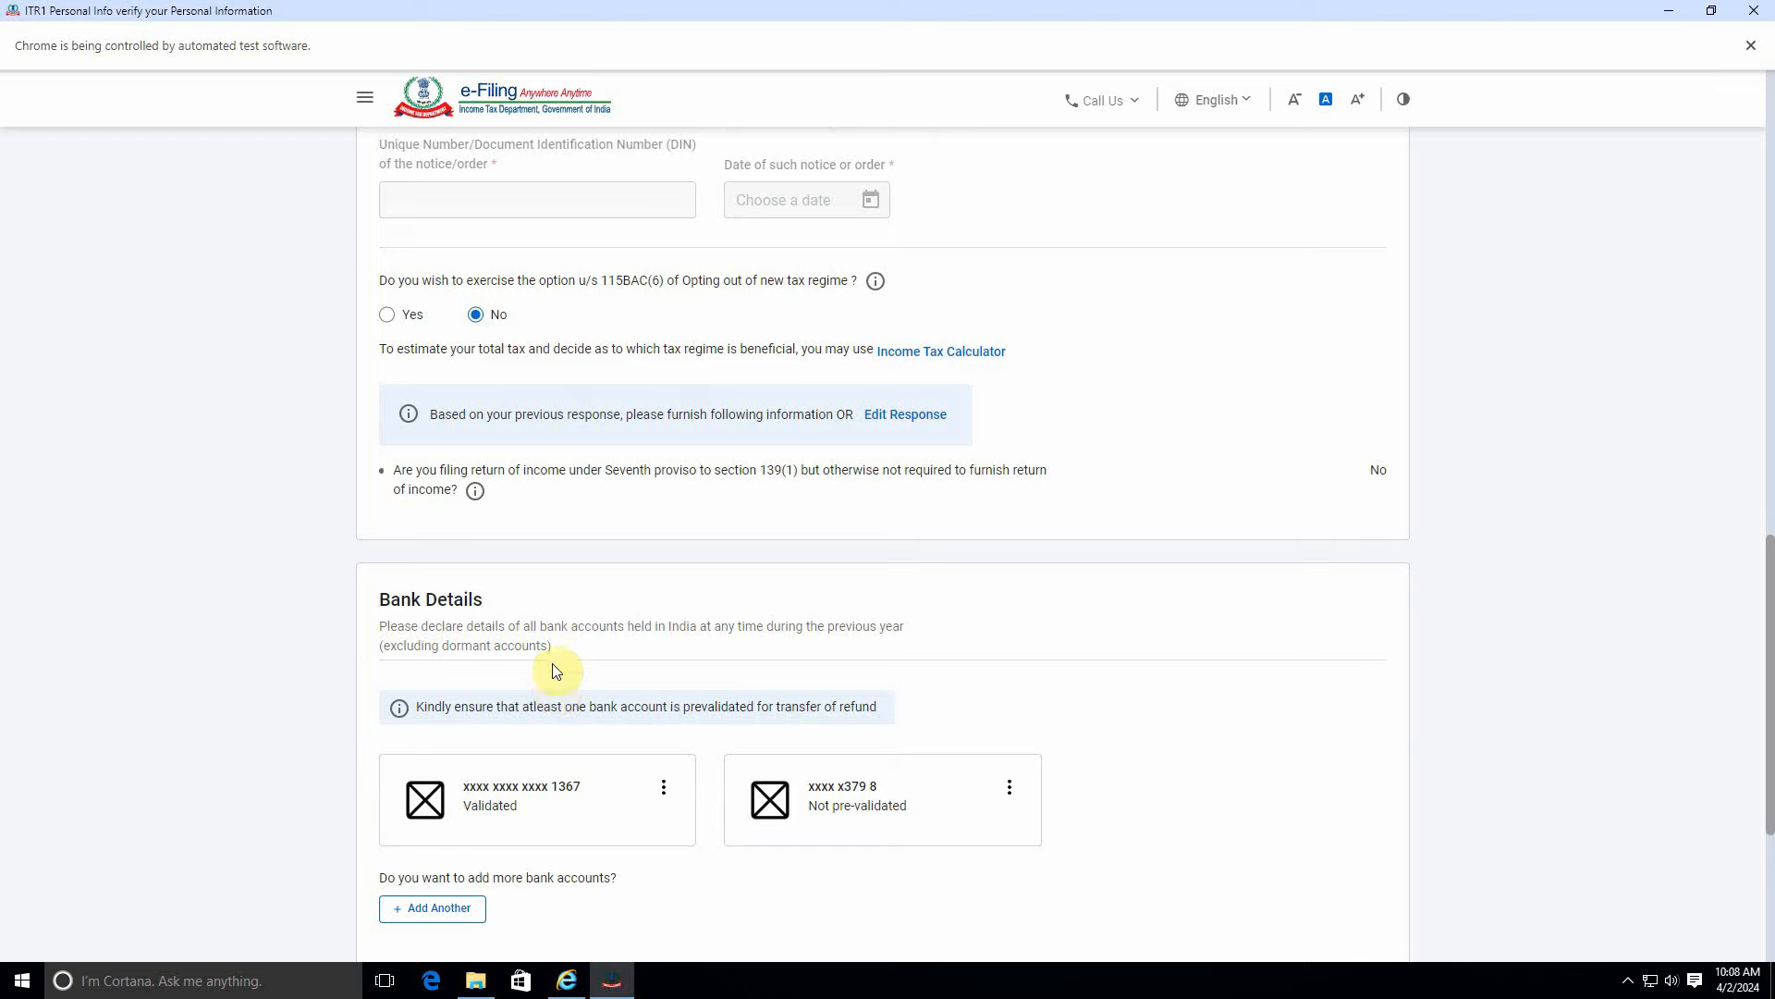
pyautogui.scroll(-4, 554, 670)
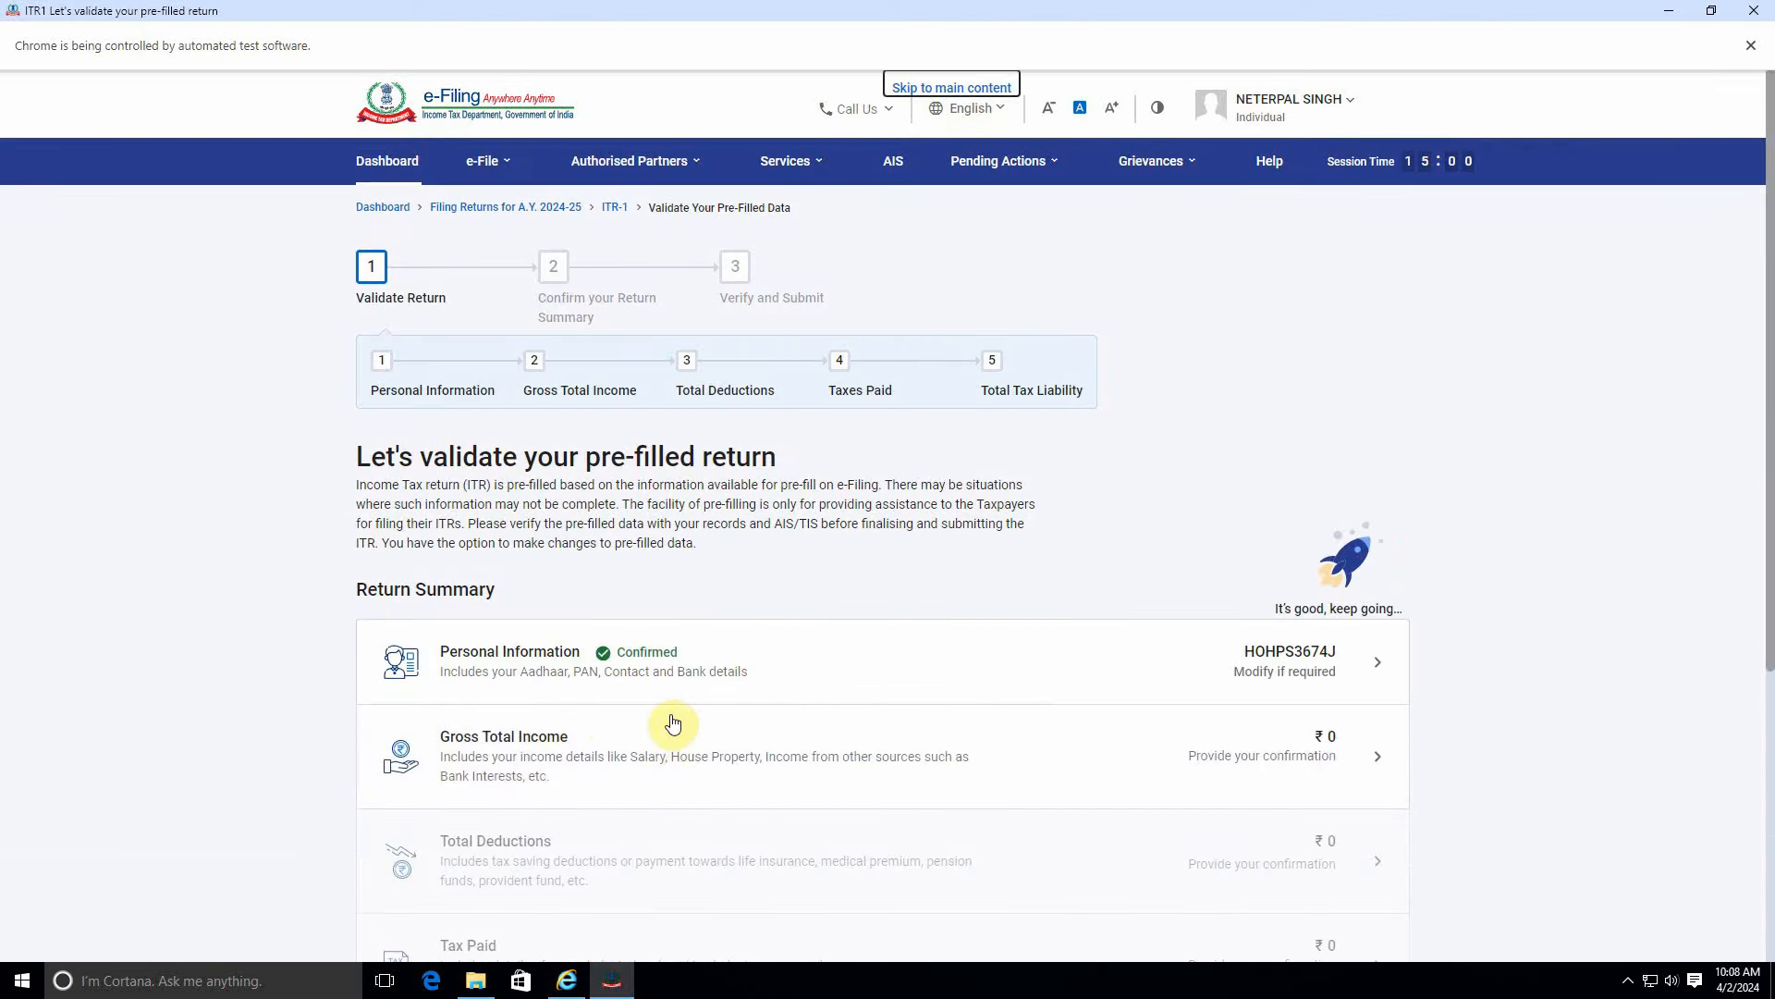
pyautogui.scroll(-3, 673, 725)
# In Gross Total Income, answer No to the travel, transport and other salary exemptions, then edit salary.
pyautogui.click(833, 506)
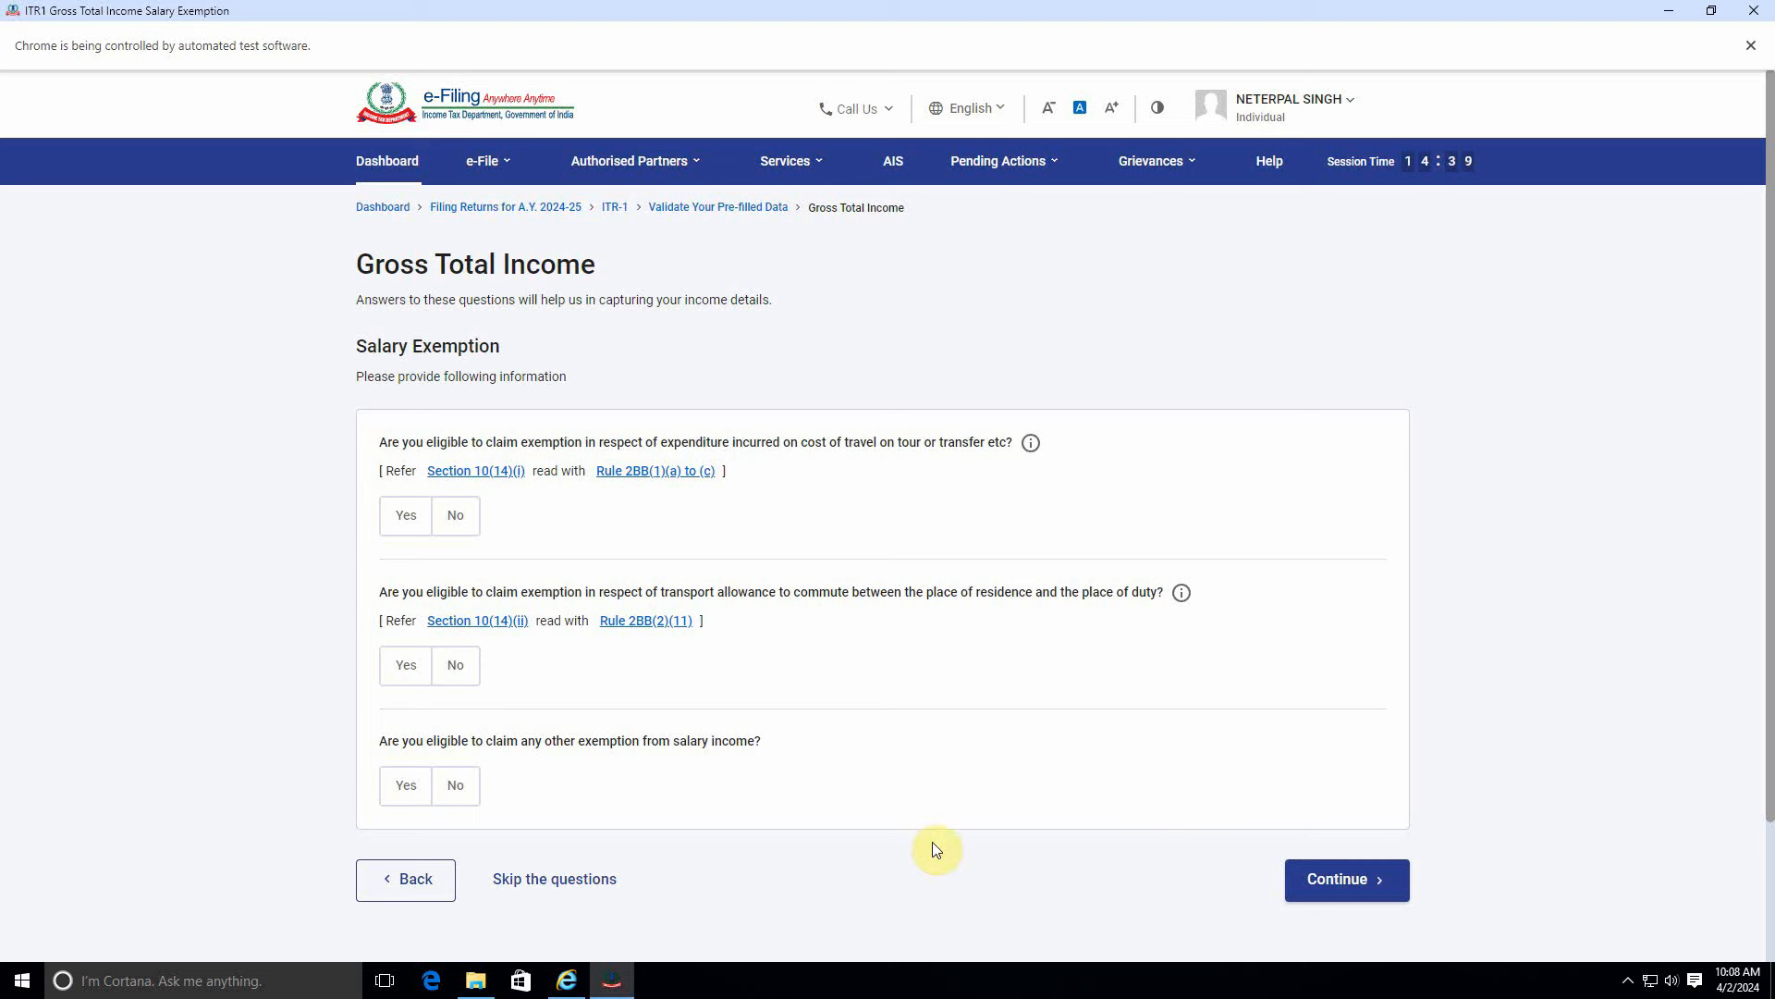
pyautogui.click(454, 515)
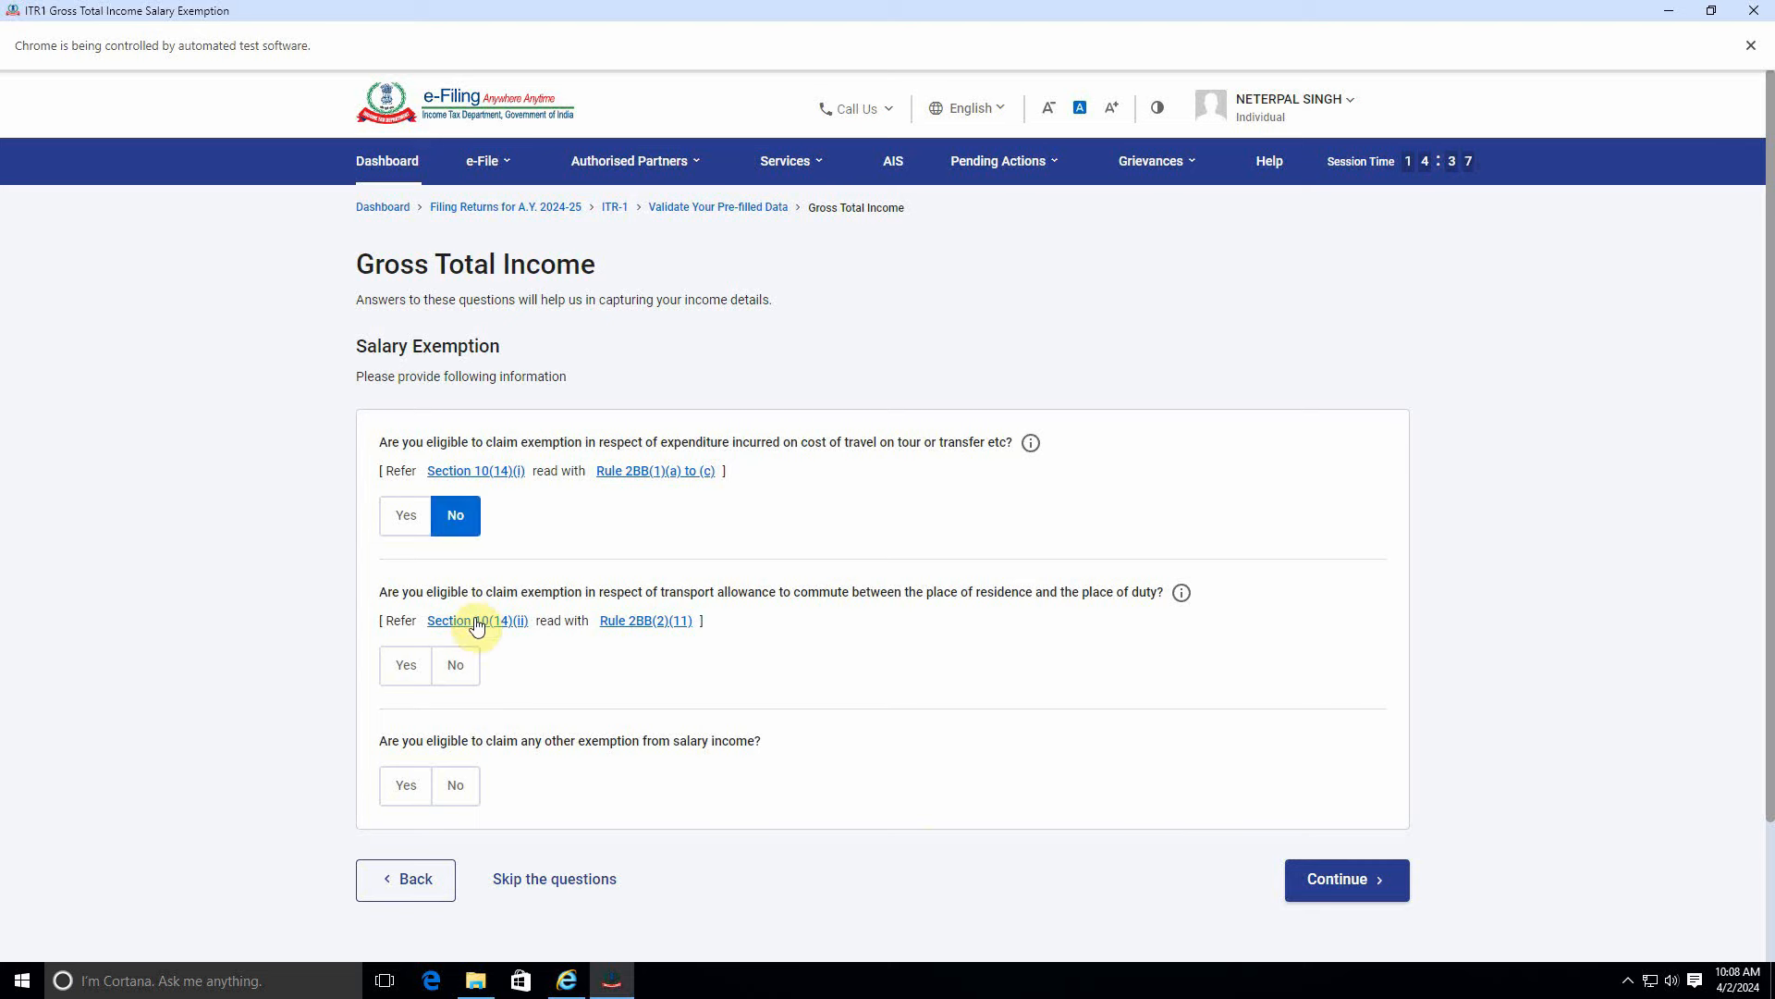
pyautogui.click(455, 664)
pyautogui.click(466, 799)
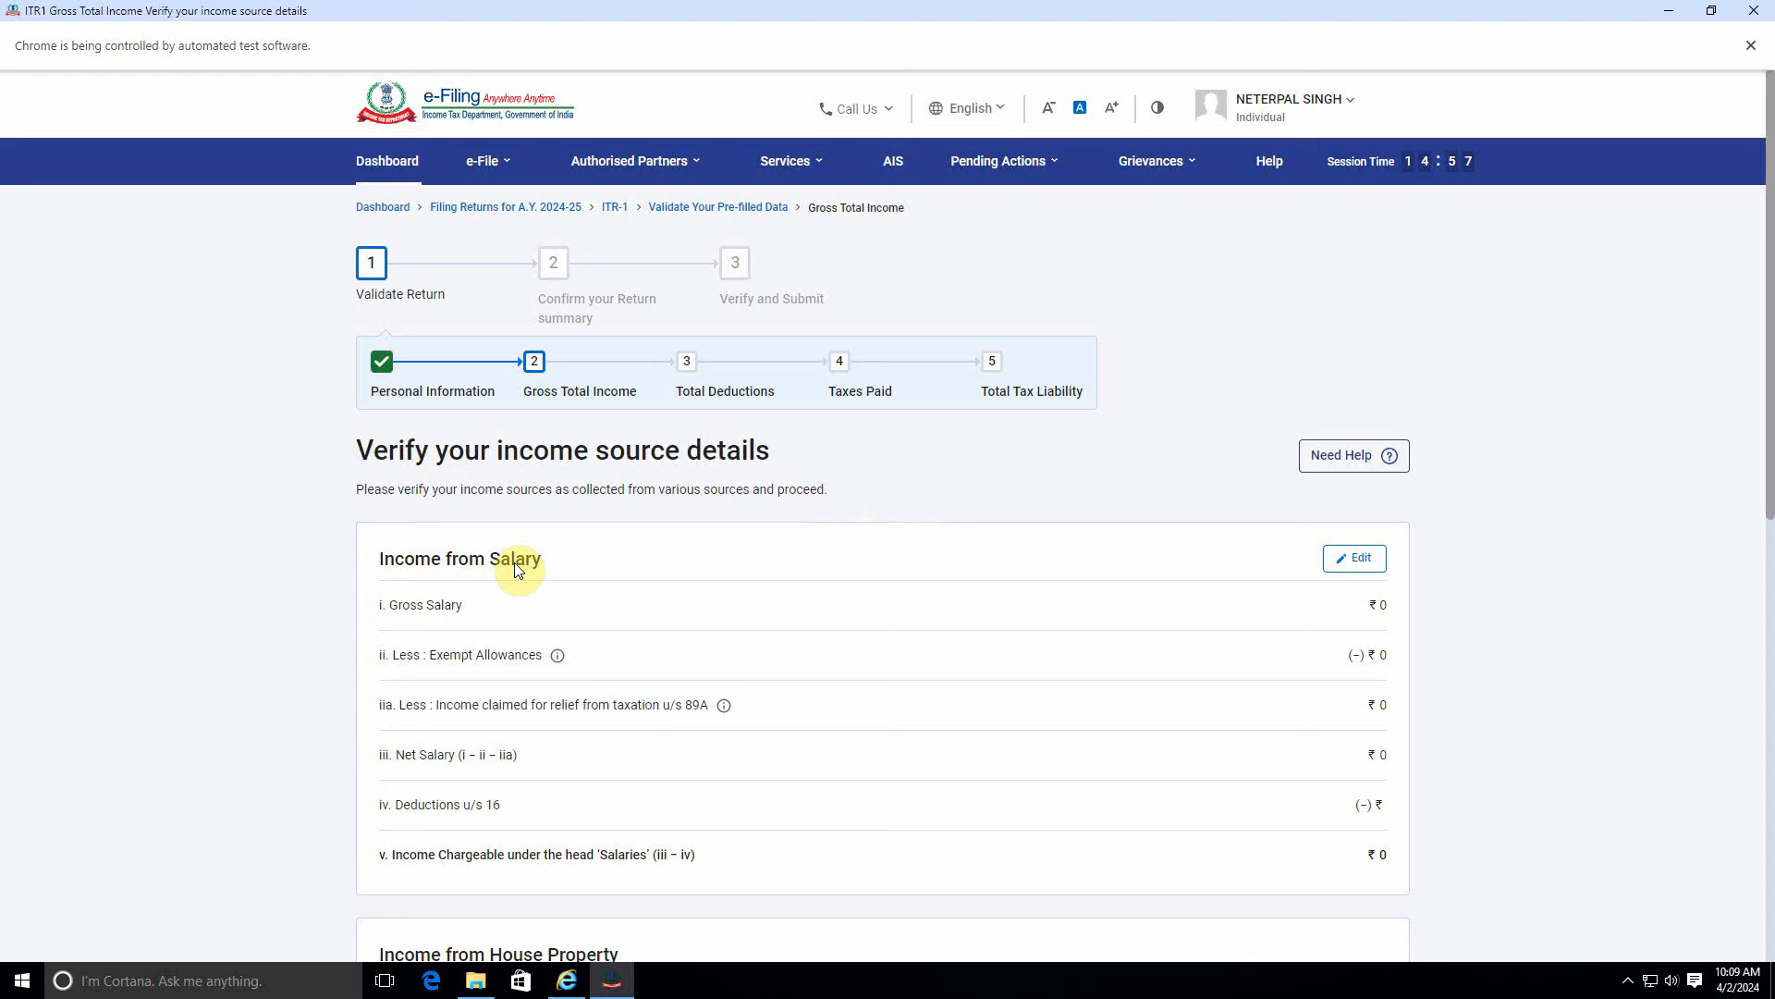
pyautogui.click(1355, 557)
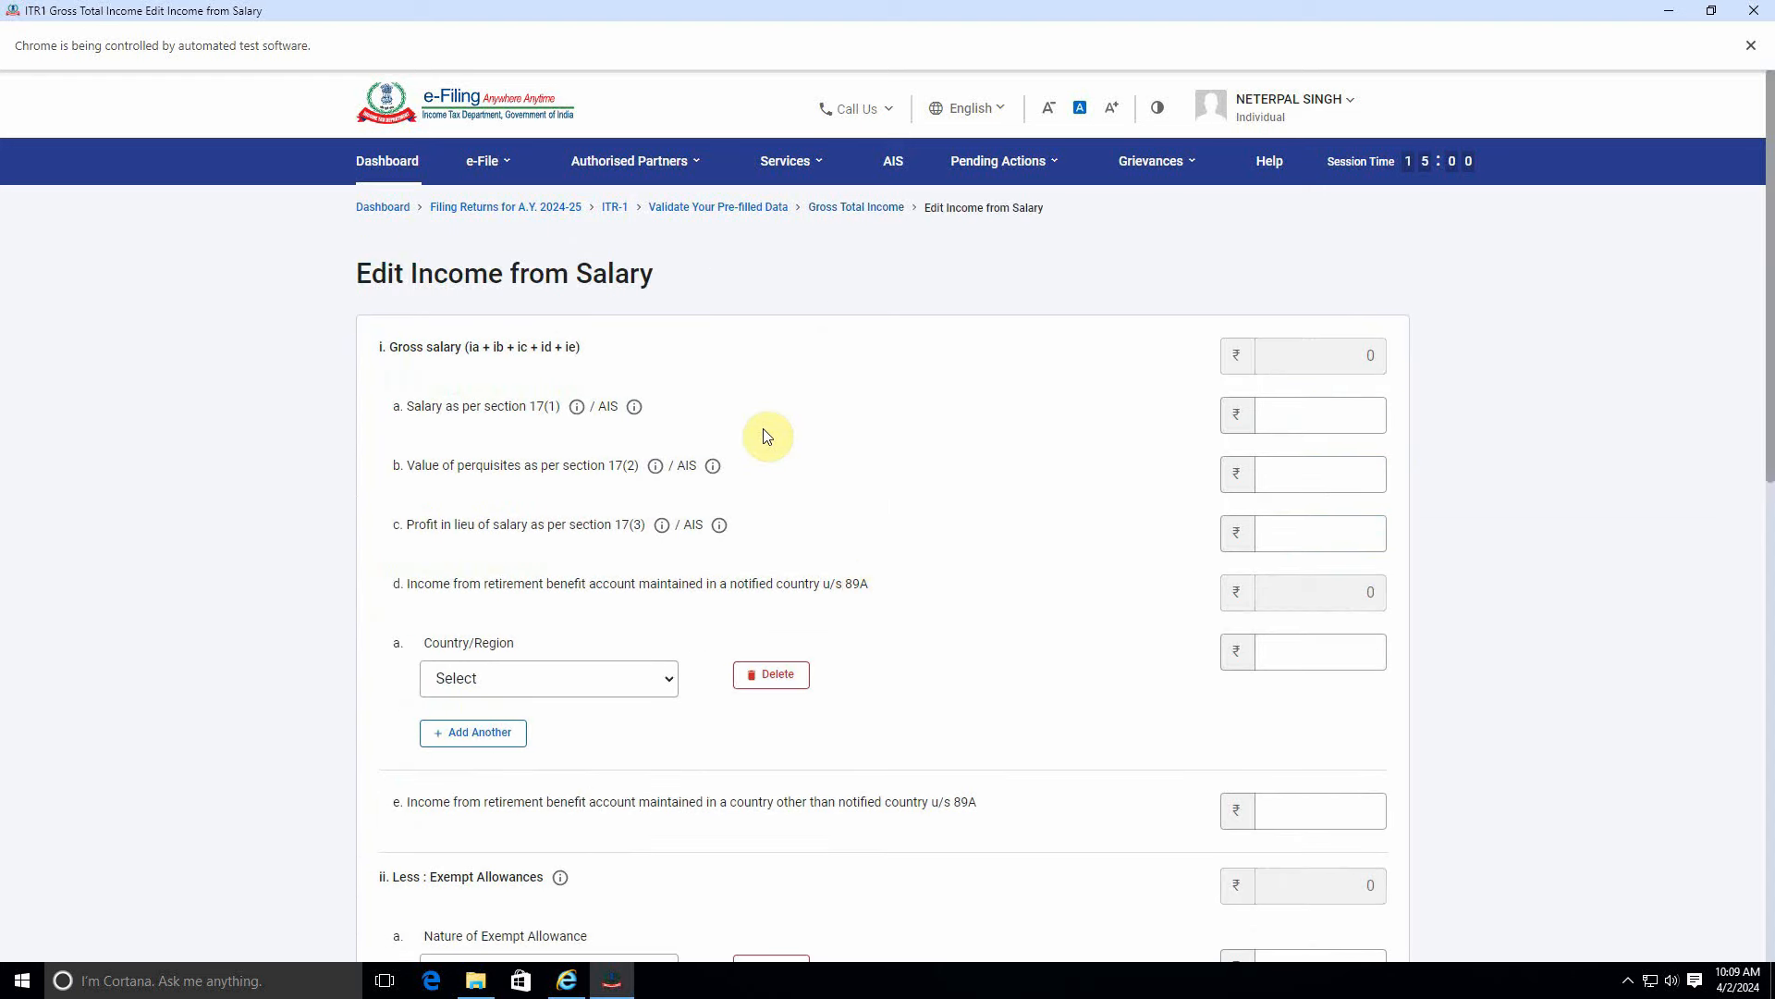
# Enter 252000 as Salary as per section 17(1).
pyautogui.click(1296, 419)
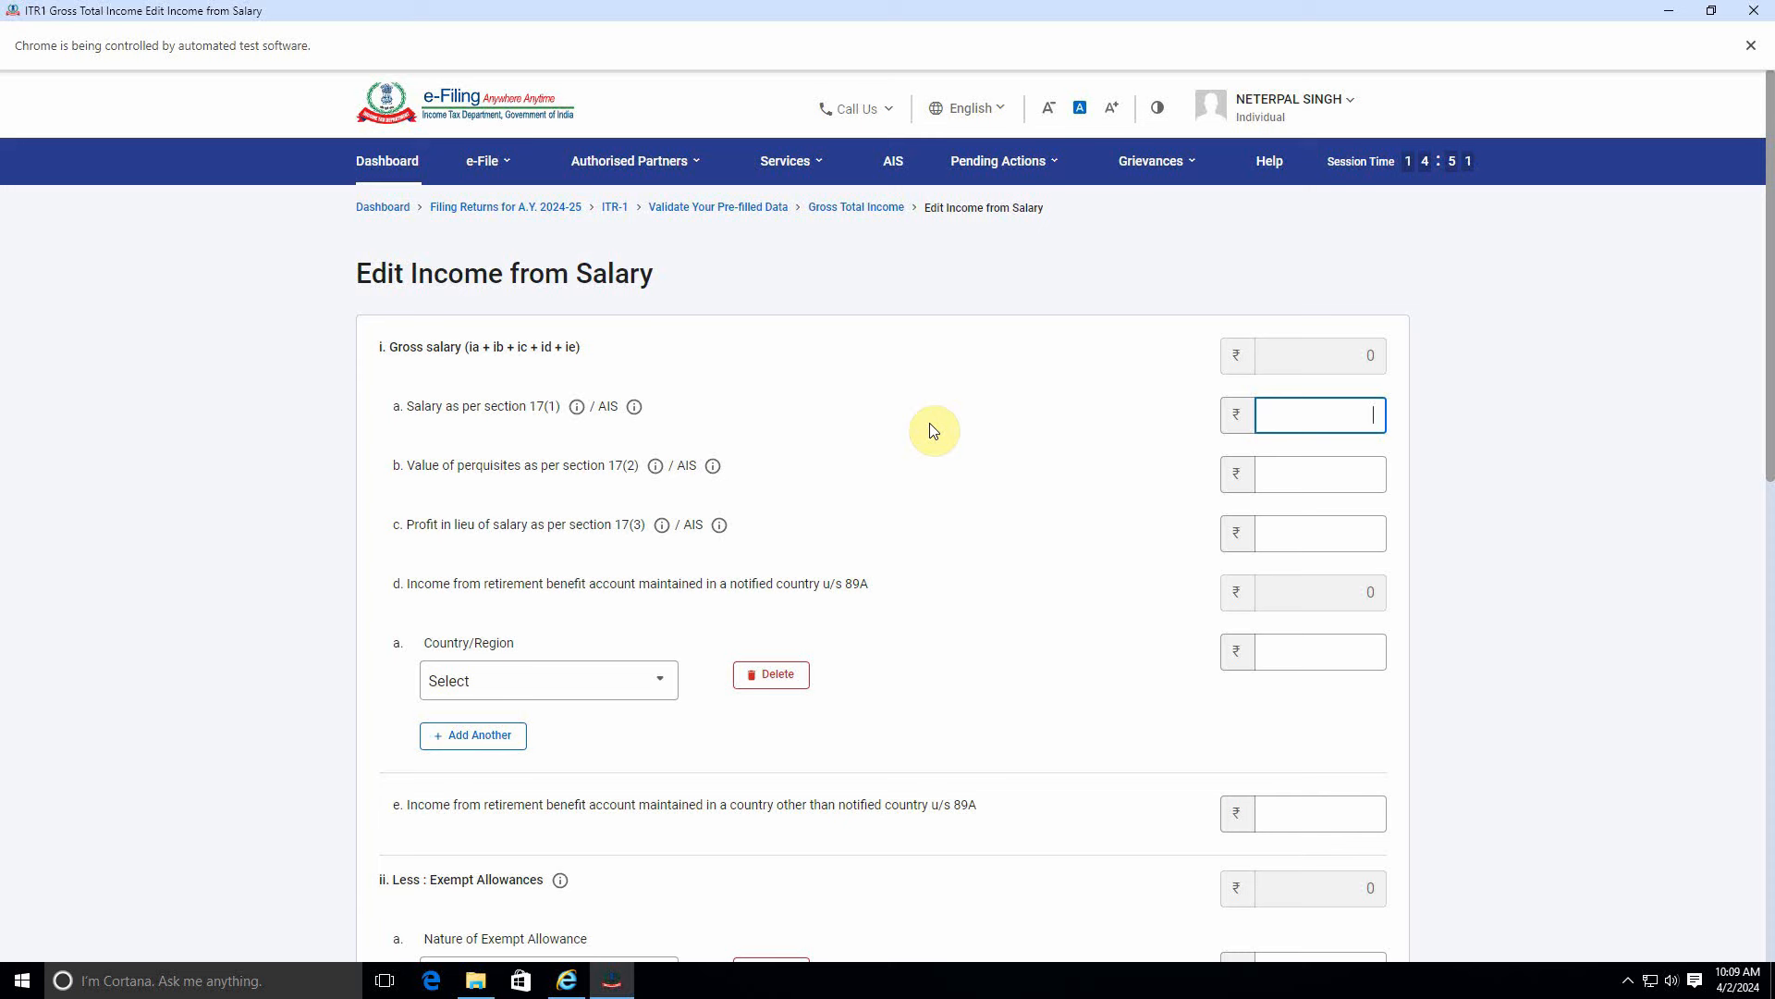
pyautogui.write('252000')
pyautogui.click(922, 423)
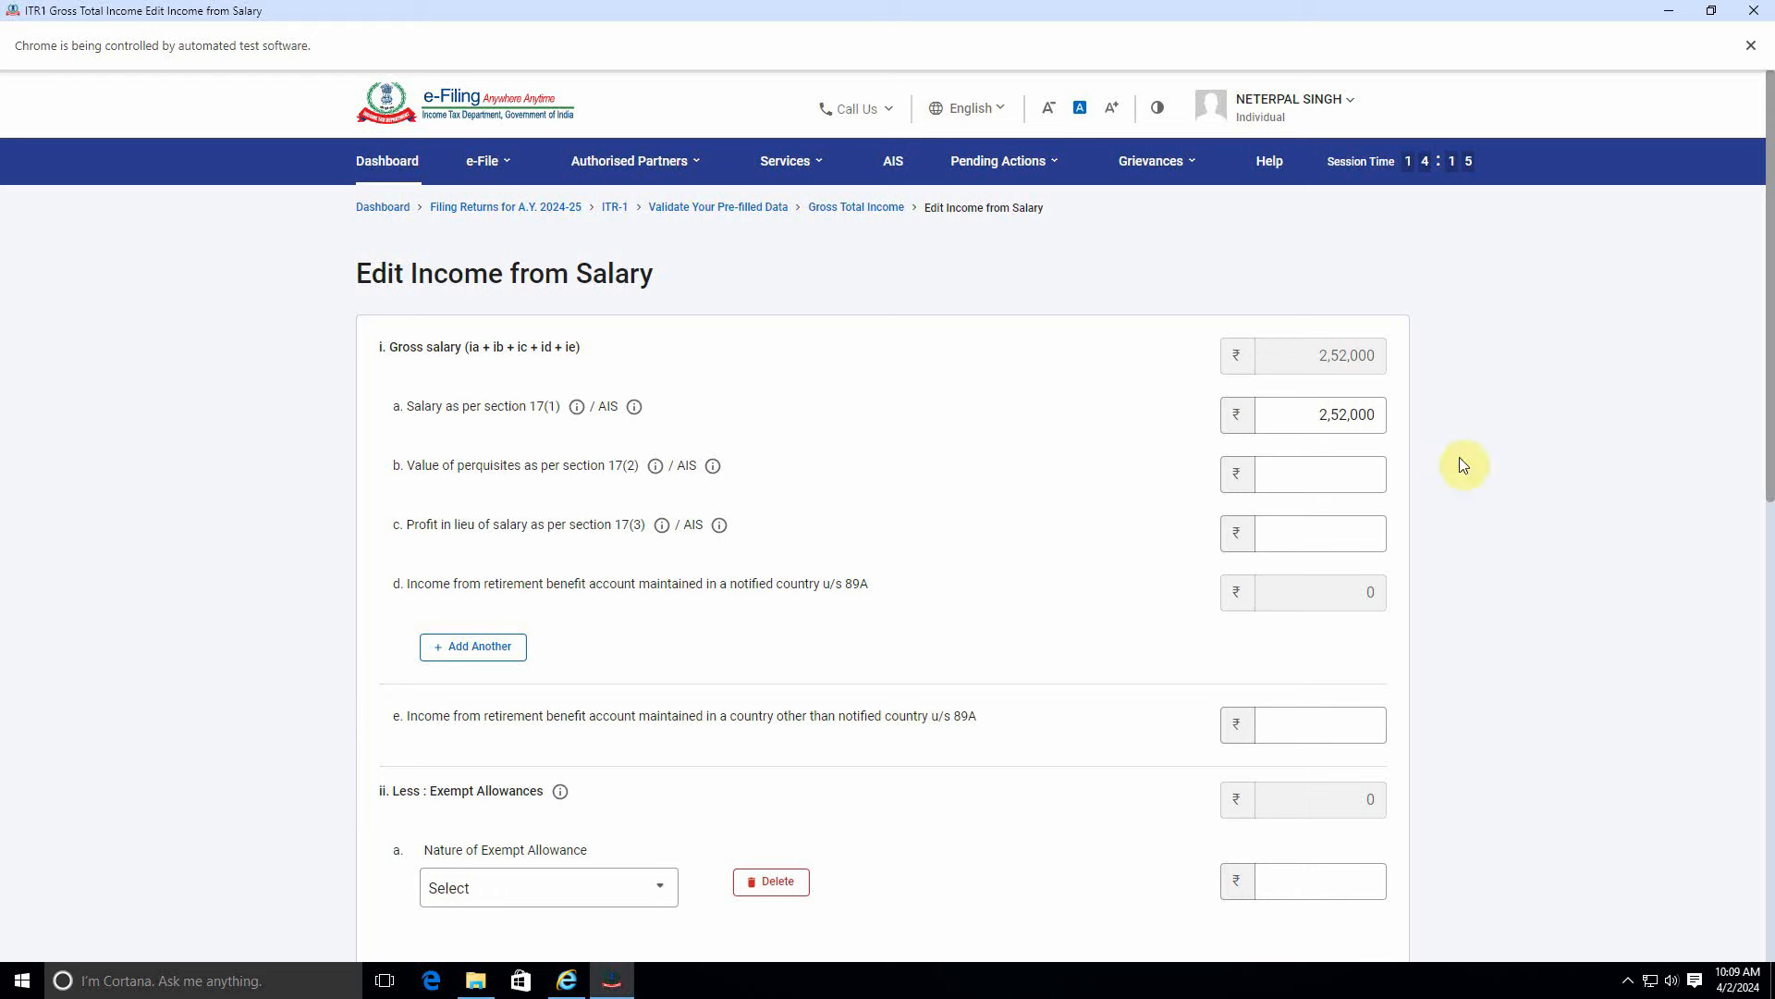
# Delete the empty exempt allowance row, leaving Income chargeable under Salaries at ₹2,02,000.
pyautogui.scroll(-3, 792, 592)
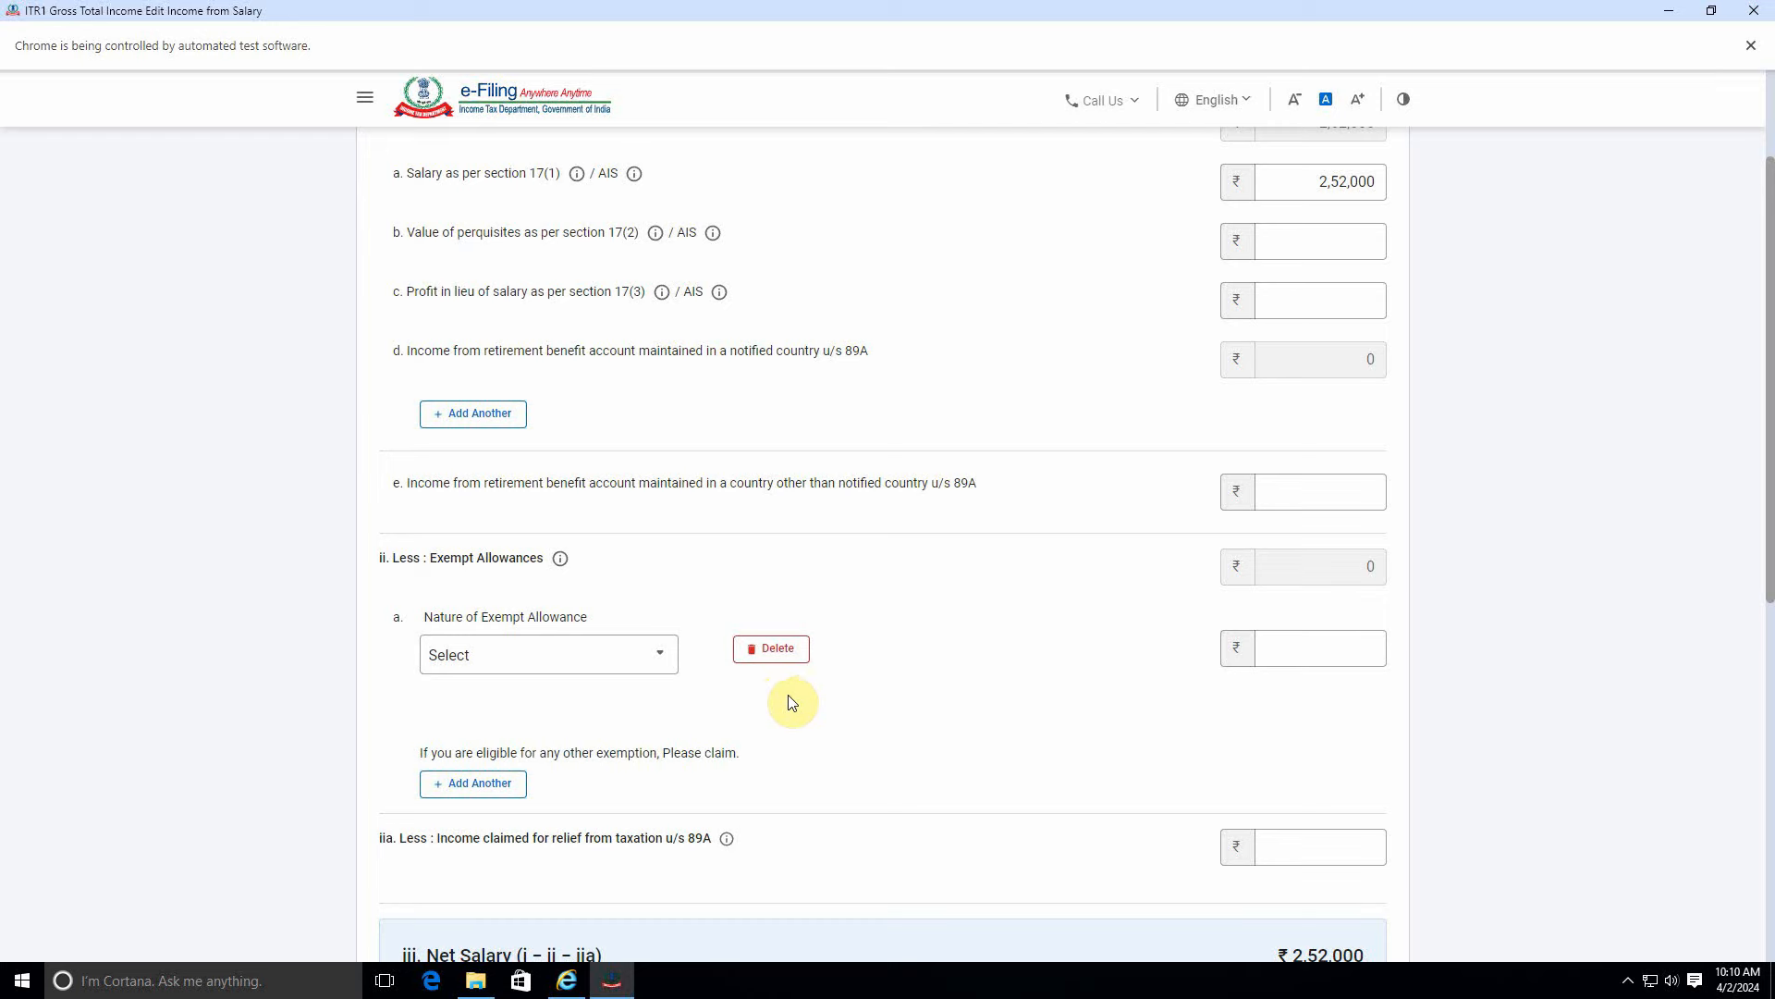
pyautogui.click(786, 651)
pyautogui.click(1057, 588)
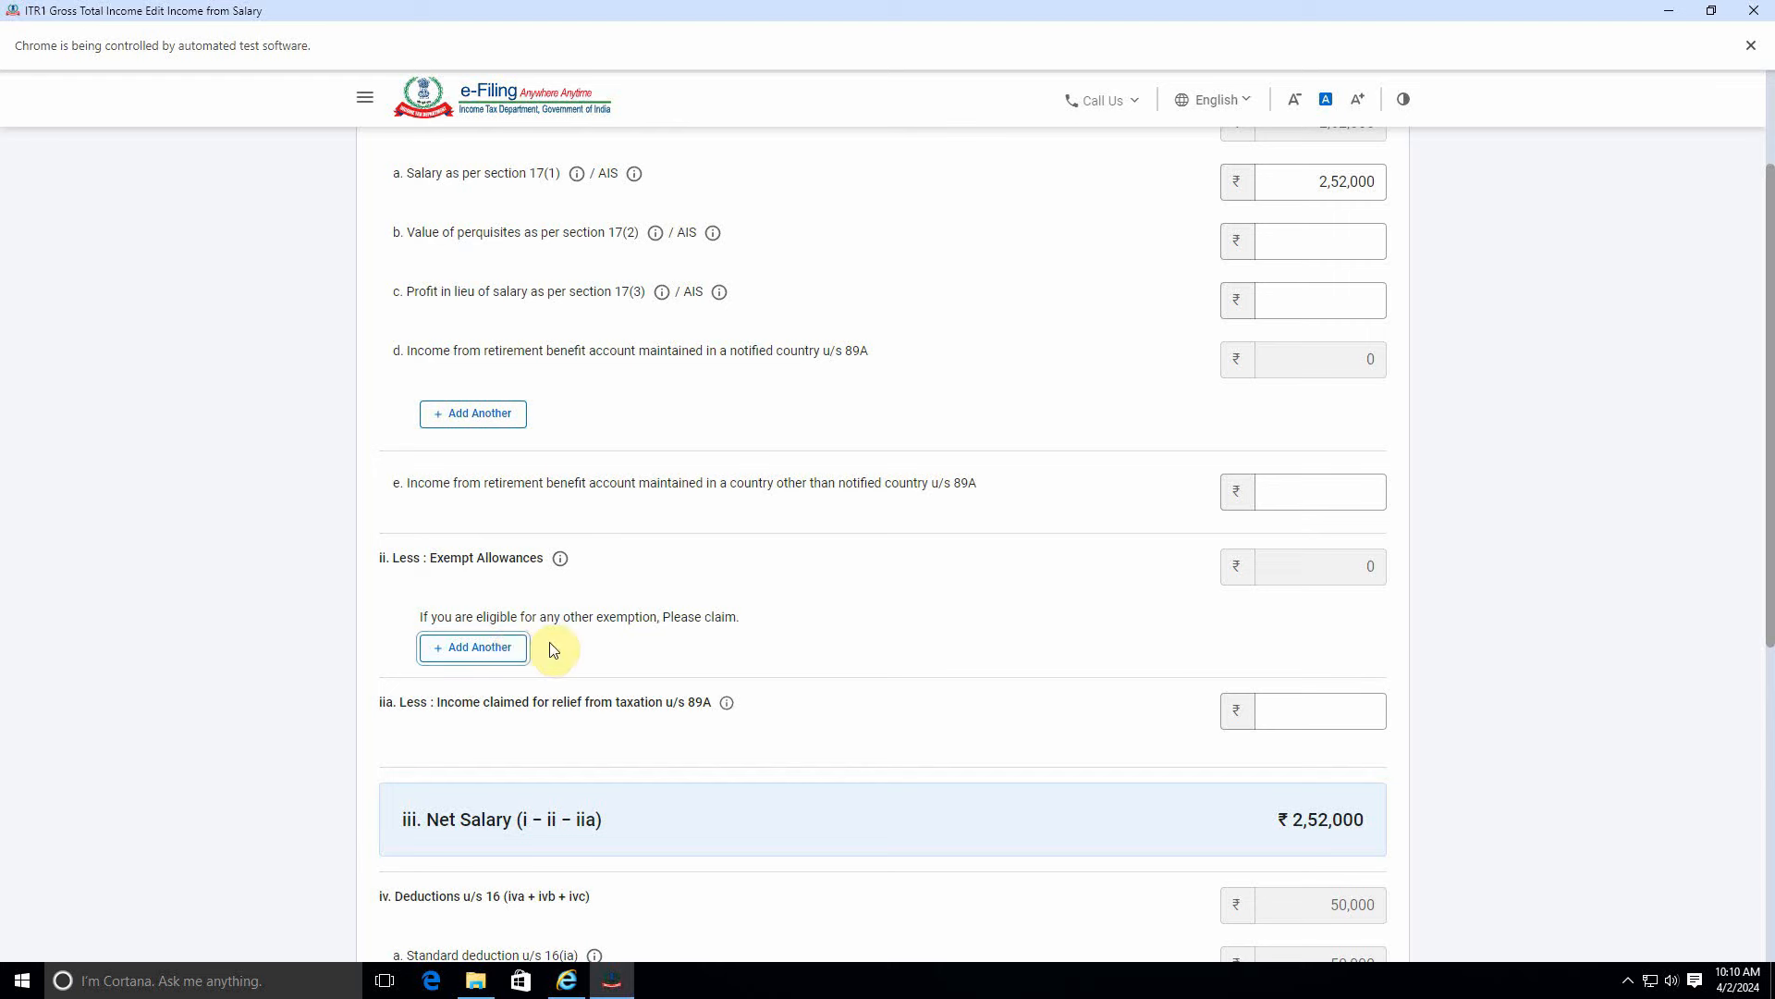
pyautogui.scroll(-4, 698, 698)
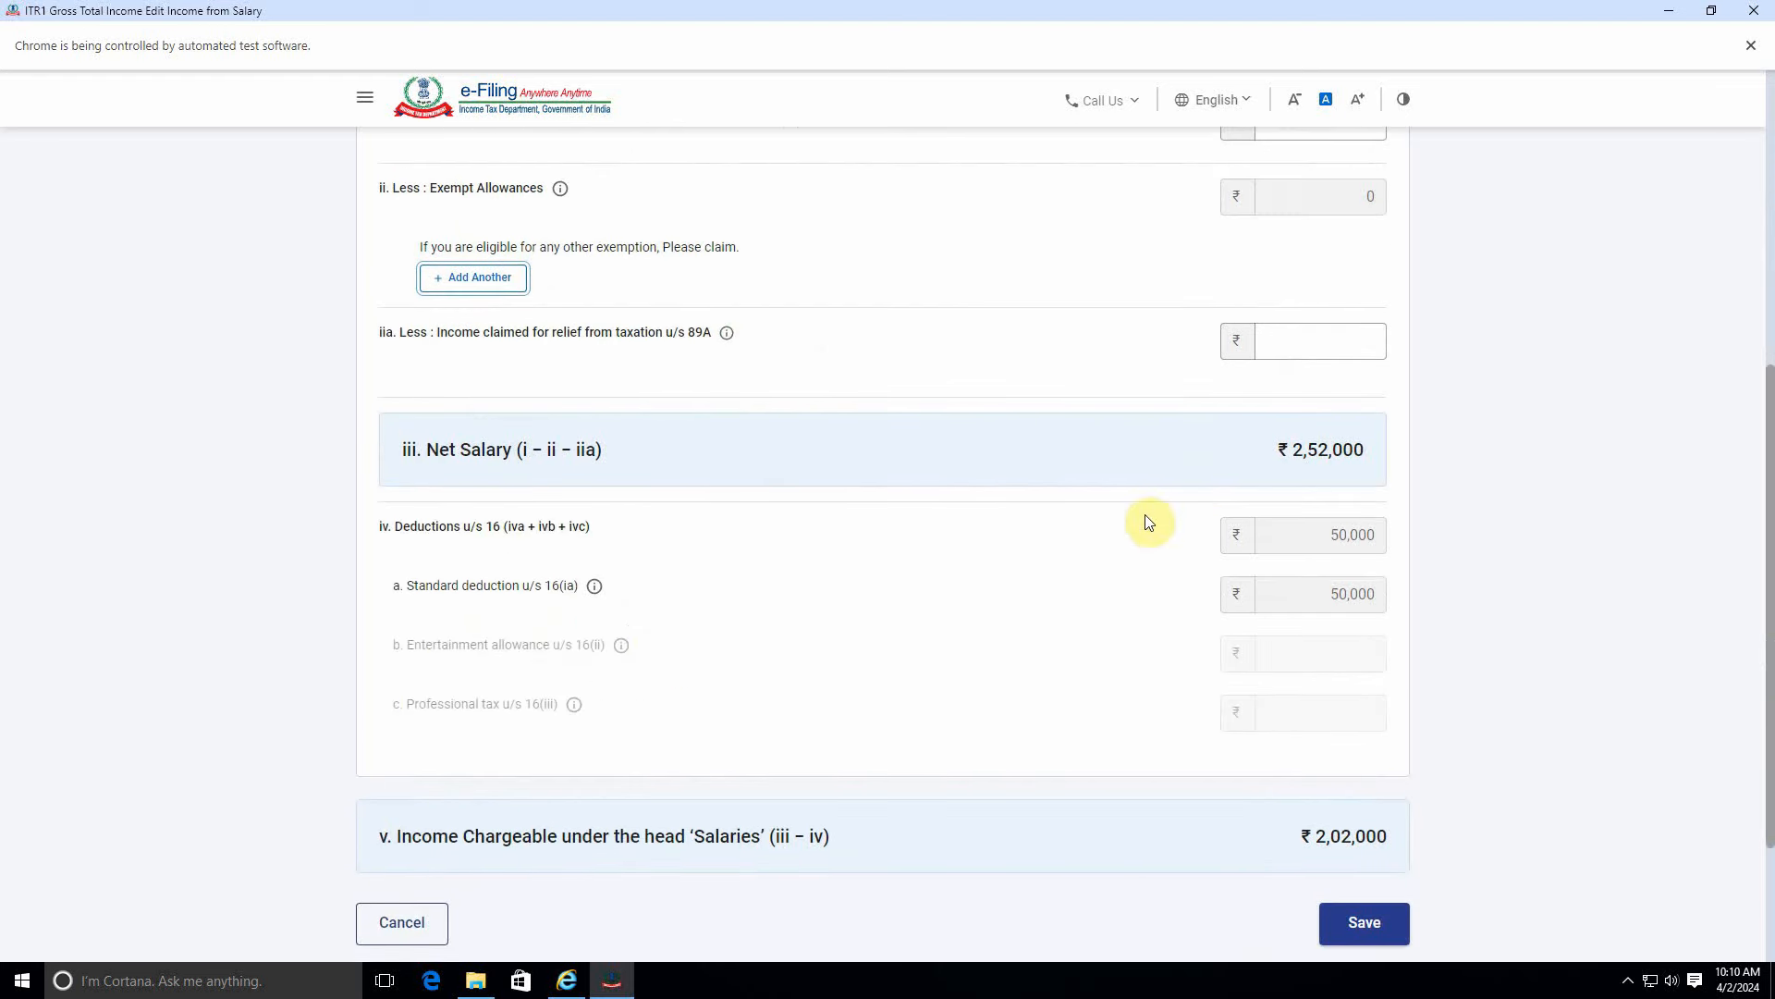
pyautogui.scroll(-1, 925, 601)
pyautogui.scroll(-1, 1176, 570)
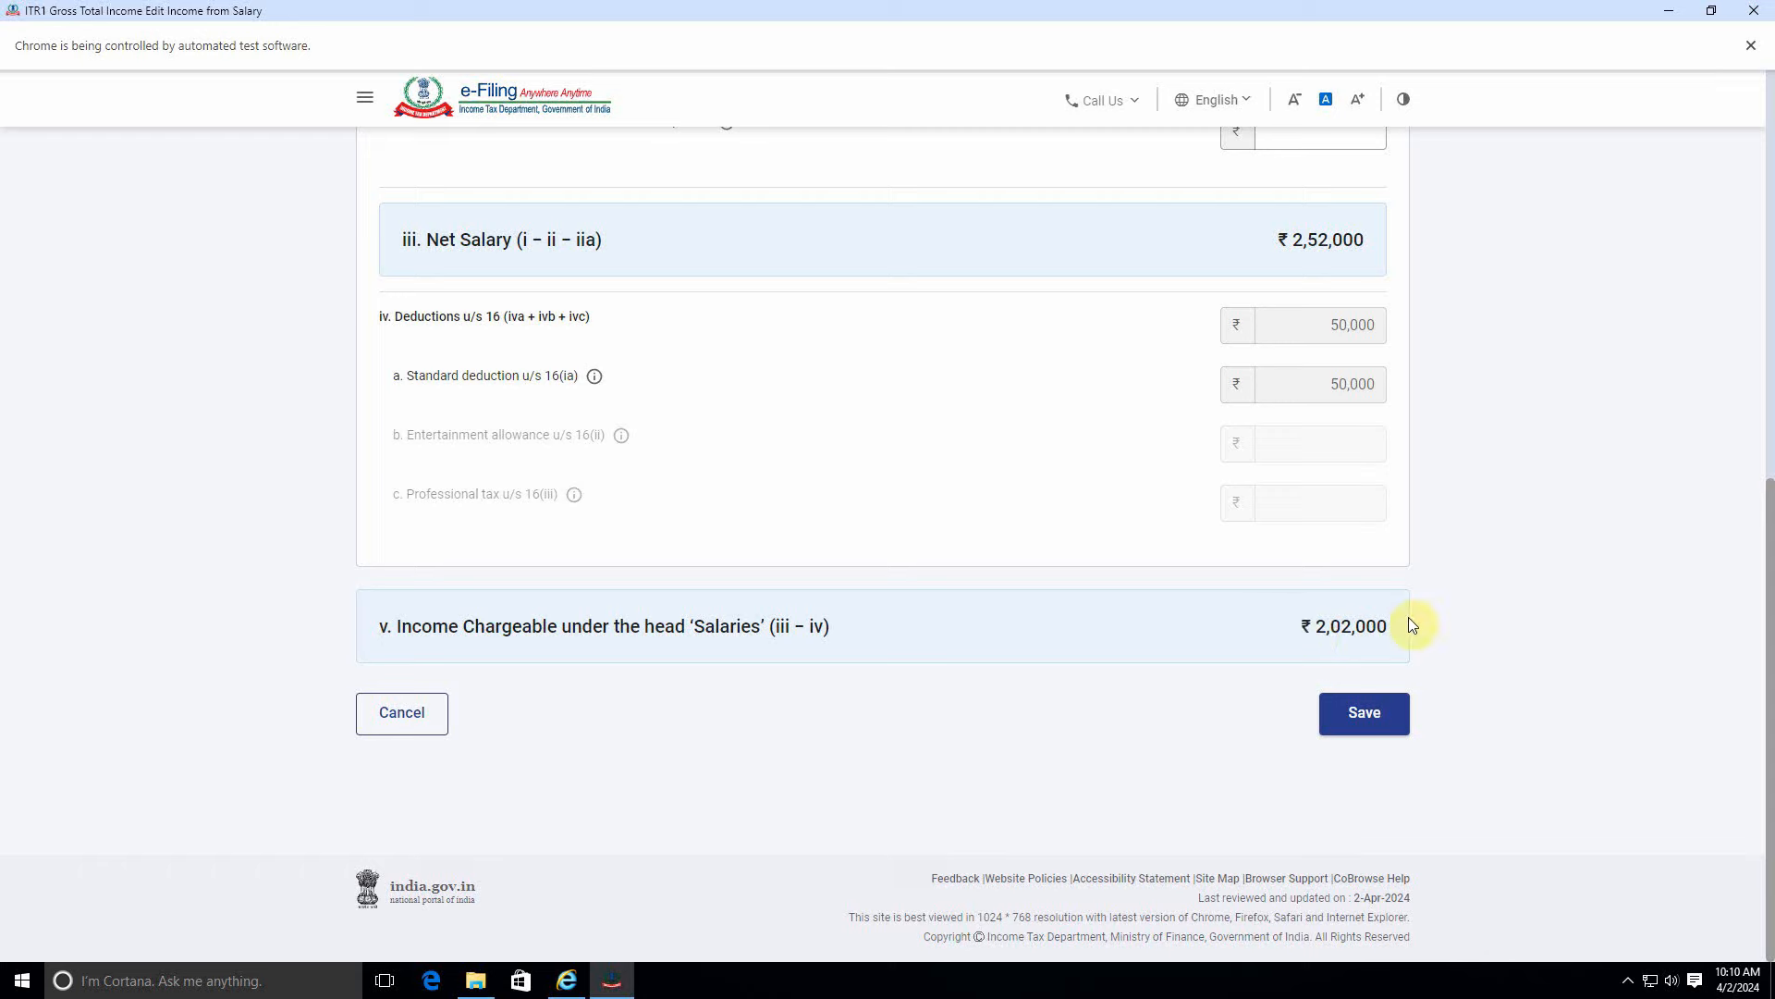
# Save the salary details and go to Add Another under Income from other sources.
pyautogui.click(1366, 726)
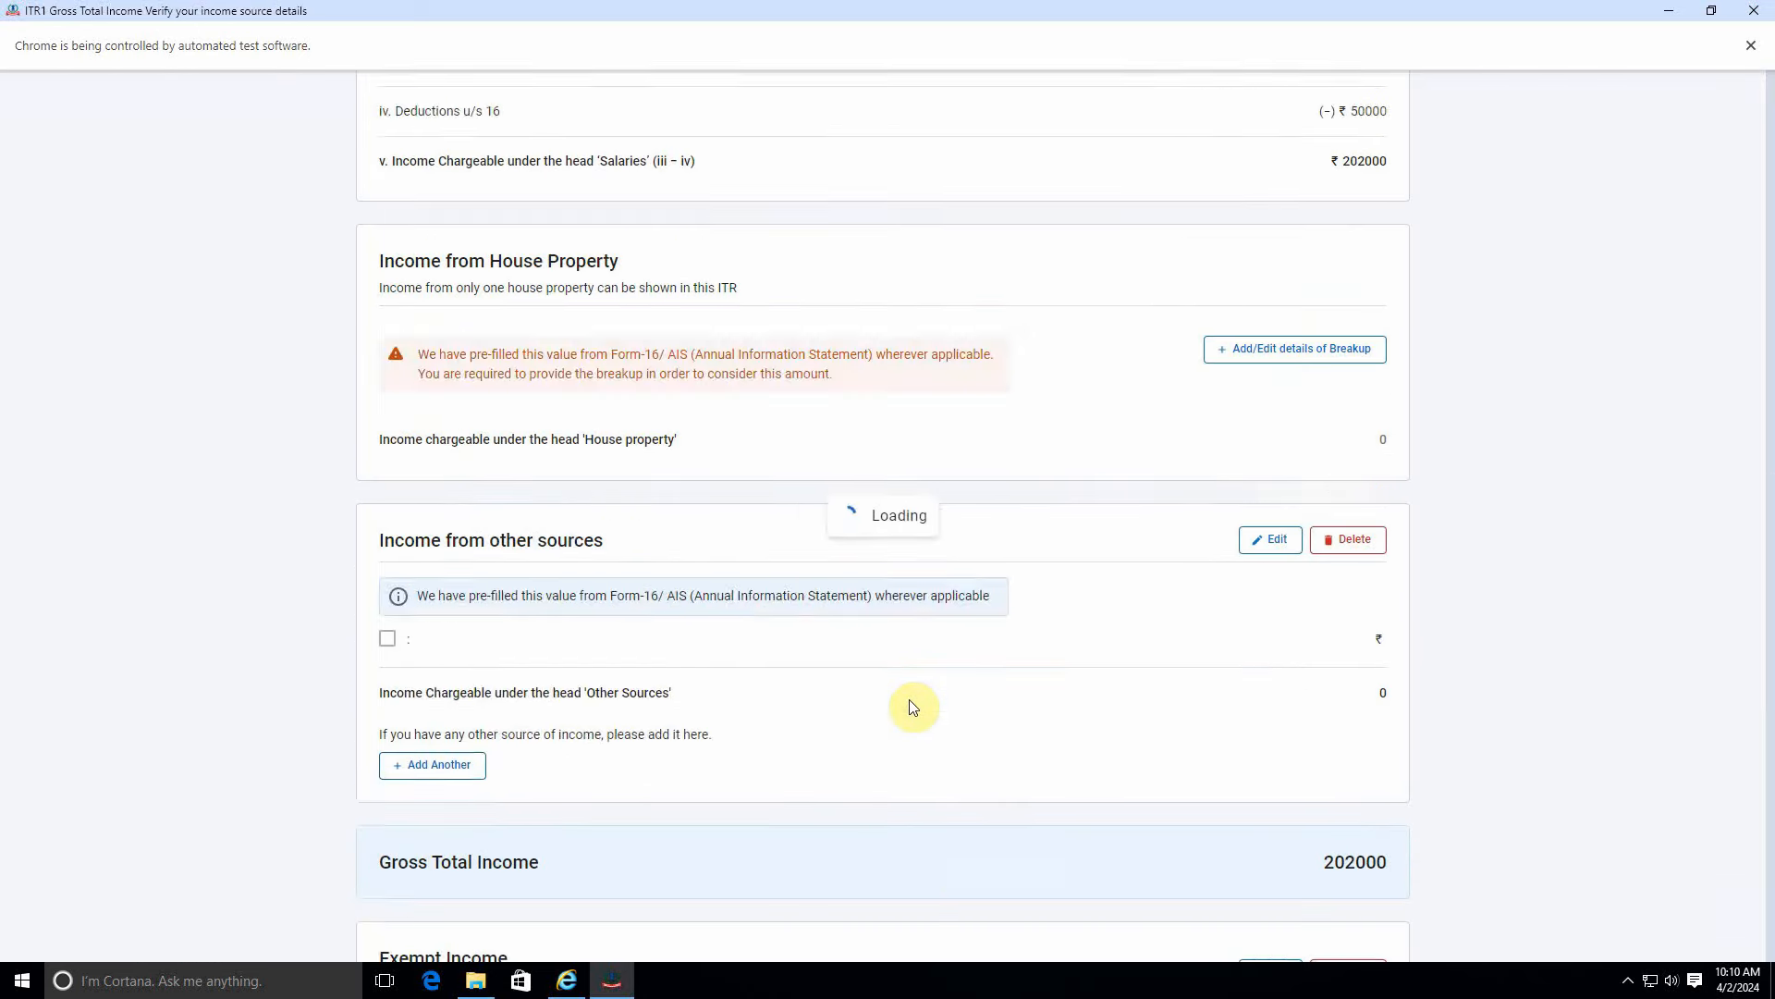
pyautogui.scroll(-3, 1032, 674)
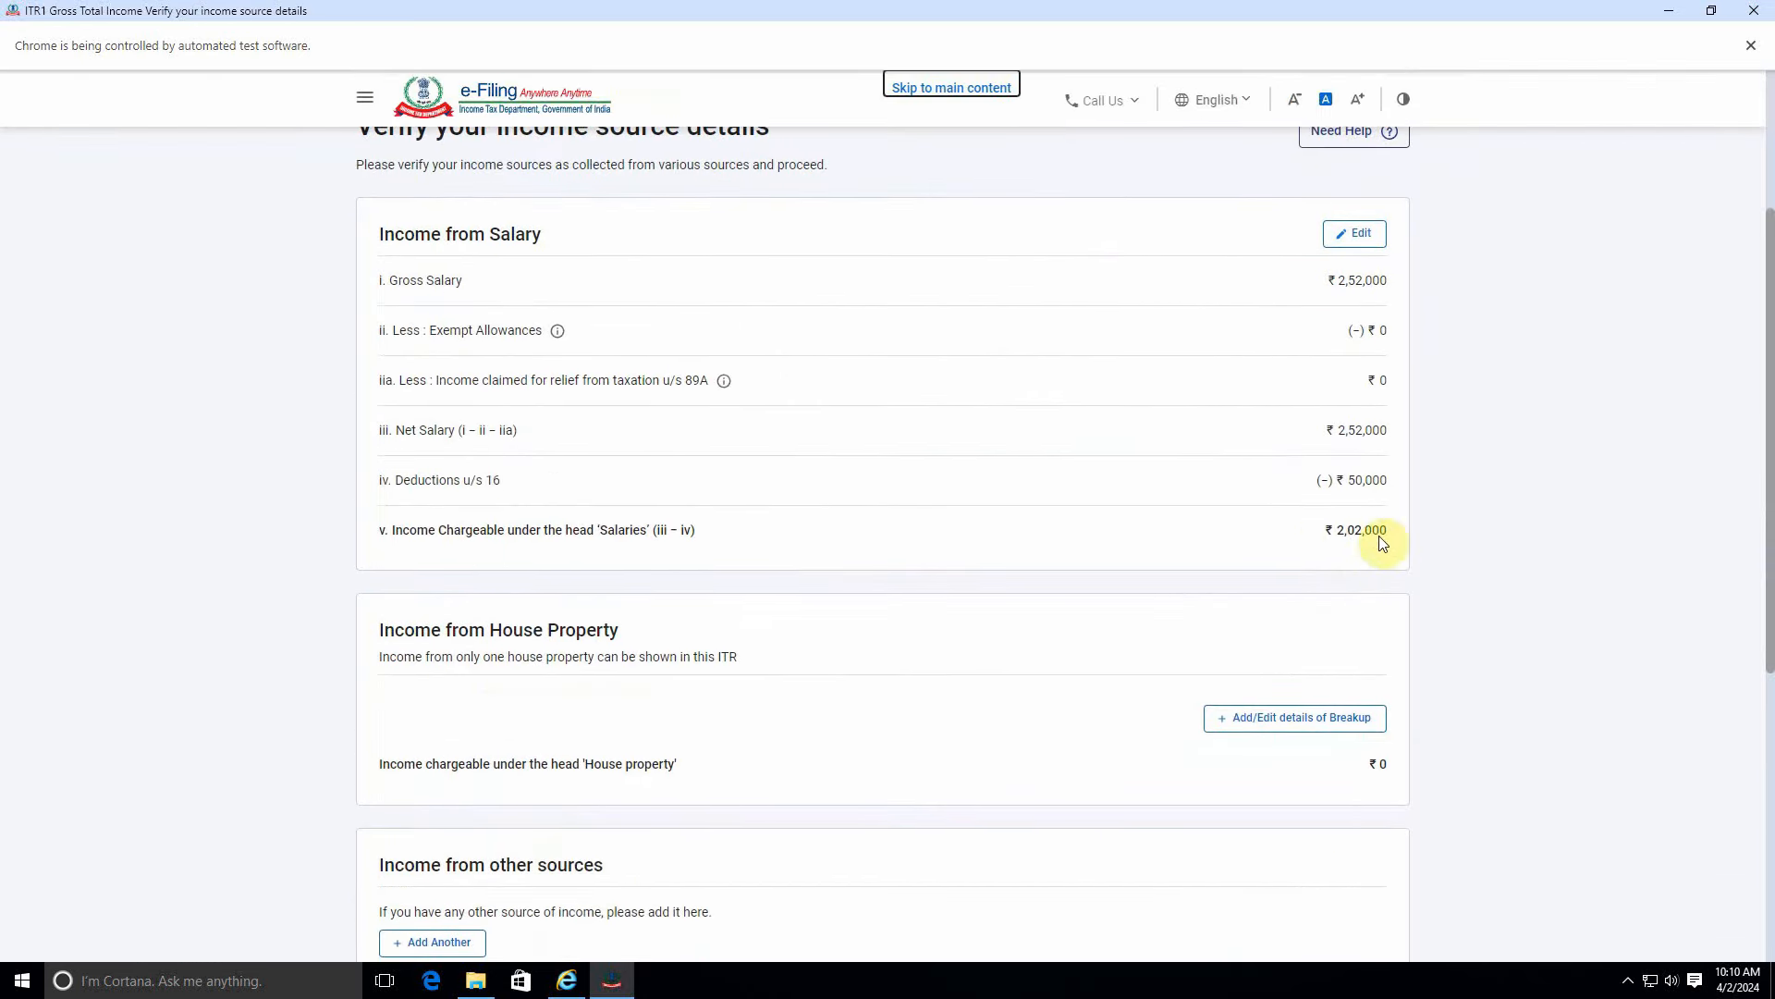
pyautogui.scroll(-2, 560, 525)
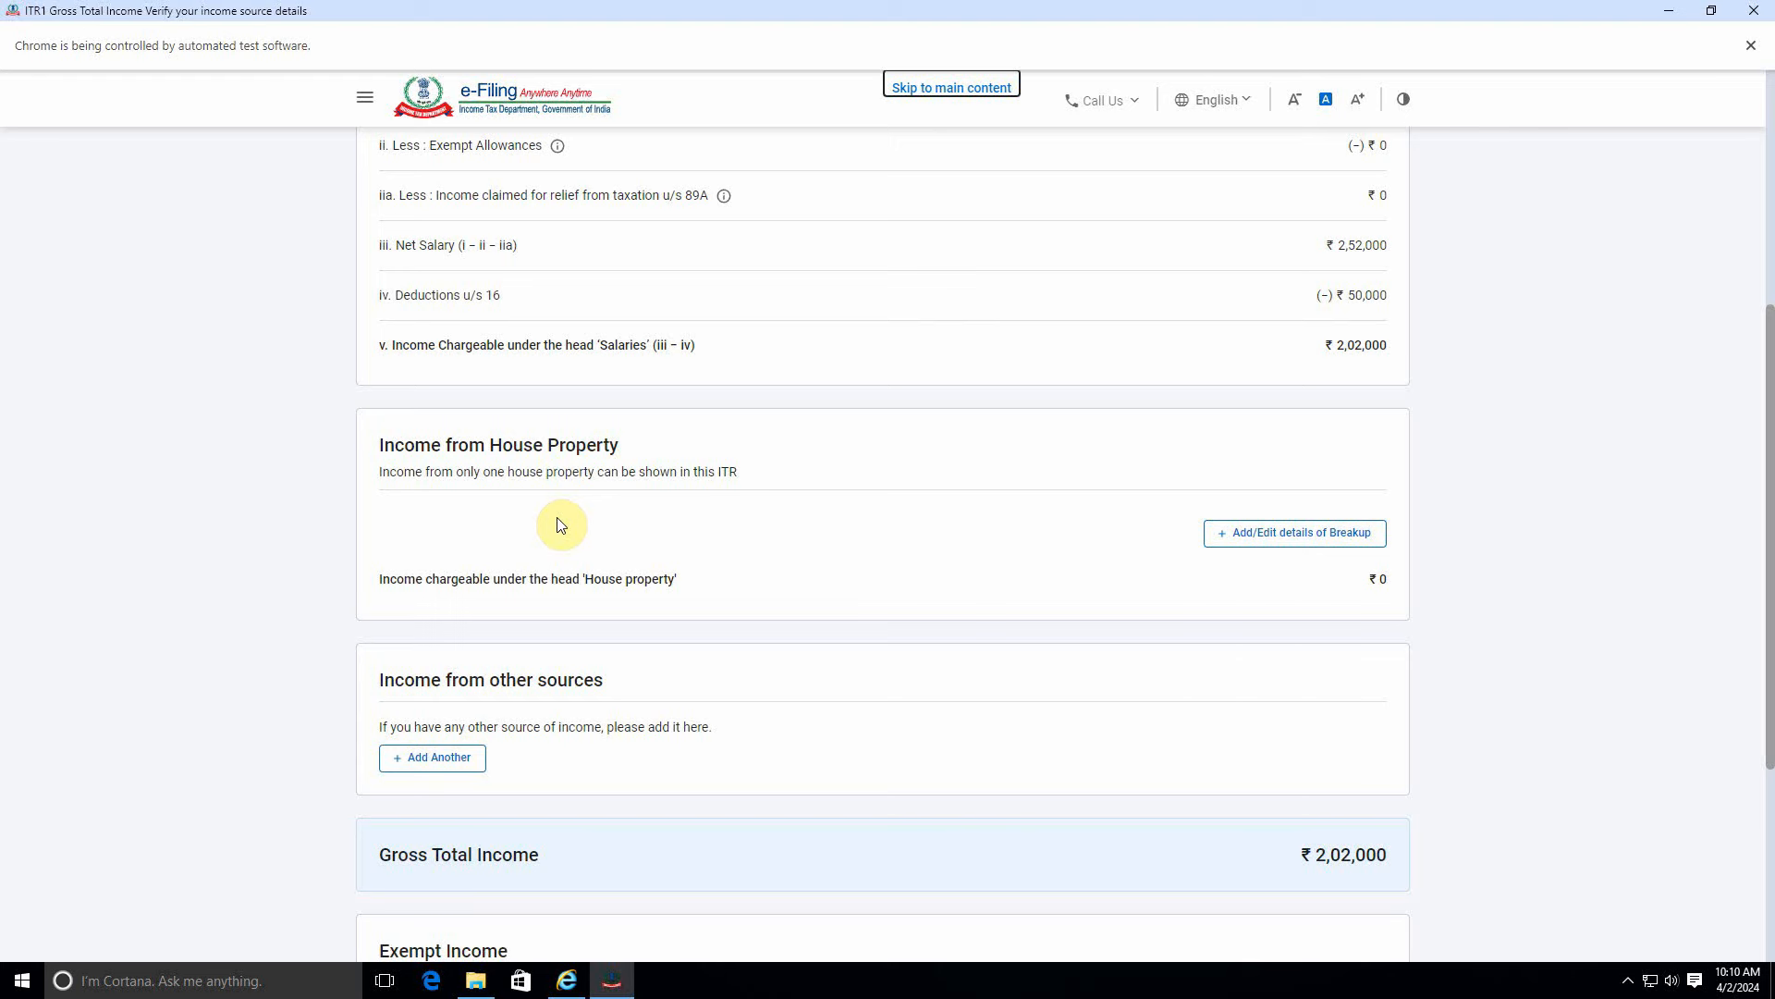
pyautogui.scroll(-2, 527, 519)
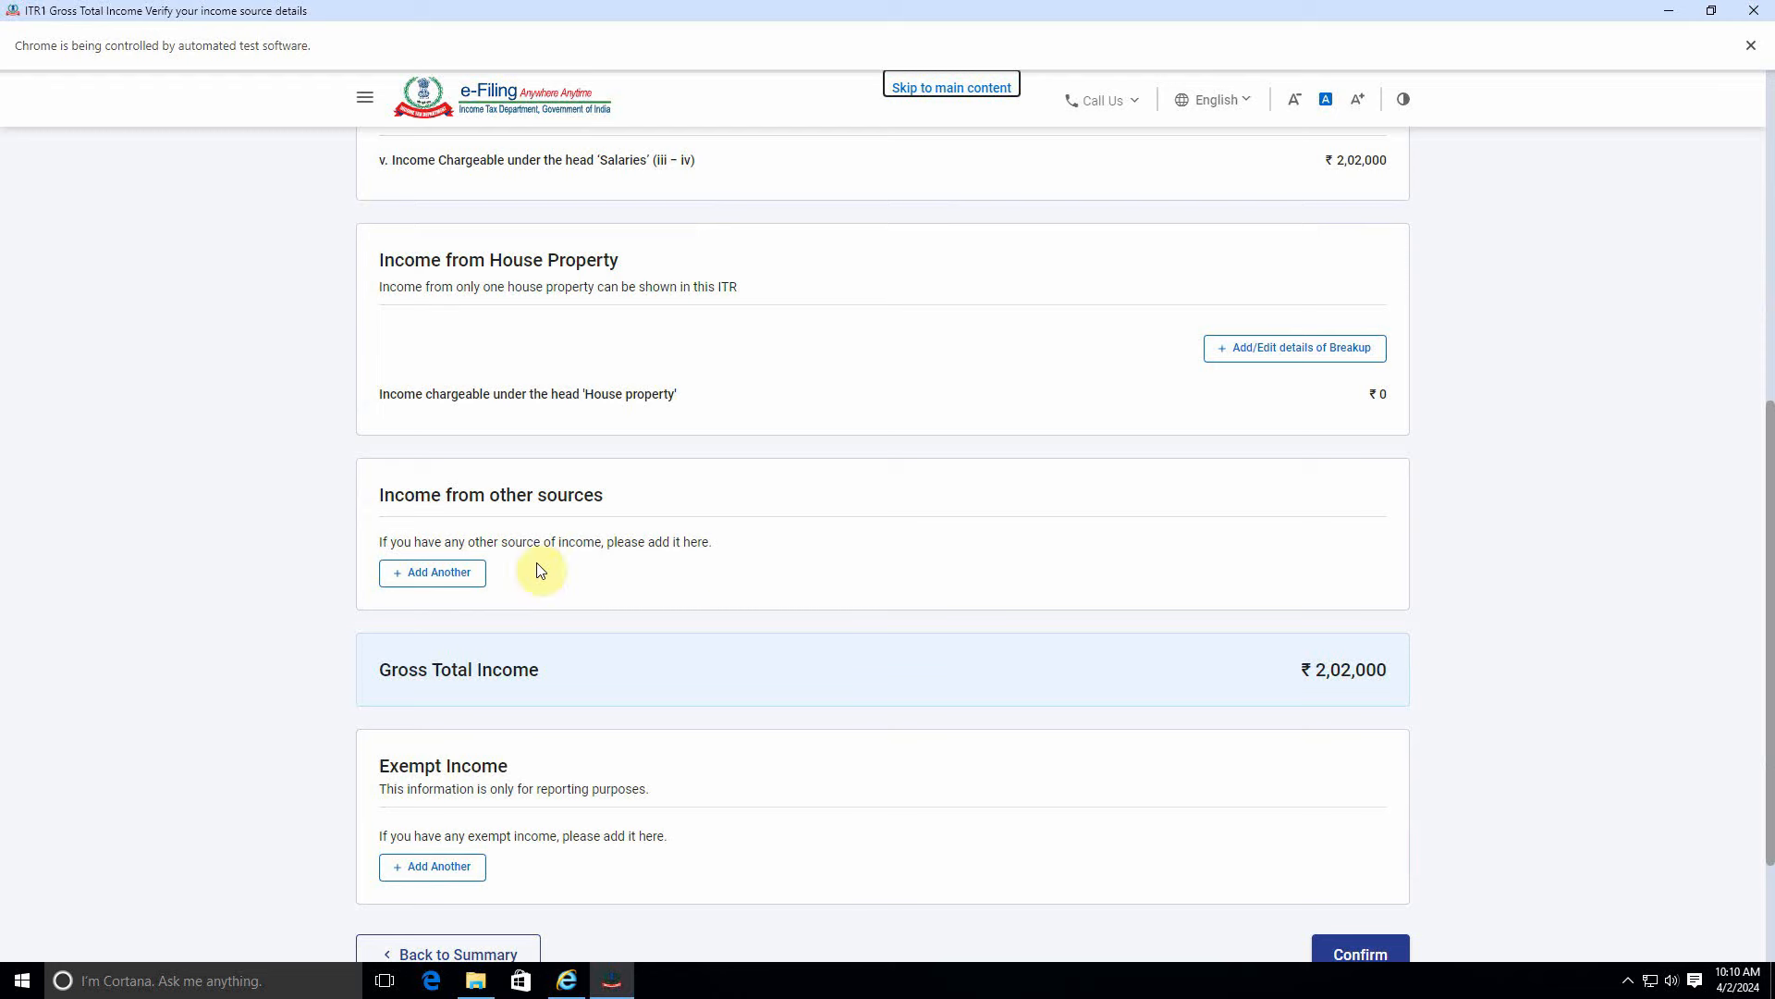
pyautogui.click(421, 572)
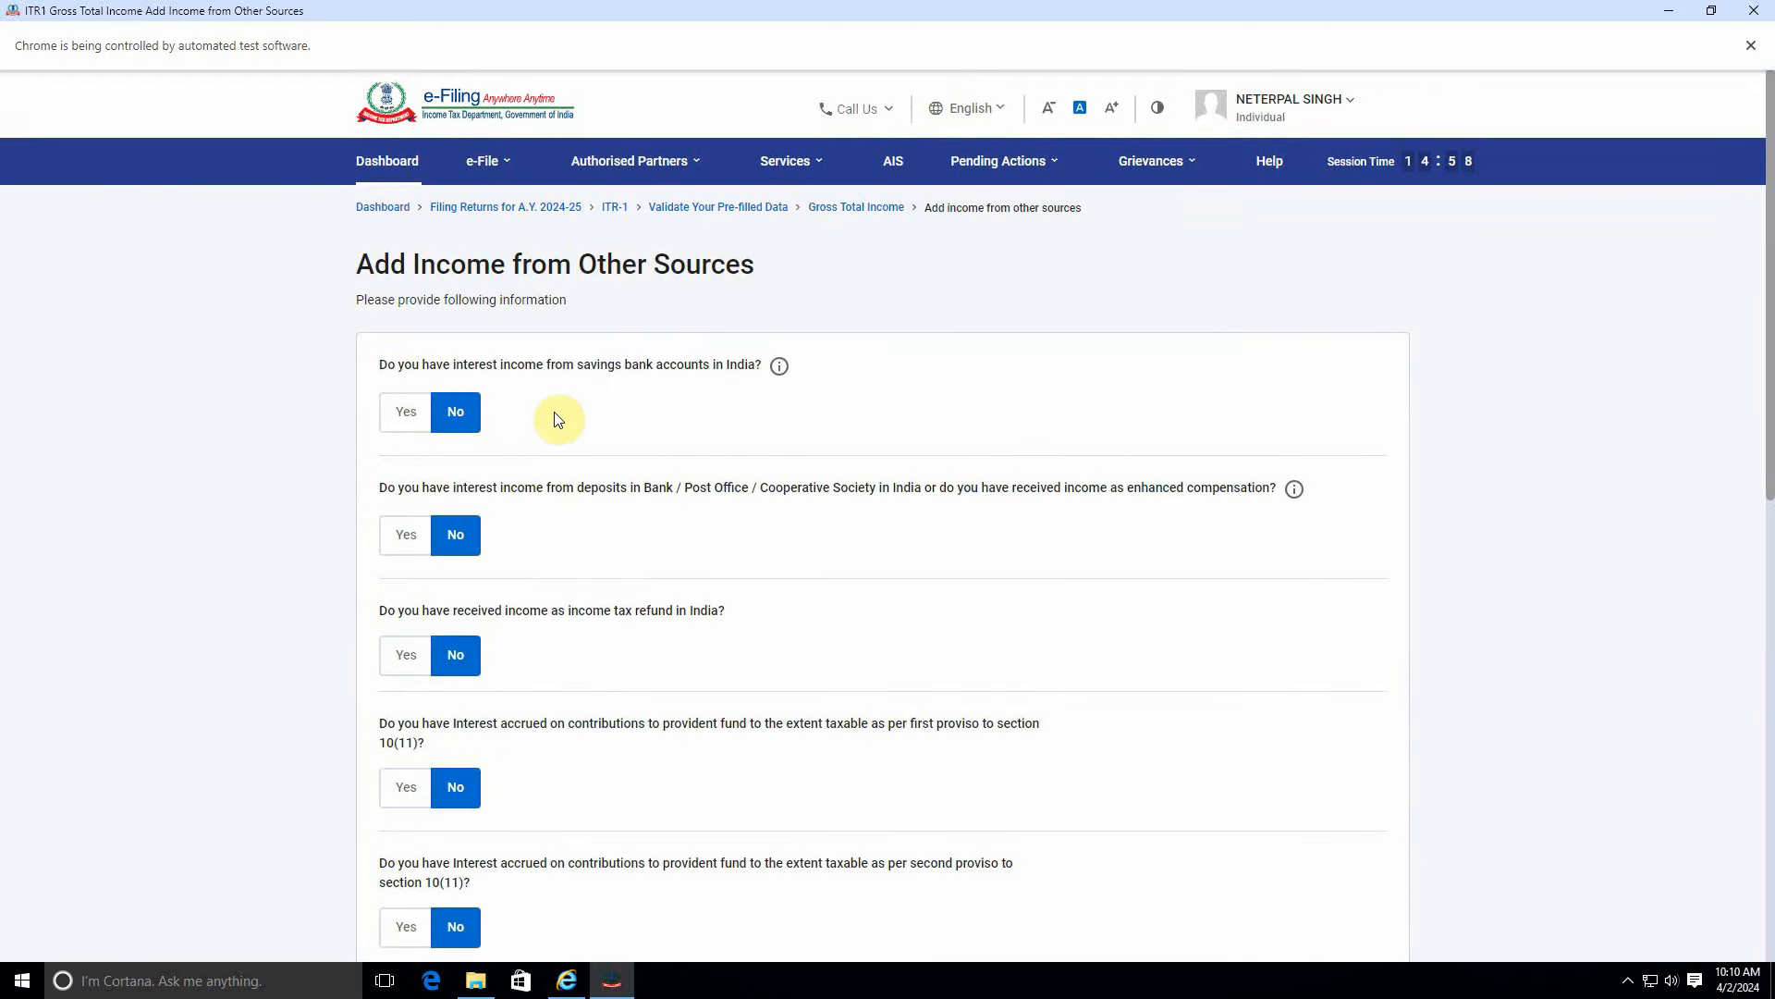
# Add other income of 250000 described as 'other income'.
pyautogui.scroll(-5, 633, 649)
pyautogui.scroll(-4, 636, 656)
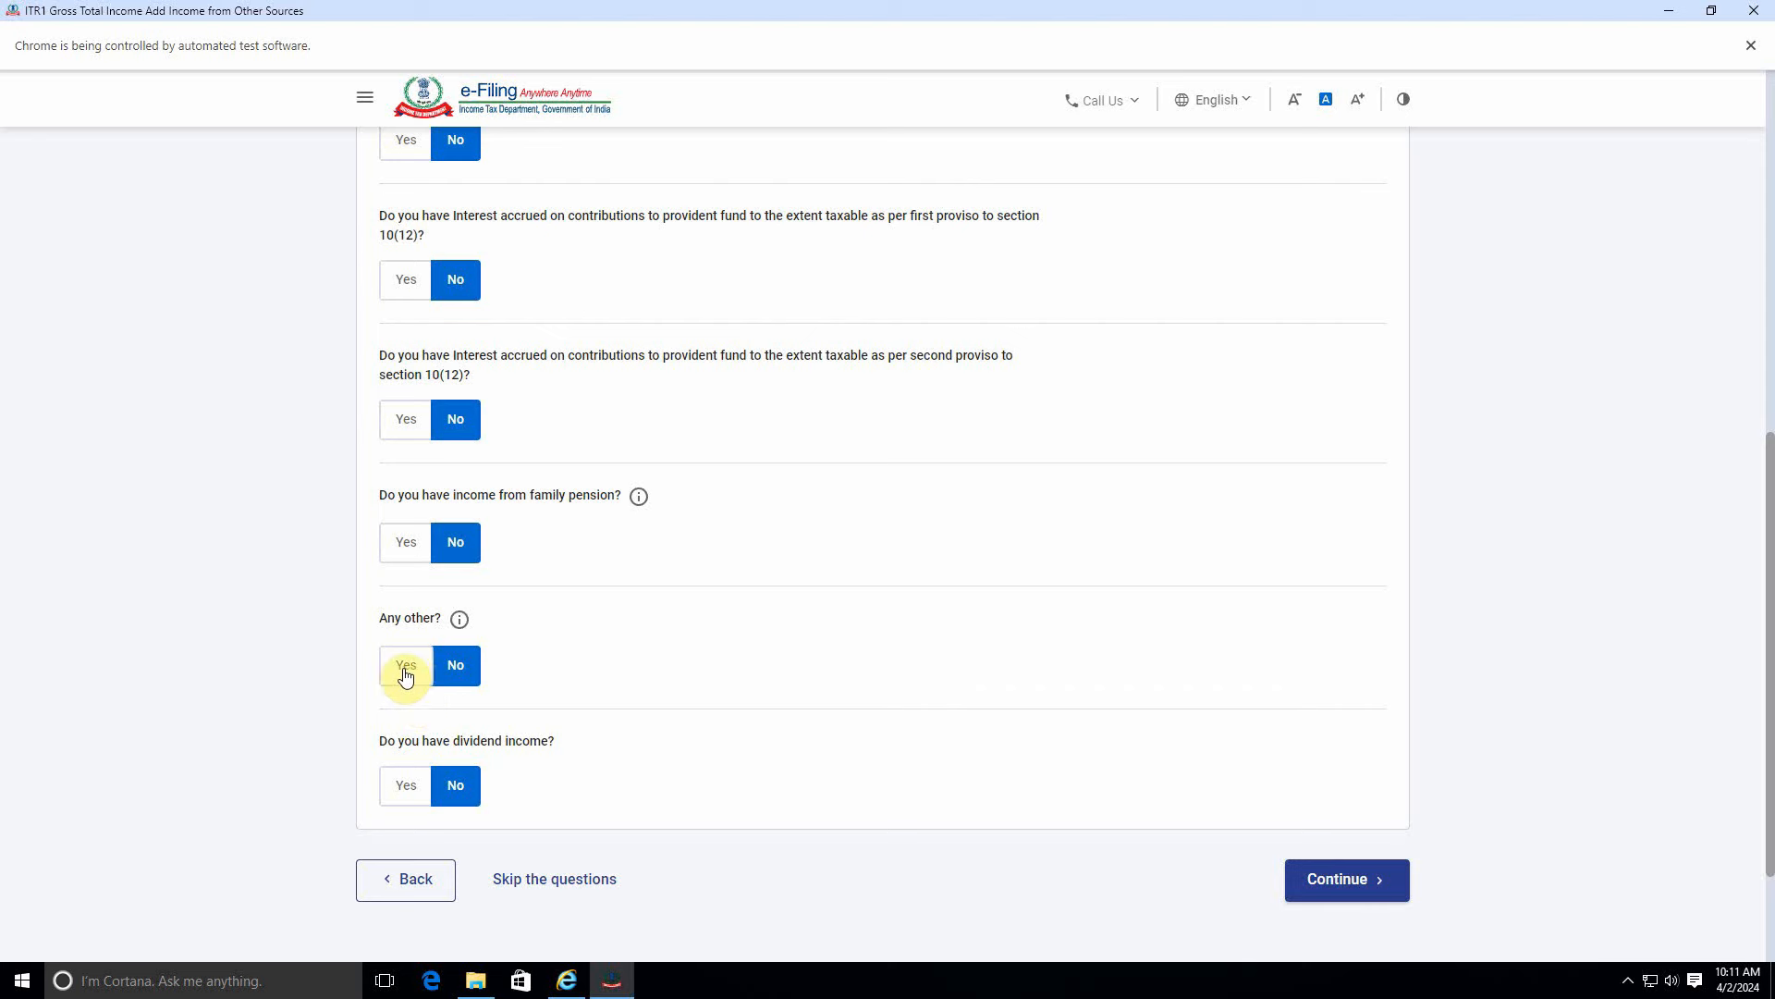
pyautogui.click(405, 667)
pyautogui.click(464, 724)
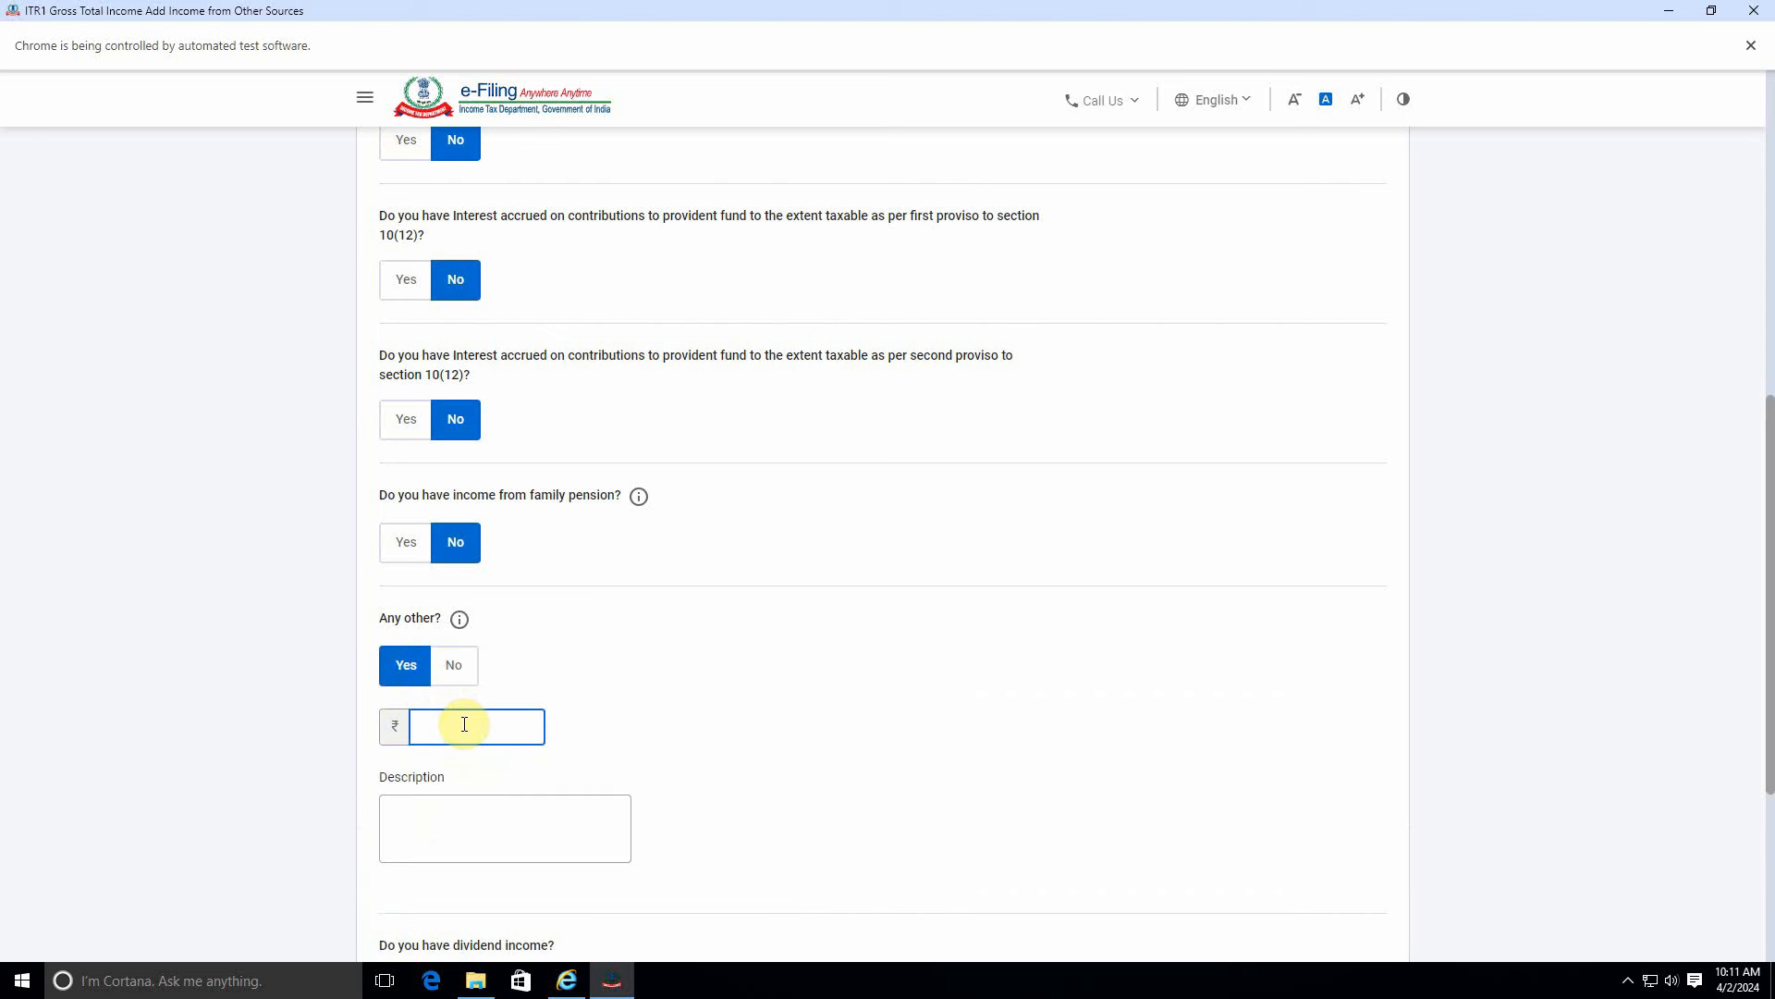
pyautogui.write('250000')
pyautogui.click(482, 801)
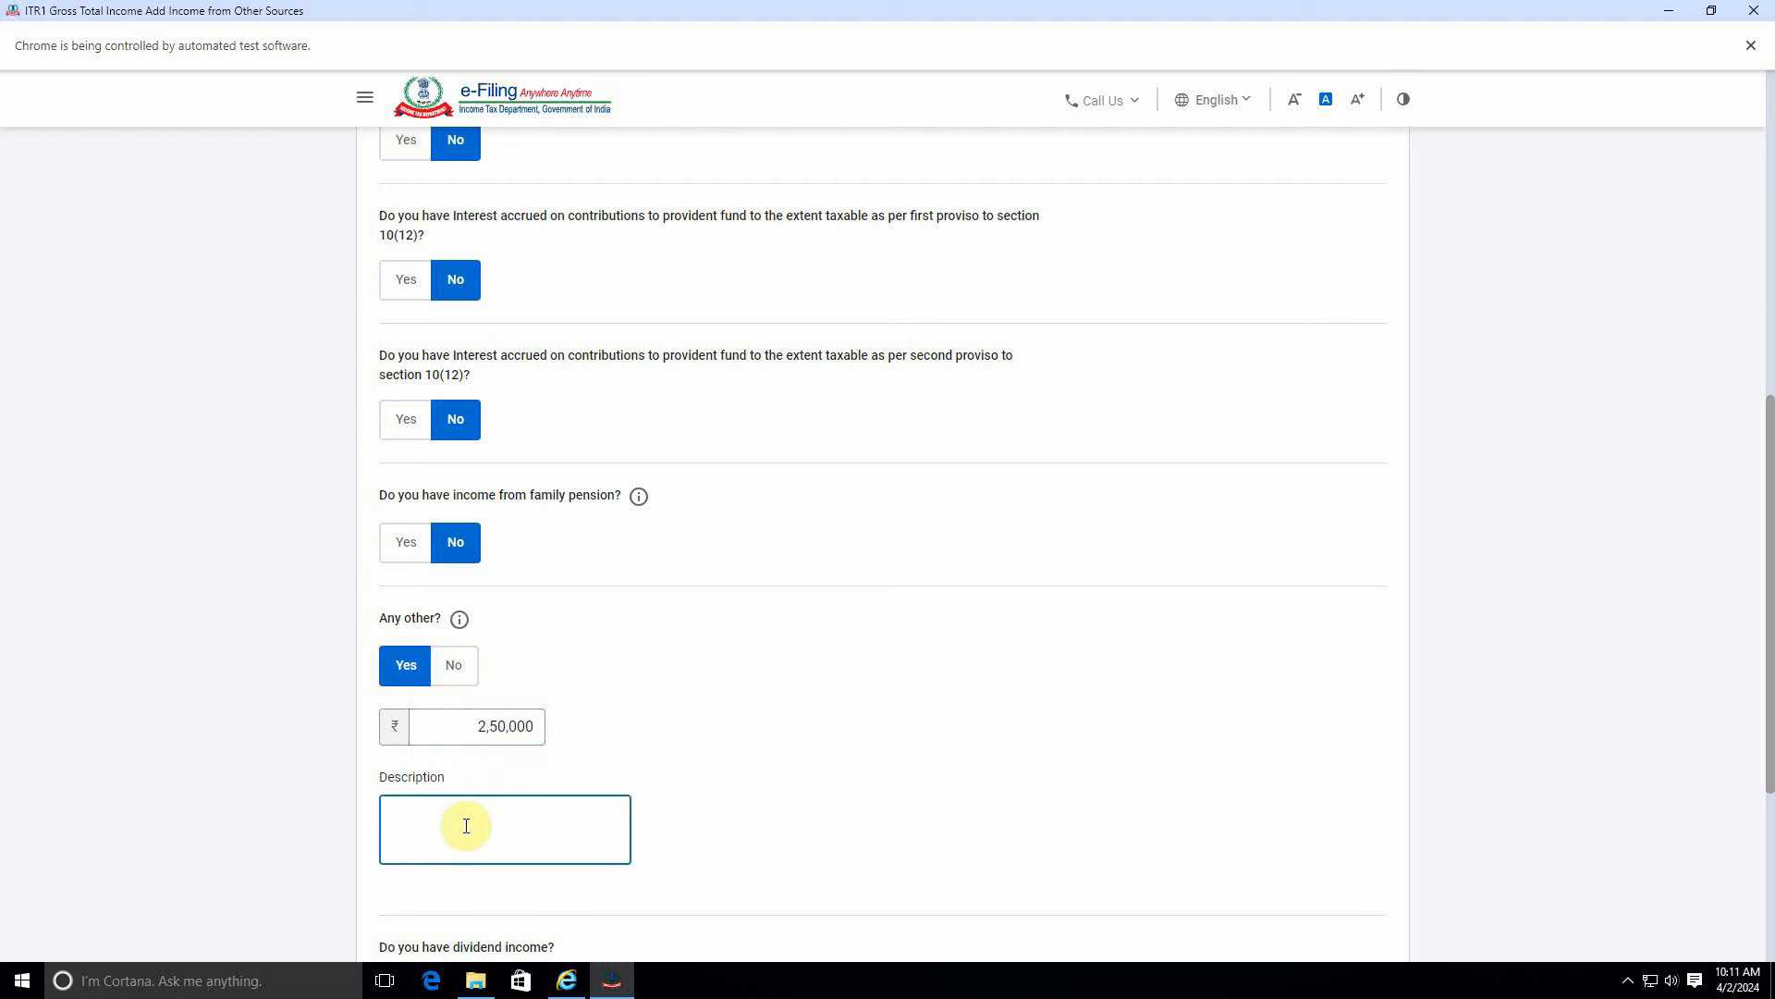
pyautogui.write('other income')
pyautogui.scroll(-4, 740, 736)
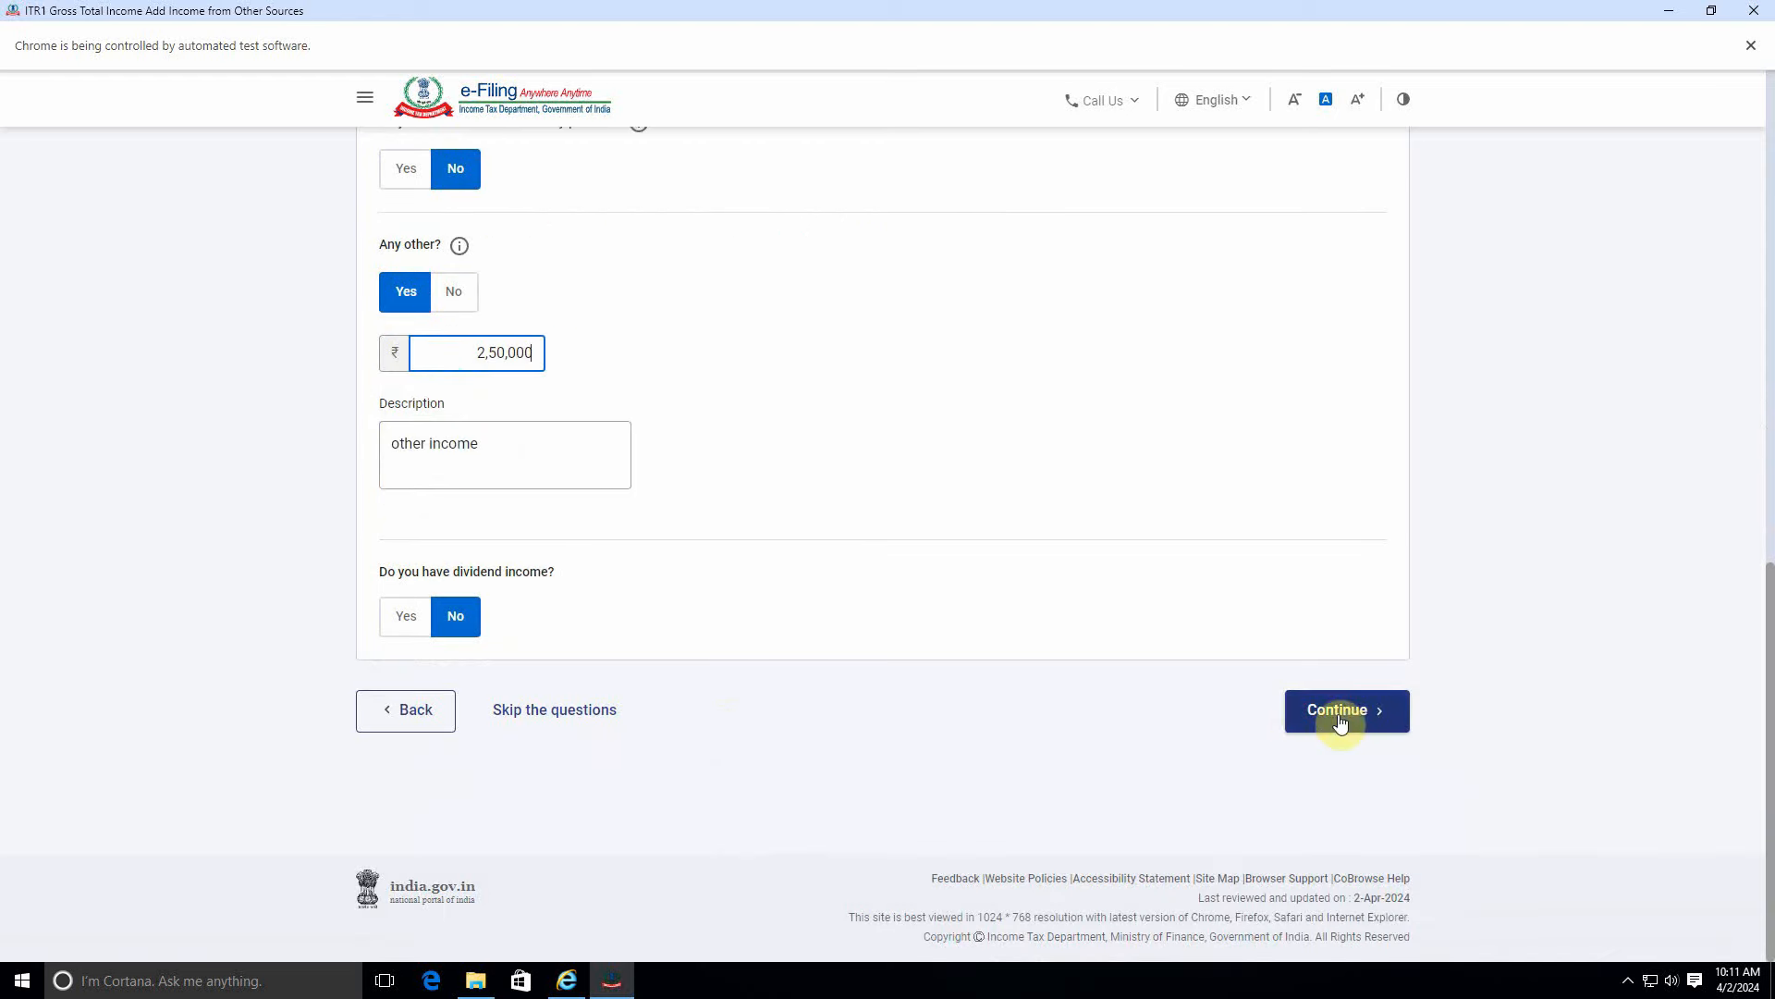
pyautogui.click(1341, 721)
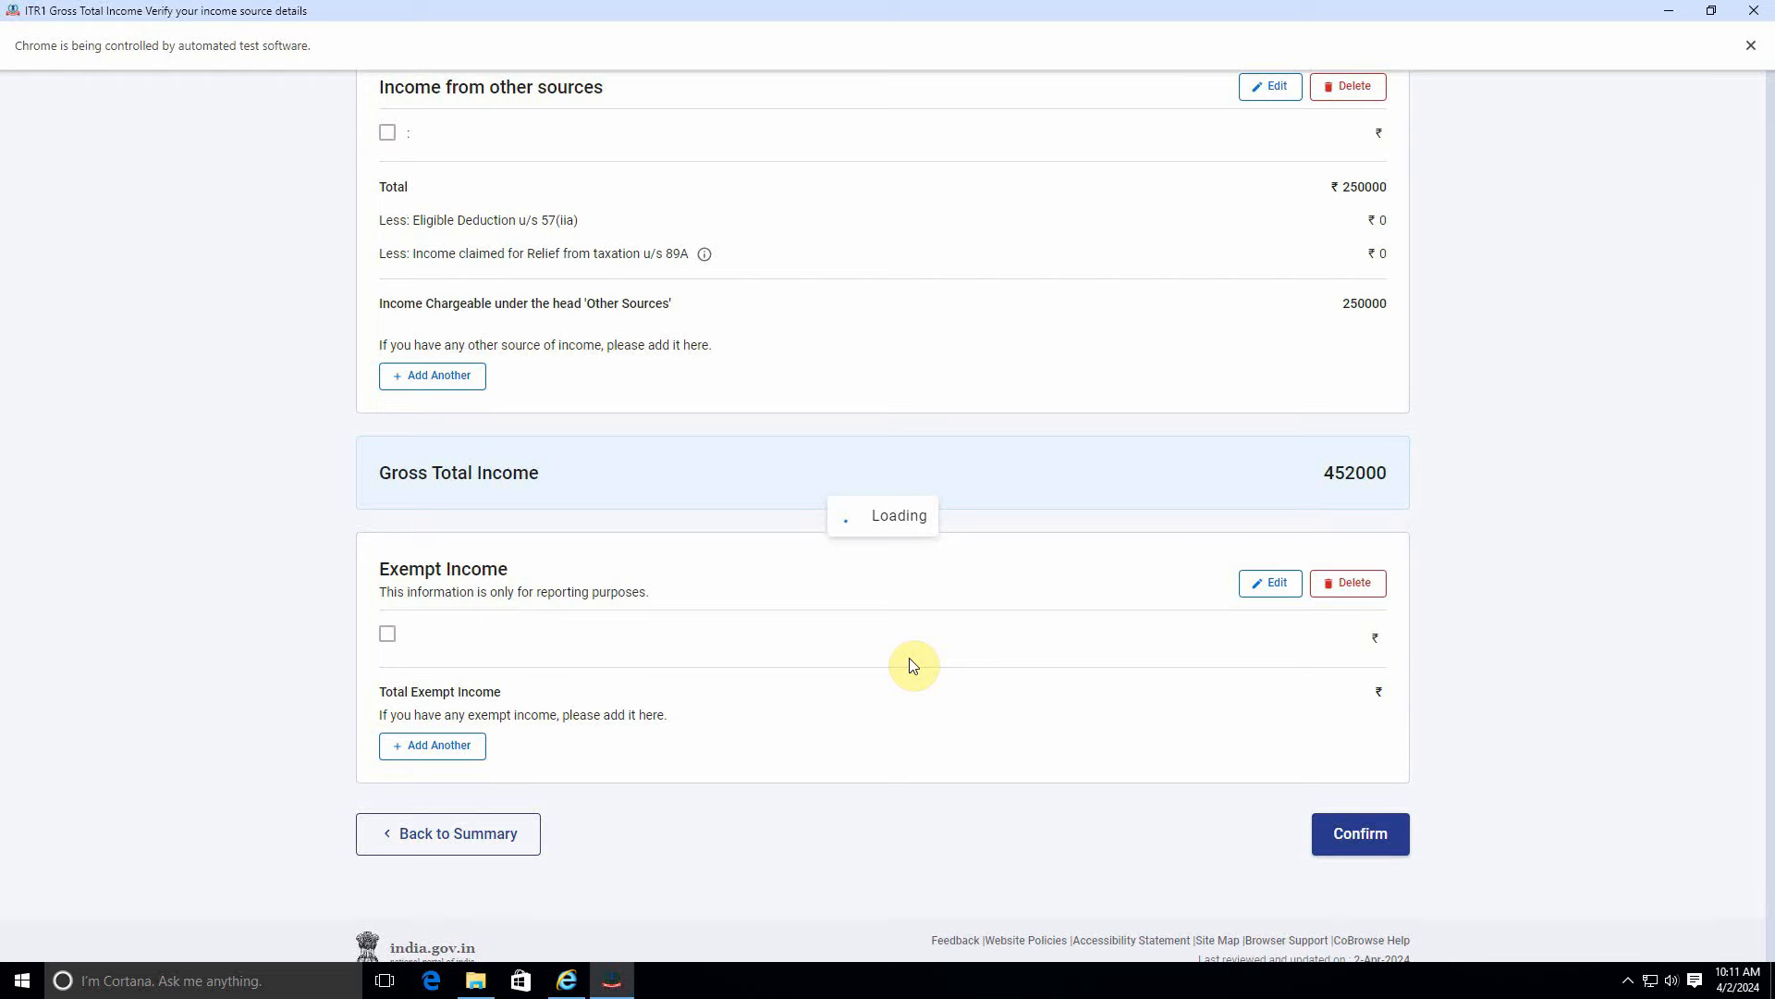
# Review the updated summary showing Gross Total Income of ₹4,52,000.
pyautogui.scroll(-10, 962, 655)
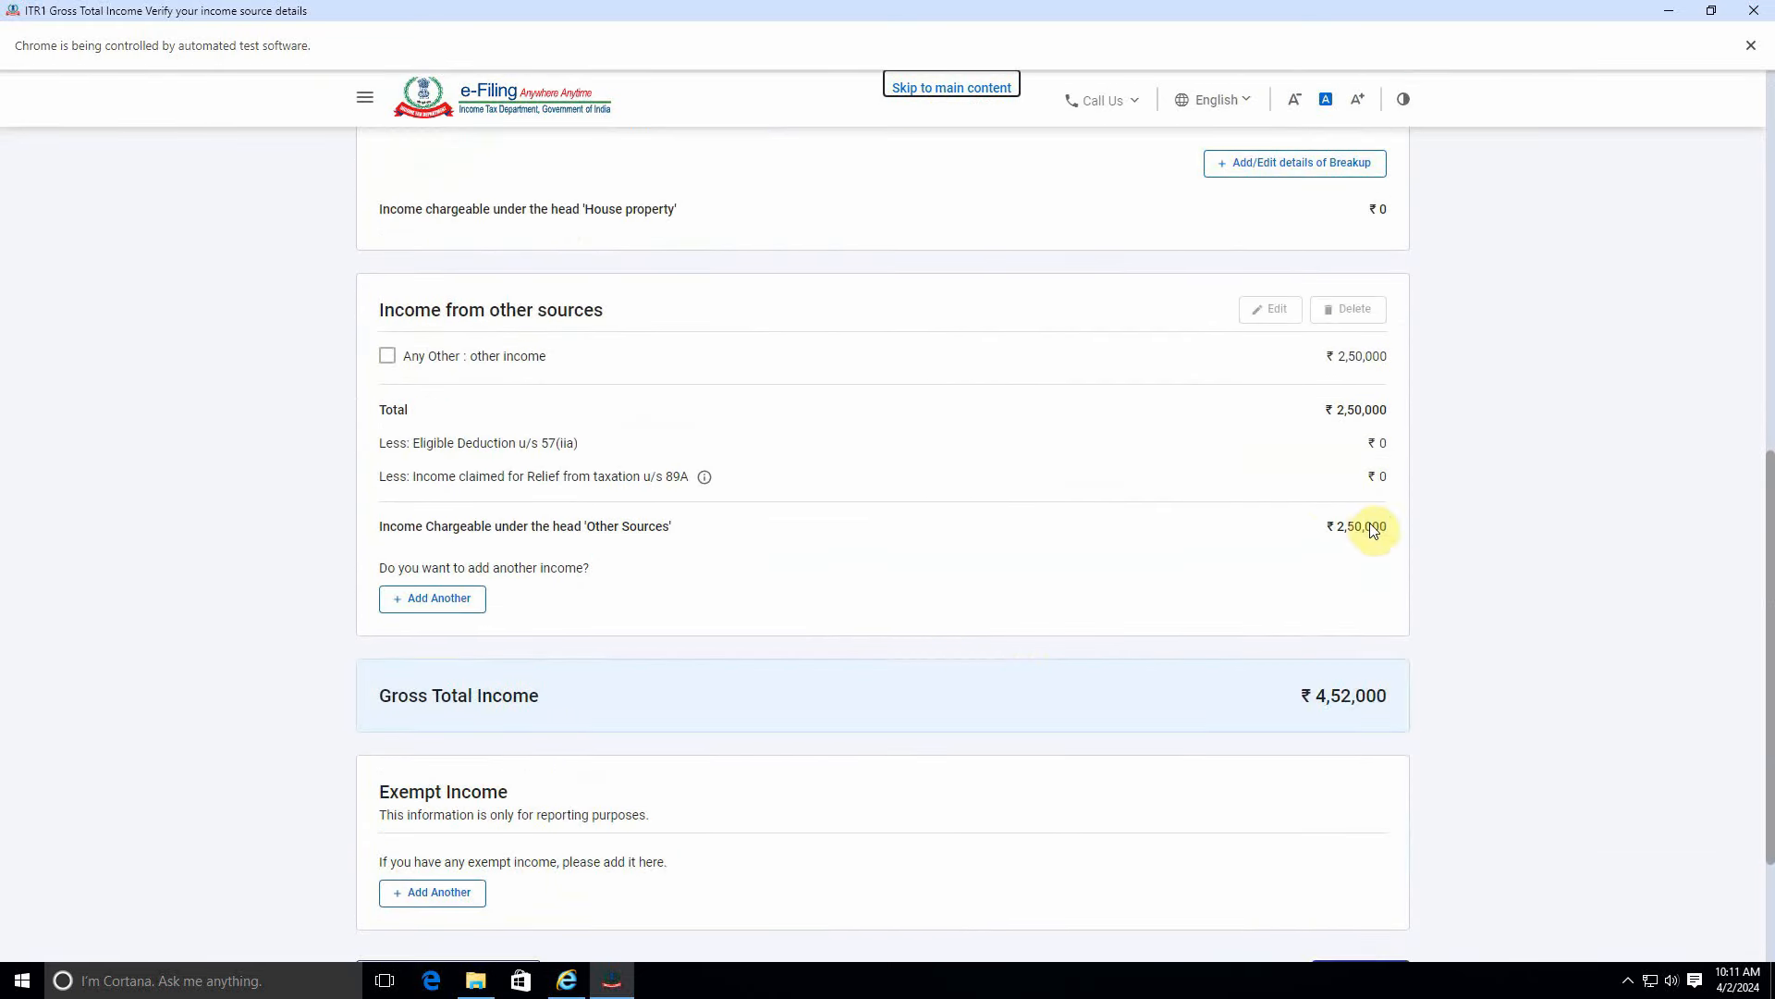
pyautogui.scroll(4, 1156, 592)
pyautogui.scroll(-4, 1319, 408)
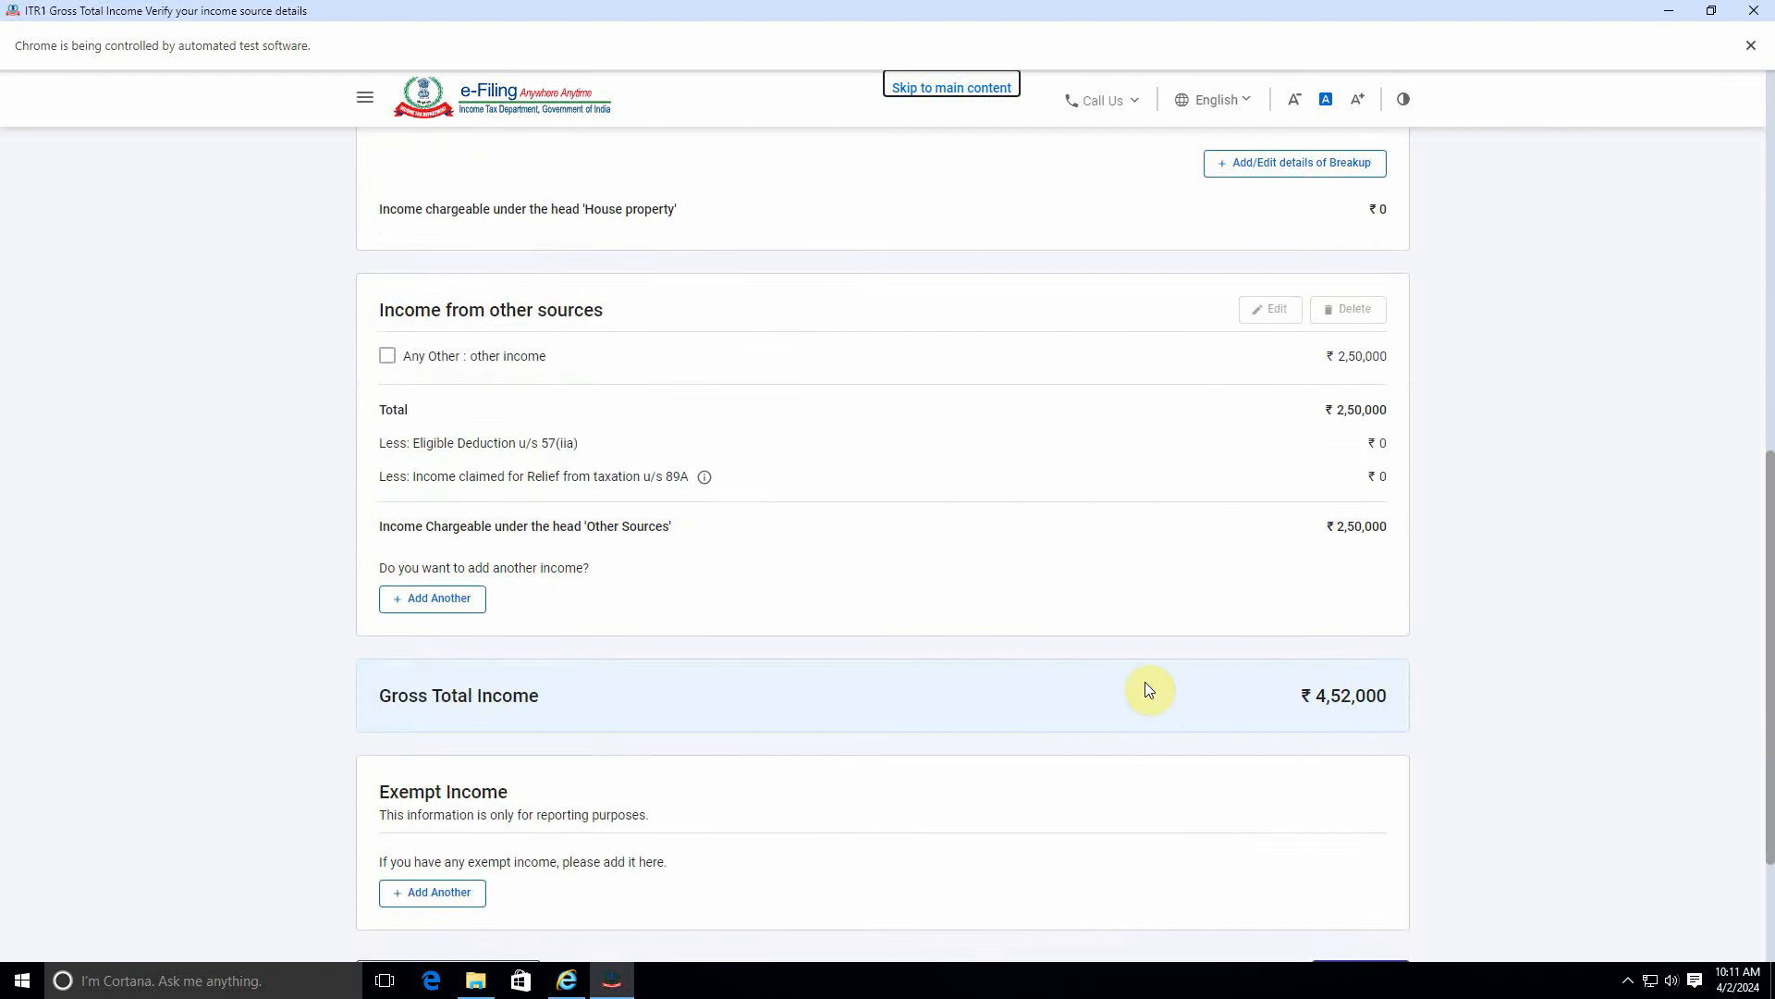
pyautogui.scroll(-3, 1300, 730)
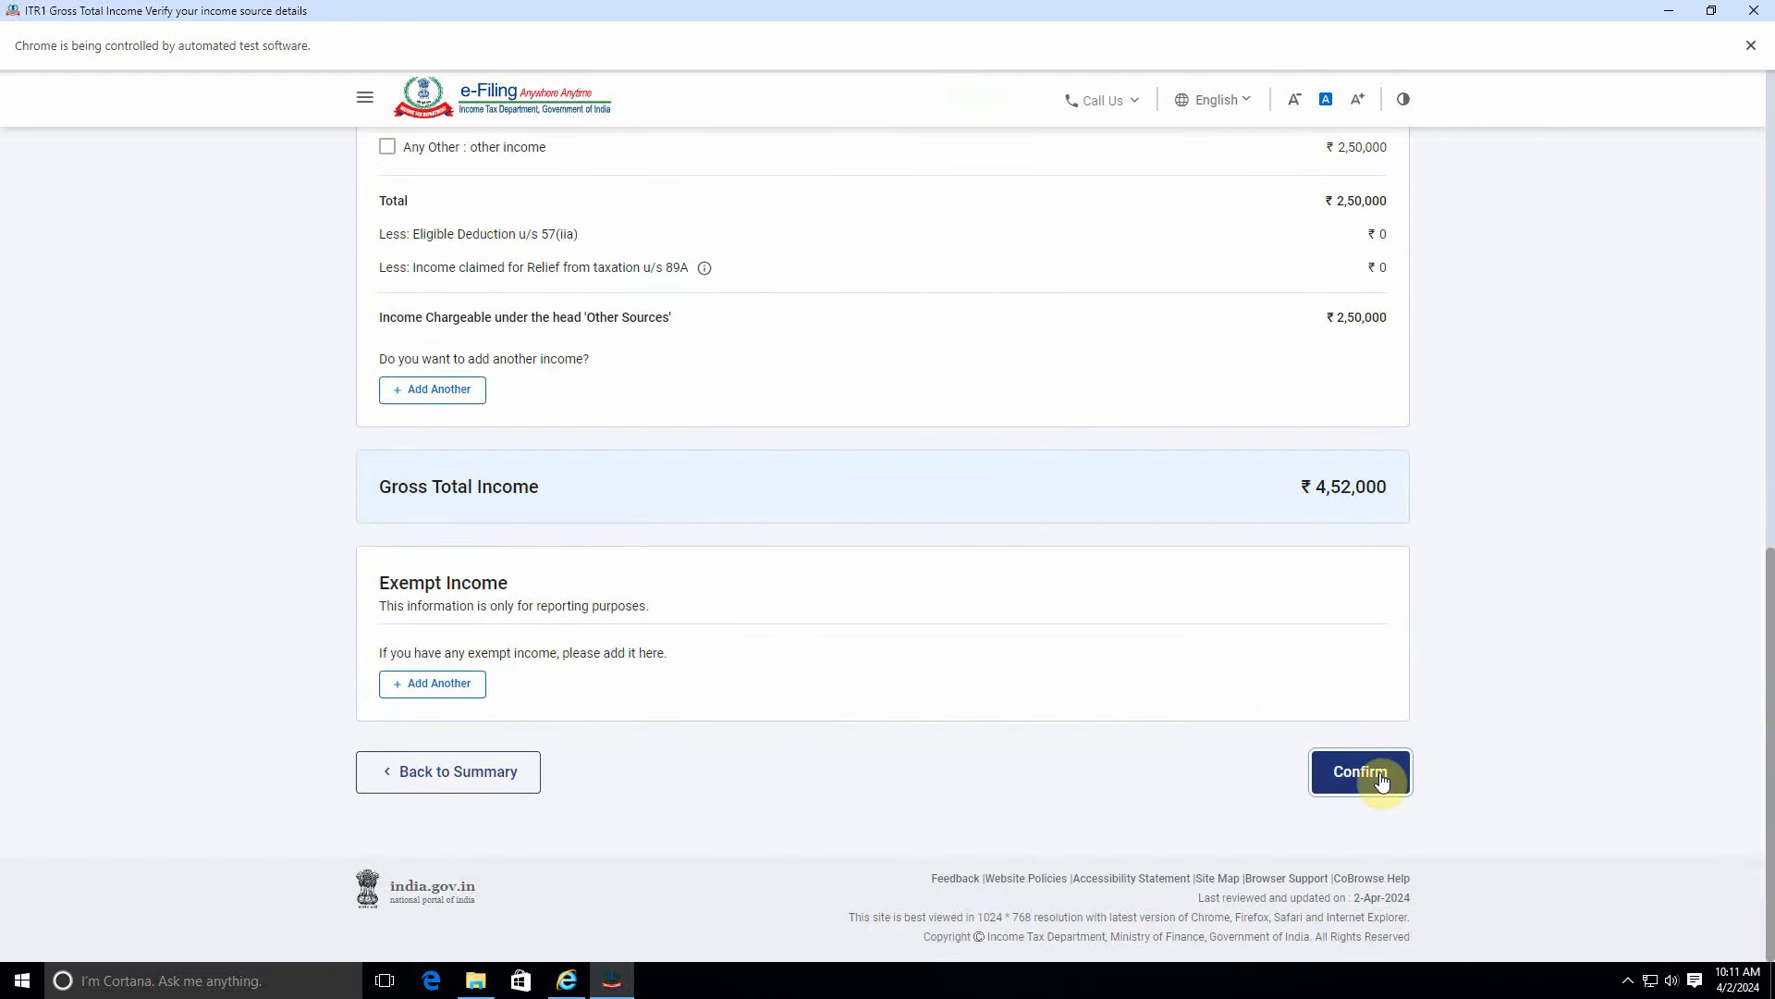
# Confirm Gross Total Income and answer No to the 80CCD(2) employer pension deduction.
pyautogui.click(1375, 779)
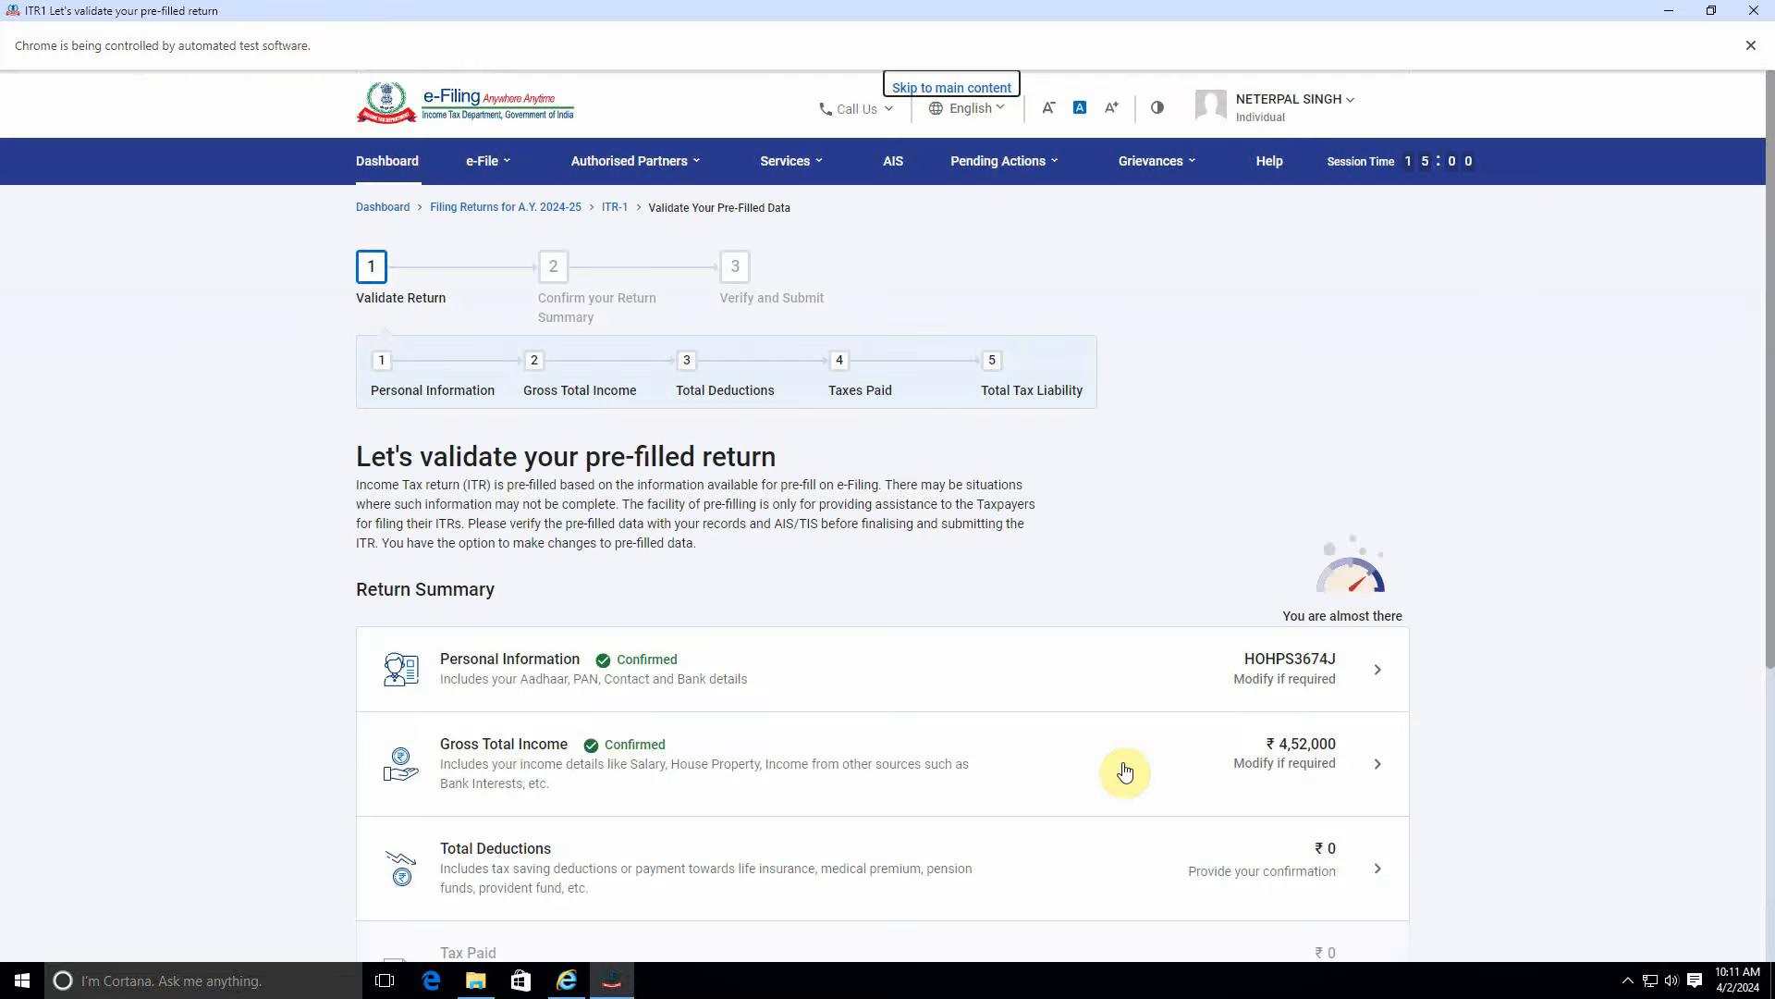
pyautogui.scroll(-3, 654, 586)
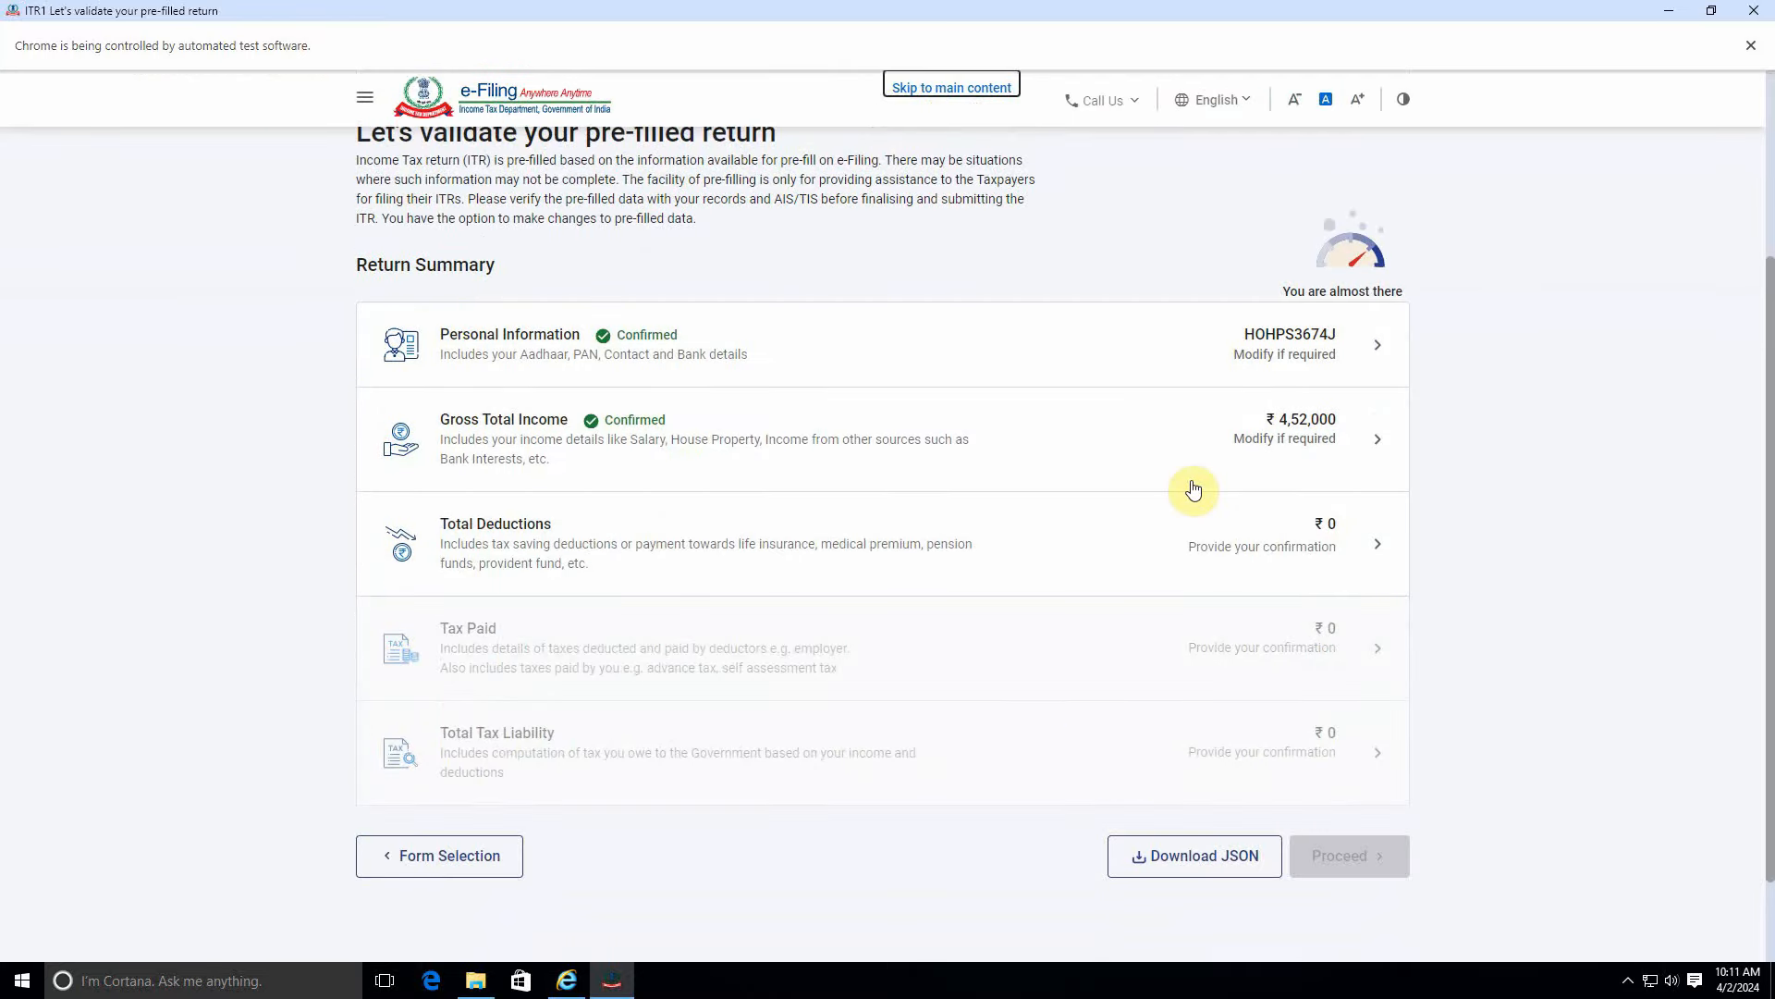
pyautogui.click(1283, 536)
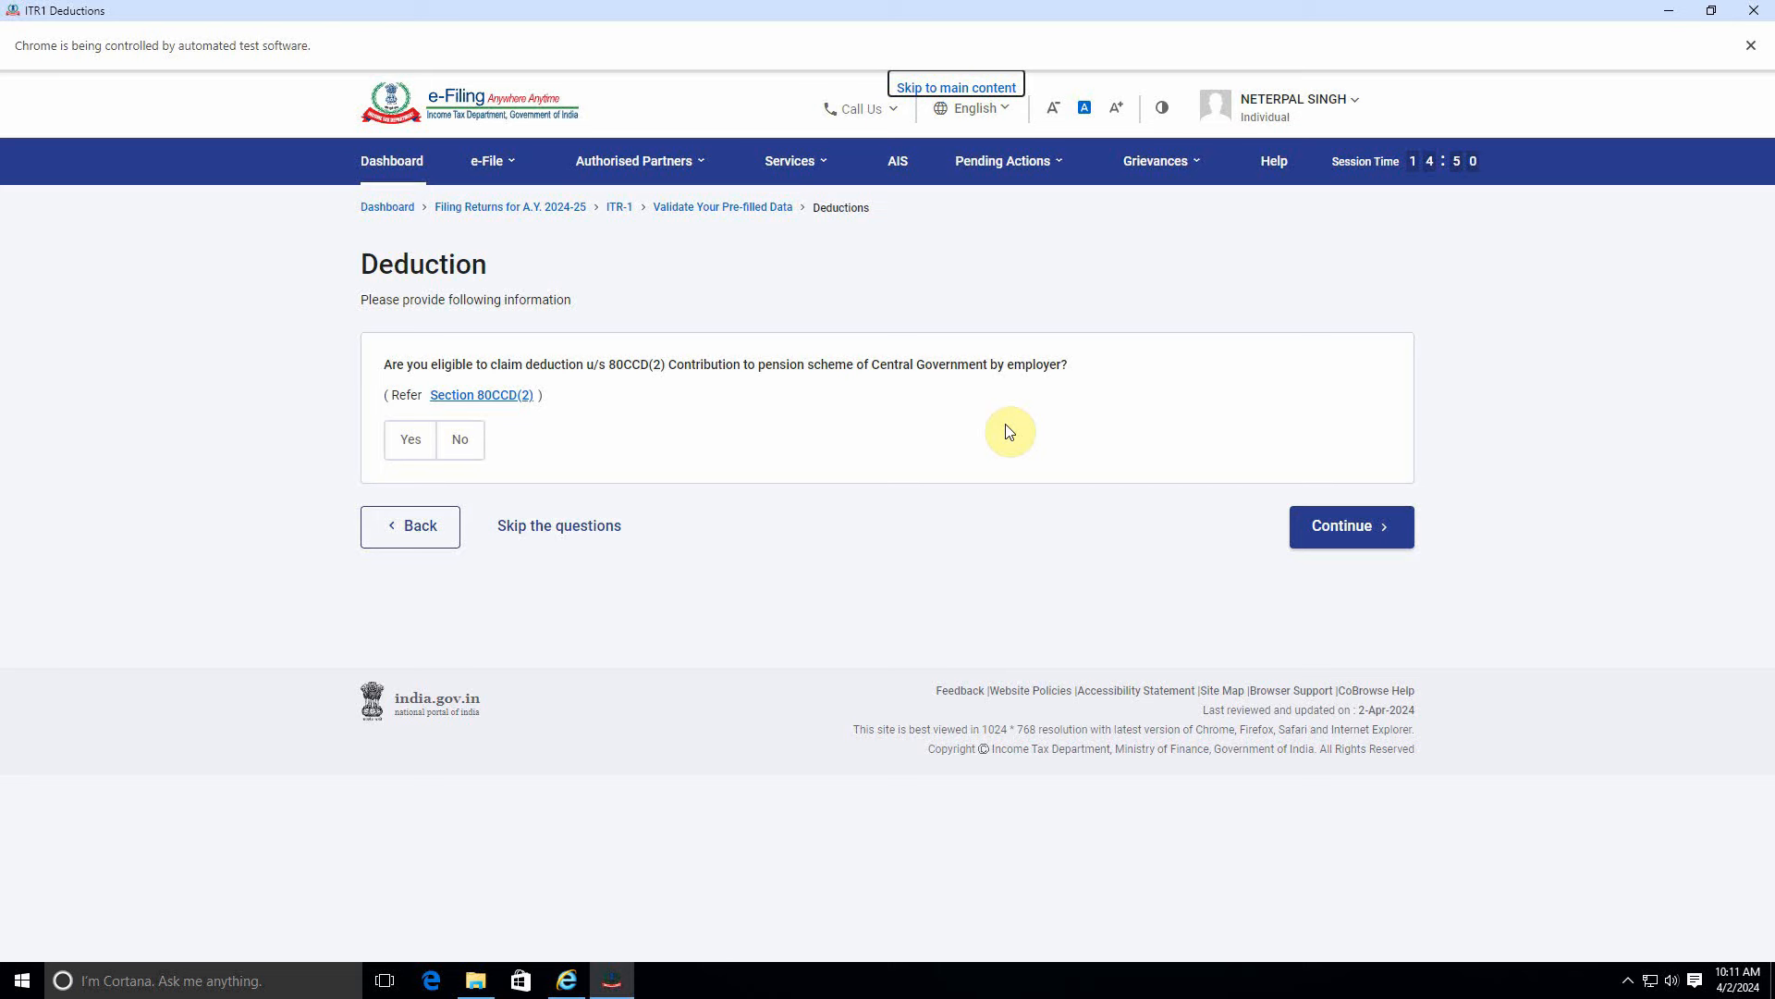
pyautogui.click(462, 439)
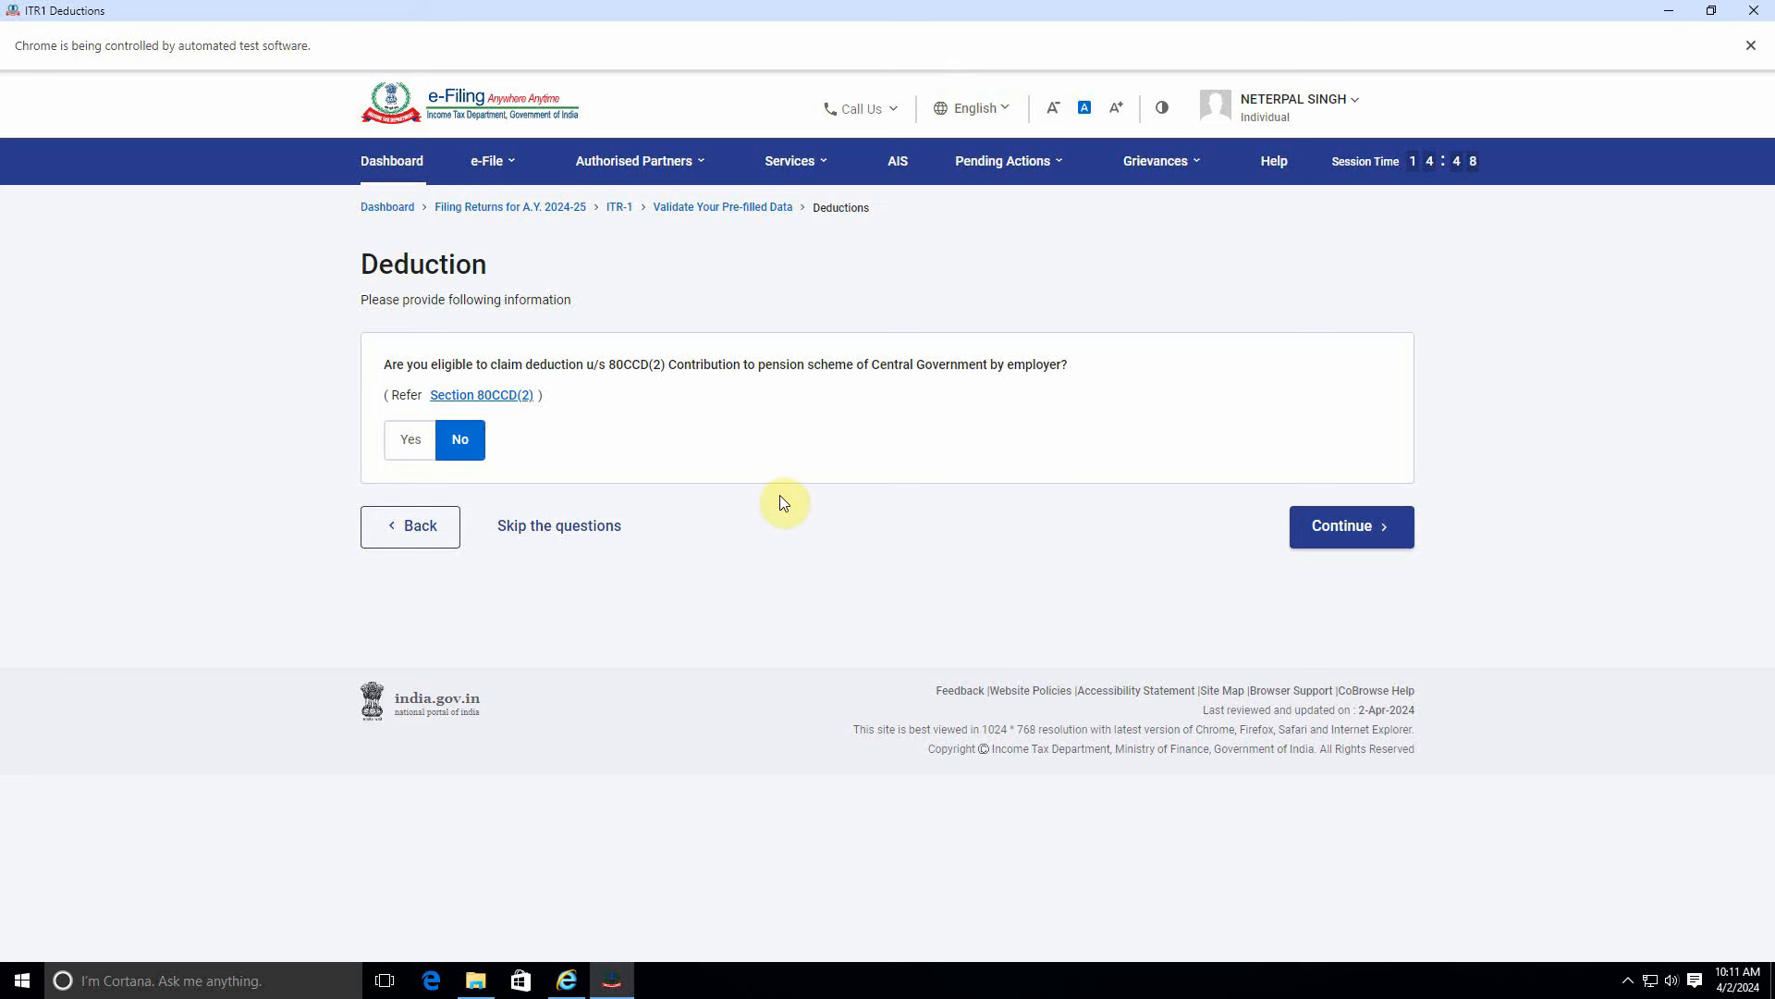
pyautogui.click(1304, 543)
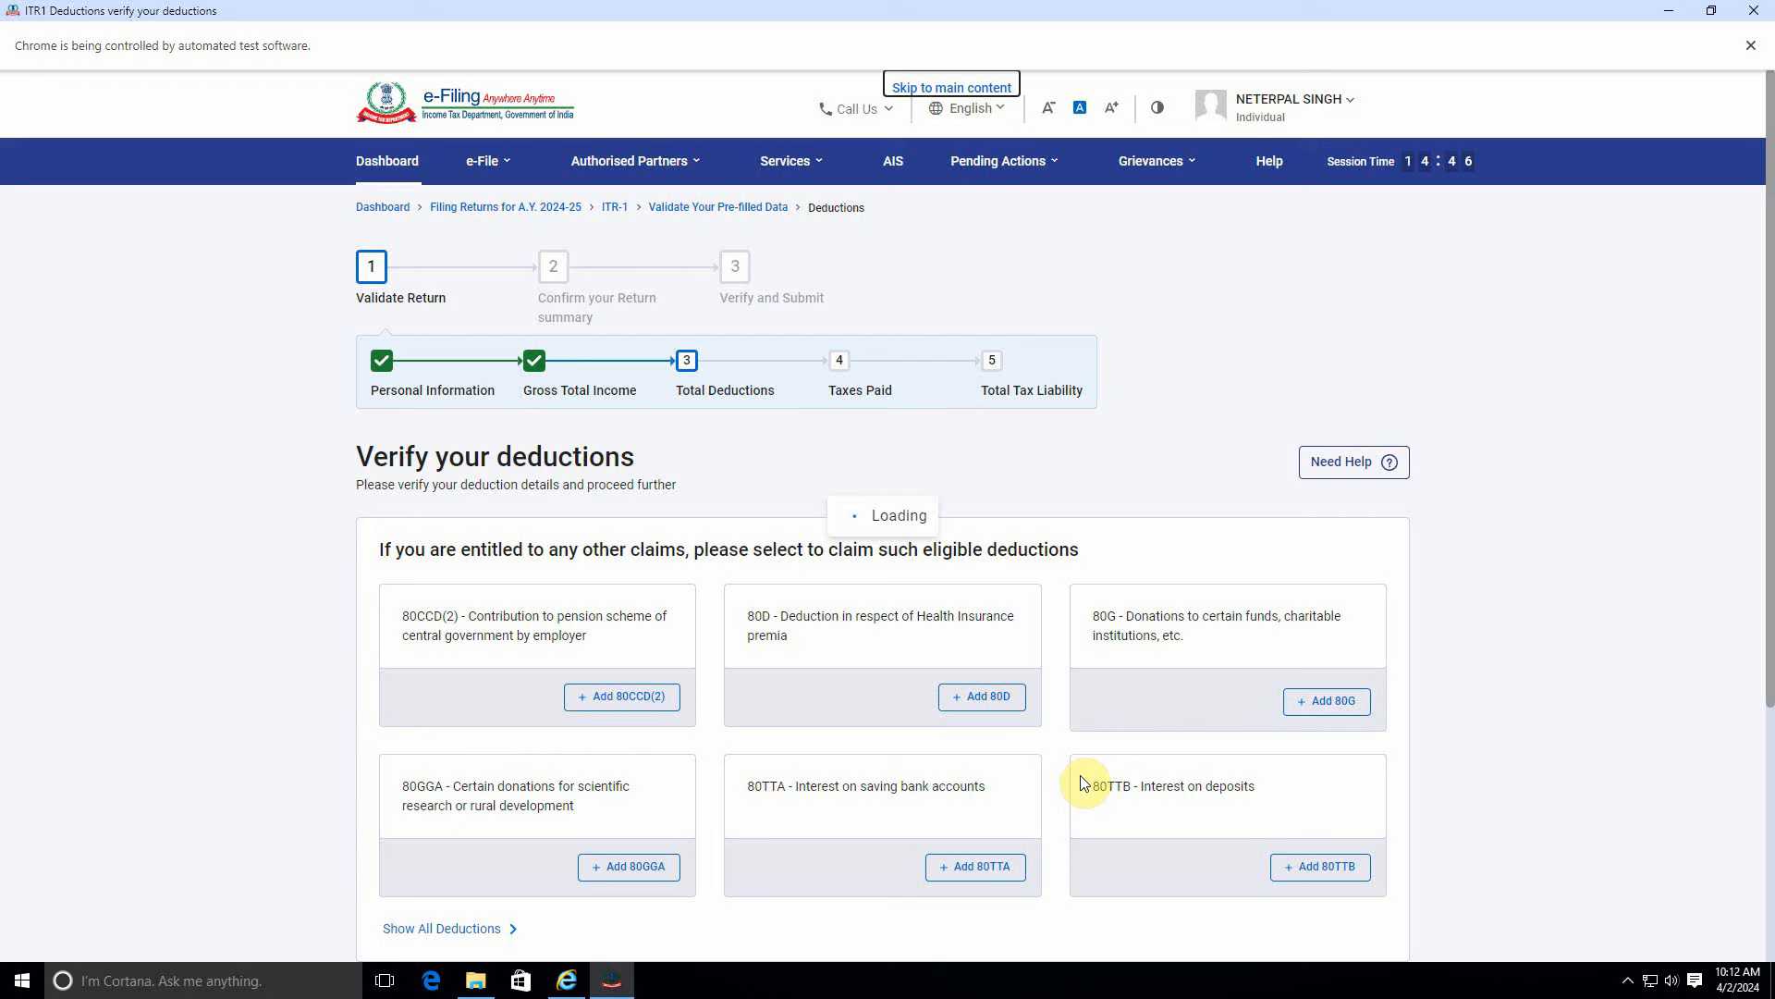
# Review all deduction cards and confirm Total Deductions of ₹0.
pyautogui.scroll(-3, 1119, 730)
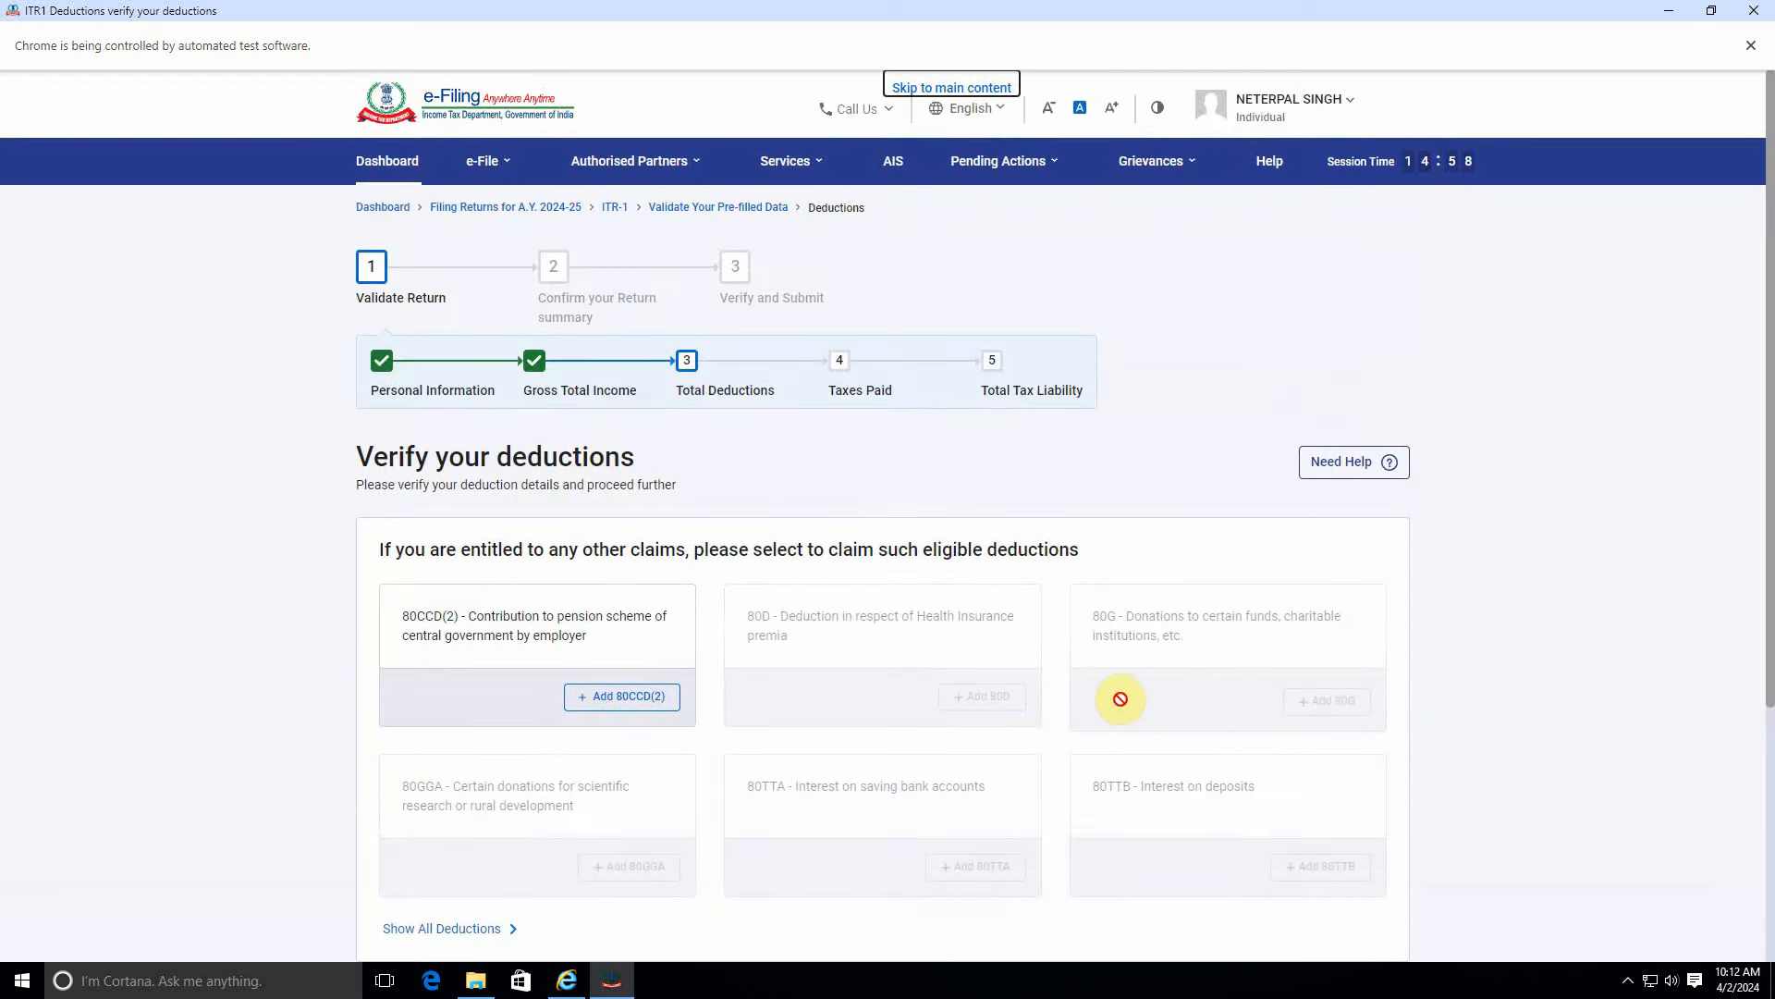
pyautogui.scroll(-4, 749, 712)
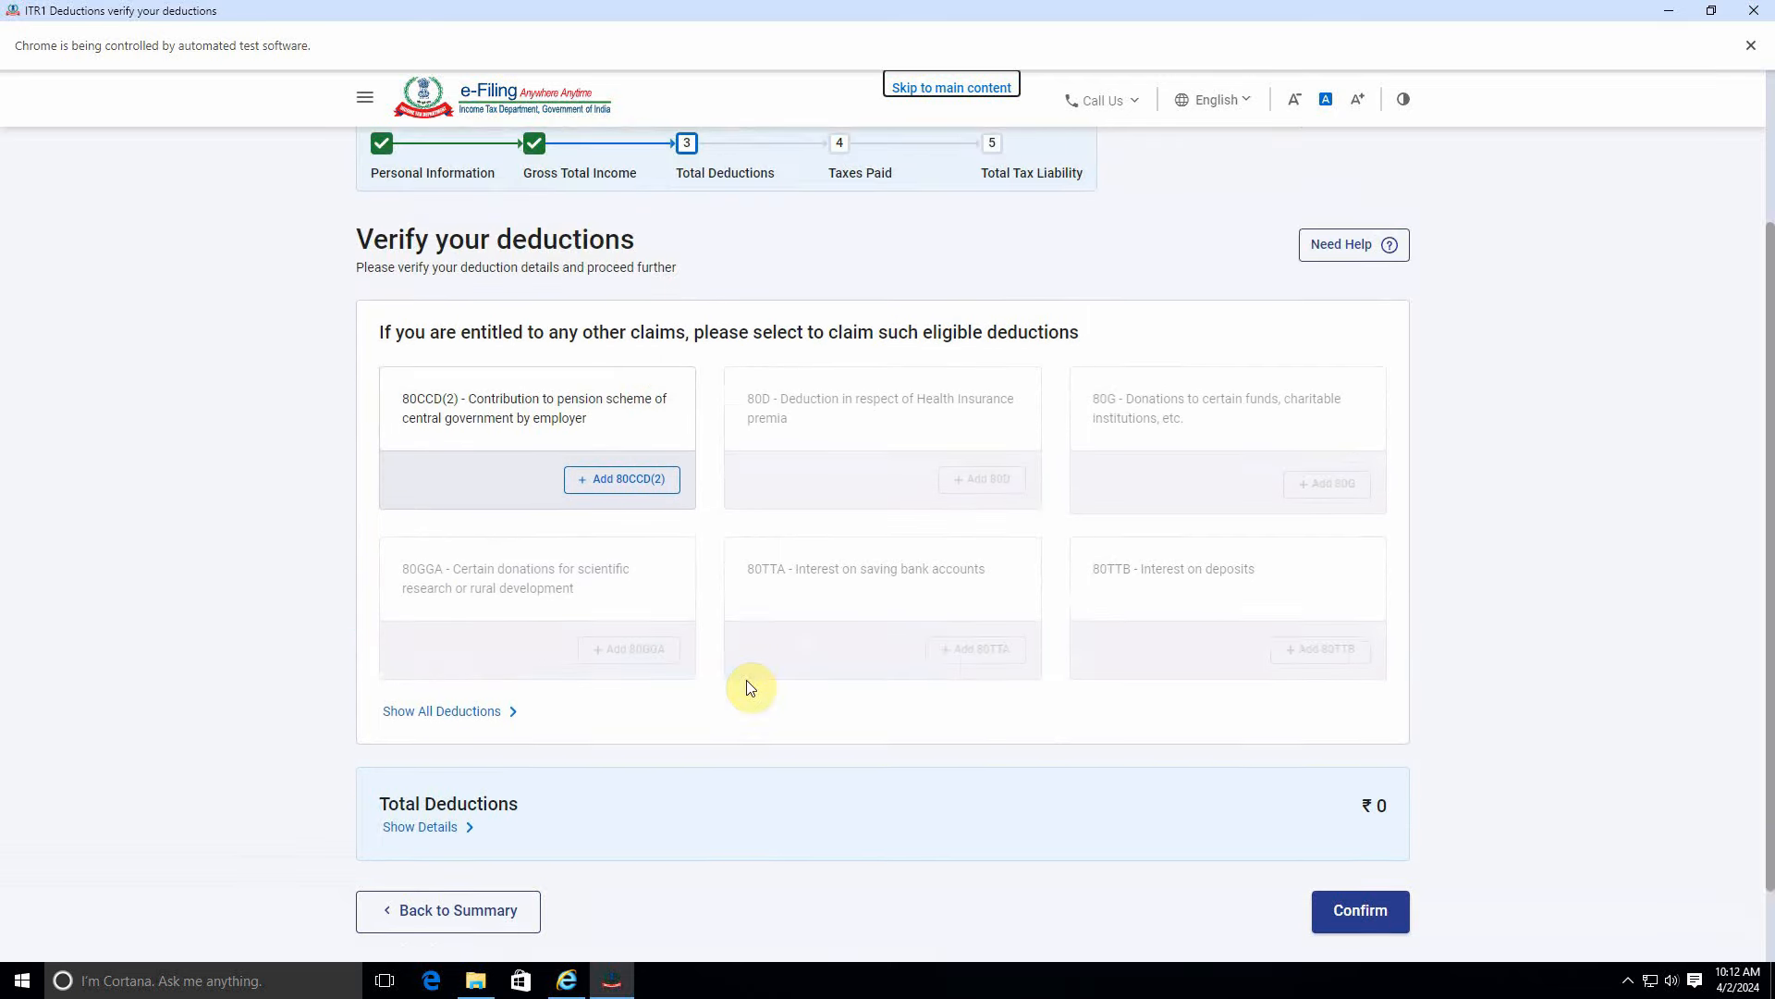
pyautogui.scroll(-3, 749, 680)
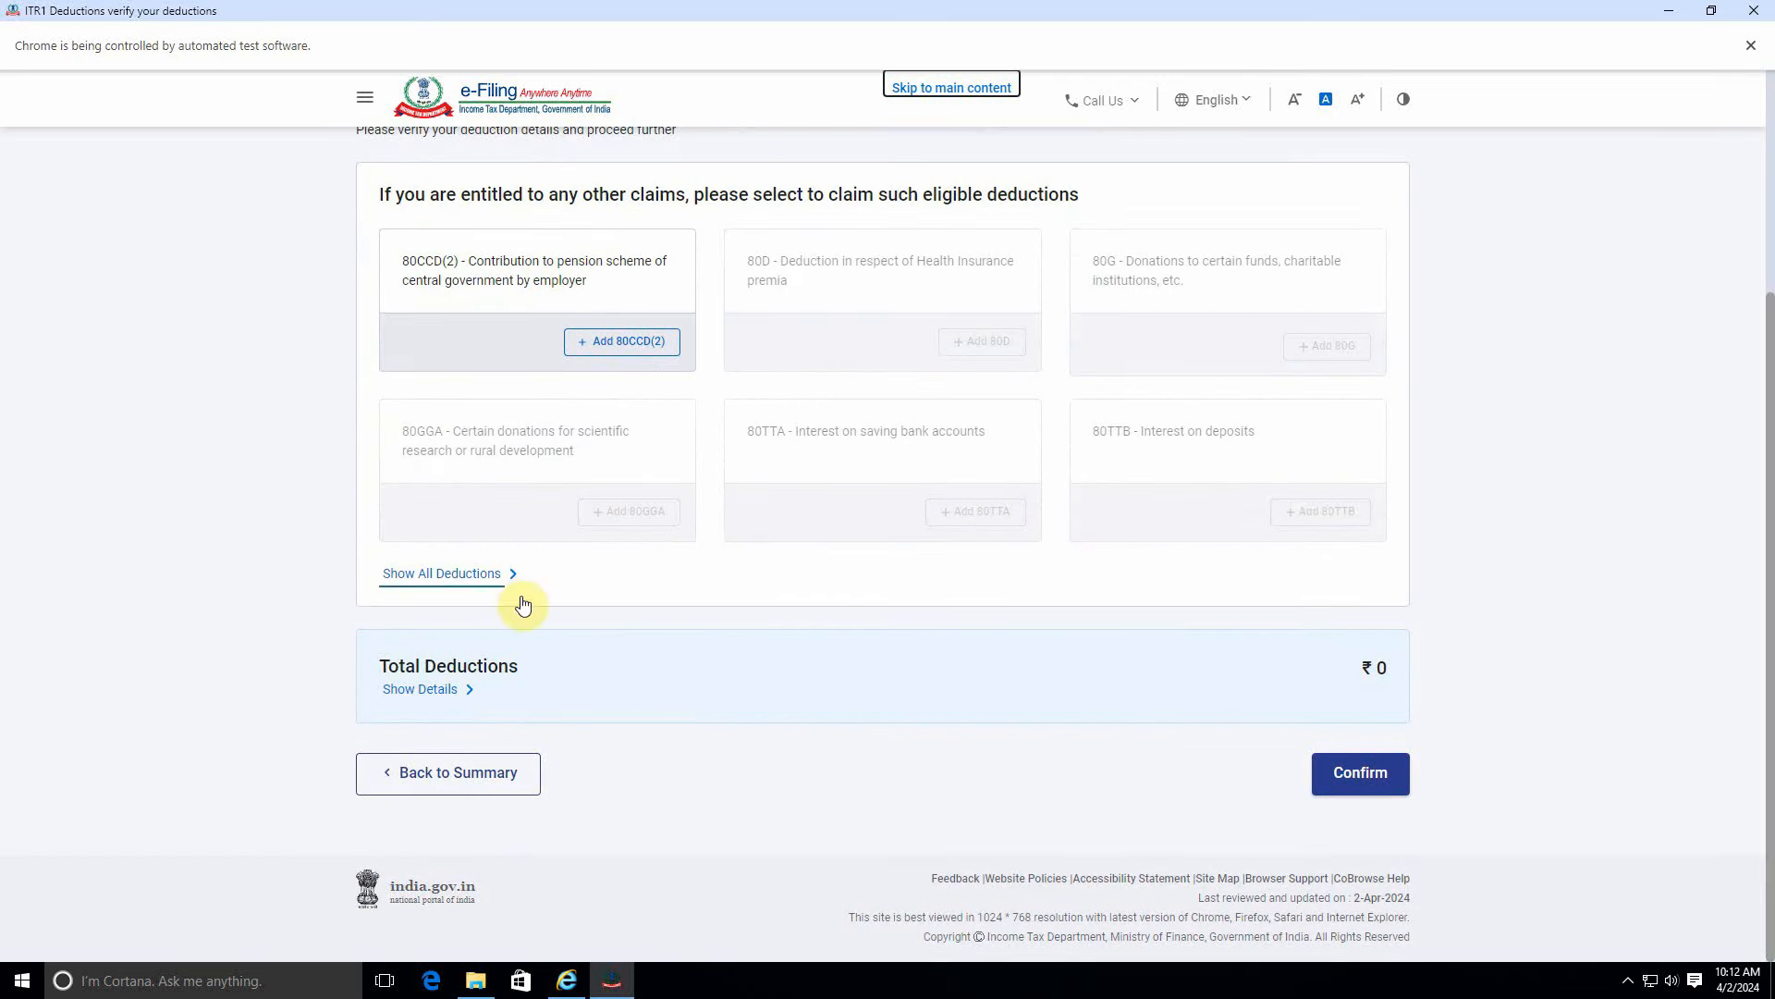
pyautogui.click(449, 575)
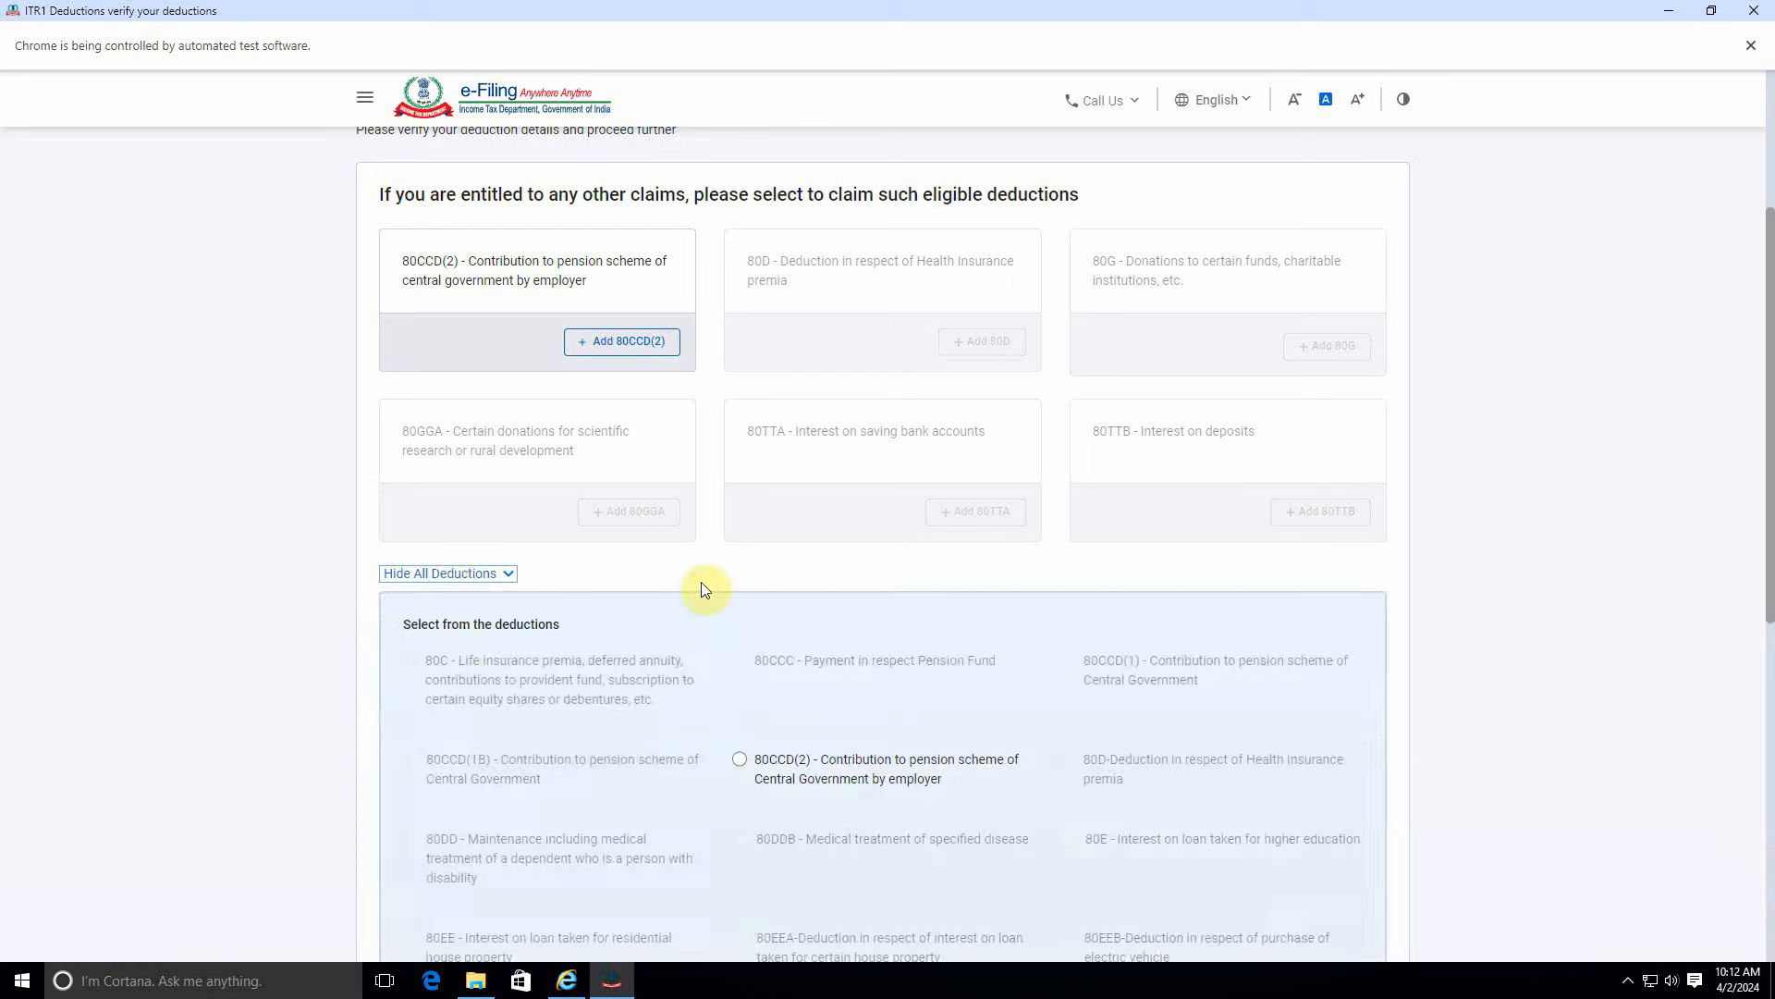
pyautogui.scroll(-5, 803, 707)
pyautogui.scroll(10, 803, 702)
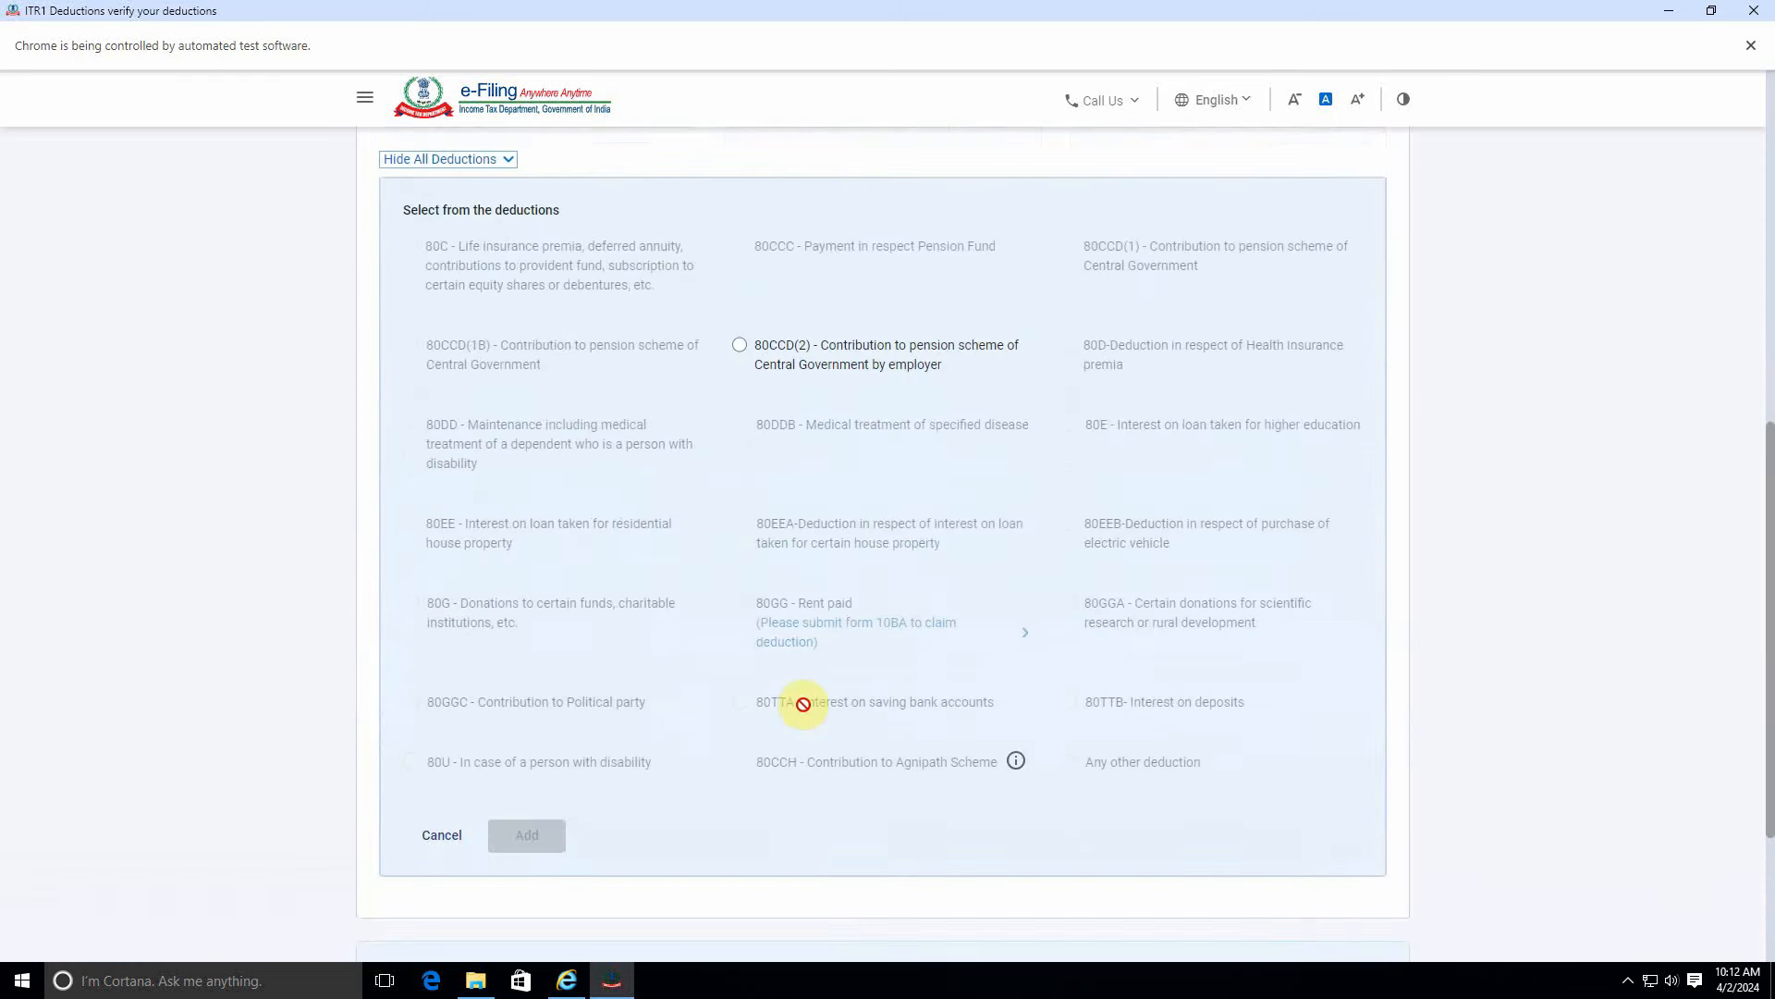
pyautogui.scroll(-10, 801, 700)
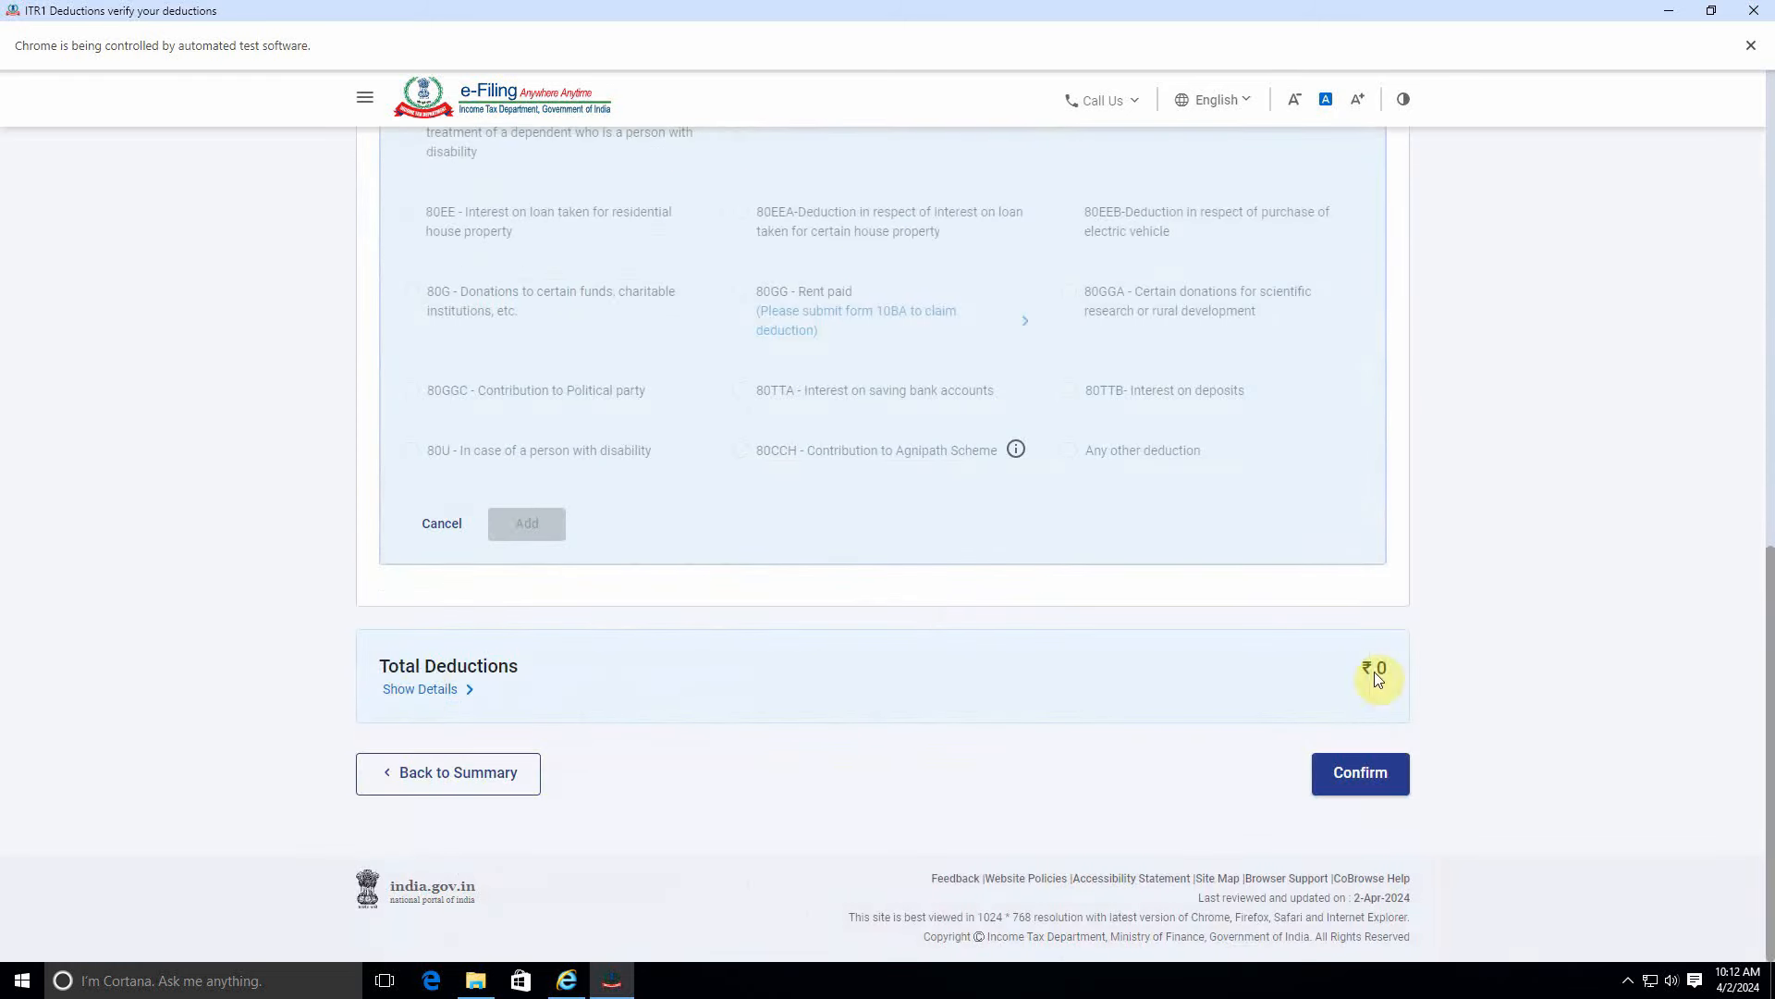
pyautogui.scroll(10, 1008, 685)
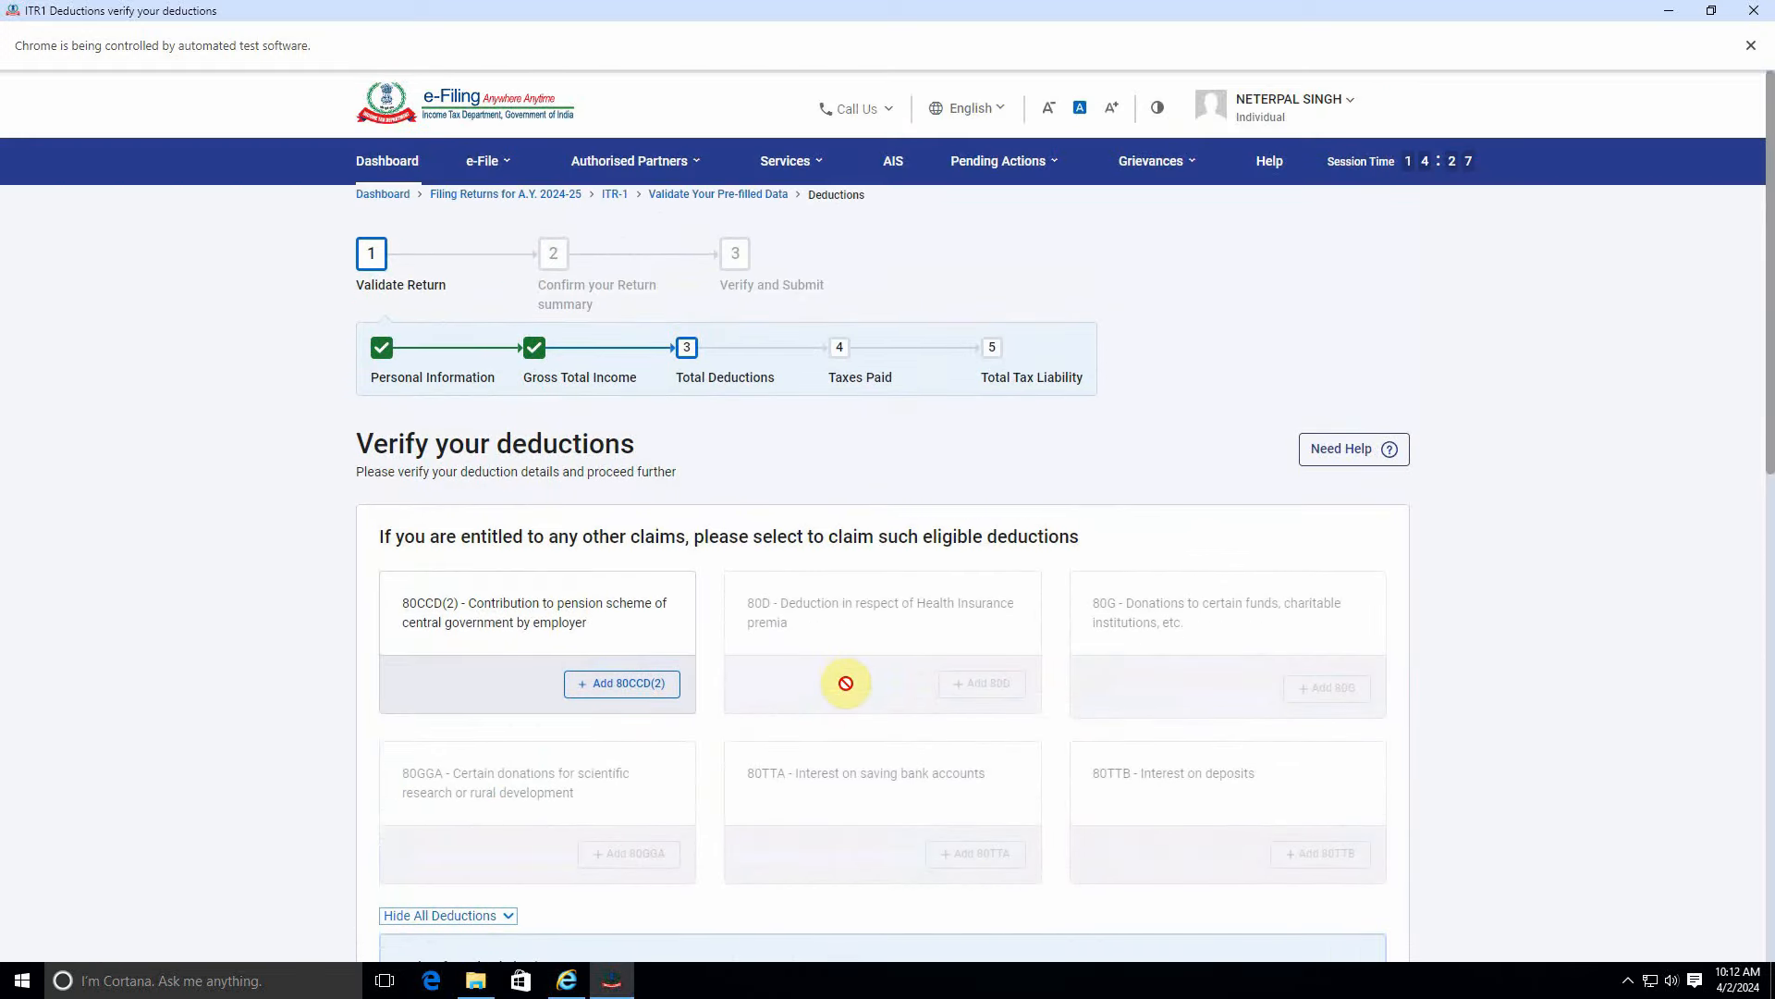
pyautogui.scroll(-10, 843, 680)
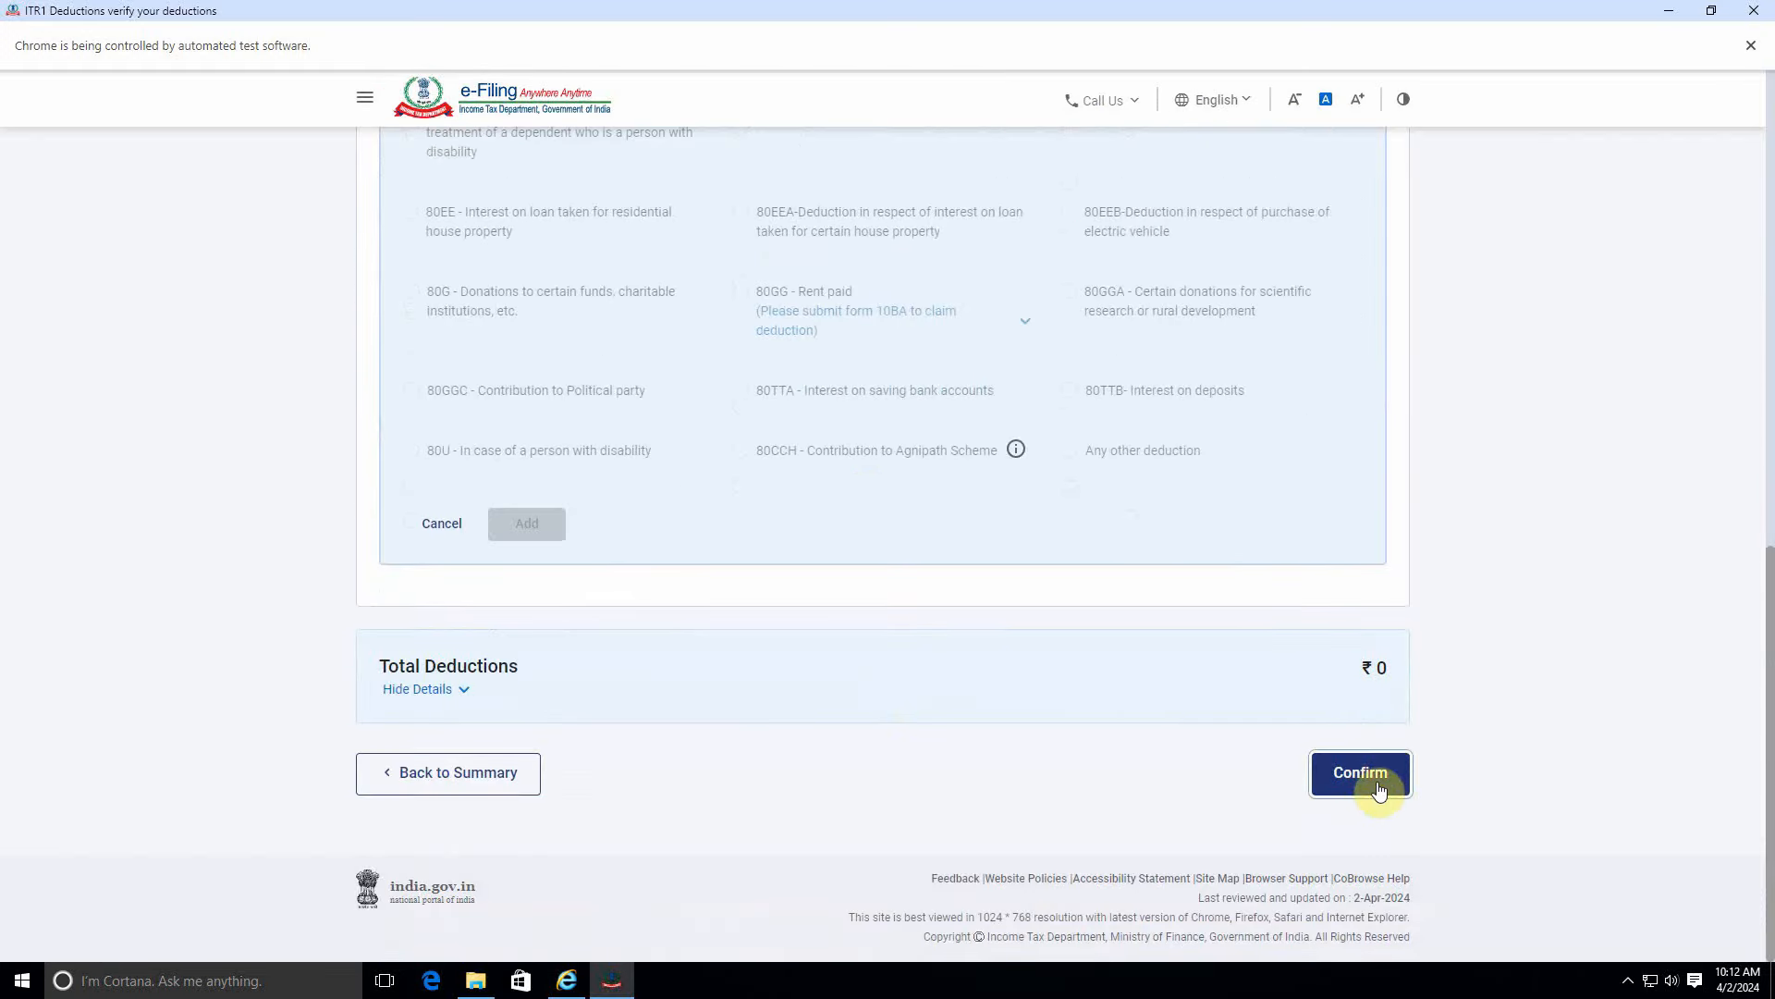
pyautogui.click(1376, 779)
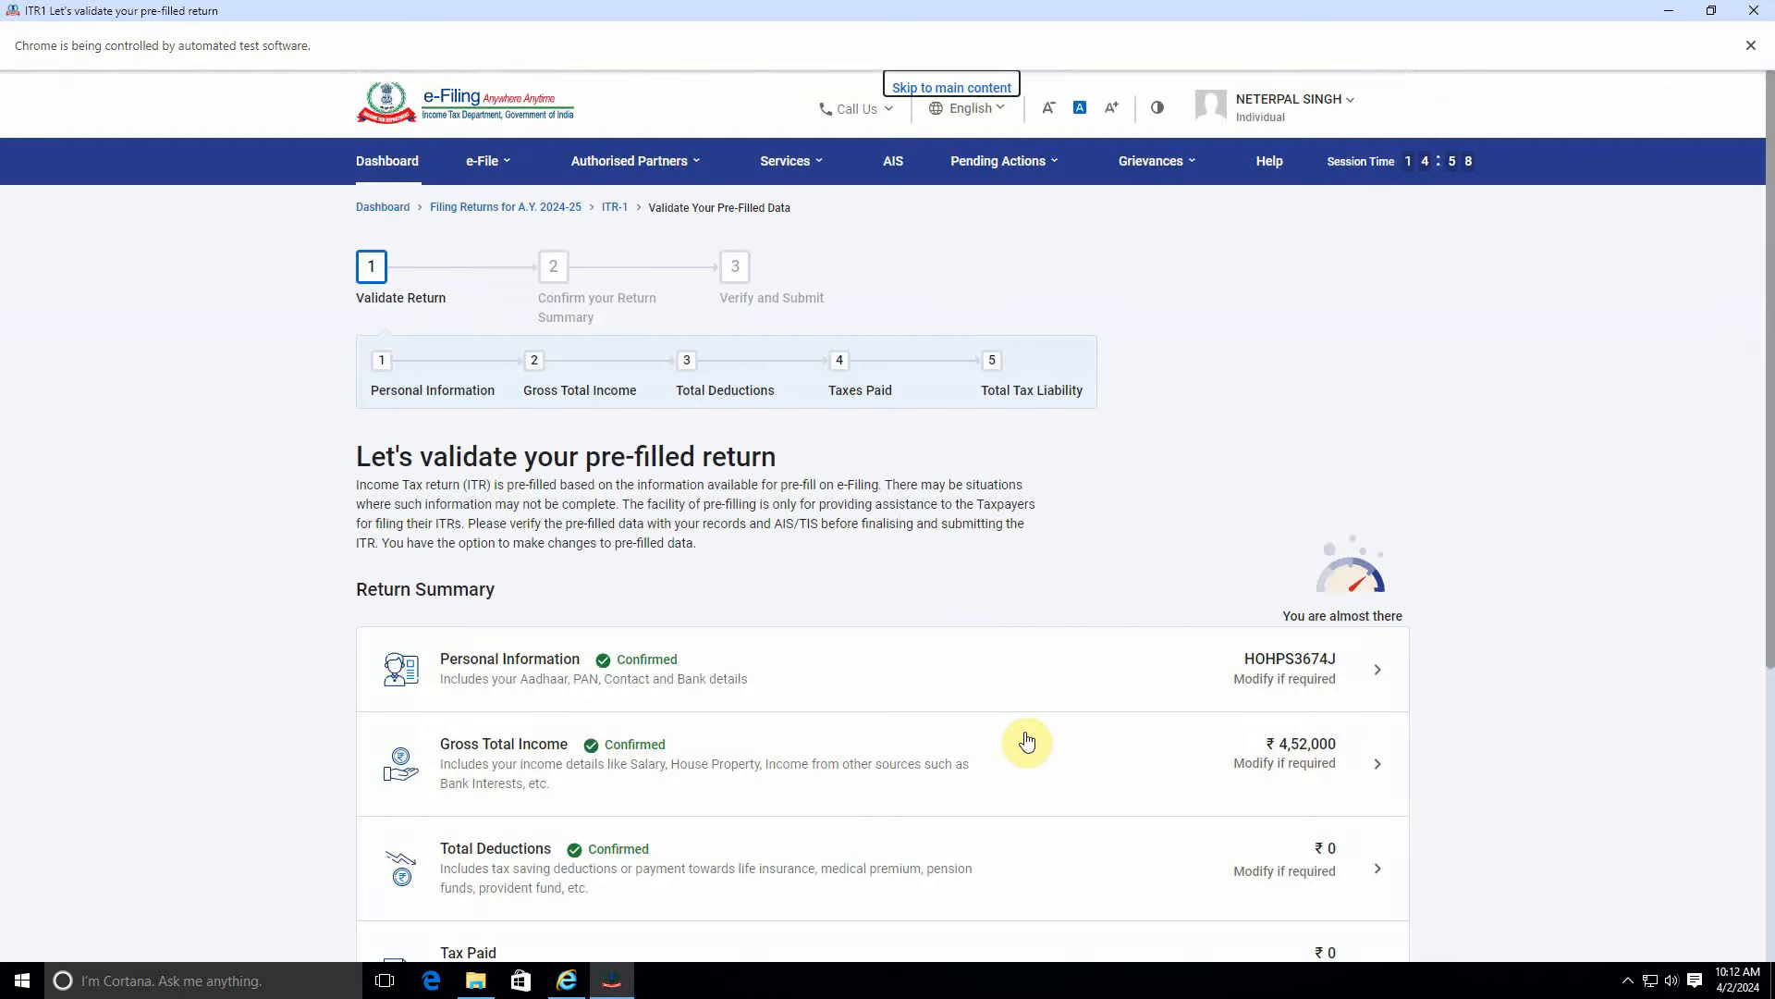
# Answer Yes to the 115BAC(6) new-regime opt-out question and confirm the personal information.
pyautogui.click(803, 689)
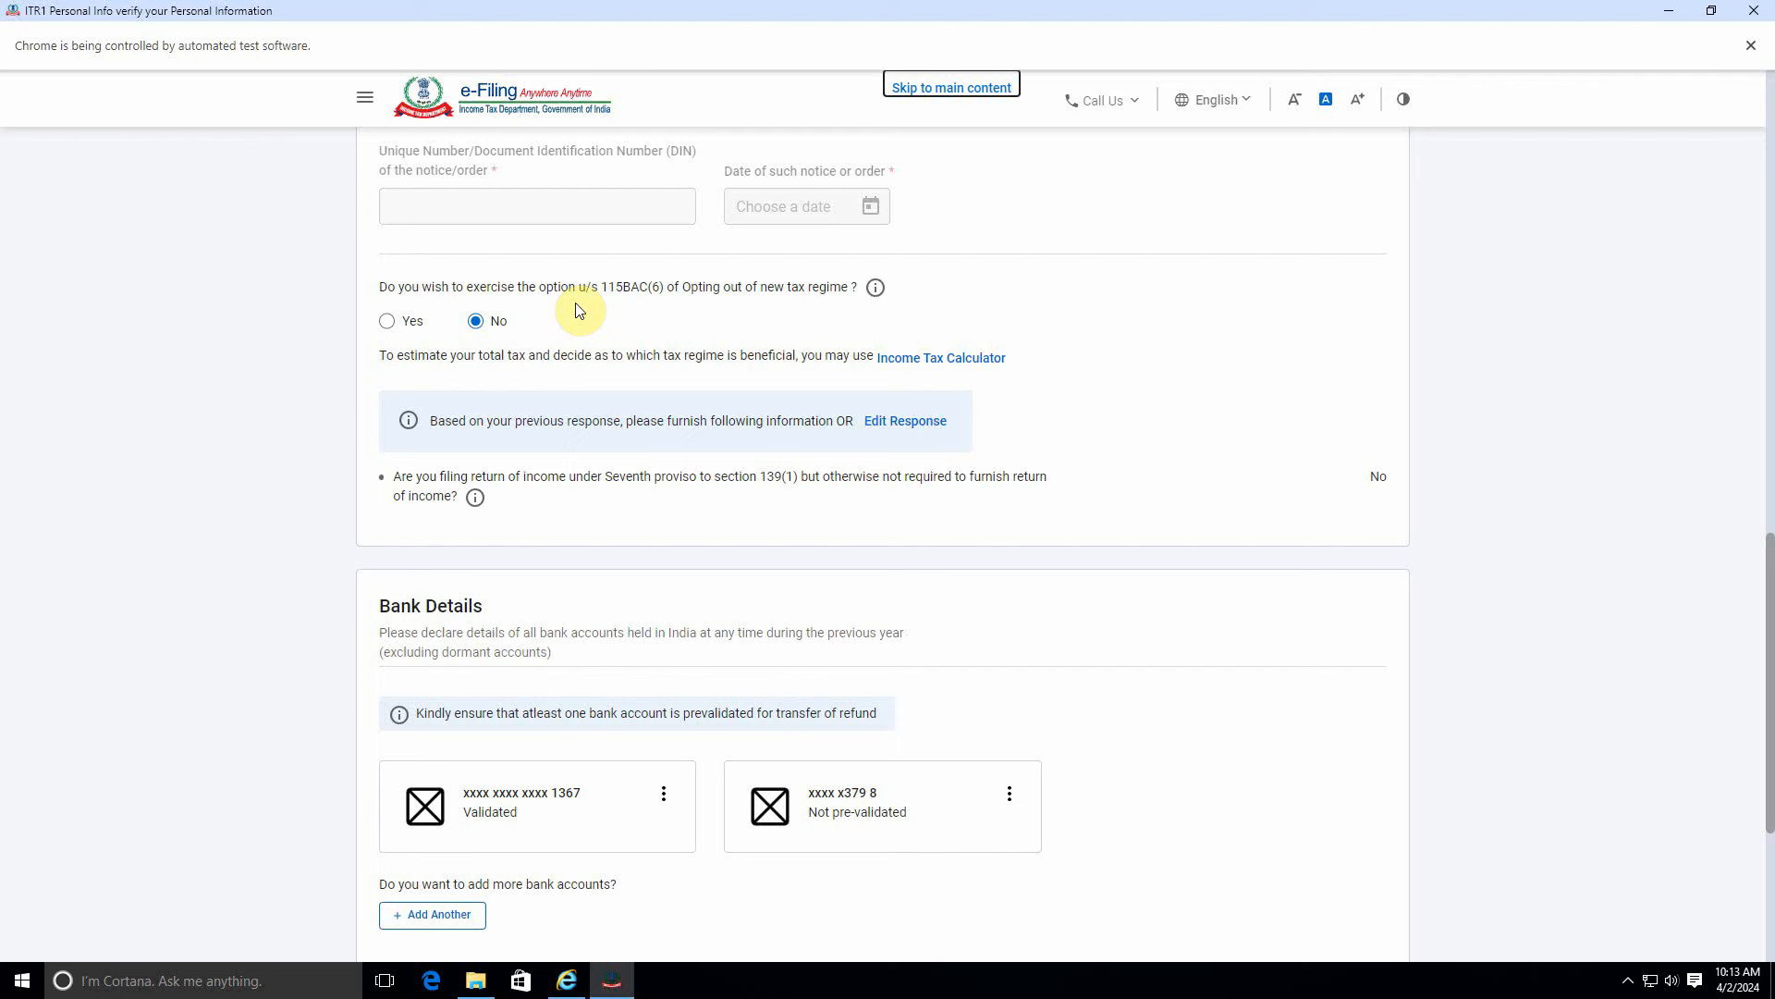
pyautogui.click(390, 323)
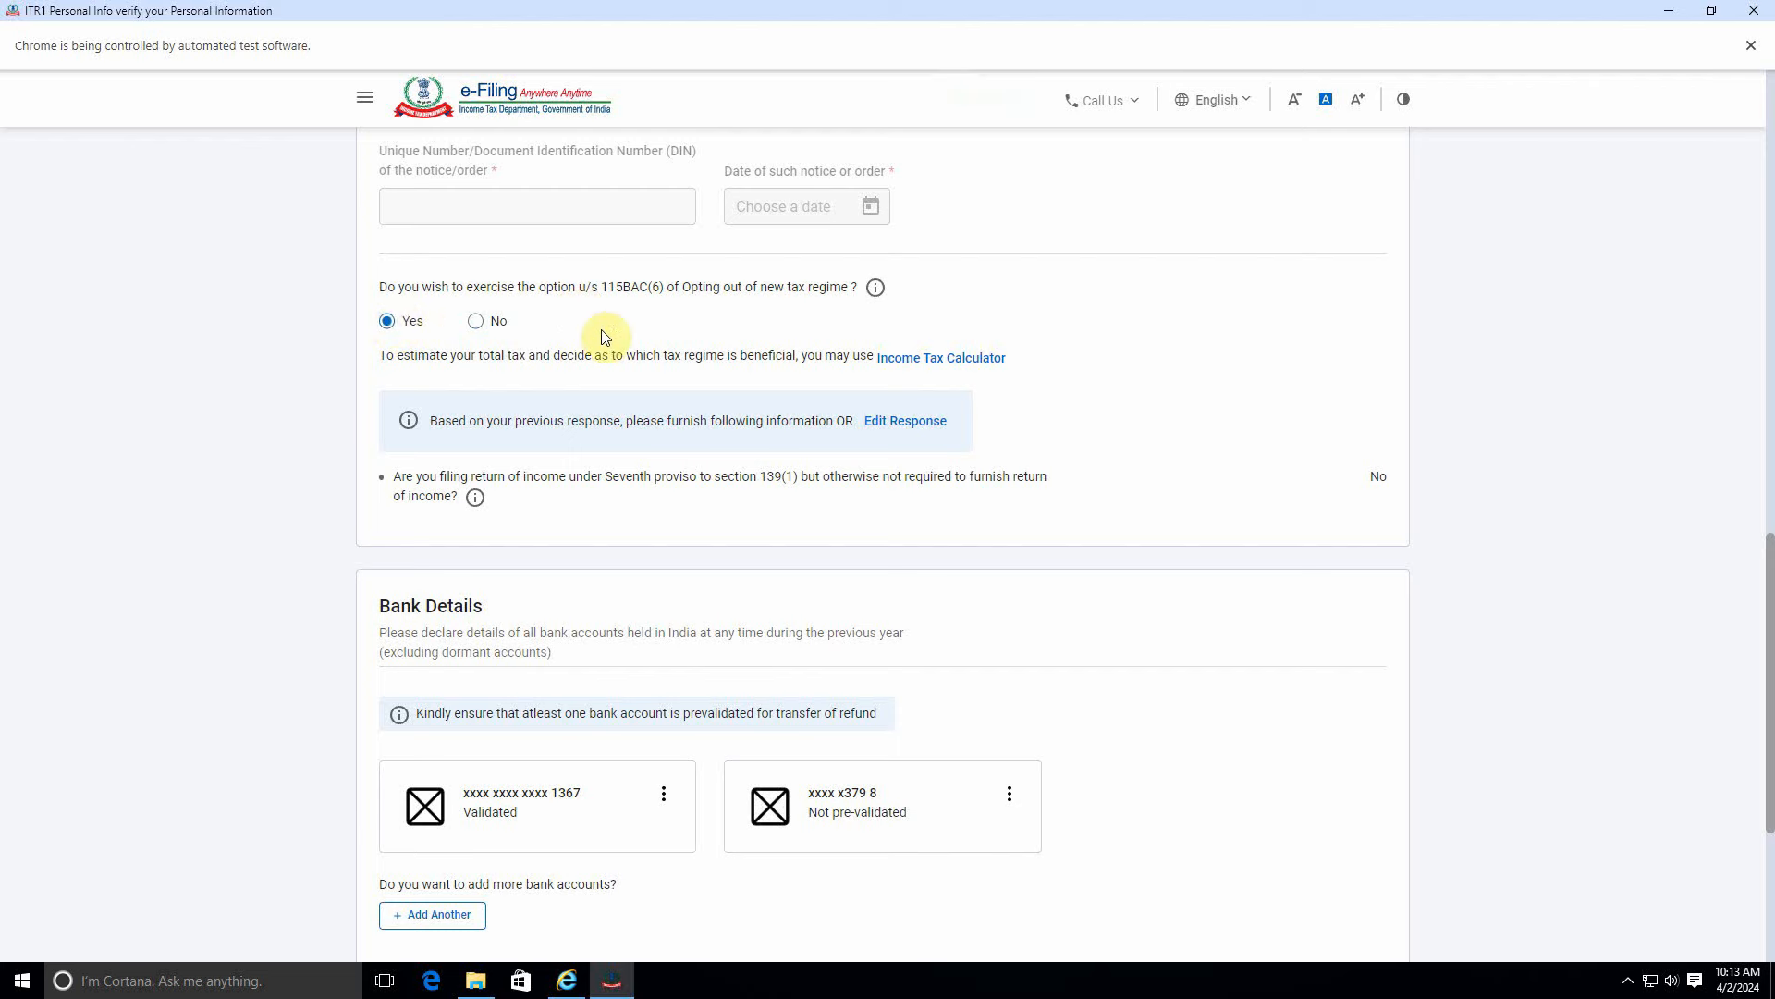
pyautogui.click(475, 324)
pyautogui.click(386, 320)
pyautogui.click(479, 323)
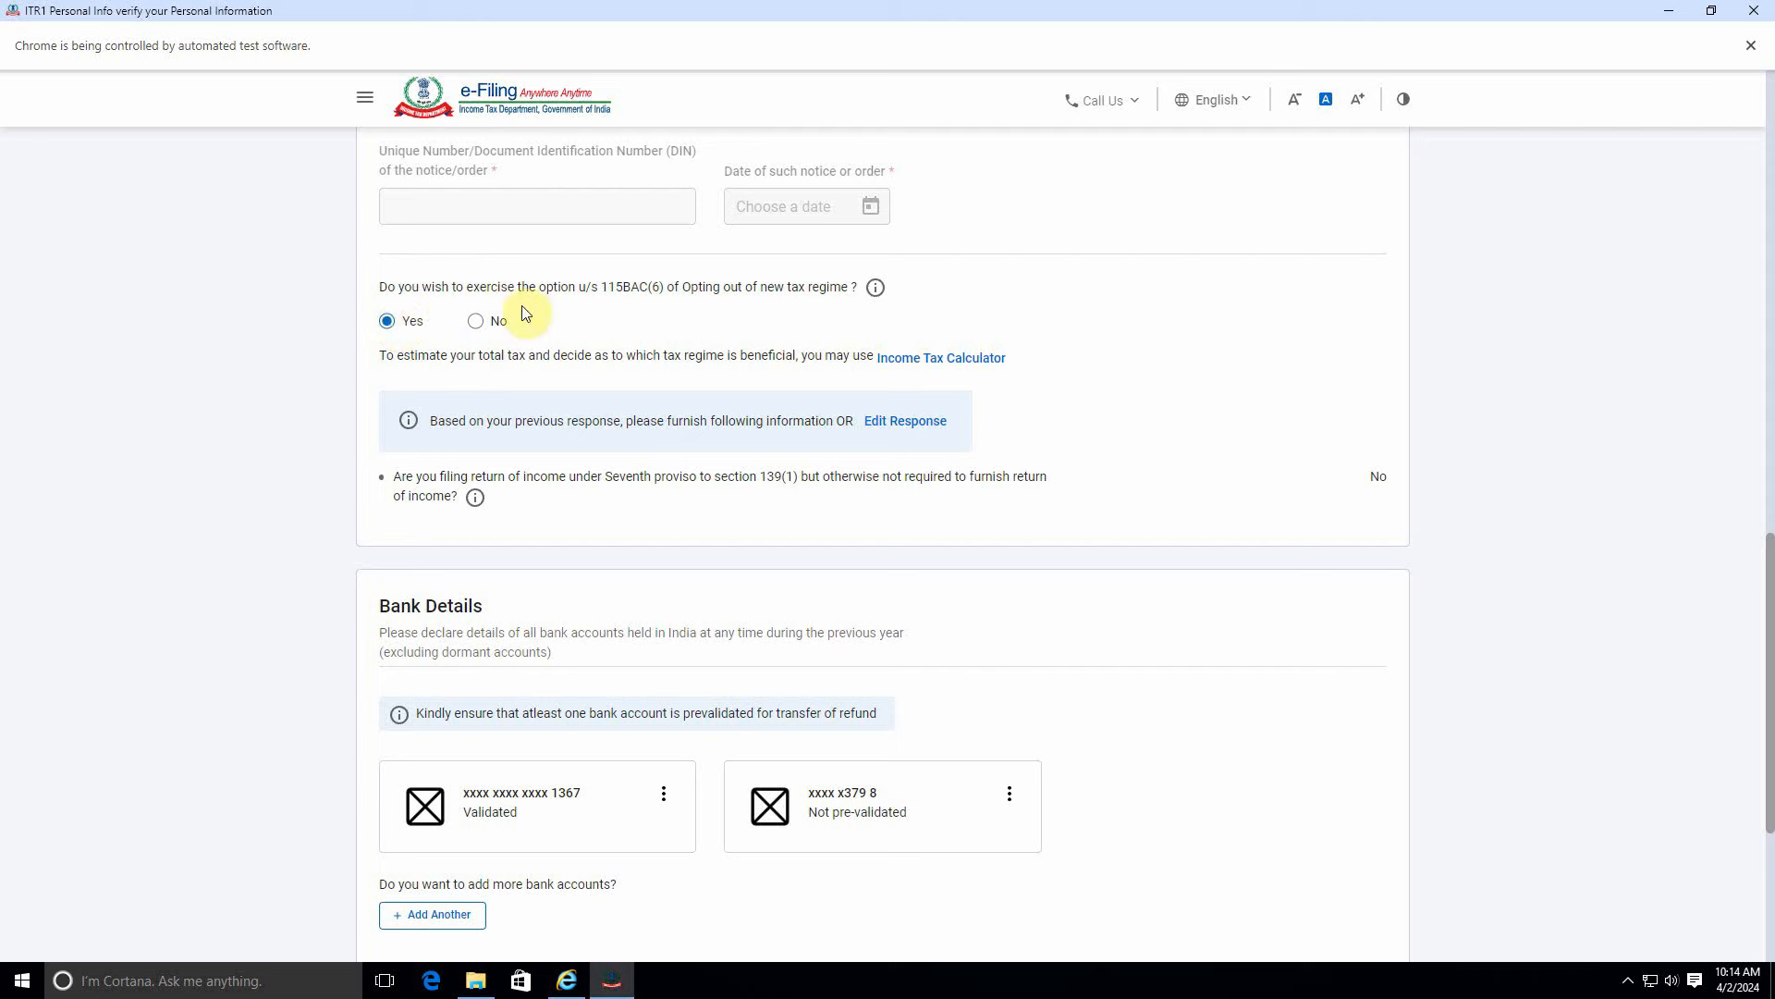
pyautogui.click(477, 321)
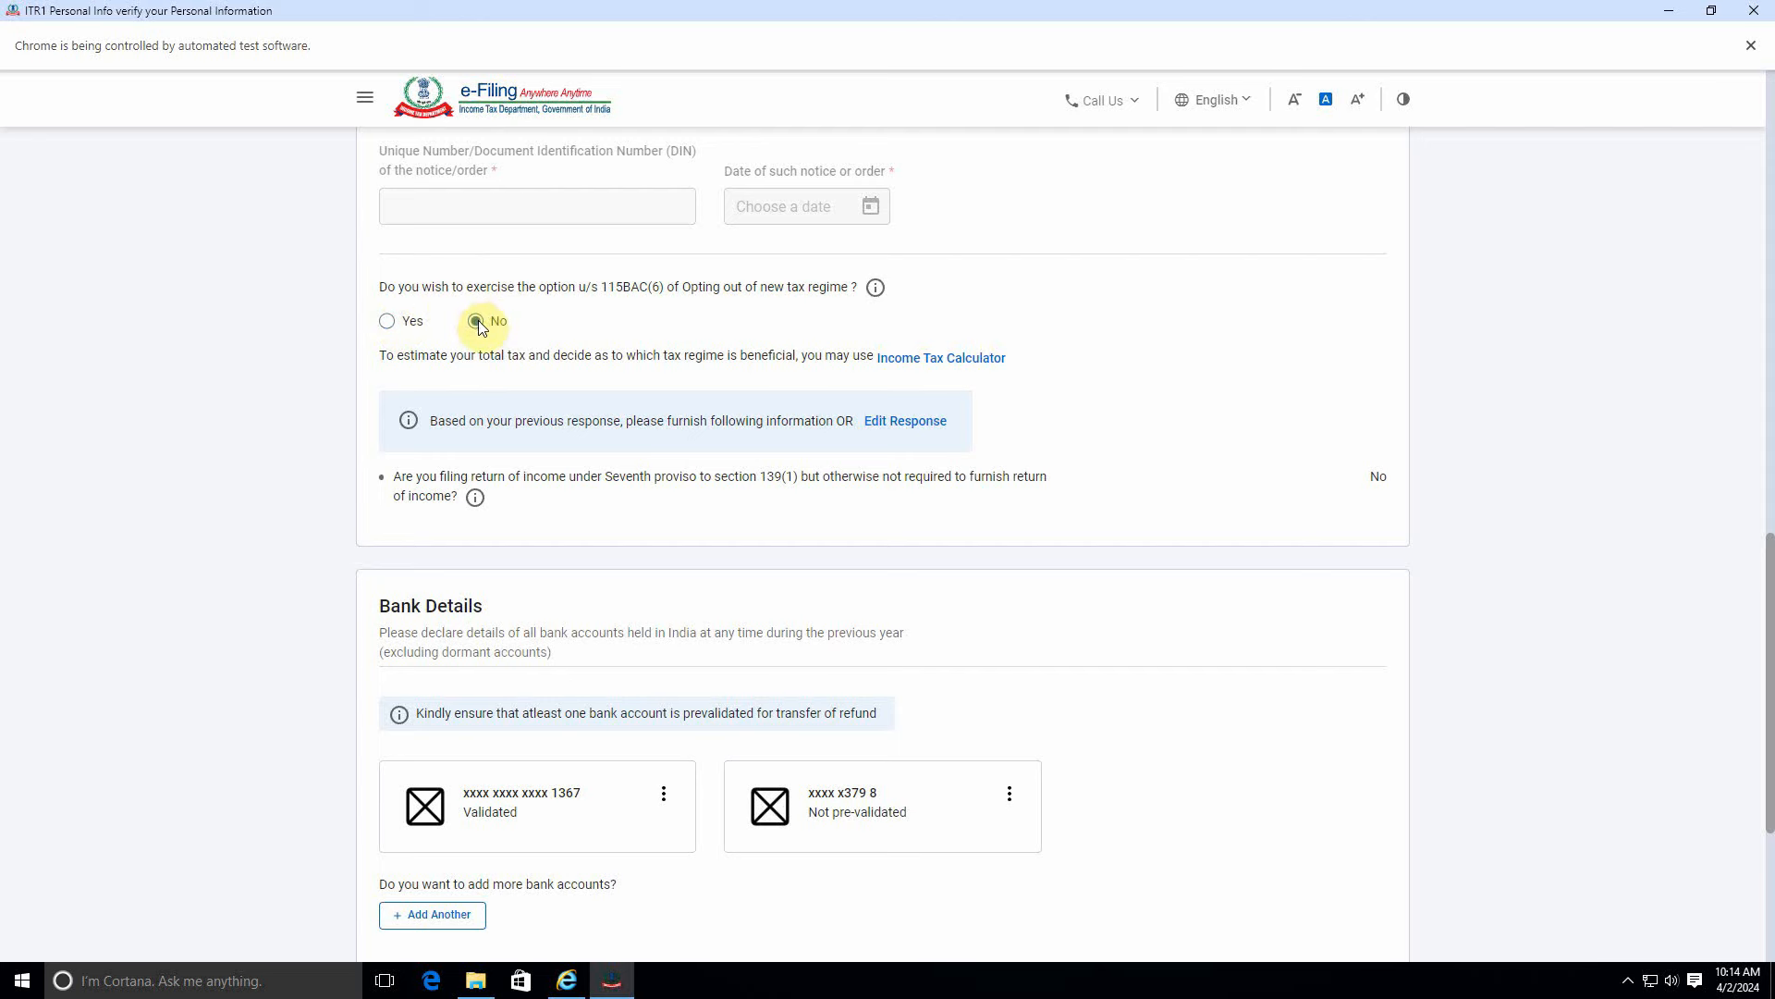
pyautogui.click(388, 321)
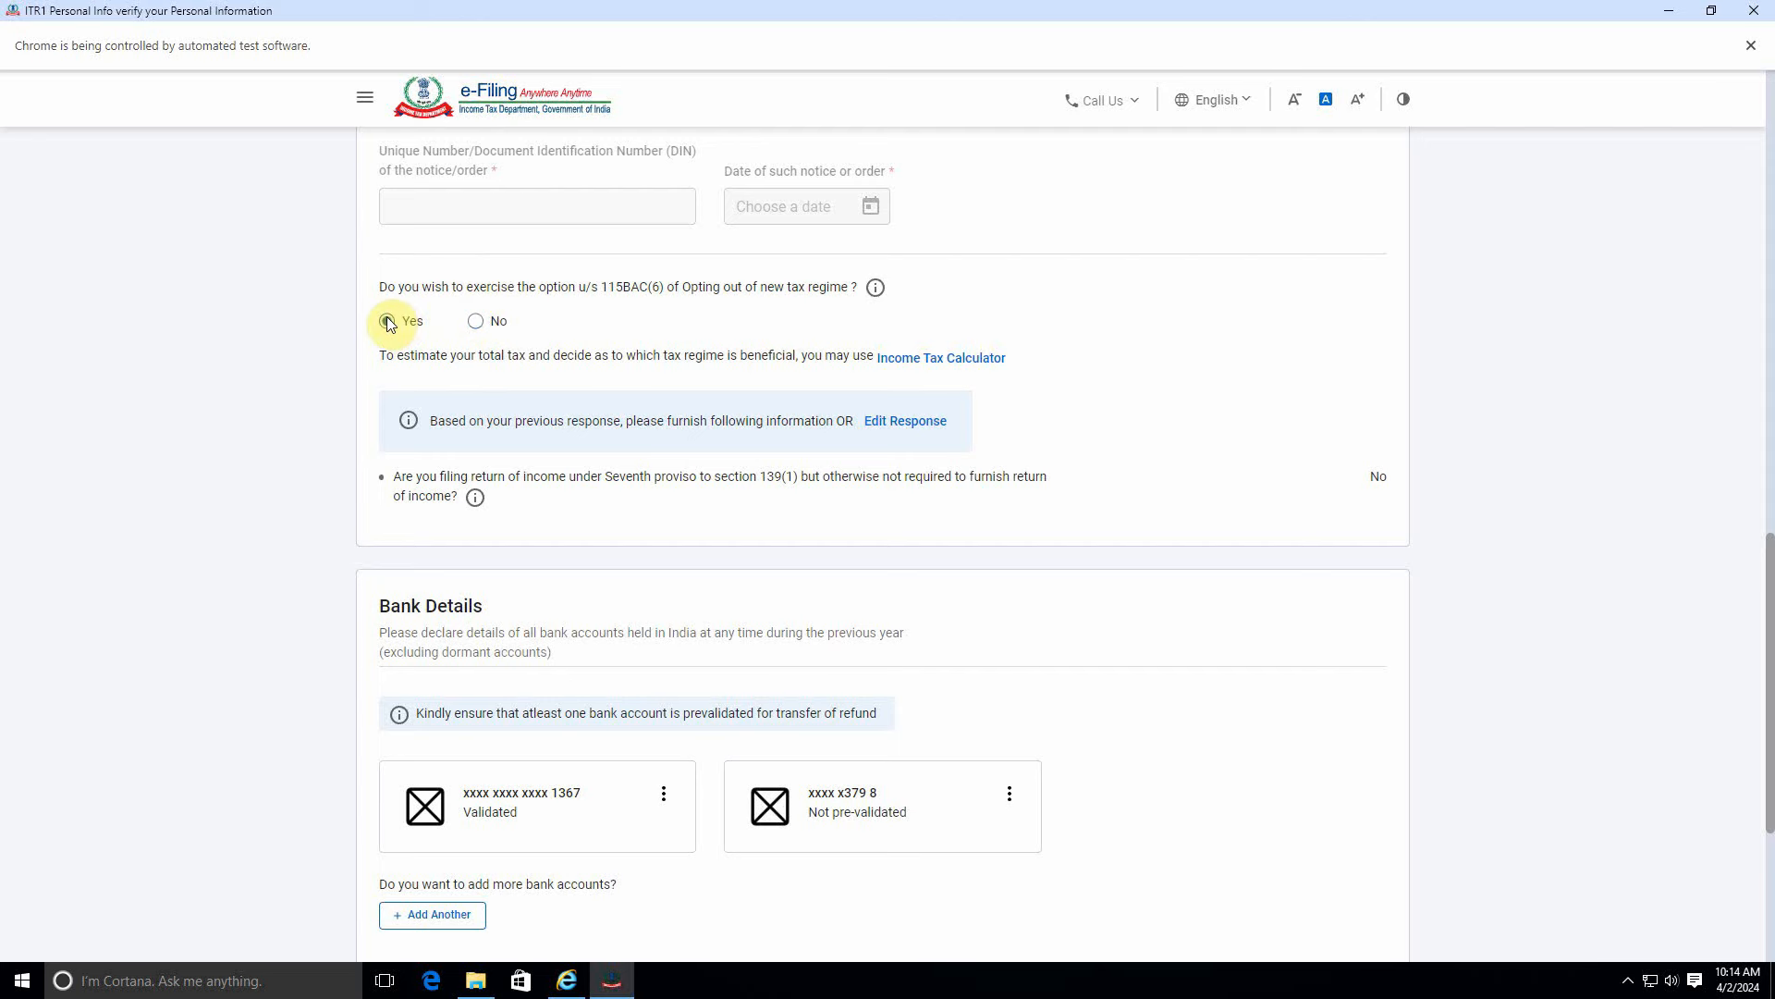
pyautogui.scroll(-4, 470, 369)
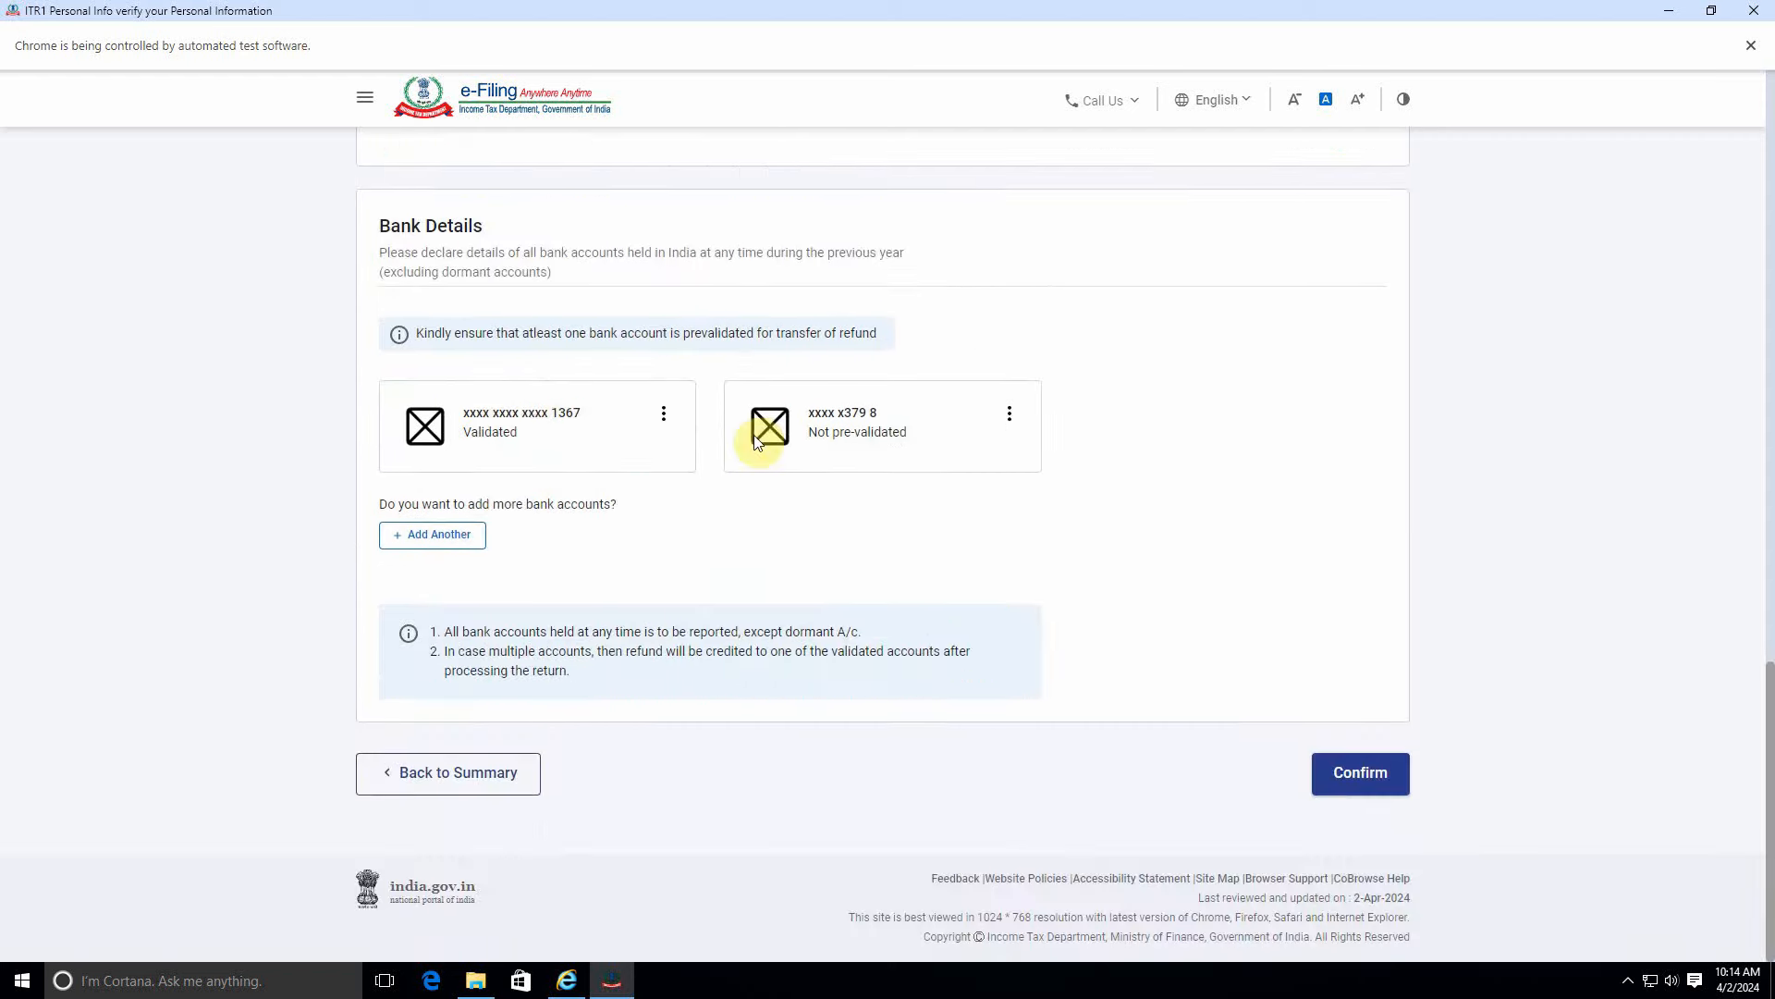
pyautogui.click(1360, 773)
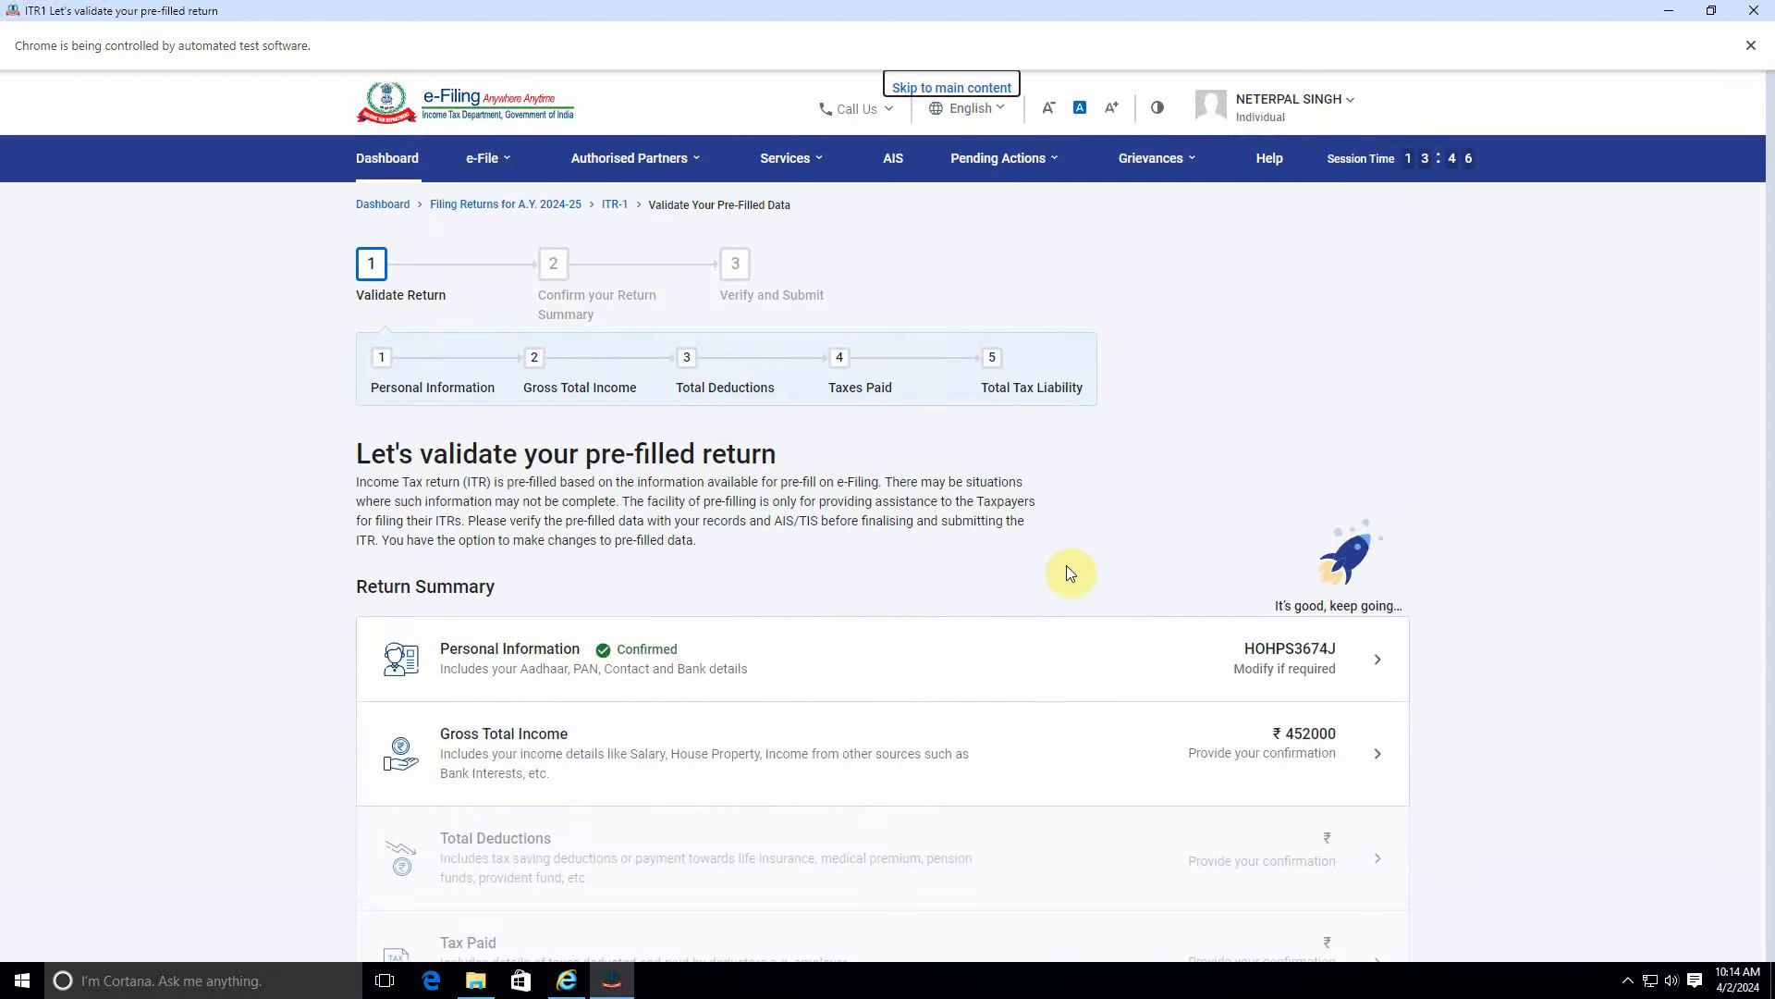
# Continue past the salary exemption questions and confirm the ₹4,52,000 income source details.
pyautogui.scroll(-3, 1067, 564)
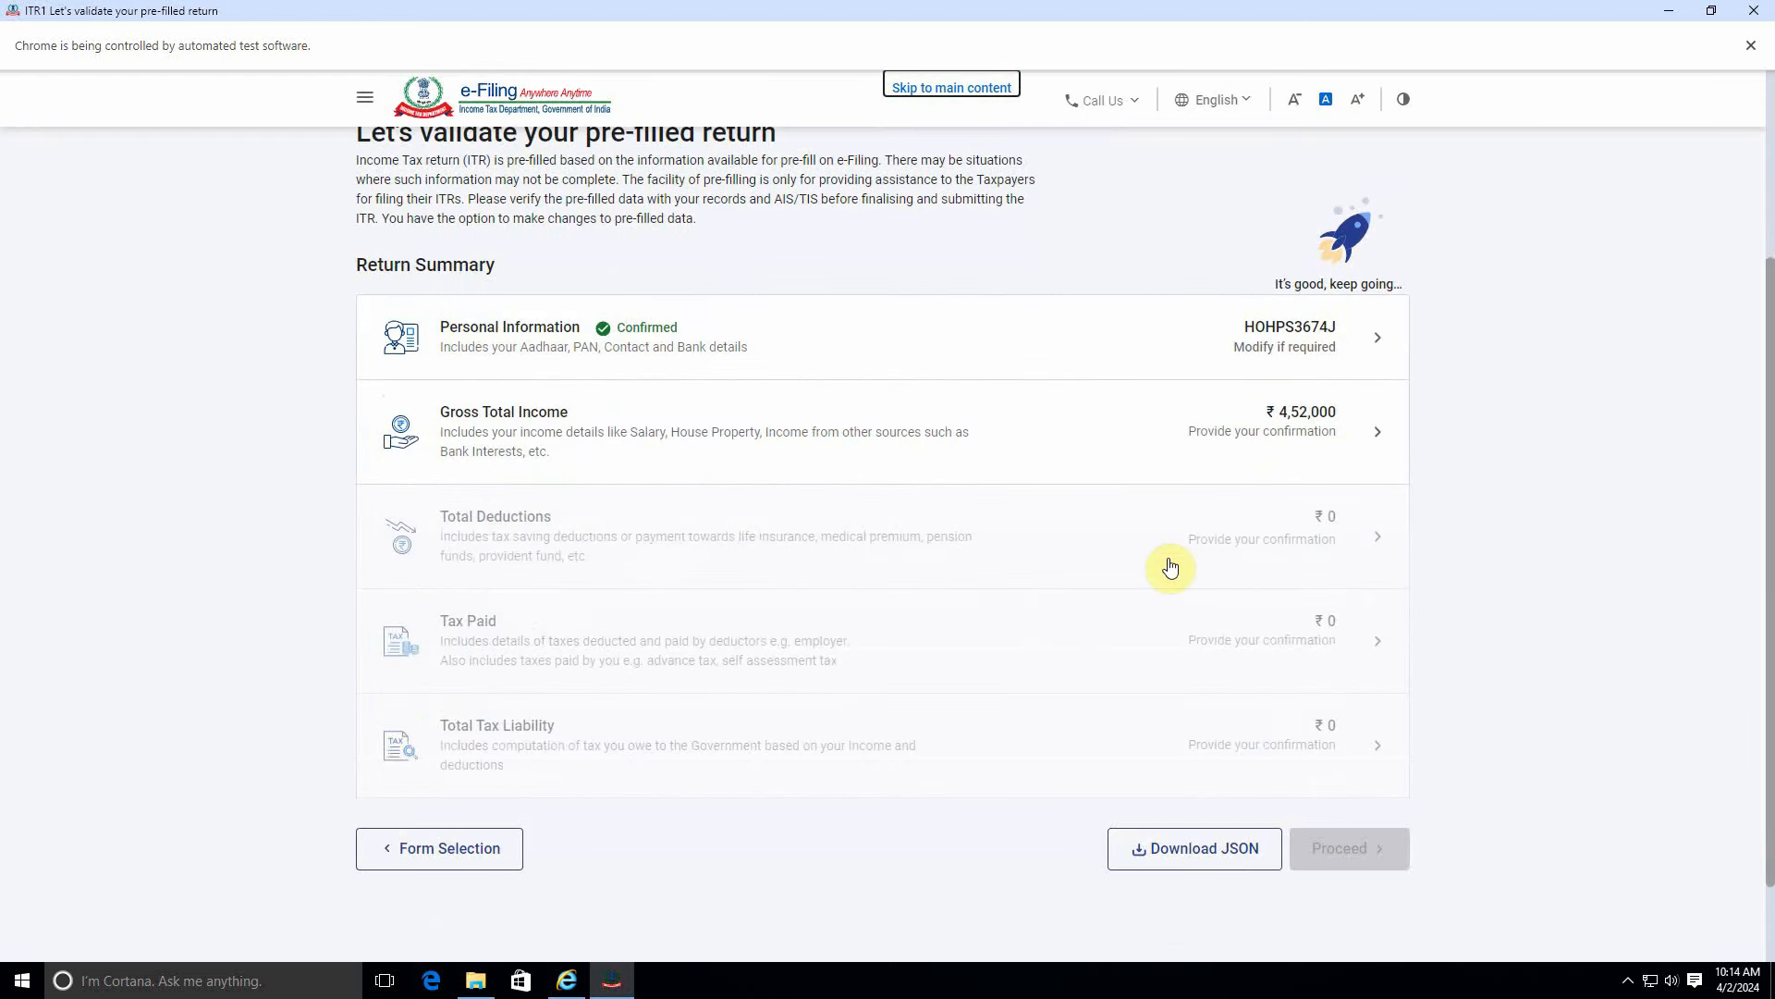
pyautogui.click(1185, 431)
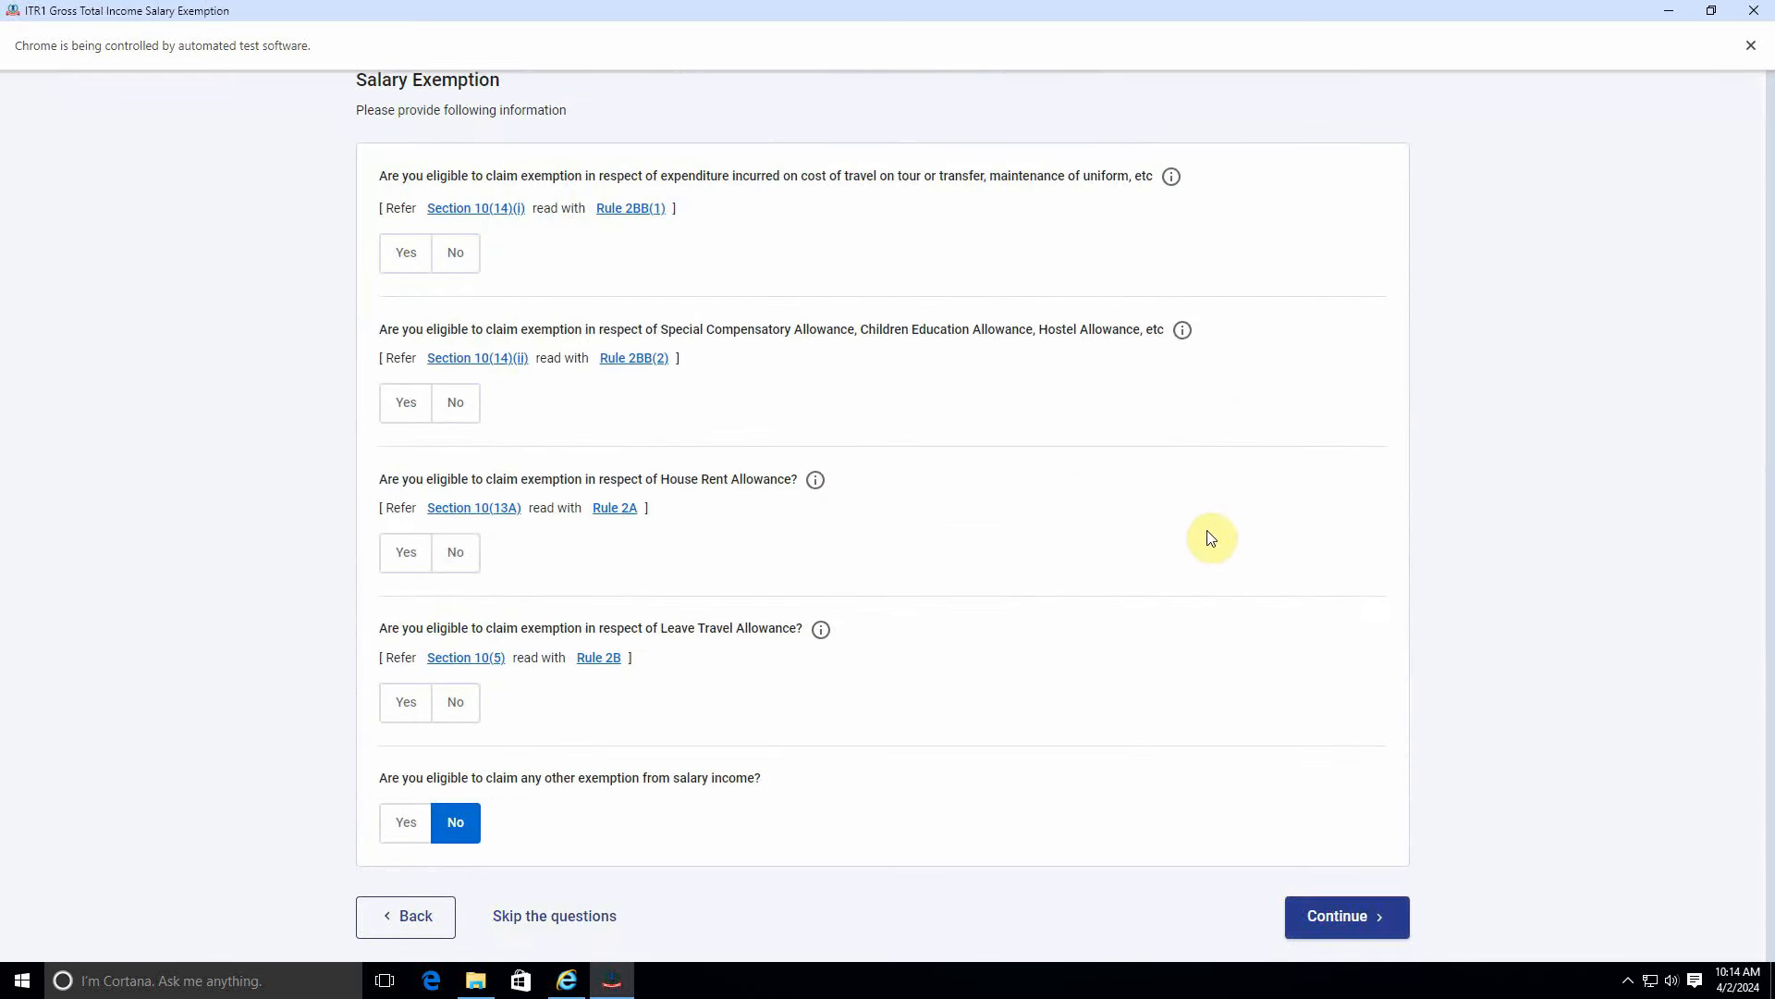
pyautogui.scroll(-5, 1225, 648)
pyautogui.click(1355, 728)
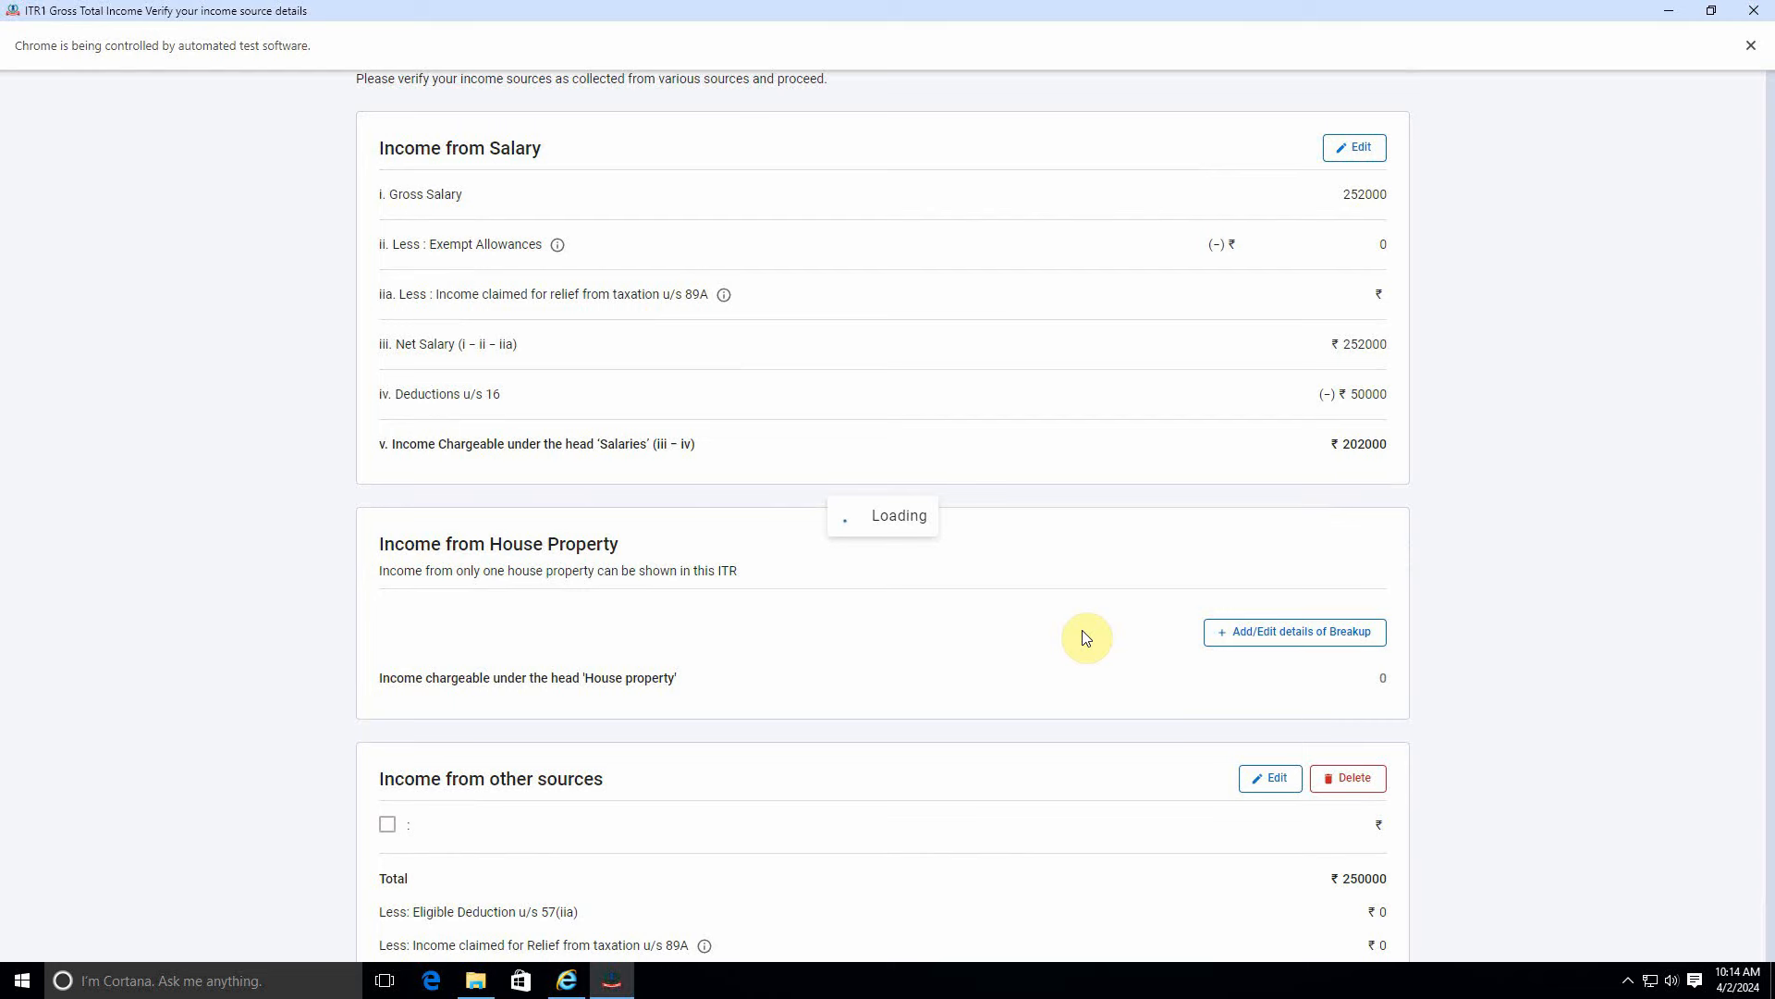
pyautogui.scroll(-15, 1092, 636)
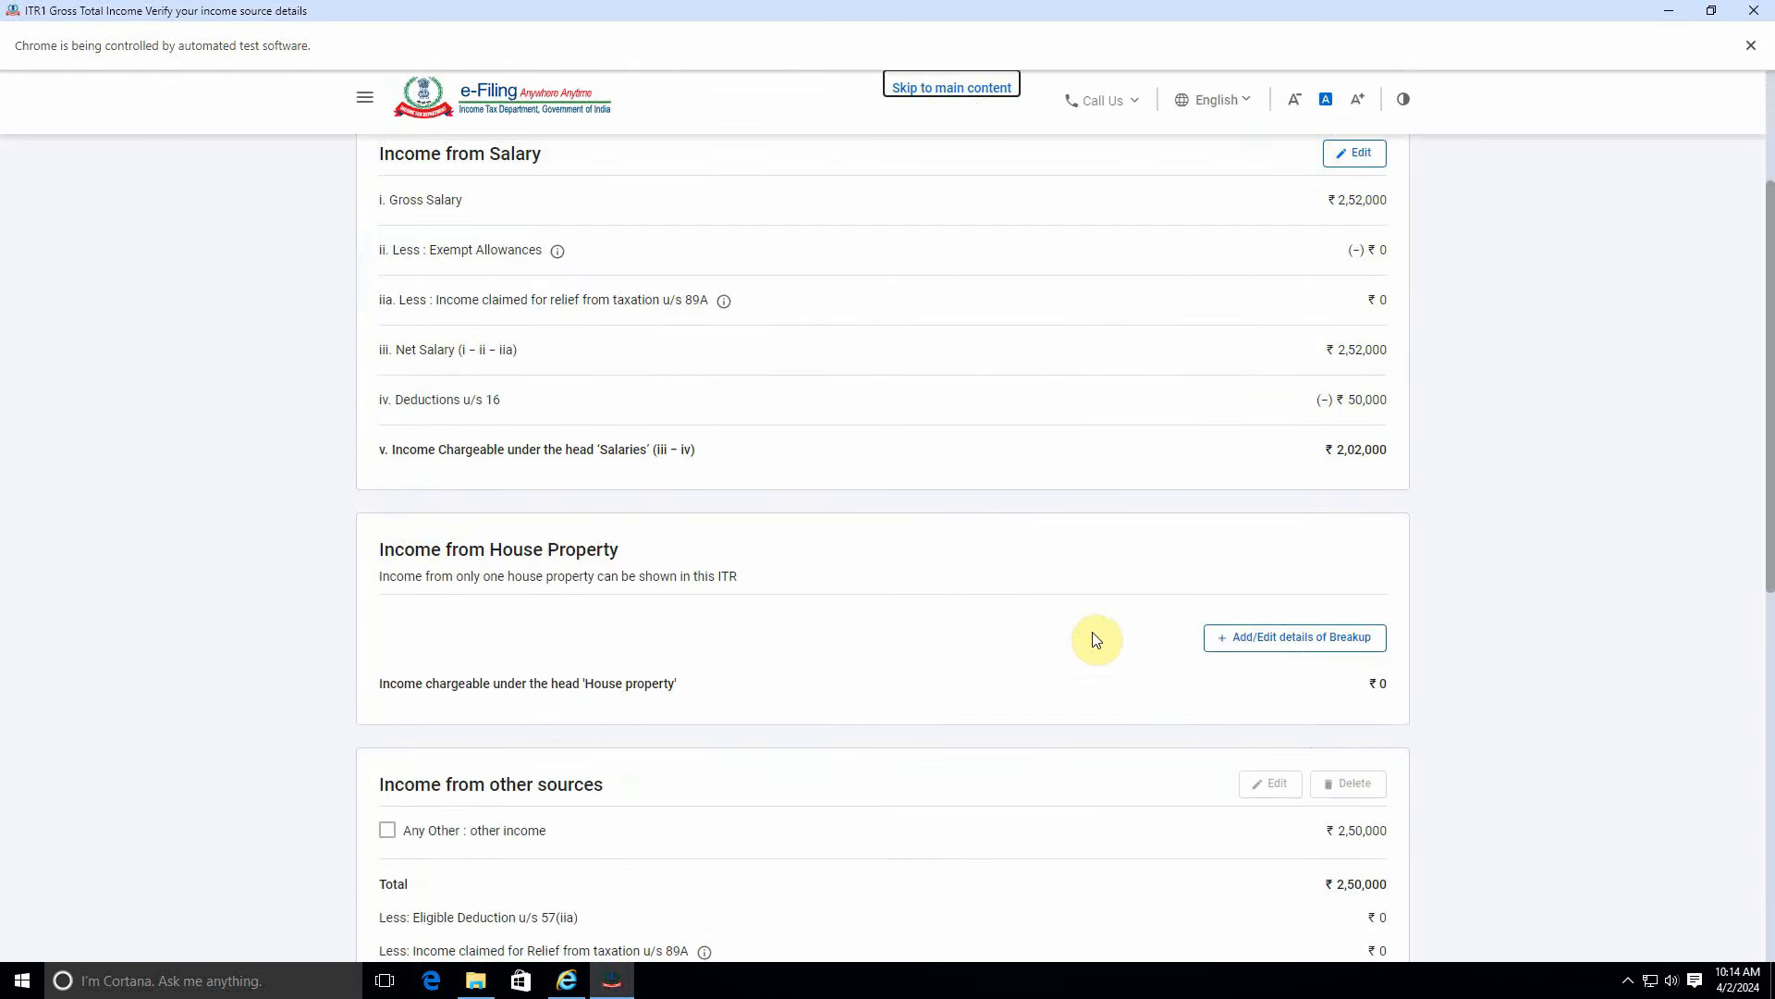
pyautogui.click(1332, 772)
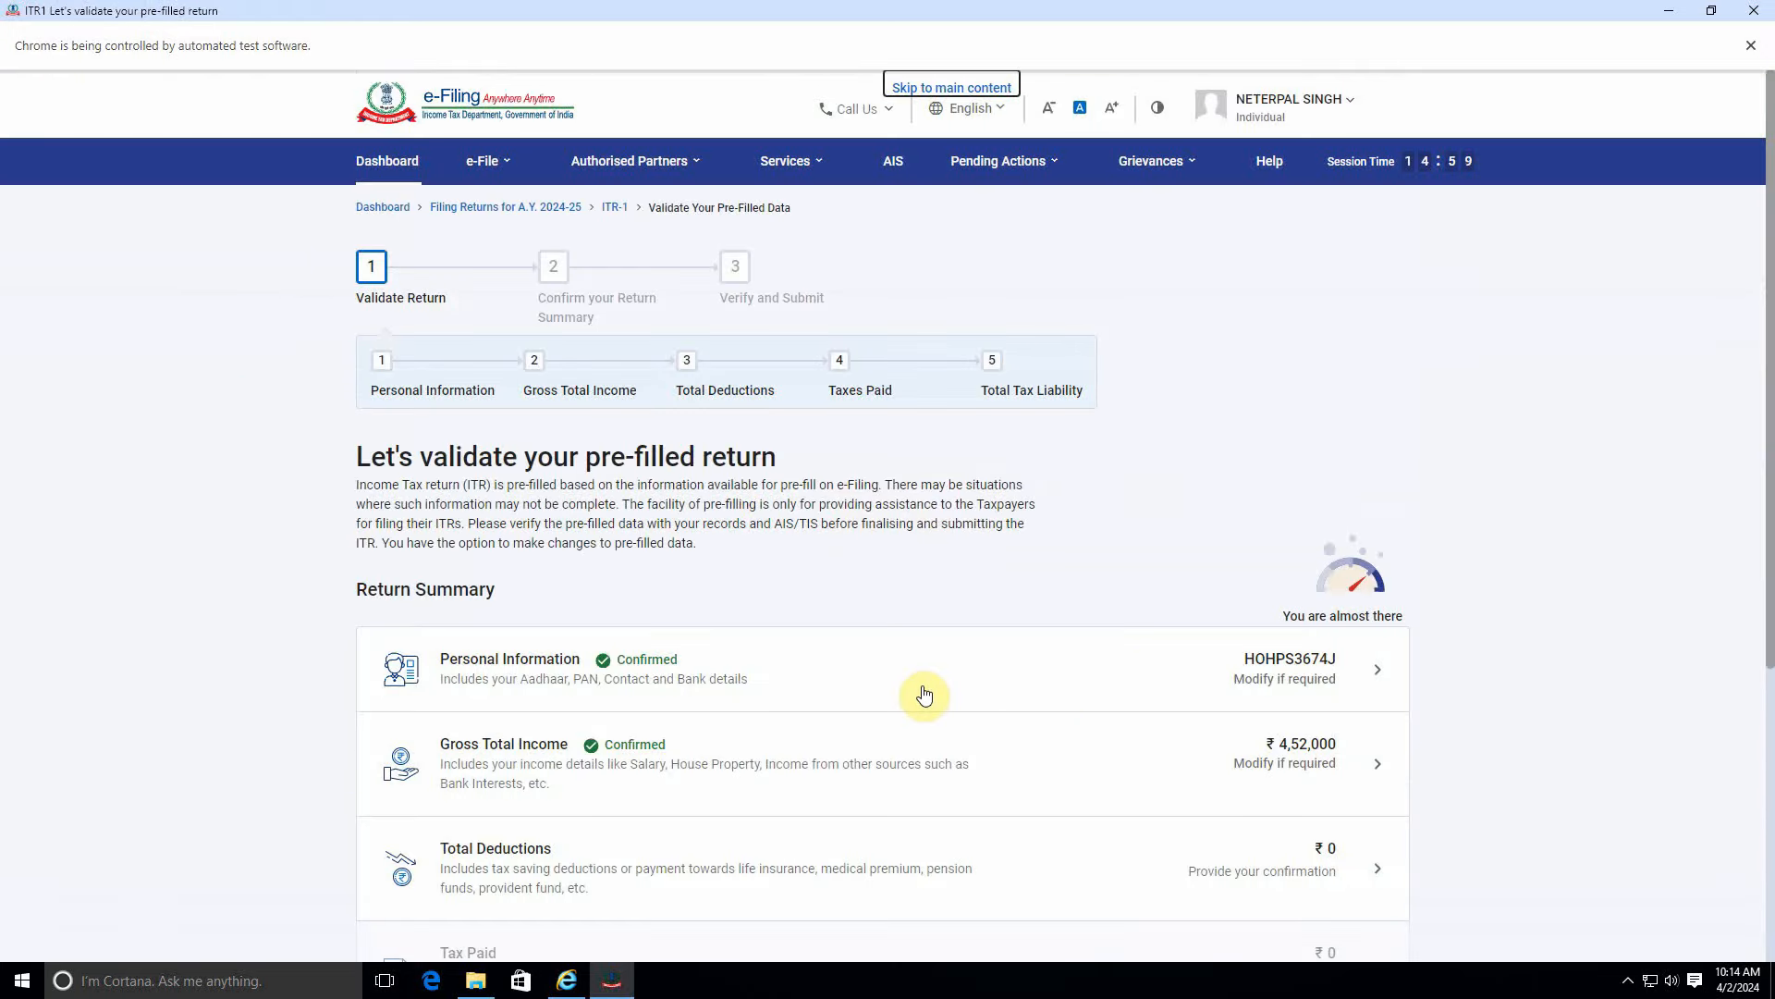
pyautogui.scroll(-5, 786, 730)
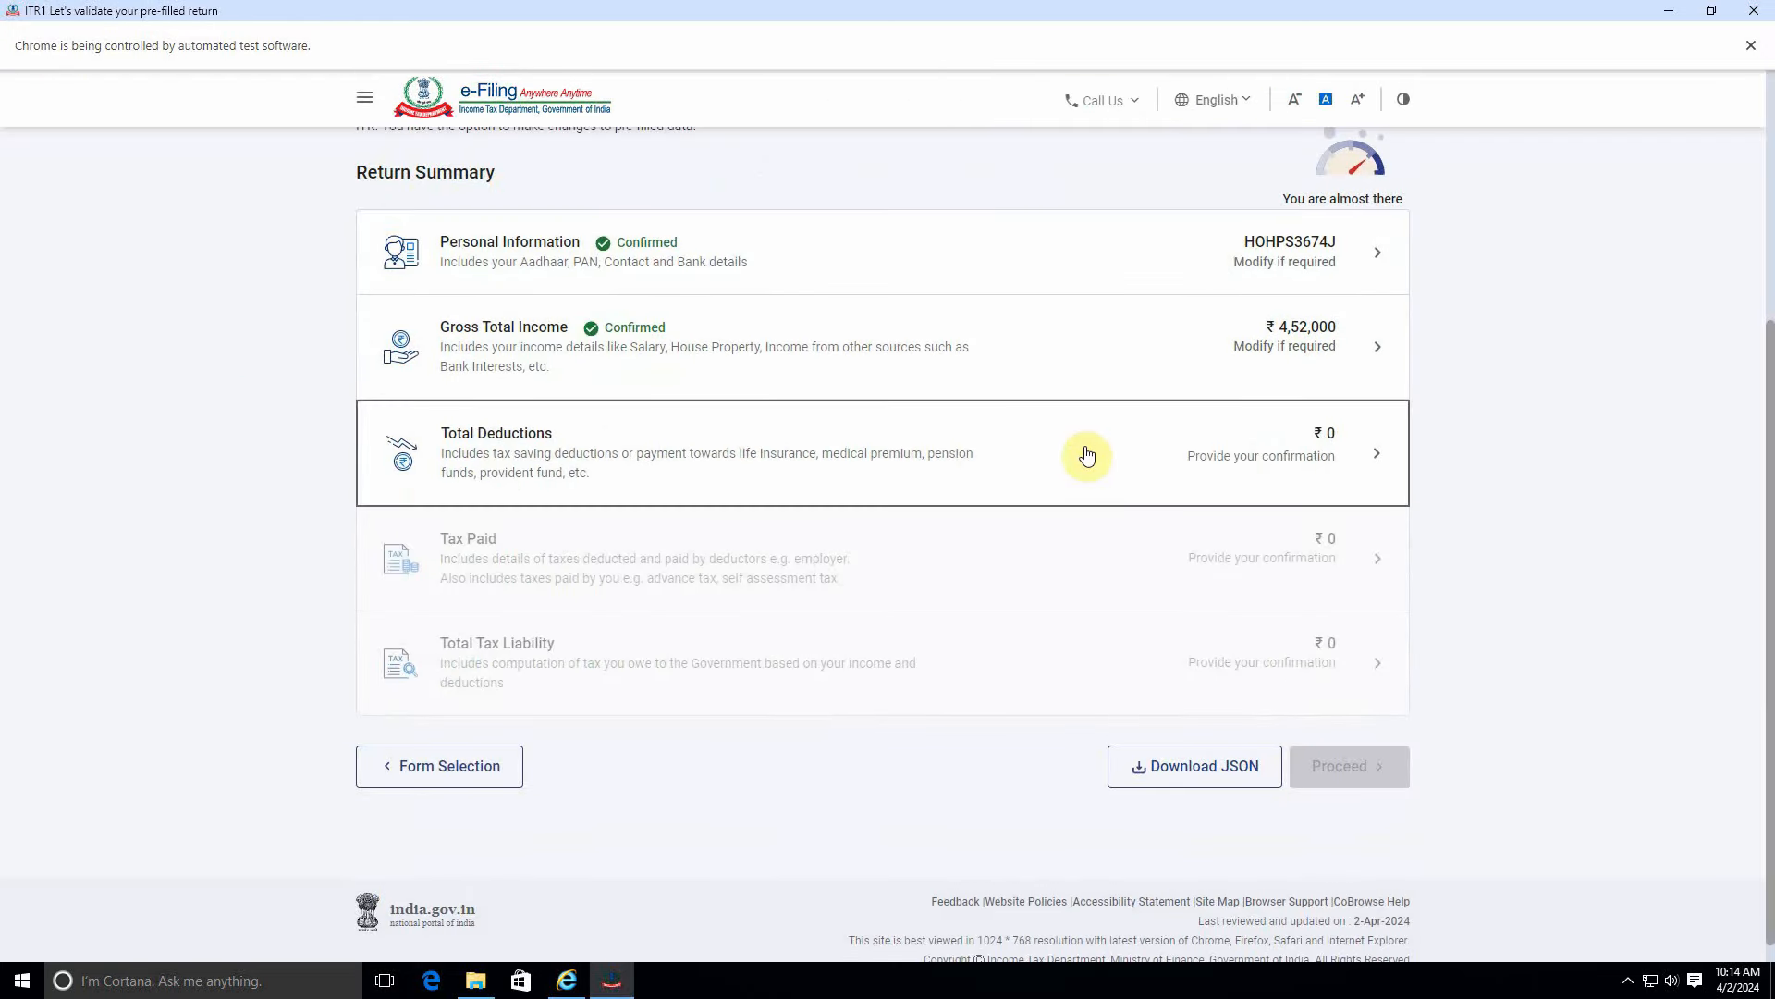
# In Total Deductions, answer No to the donation deduction question.
pyautogui.click(1082, 452)
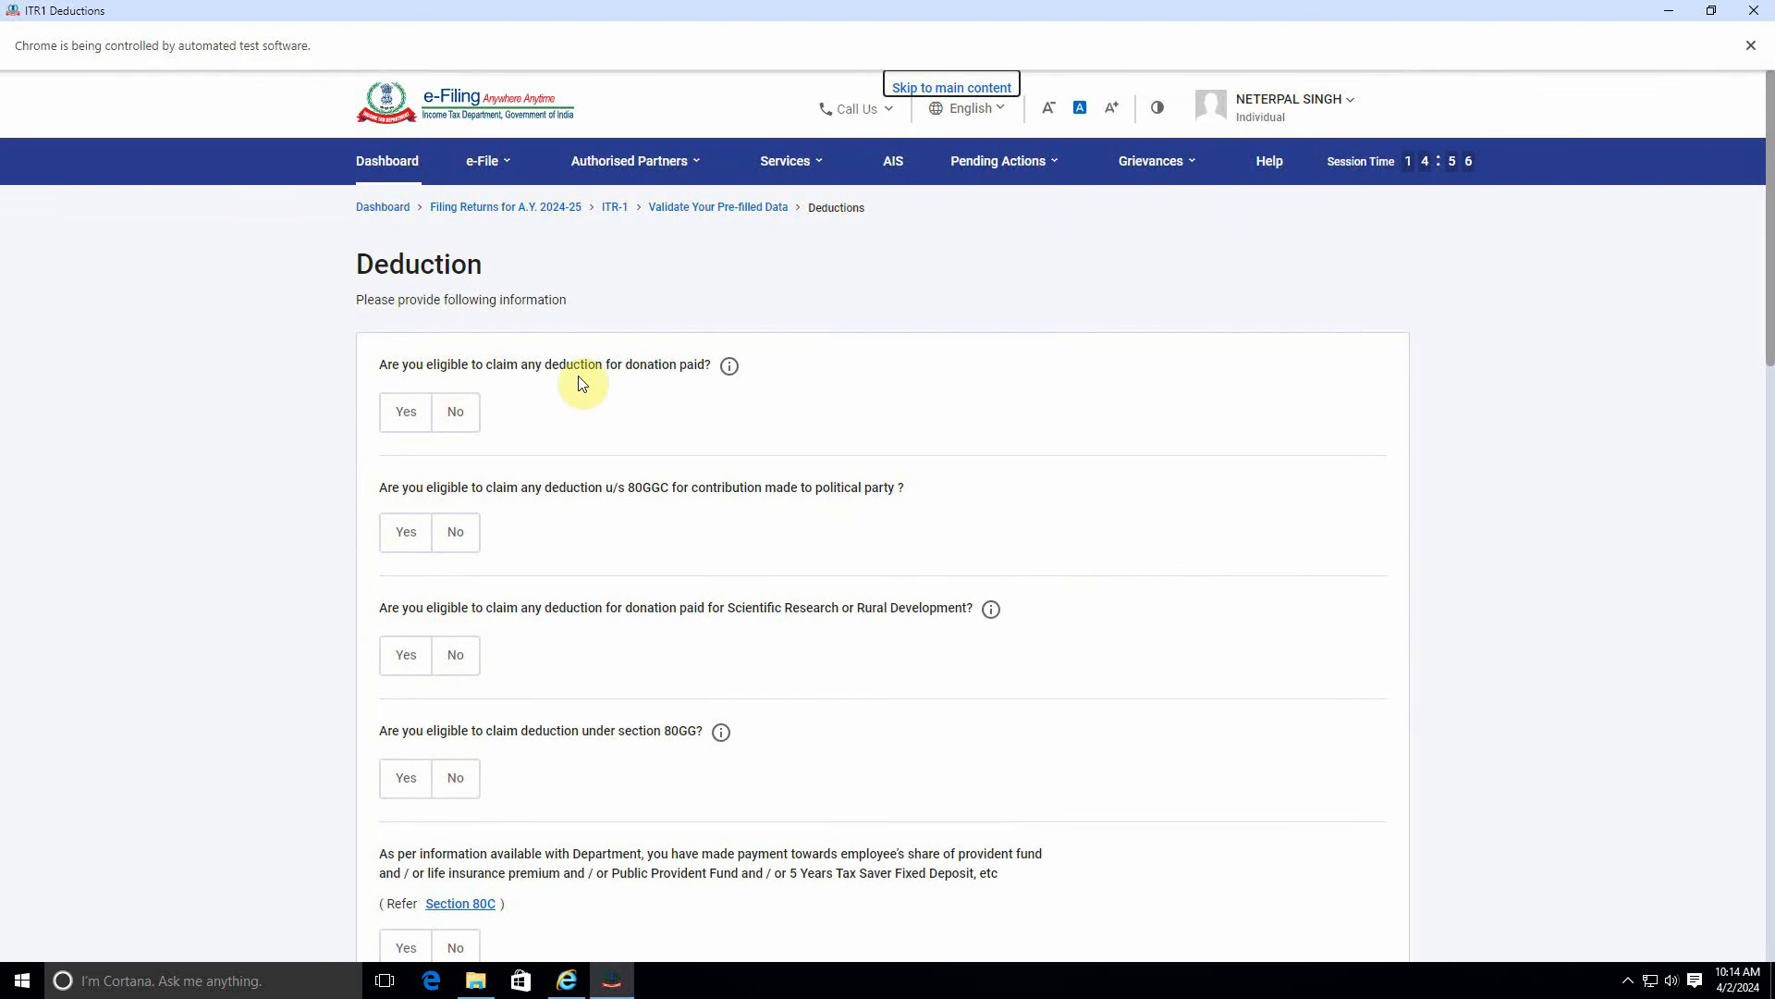
pyautogui.click(399, 418)
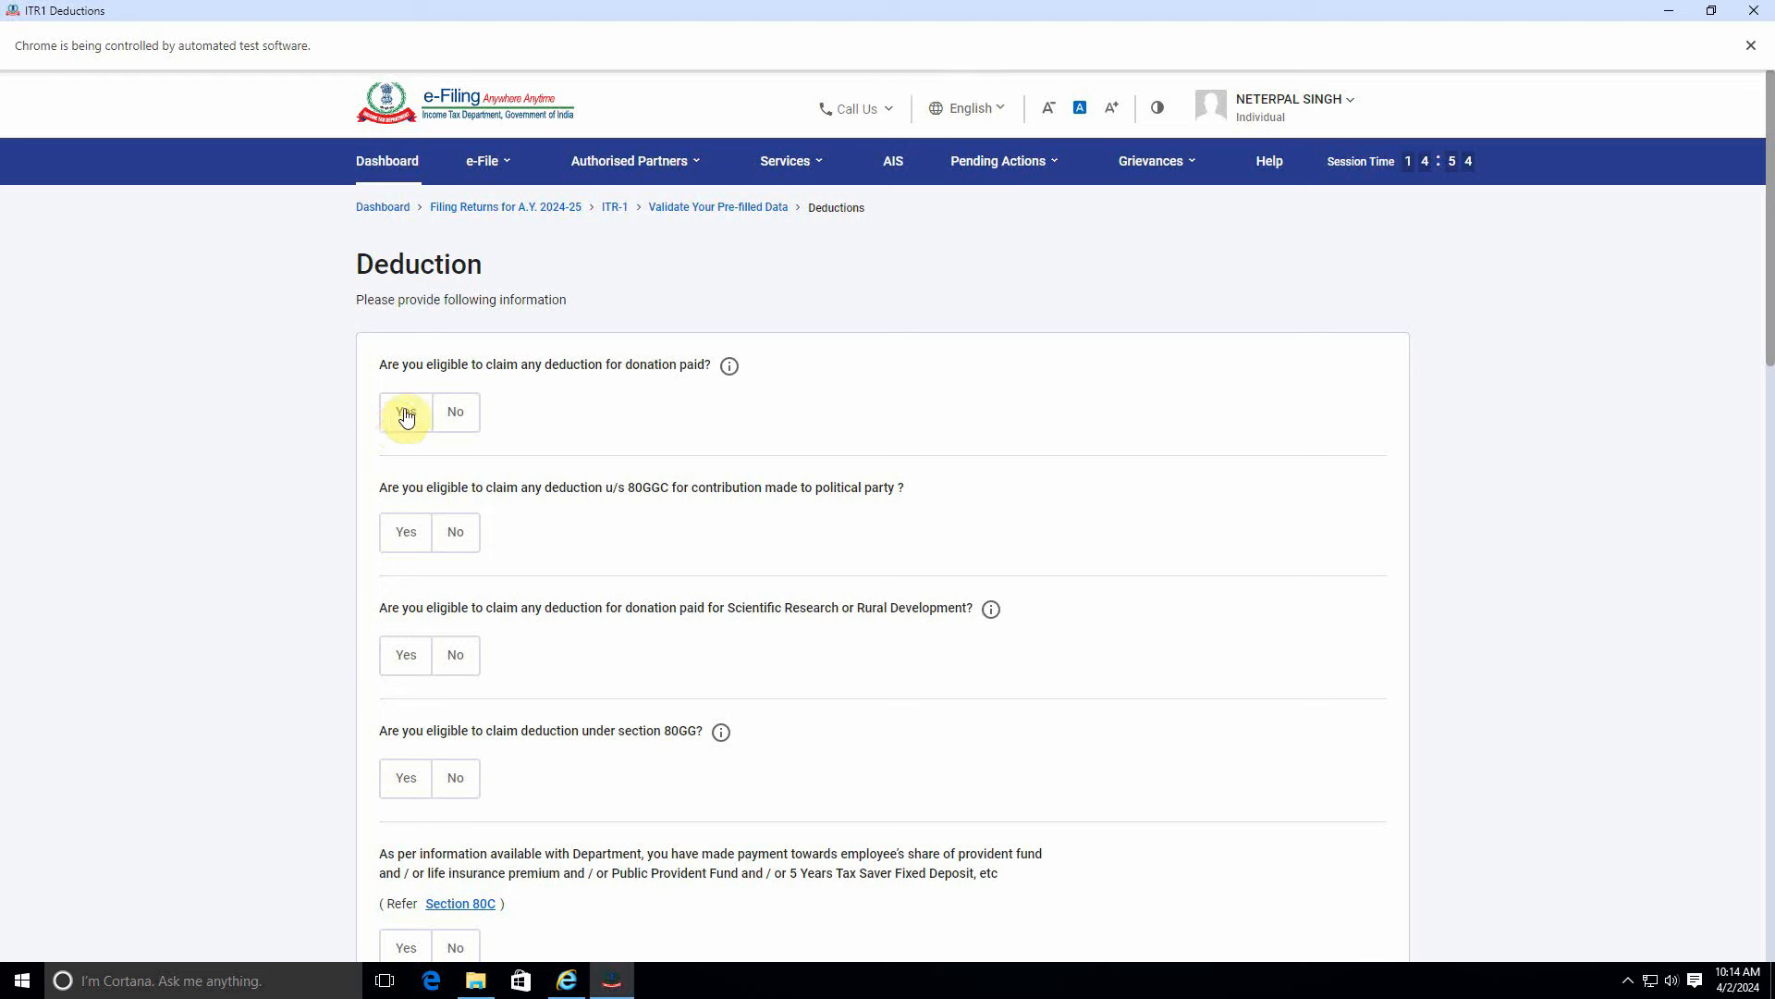
pyautogui.click(453, 419)
pyautogui.scroll(-5, 638, 569)
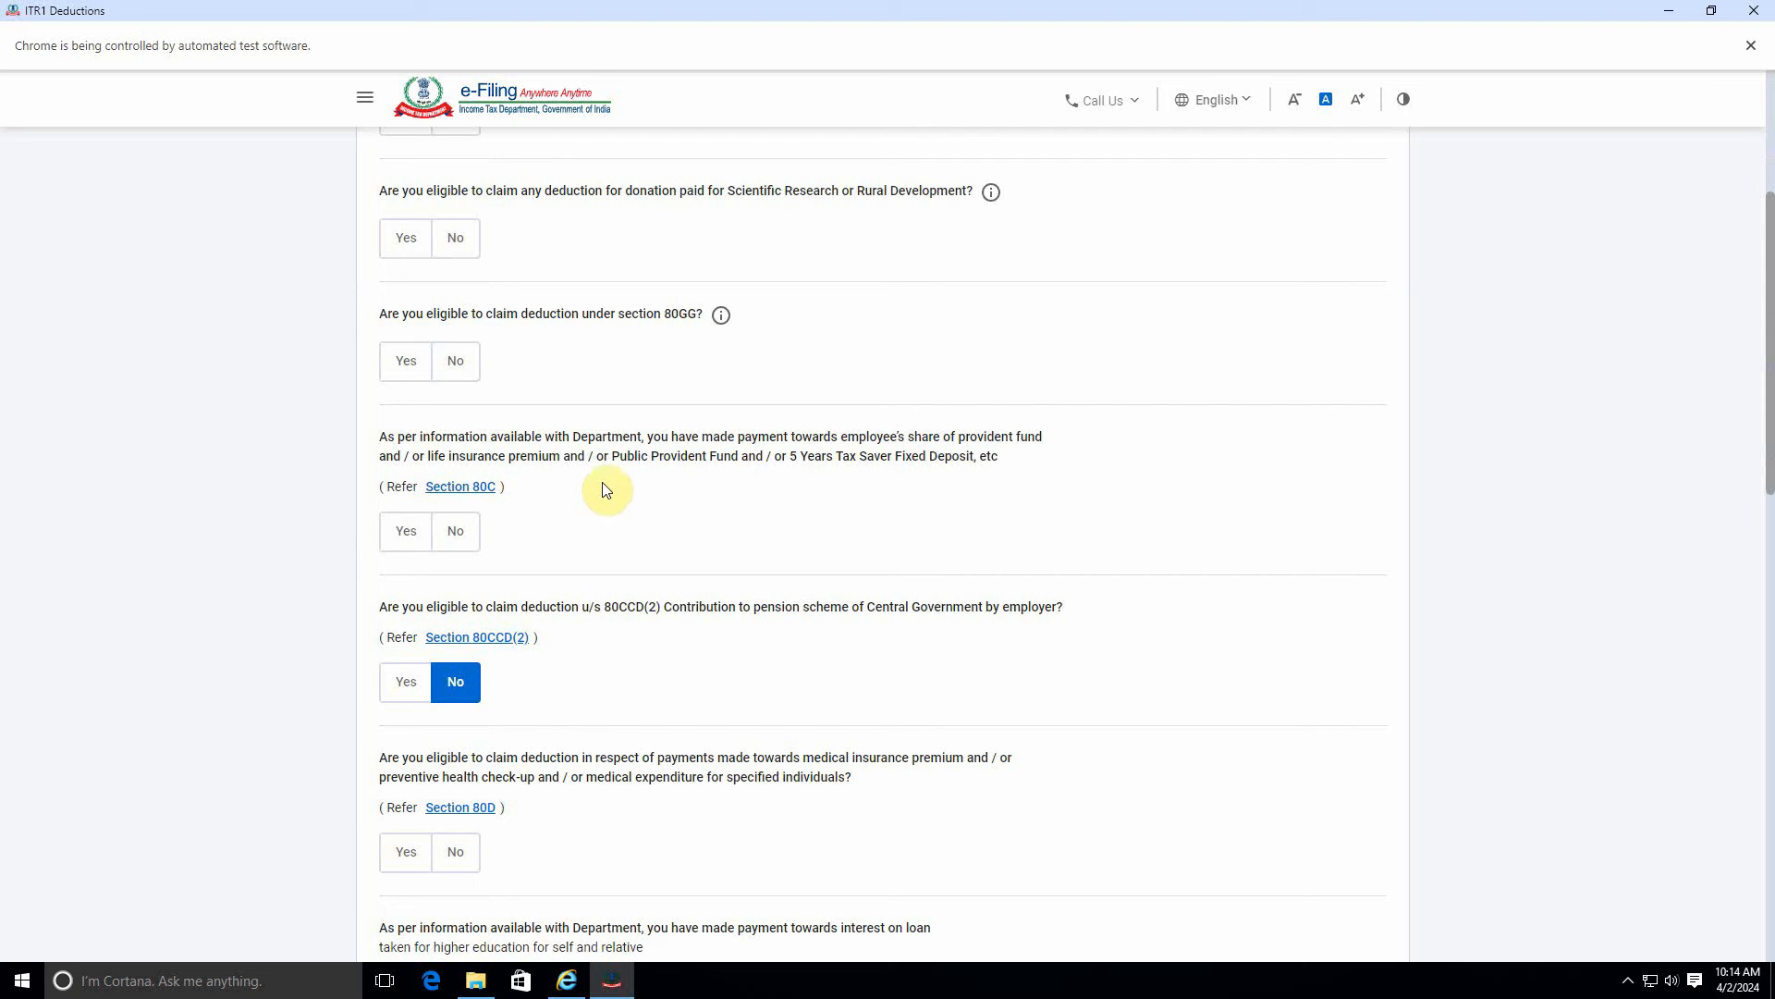
# Claim a ₹1,50,000 Section 80C deduction and continue to the deductions verification.
pyautogui.click(399, 550)
pyautogui.click(443, 616)
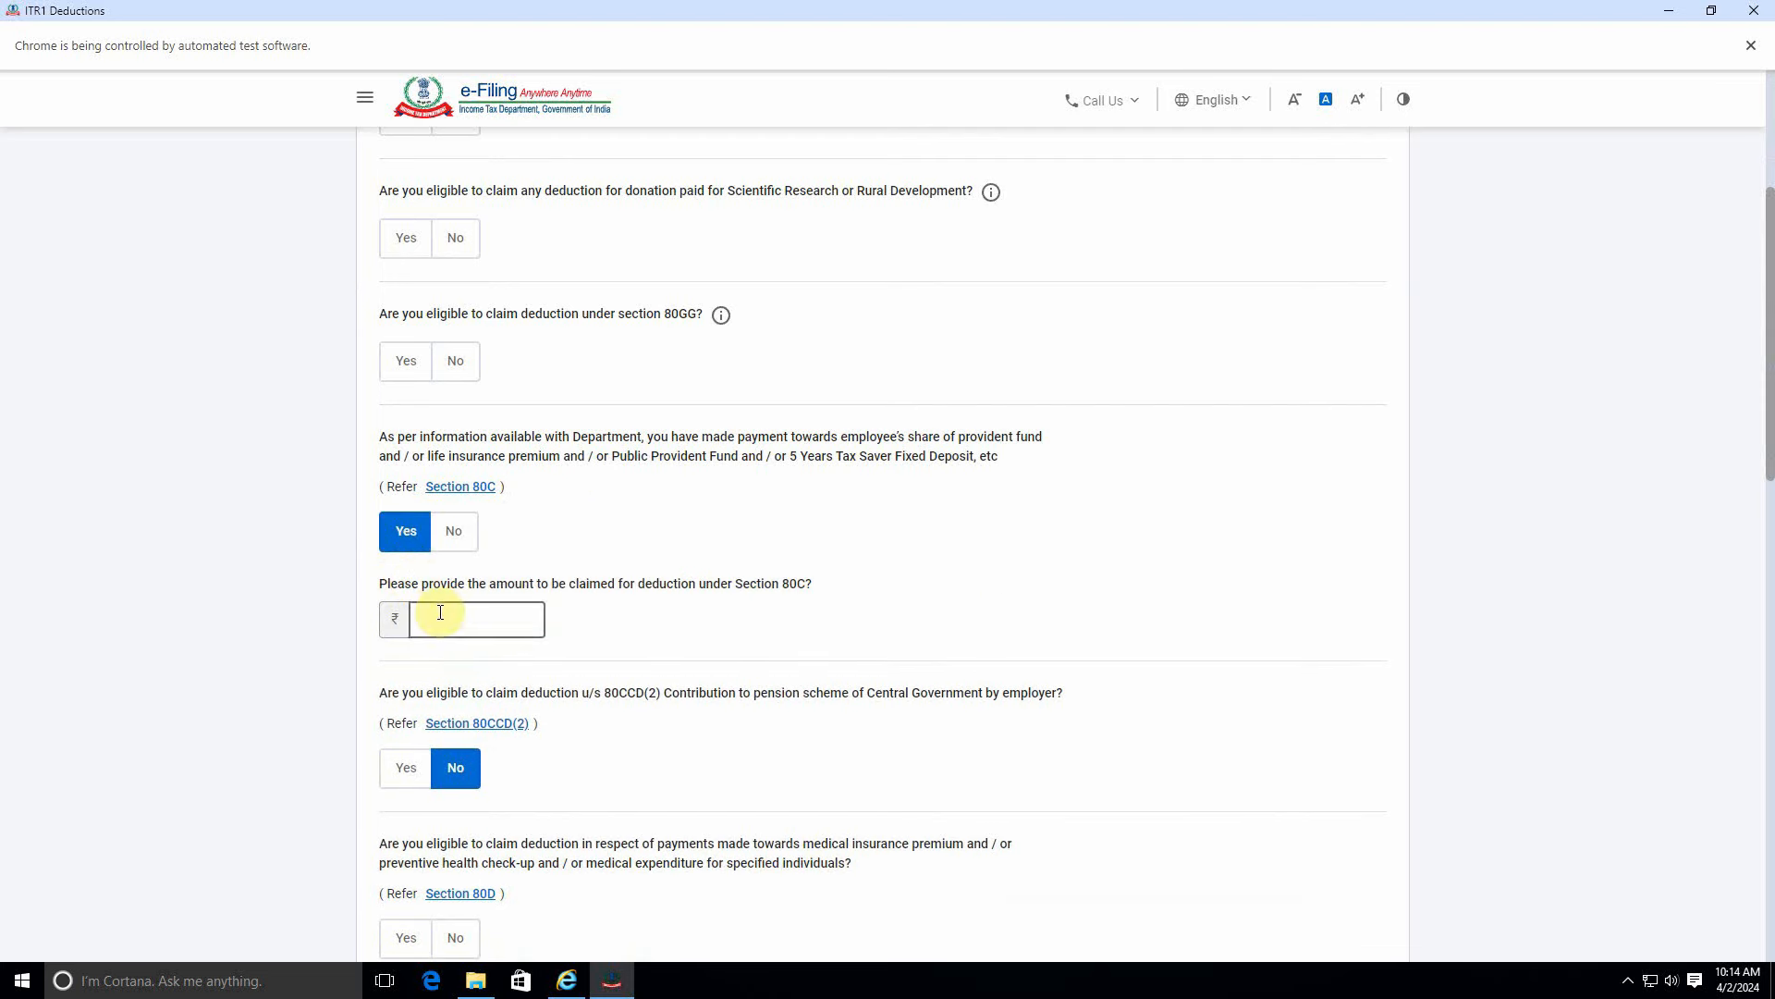
pyautogui.click(456, 543)
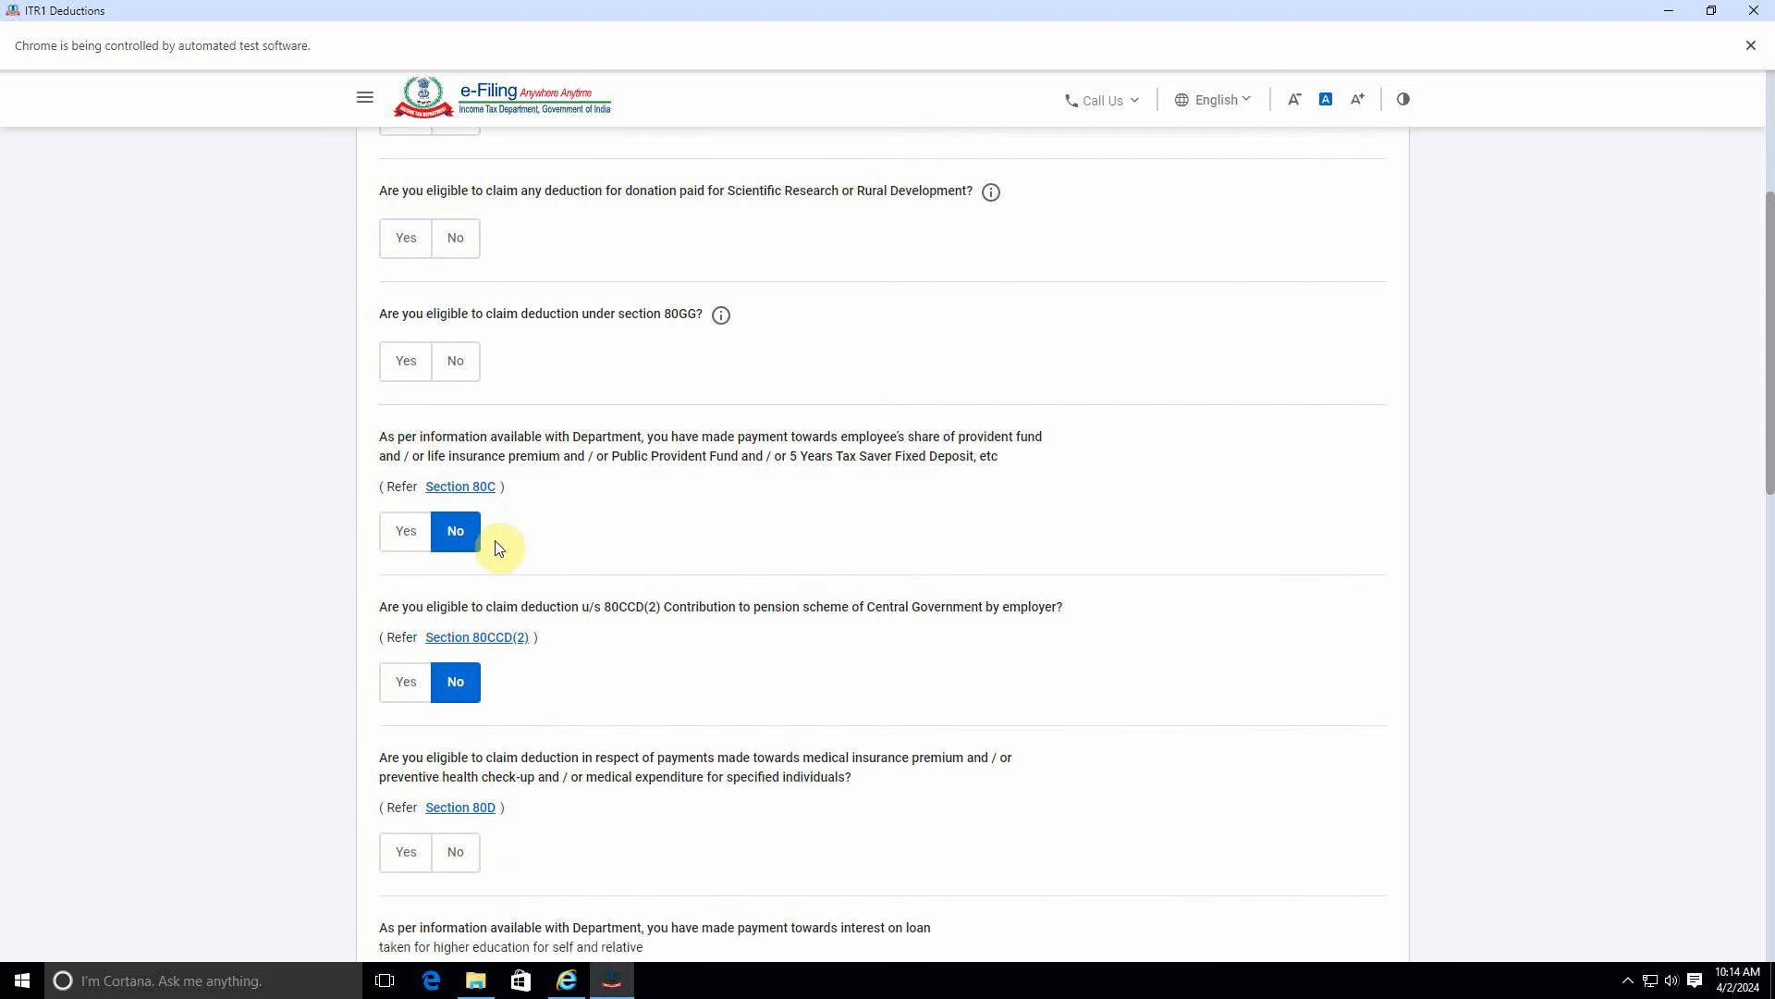
pyautogui.click(404, 531)
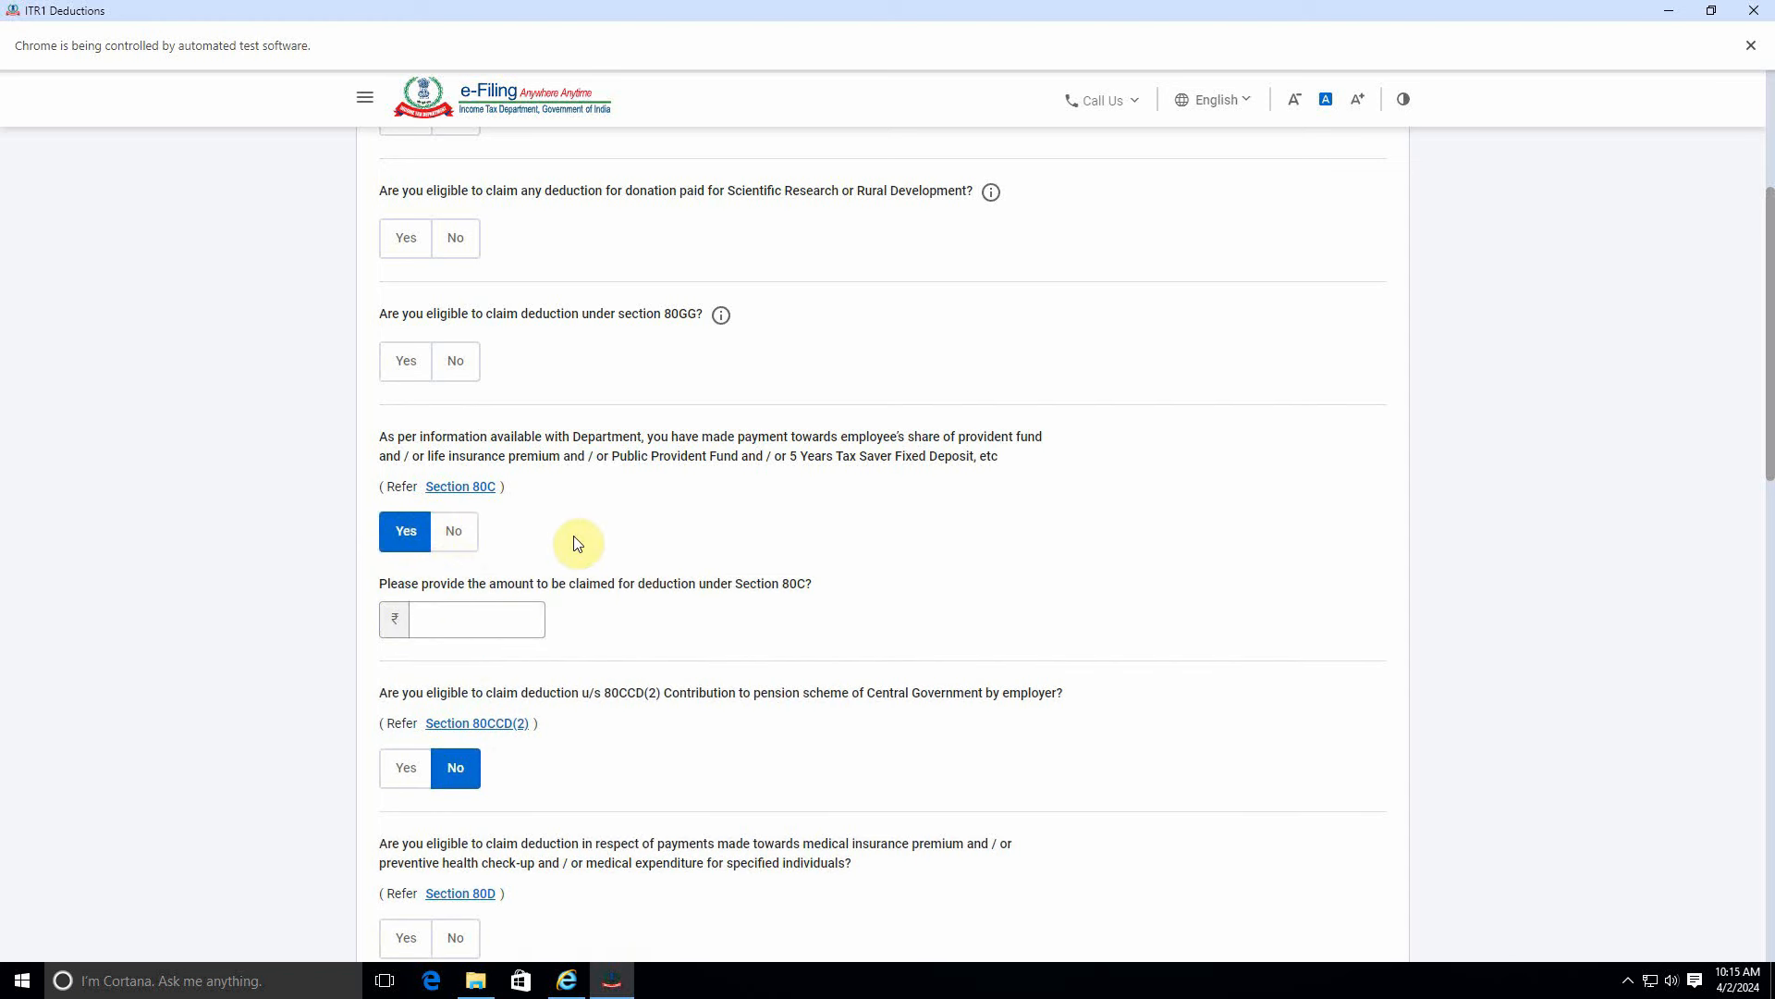
pyautogui.click(490, 617)
pyautogui.click(455, 531)
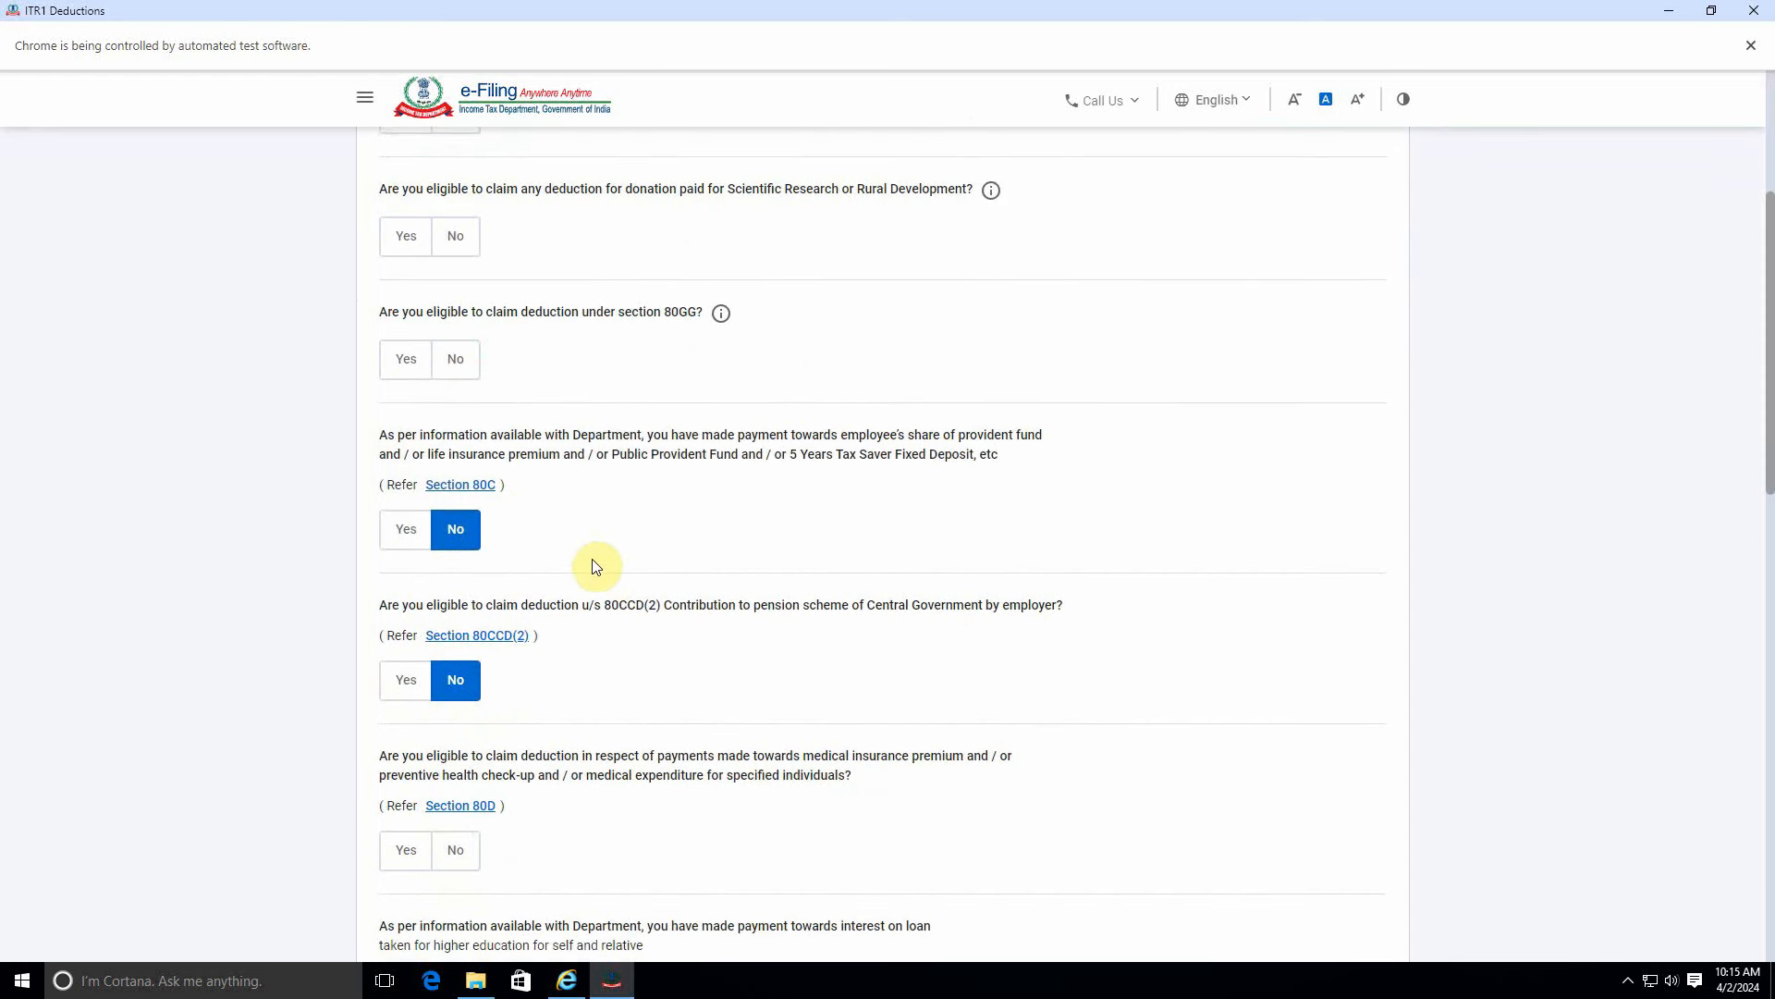
pyautogui.click(408, 530)
pyautogui.click(448, 615)
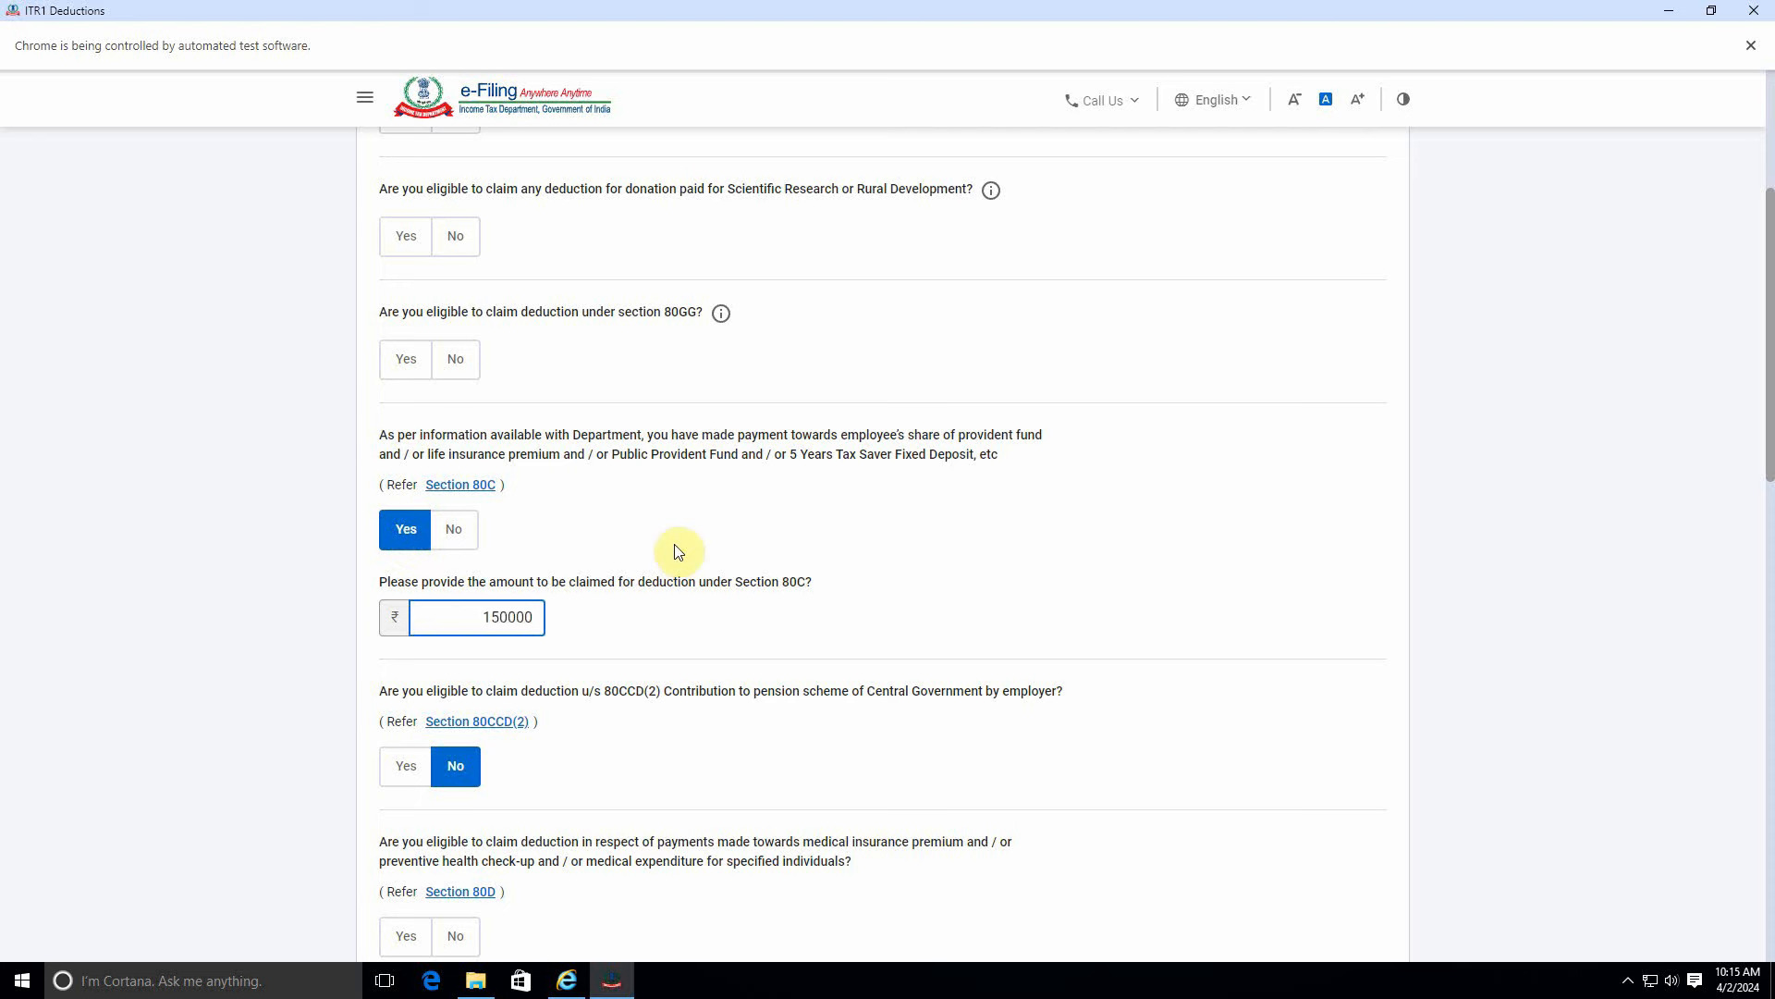
pyautogui.scroll(-4, 647, 655)
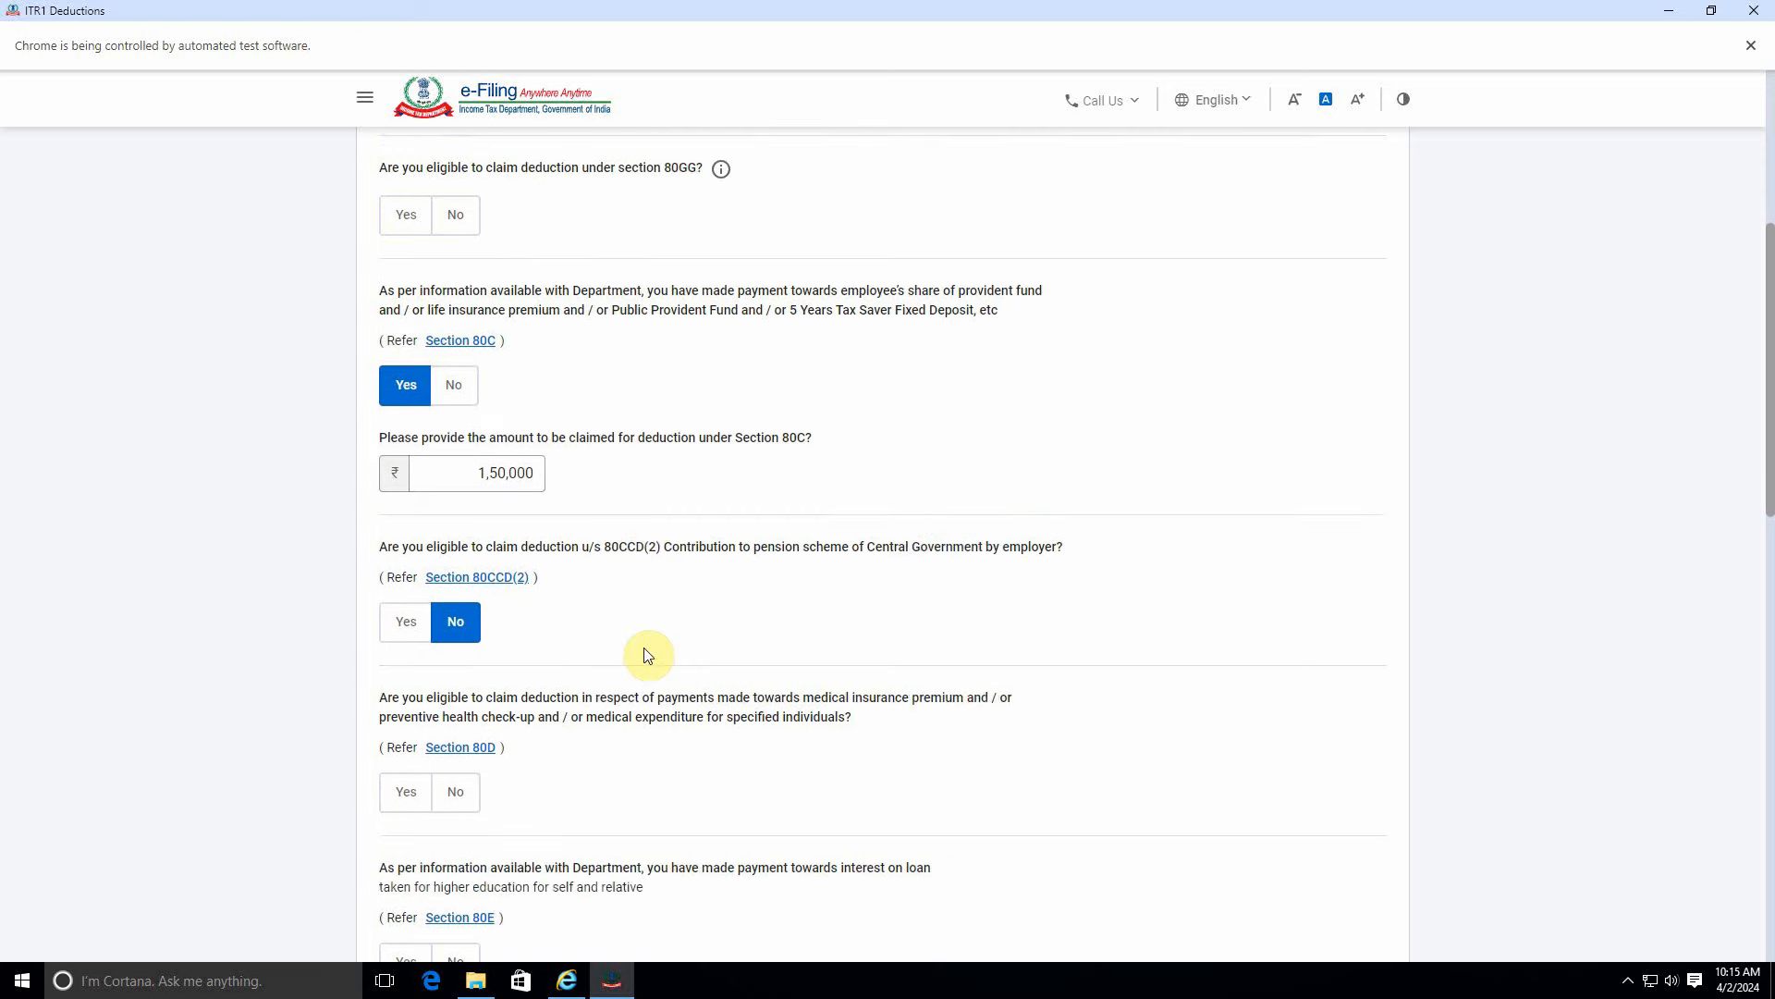
pyautogui.scroll(-3, 603, 809)
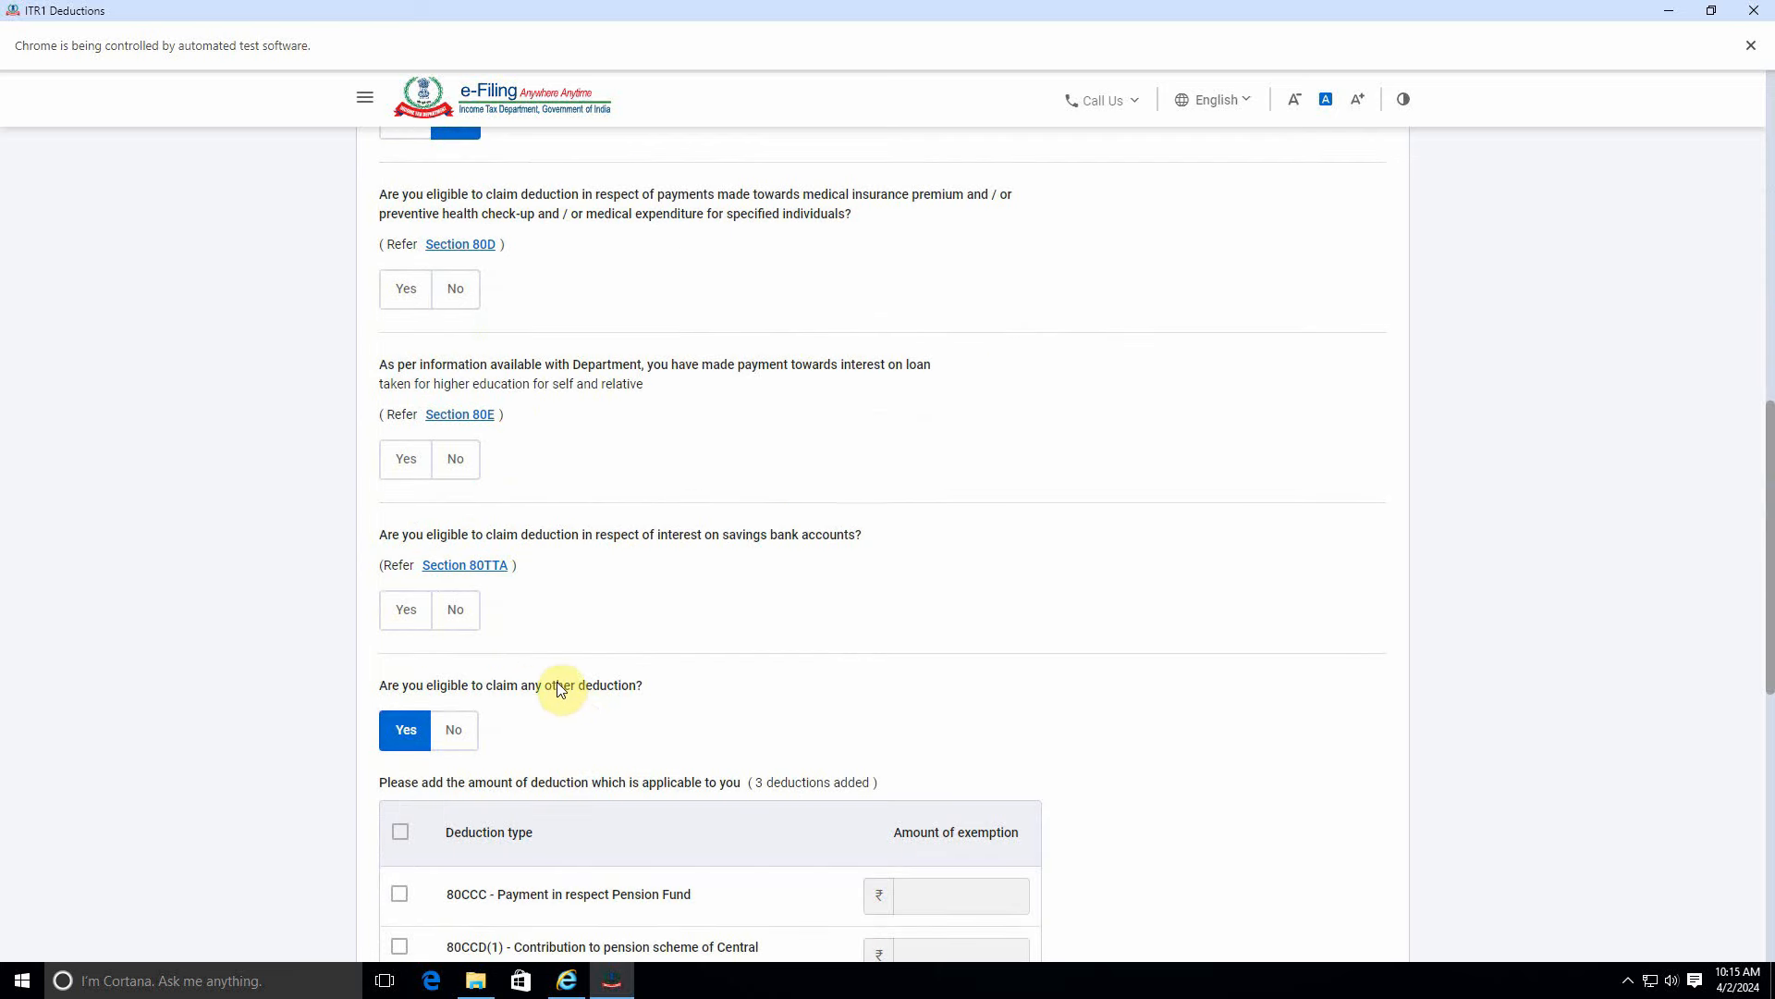
pyautogui.scroll(-7, 558, 682)
pyautogui.scroll(-1, 559, 681)
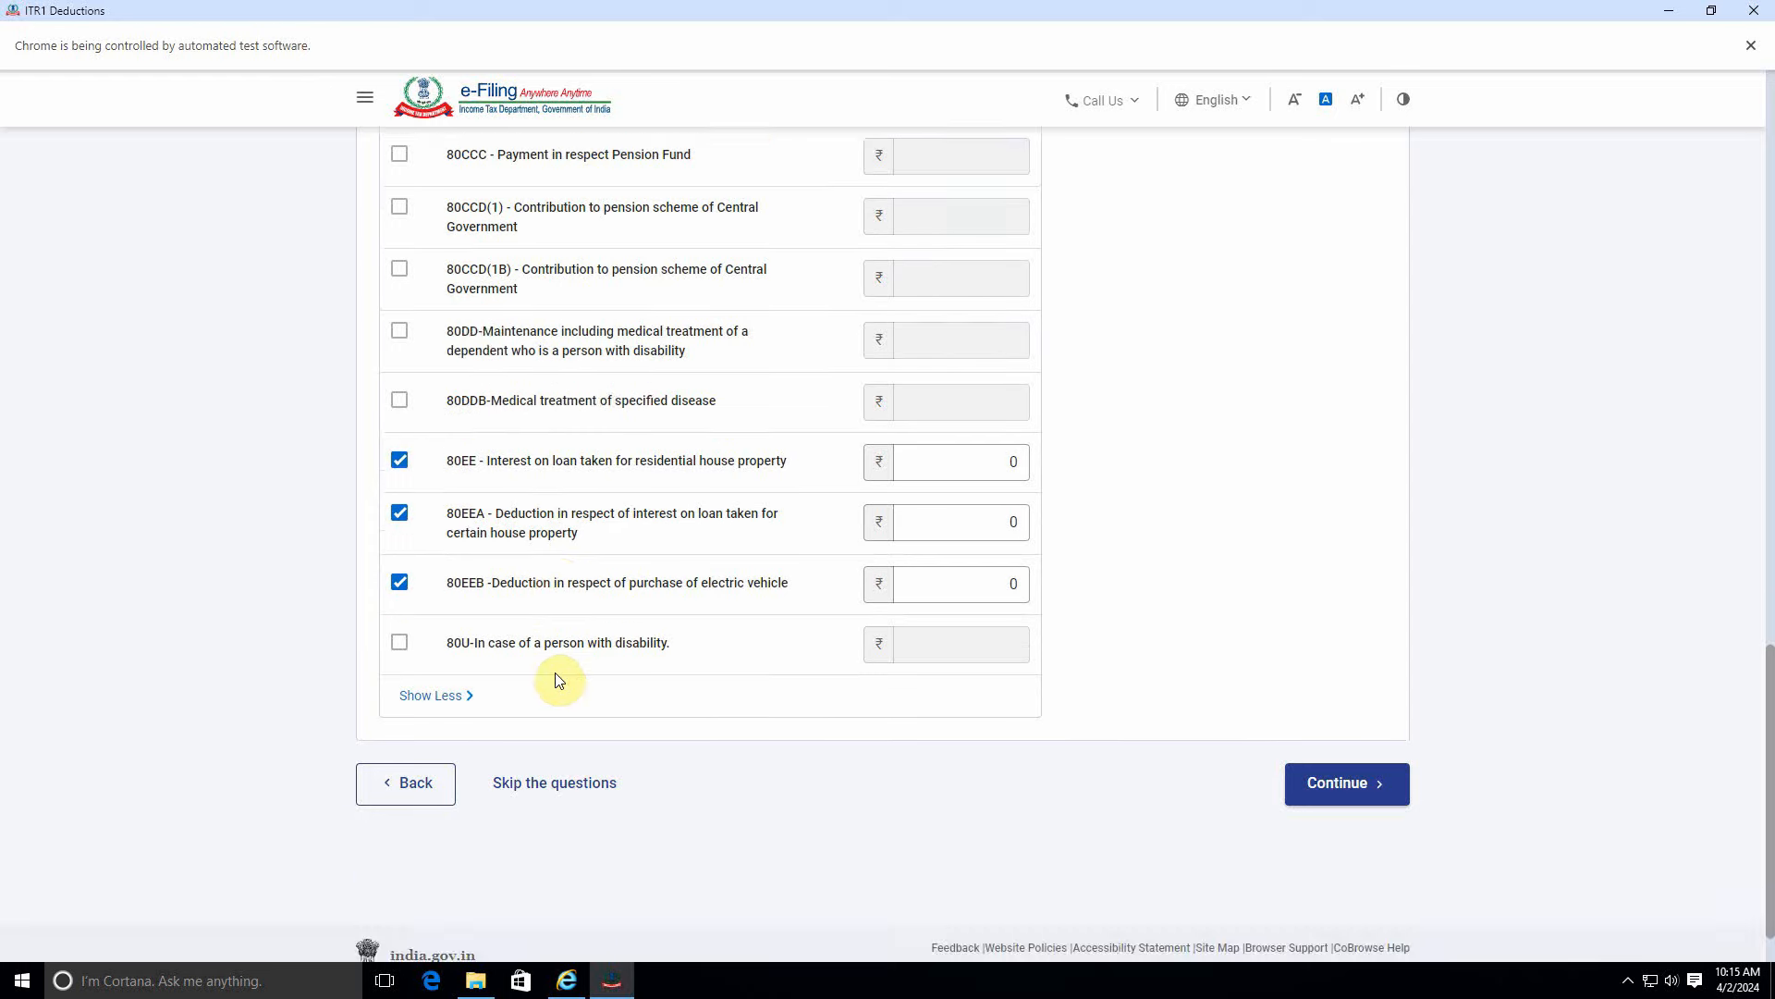
pyautogui.click(1376, 784)
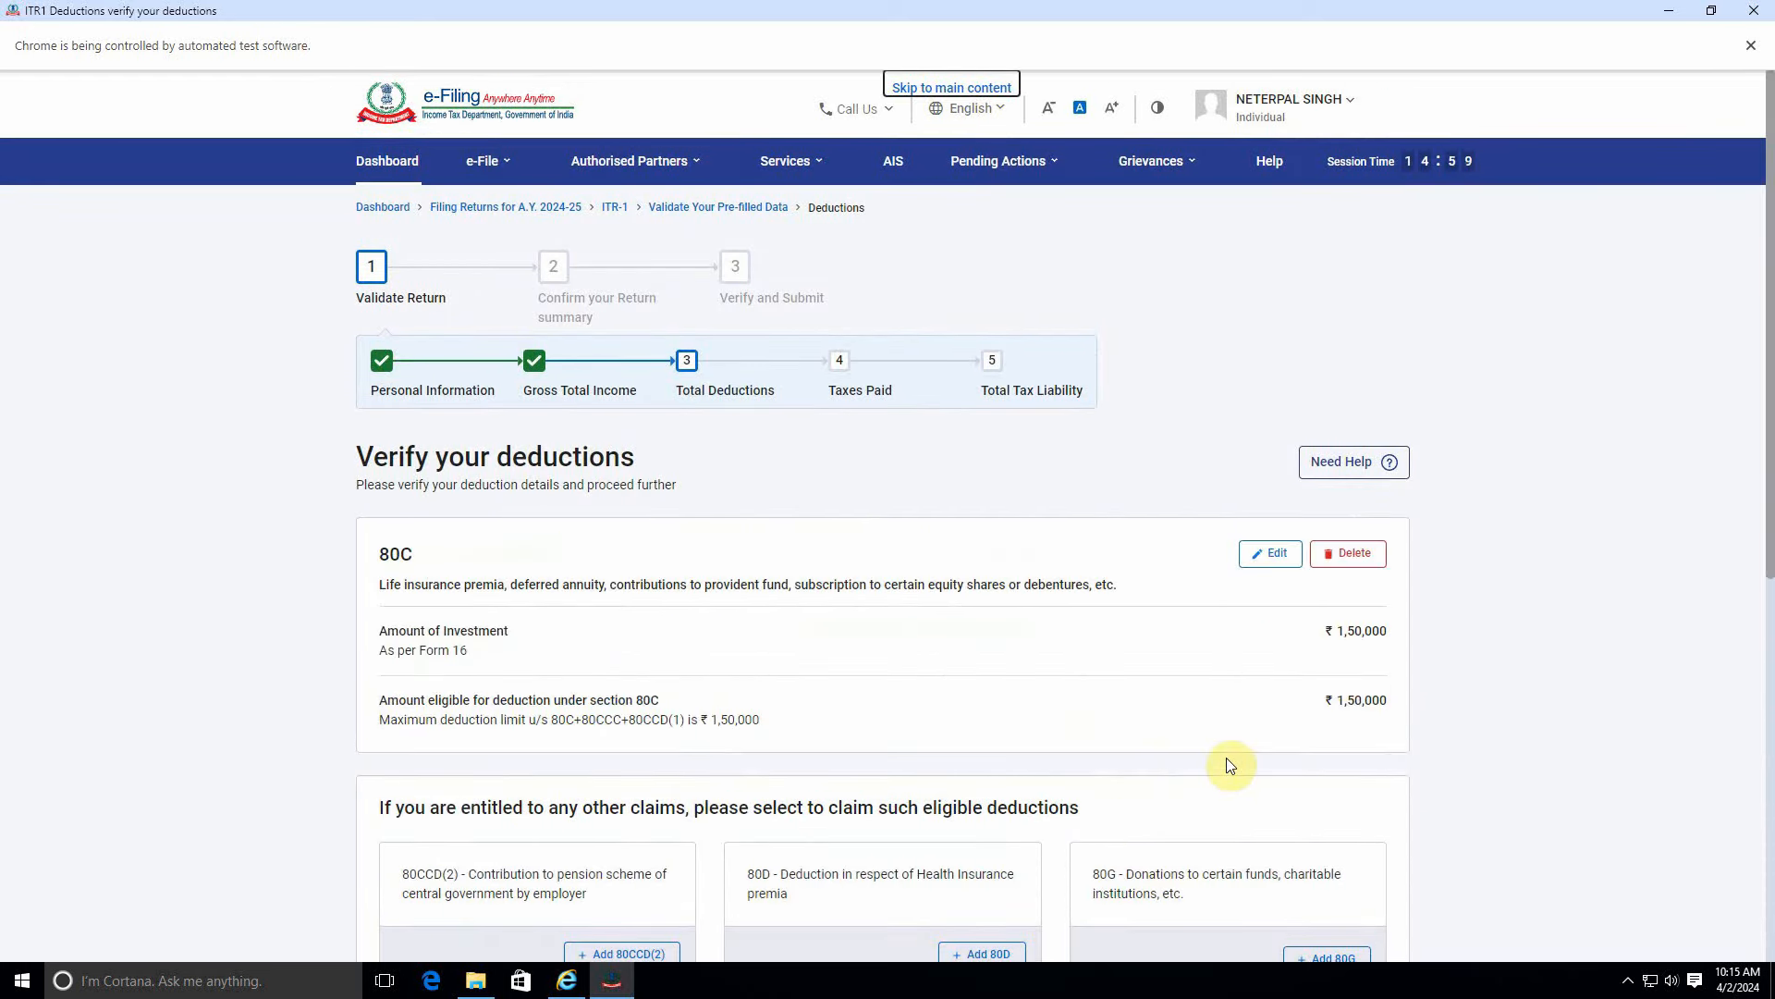
pyautogui.scroll(-7, 1229, 758)
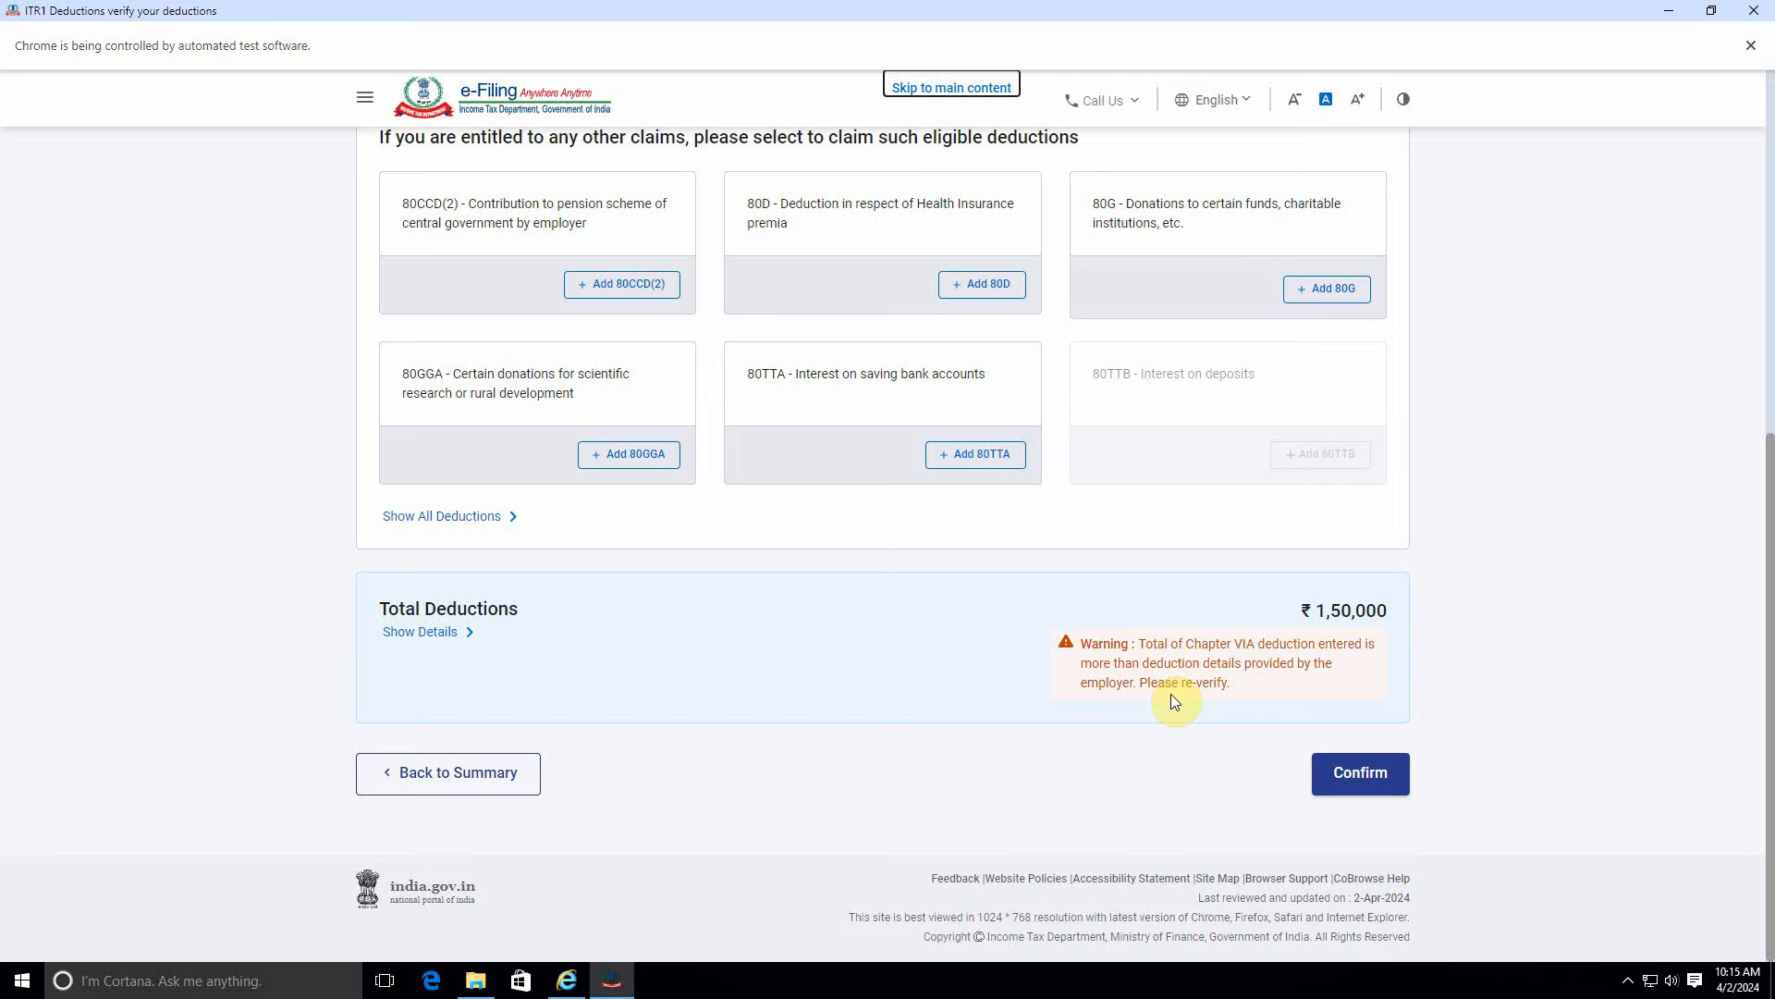
pyautogui.scroll(4, 1183, 707)
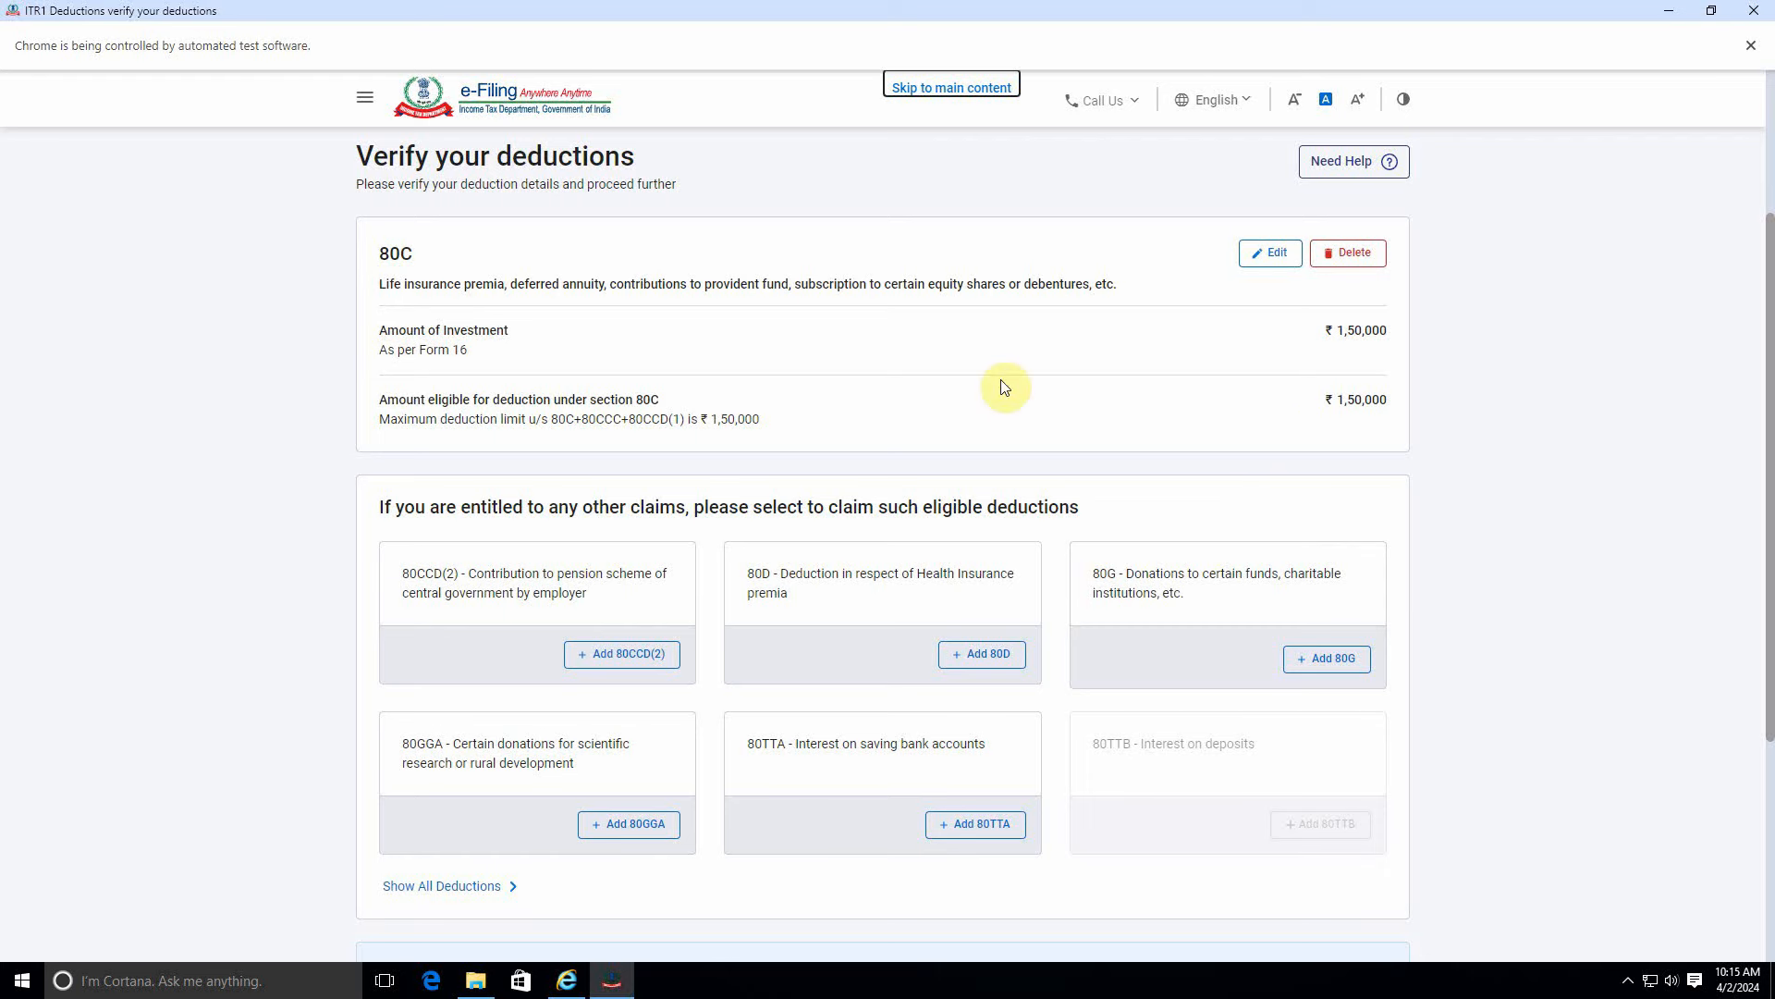
pyautogui.scroll(-3, 1201, 448)
pyautogui.scroll(-1, 1061, 545)
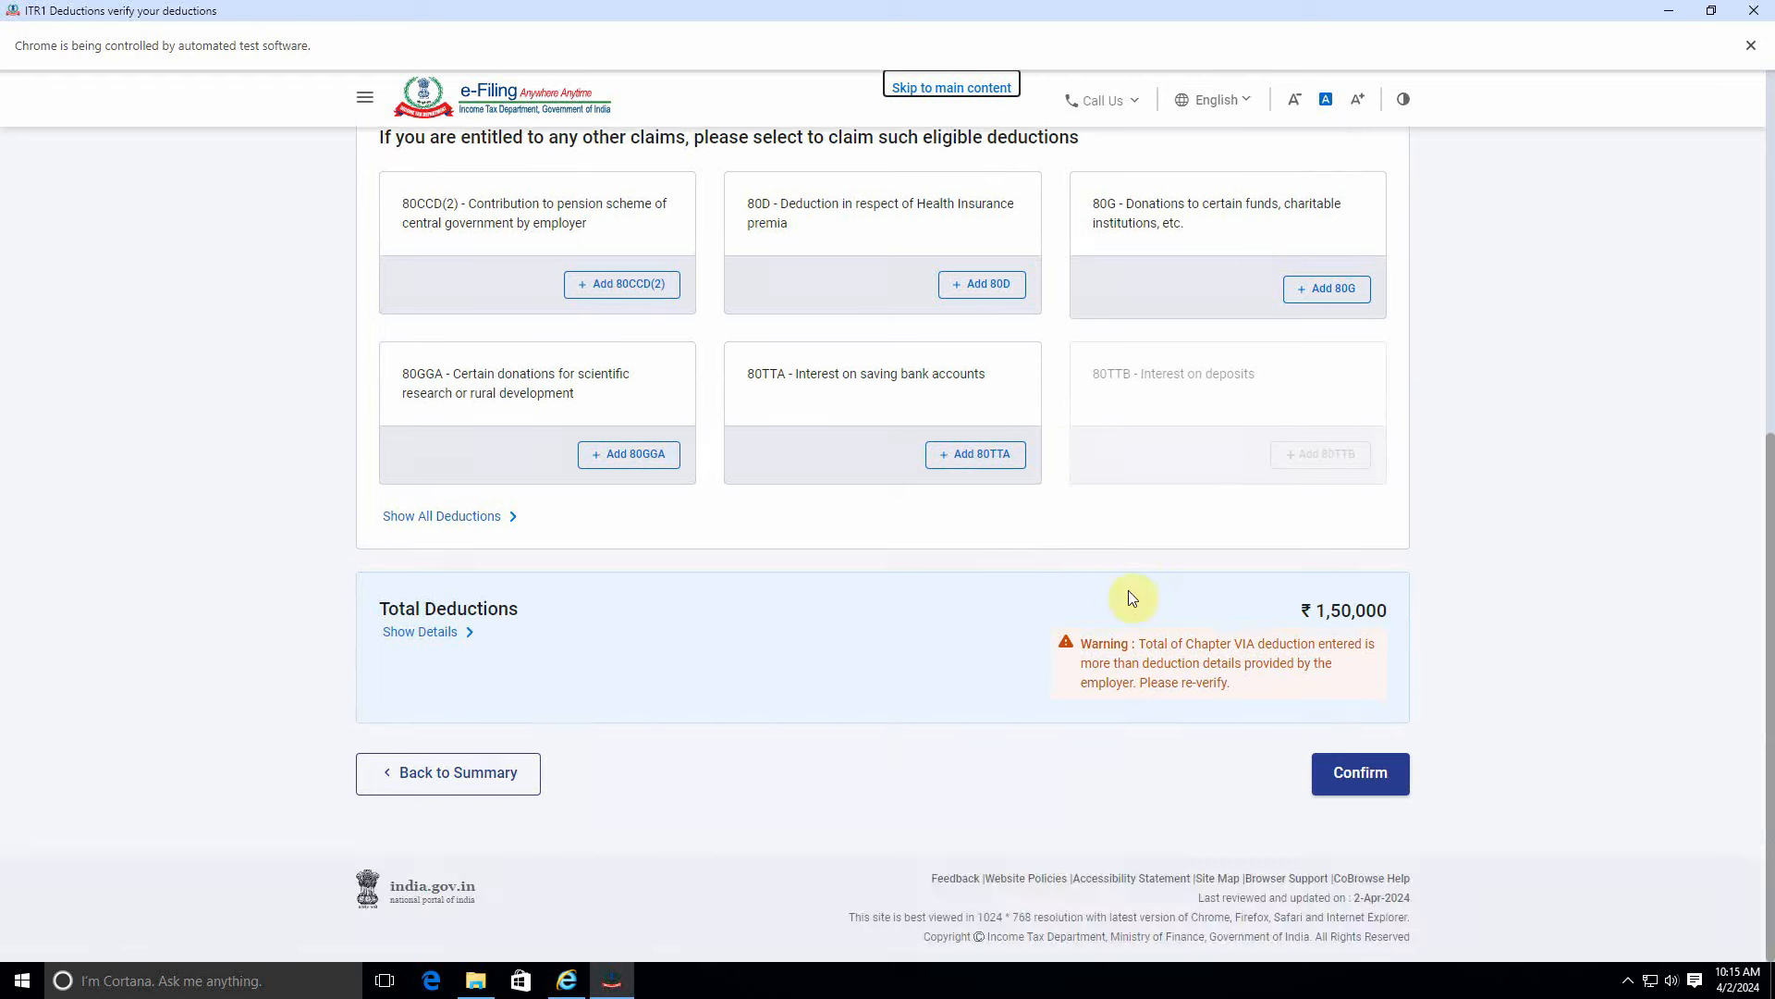
# Confirm the deductions and reopen the Personal Information section from the summary.
pyautogui.click(1376, 779)
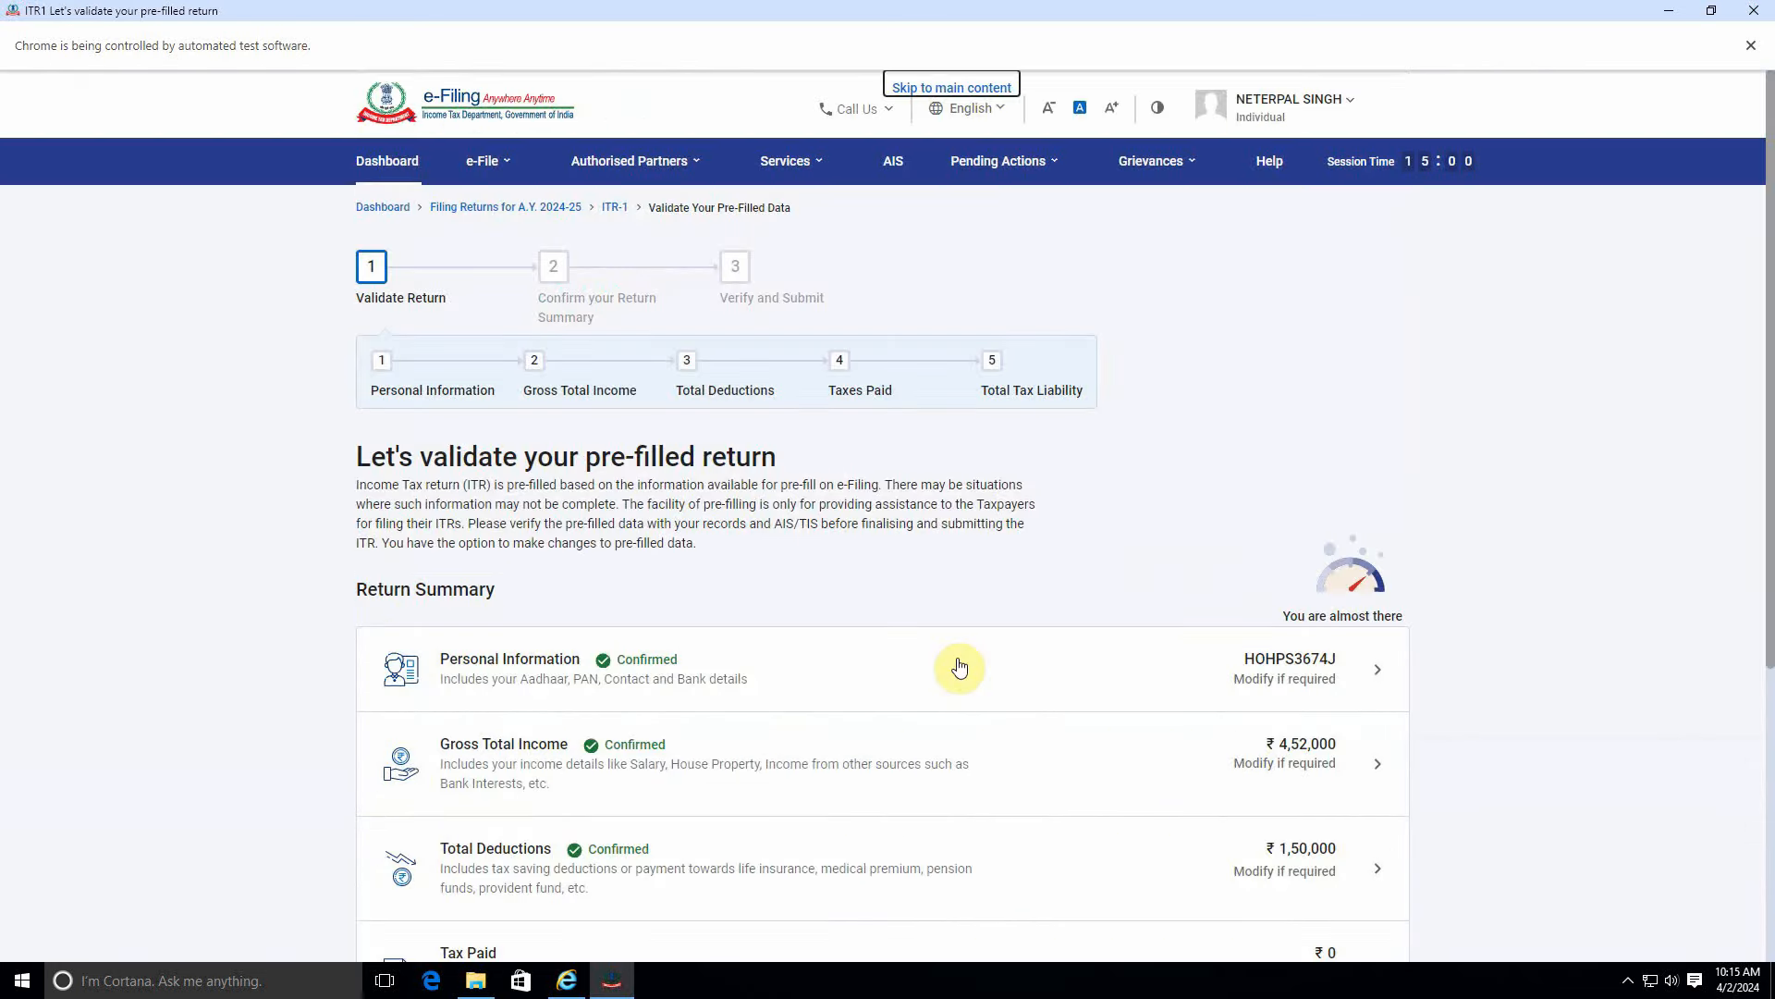
pyautogui.scroll(-2, 1048, 676)
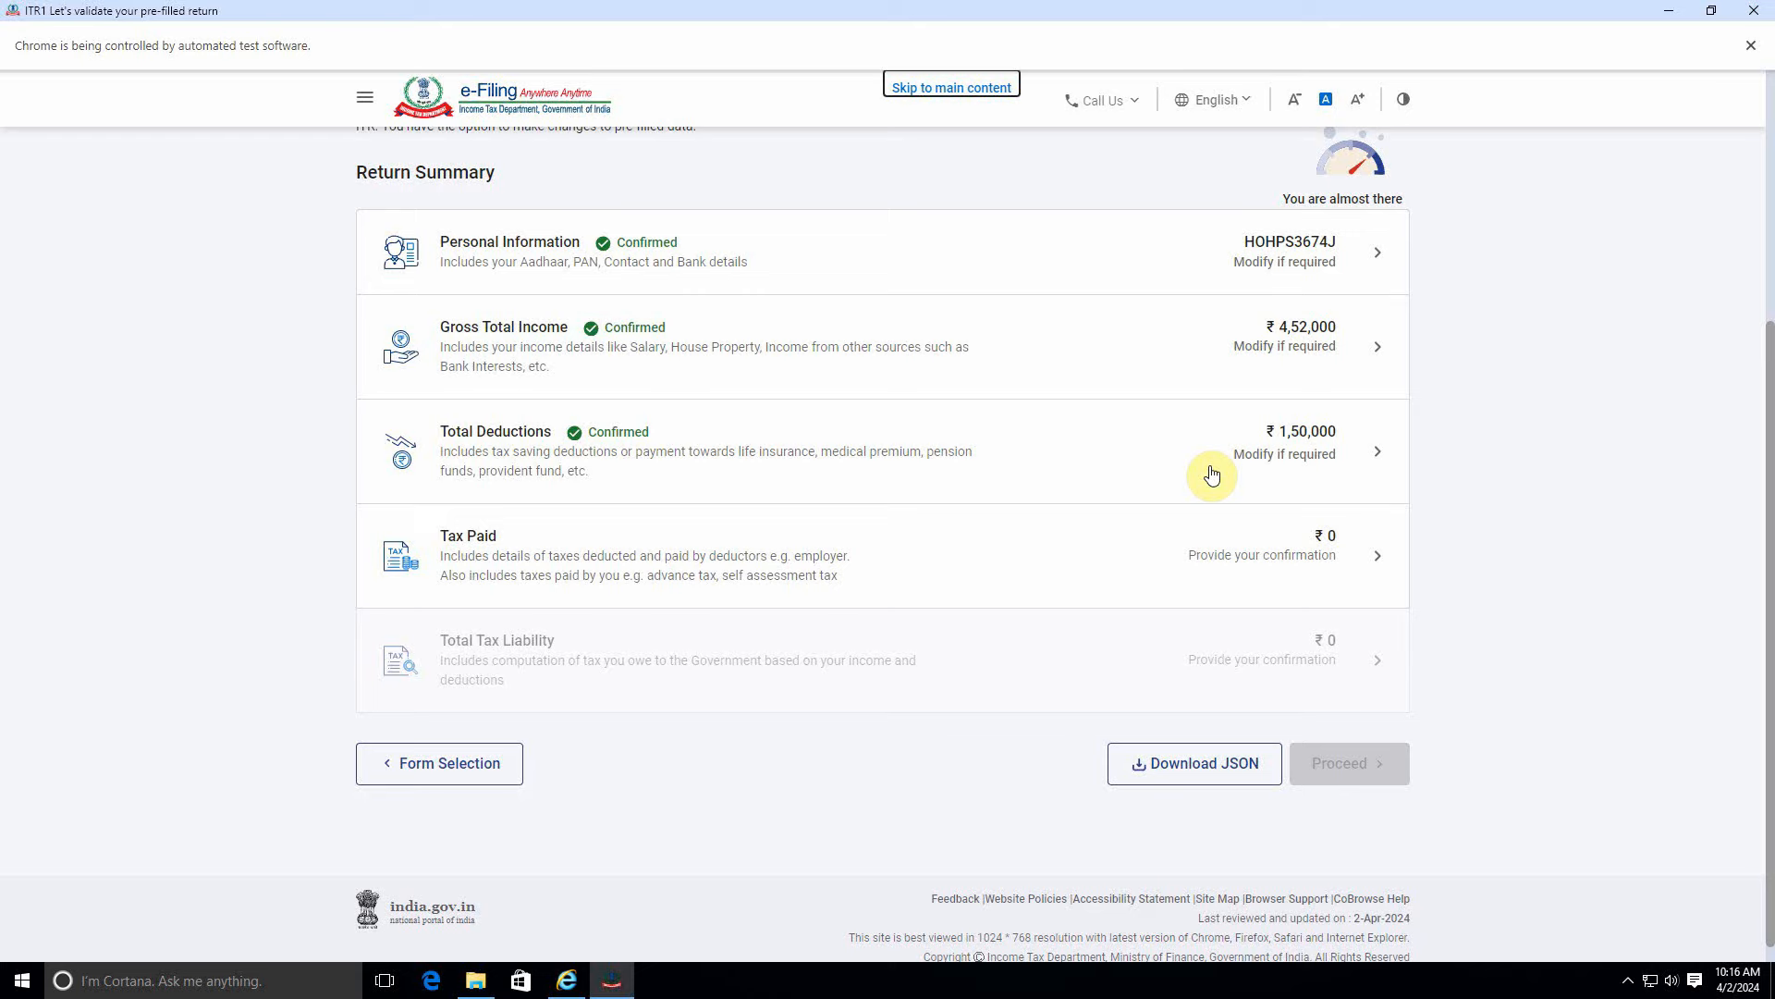
pyautogui.click(811, 250)
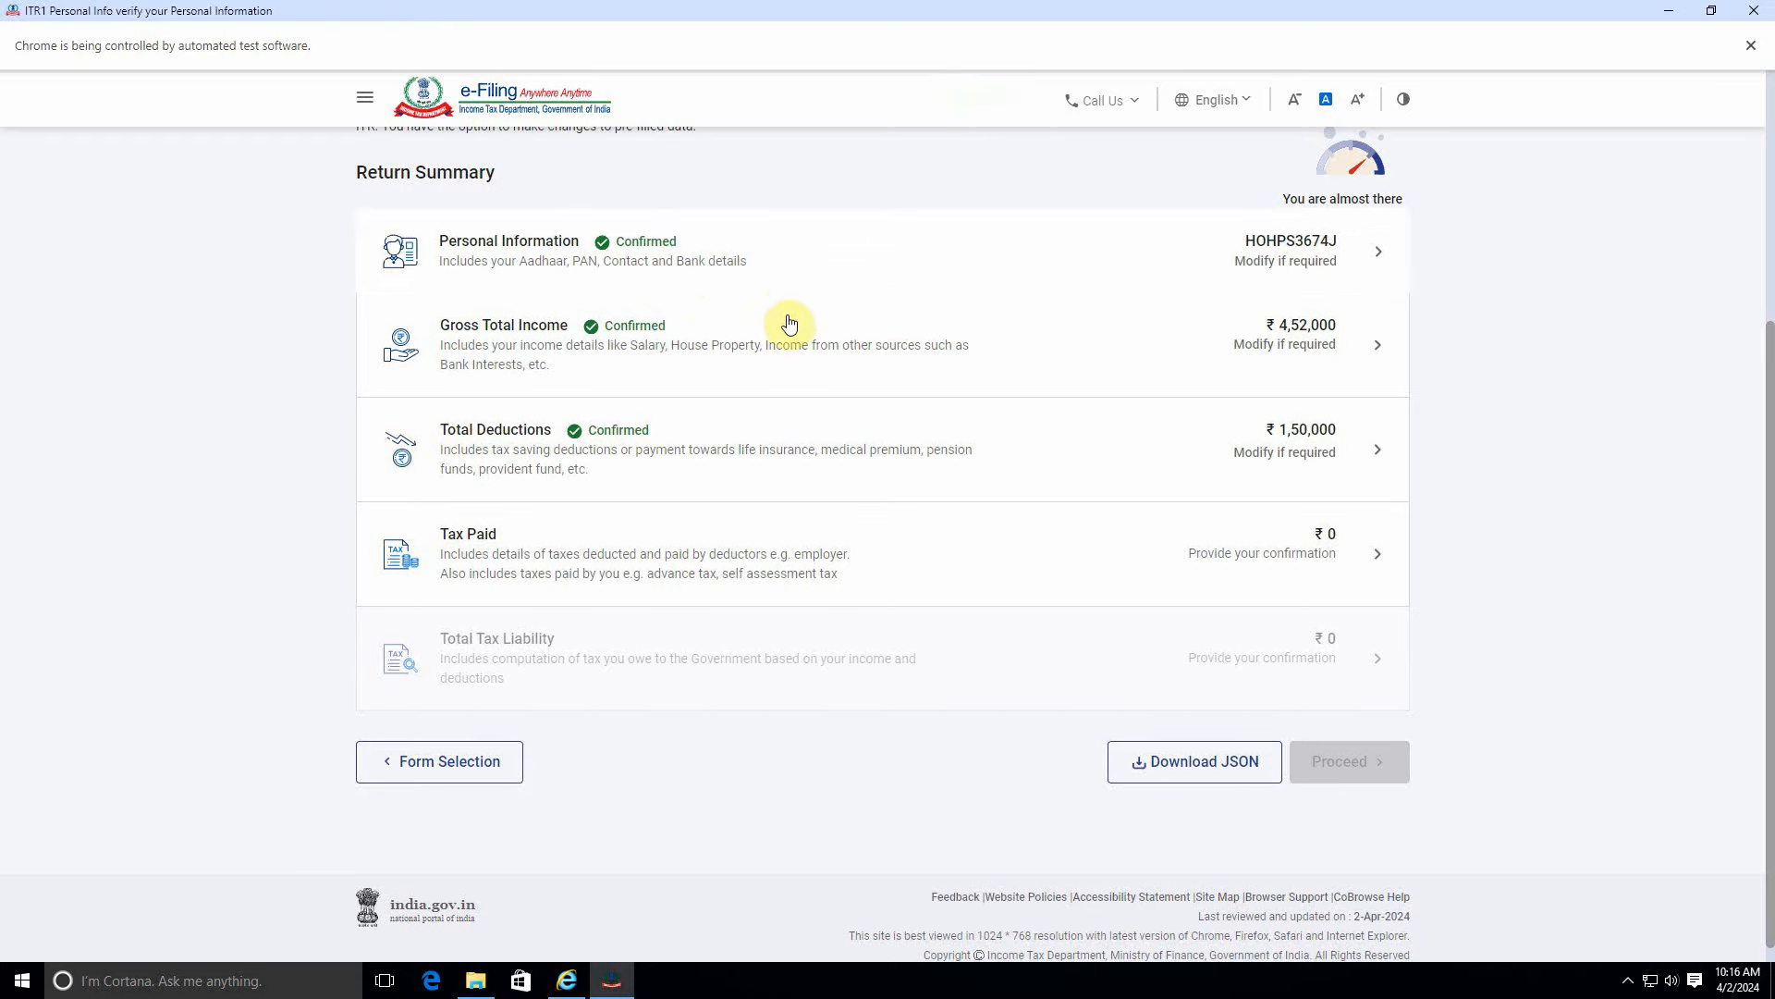
pyautogui.scroll(-10, 794, 527)
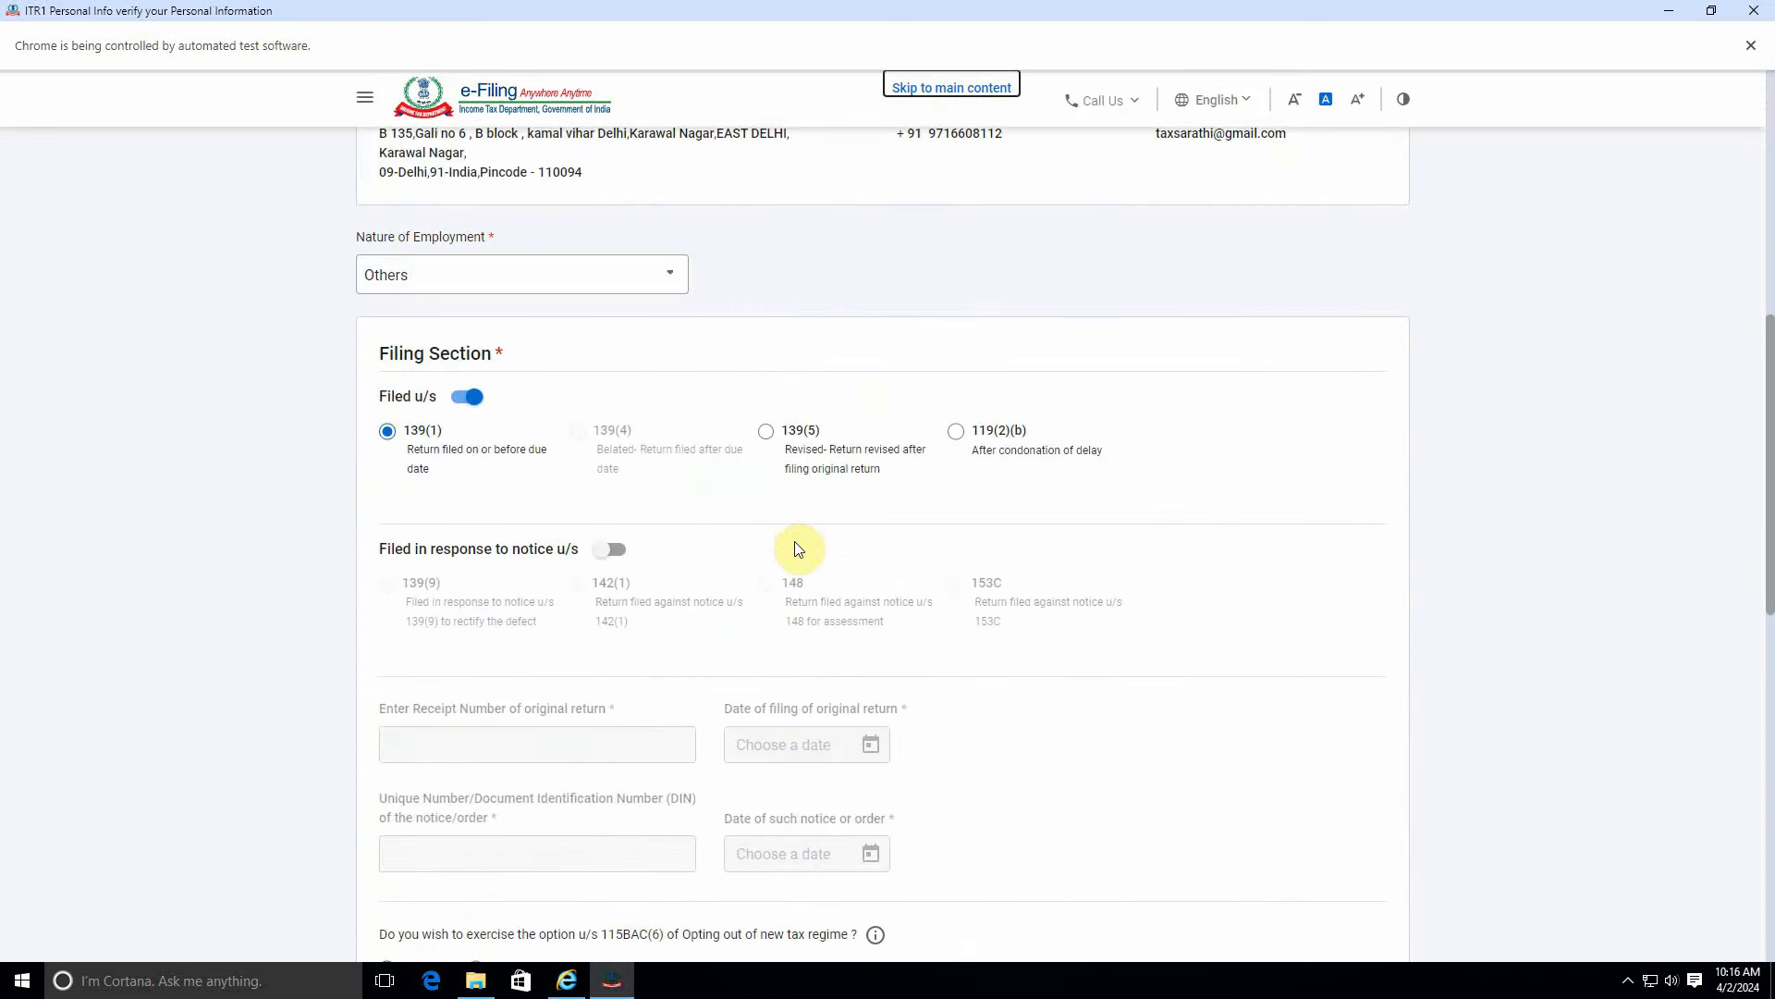
pyautogui.scroll(-7, 795, 540)
pyautogui.scroll(5, 792, 536)
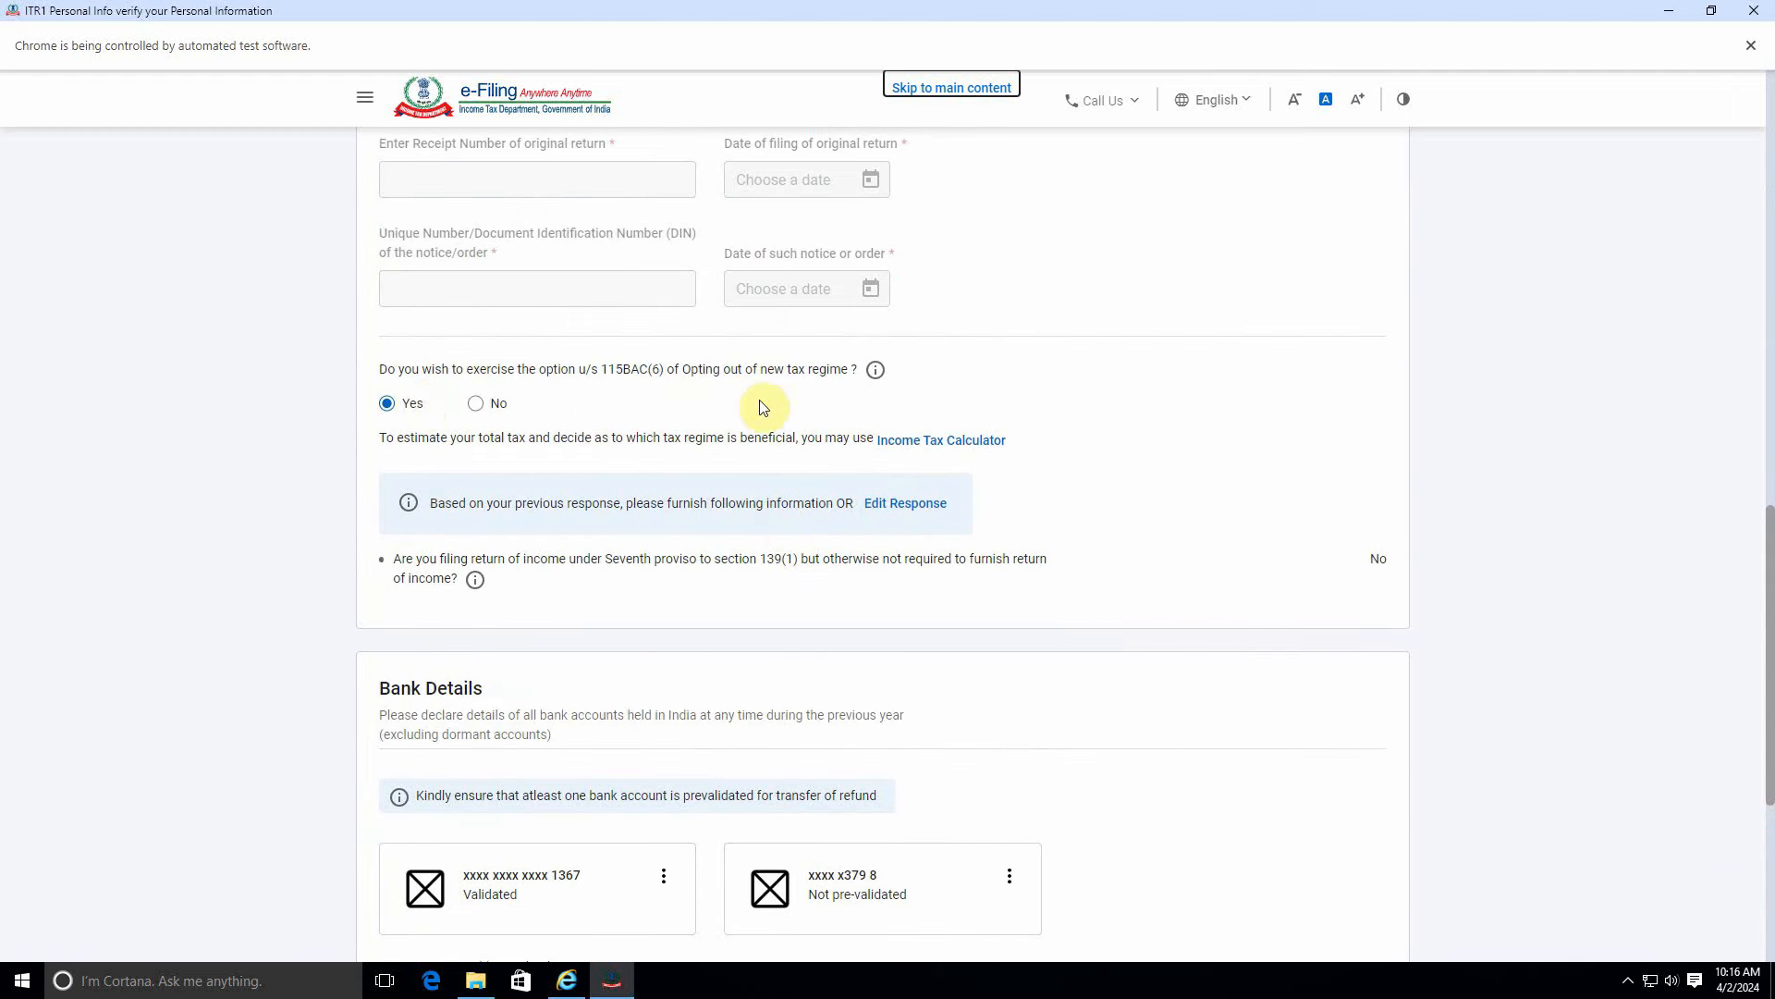
# Read the 115BAC(6) explanation, then answer No to stay in the new tax regime.
pyautogui.click(874, 374)
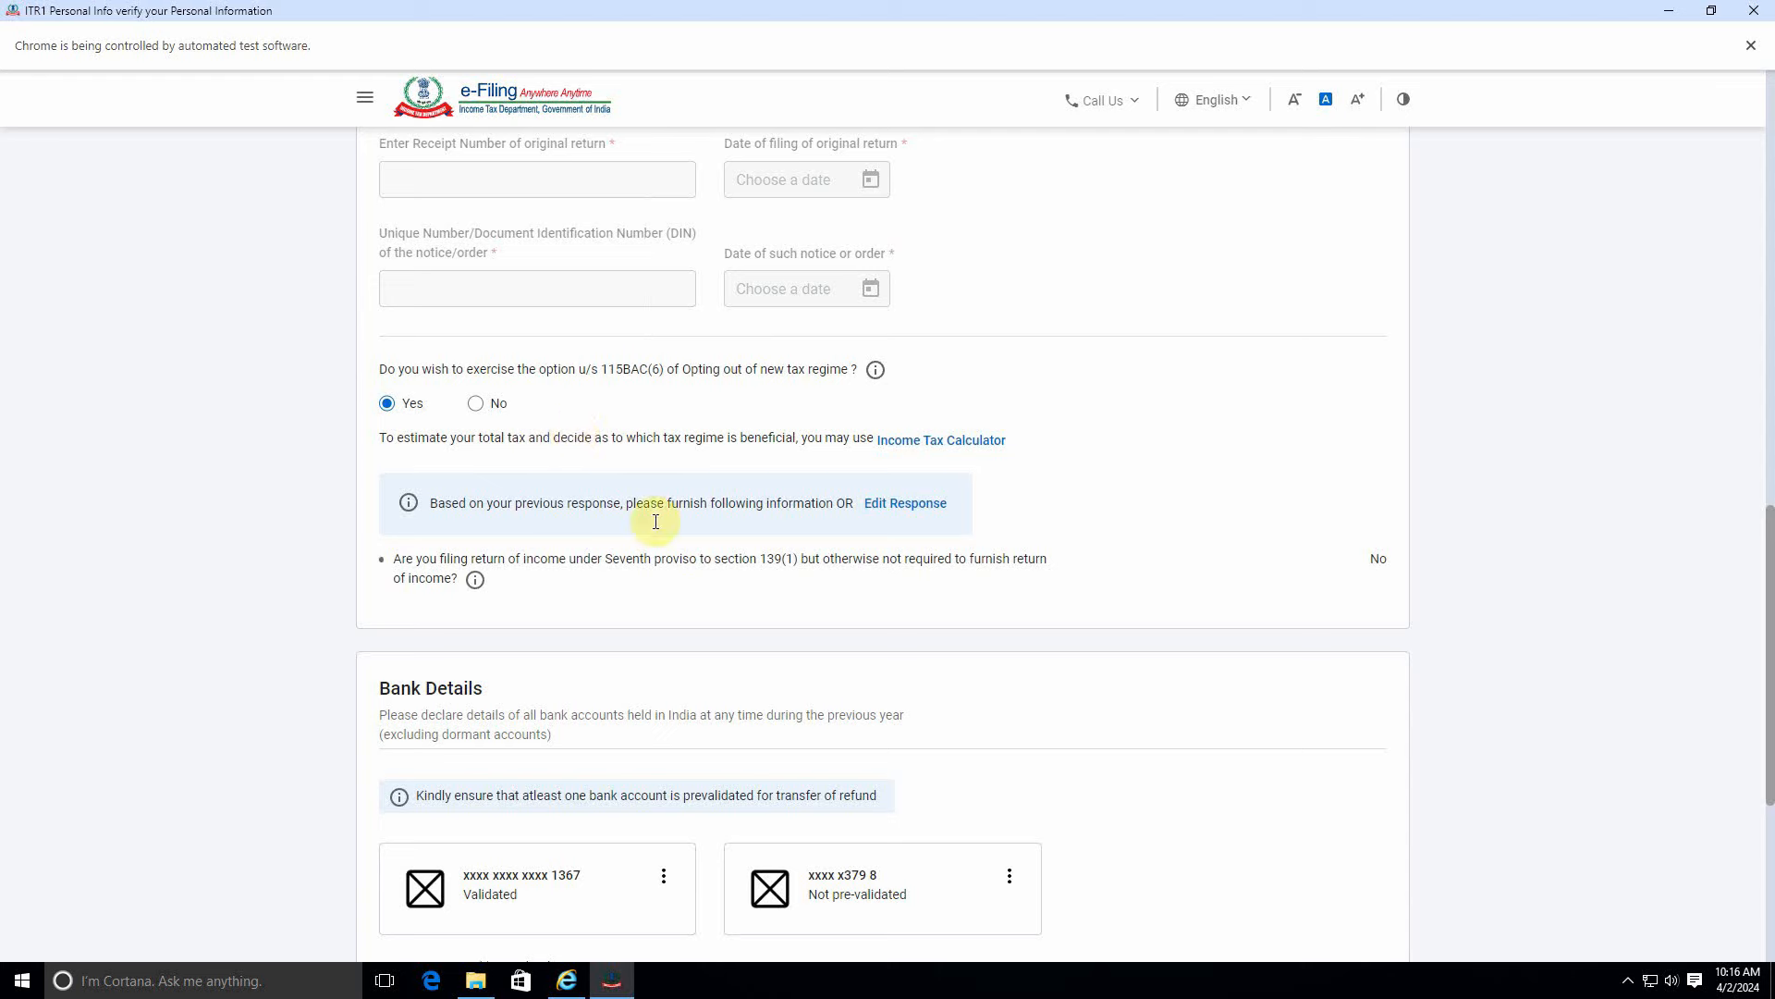
pyautogui.click(874, 371)
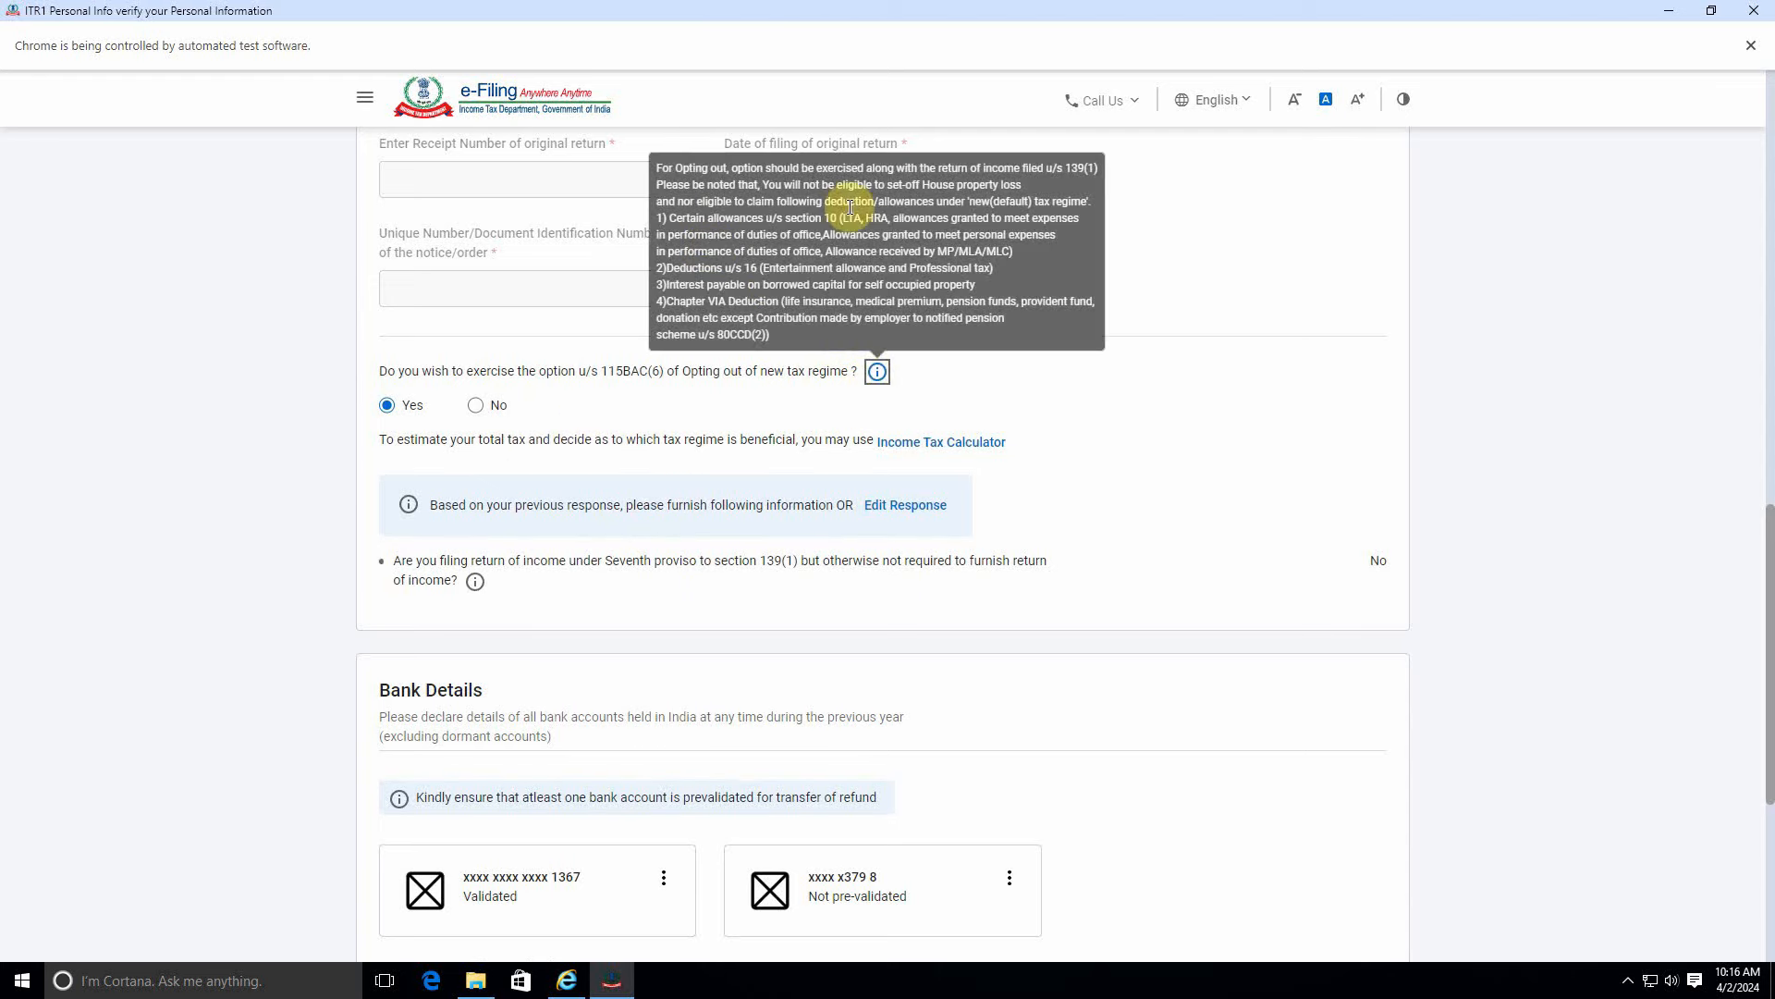
pyautogui.click(706, 430)
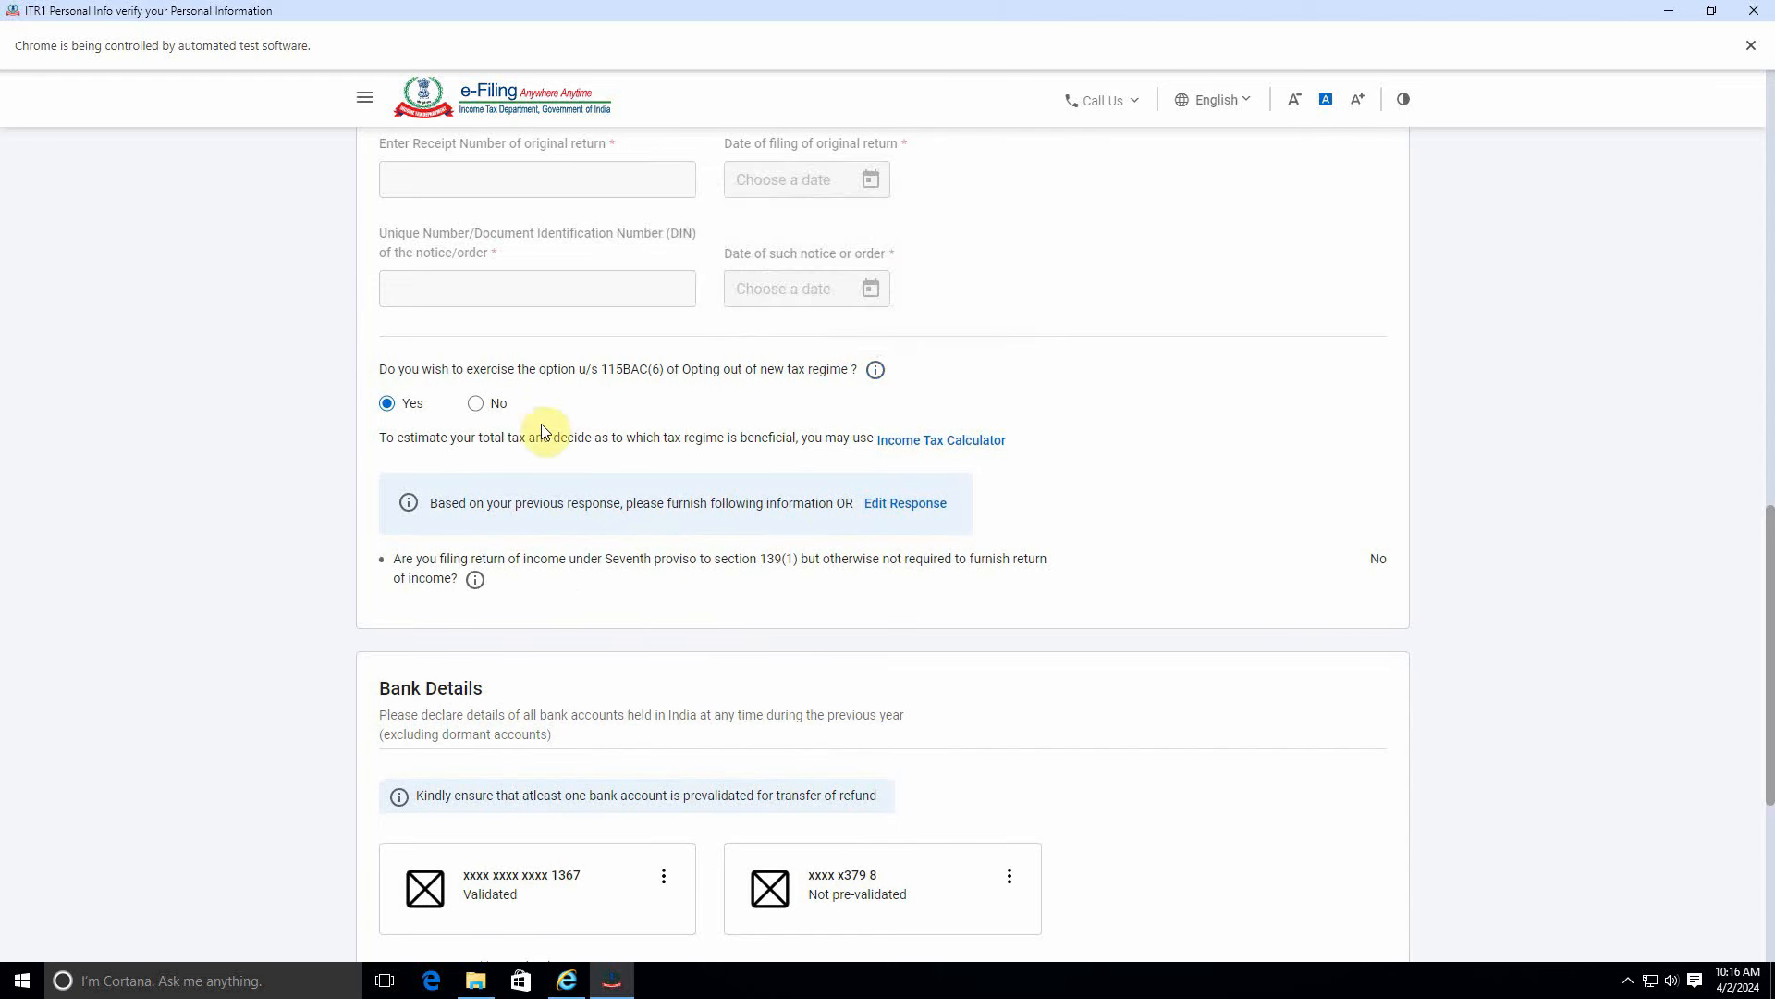
pyautogui.click(477, 404)
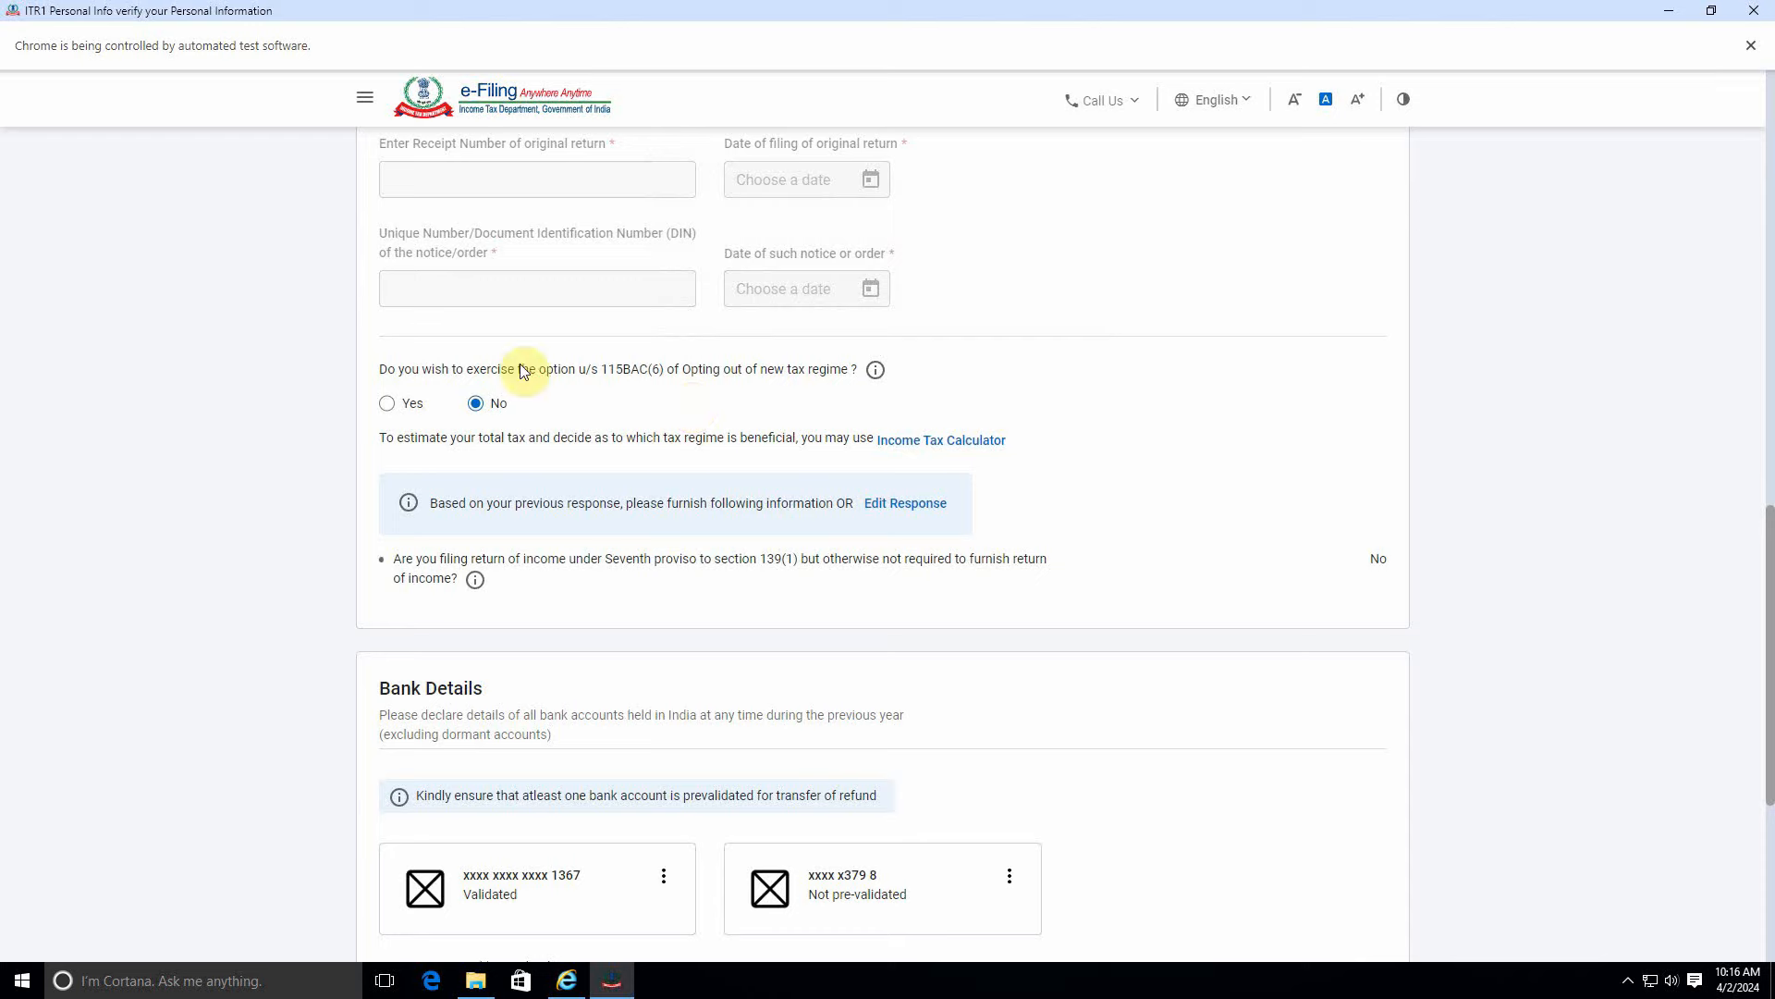
pyautogui.scroll(-3, 601, 442)
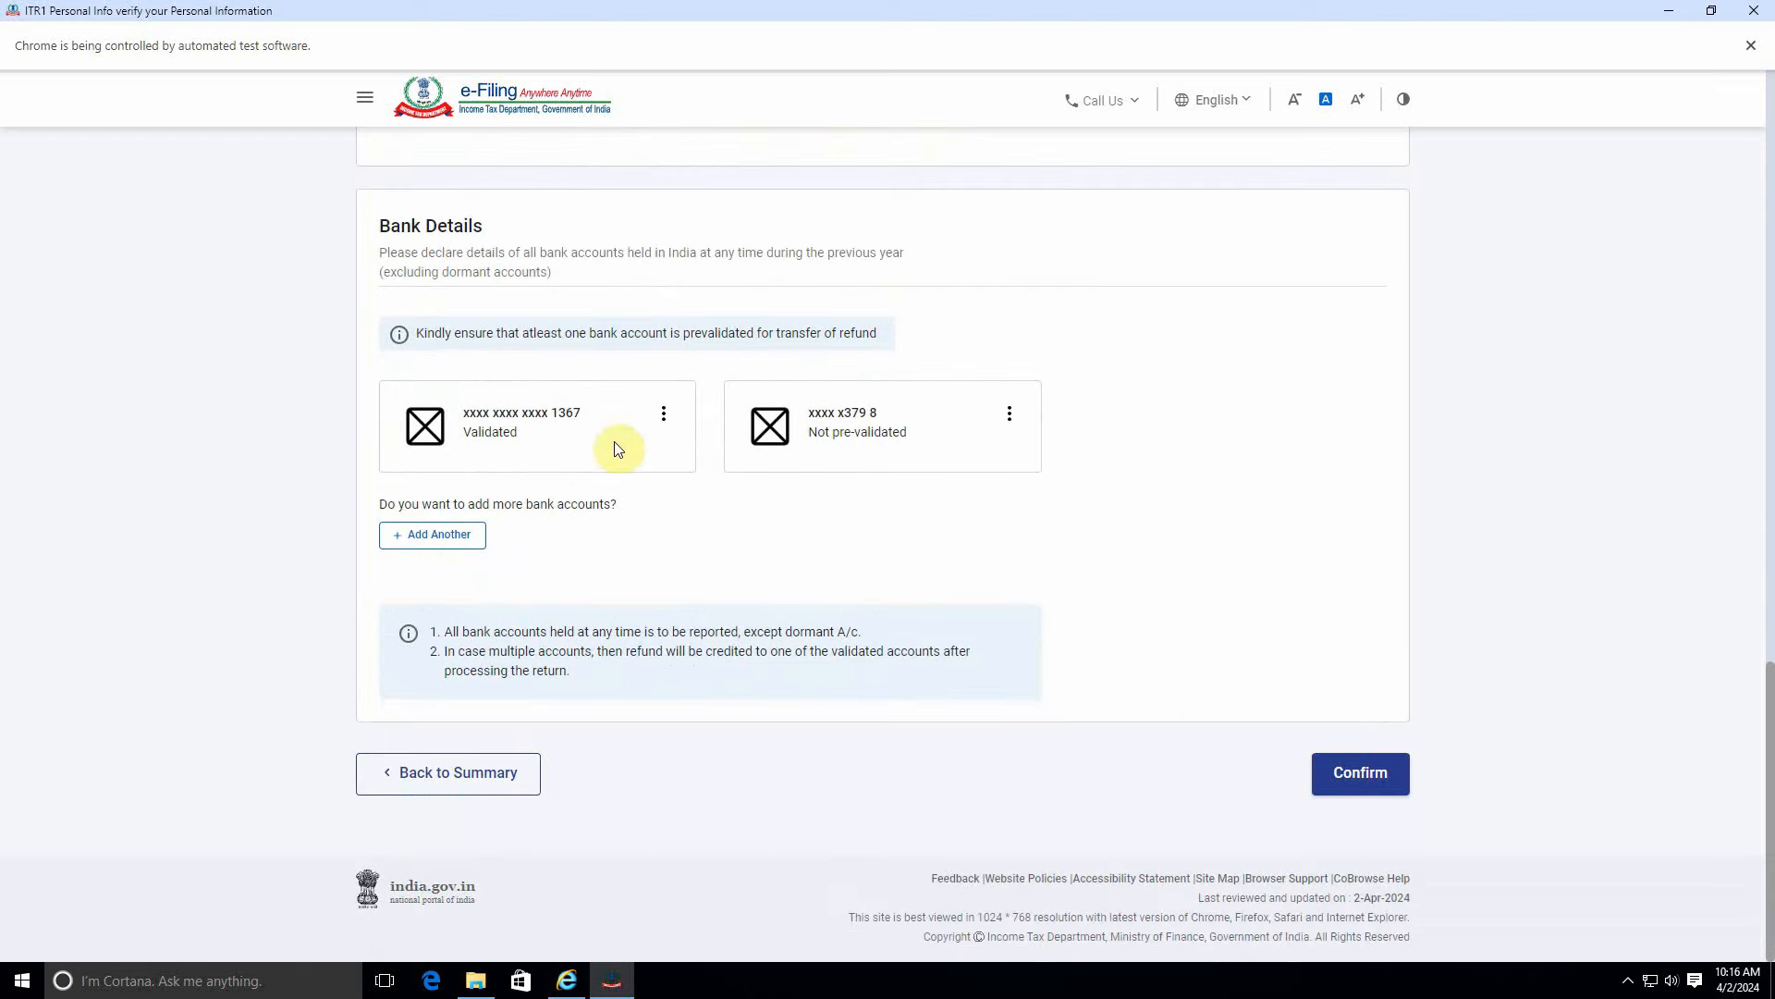
# Reconfirm personal information and the ₹4,52,000 gross total income, then go to Total Deductions.
pyautogui.click(1323, 768)
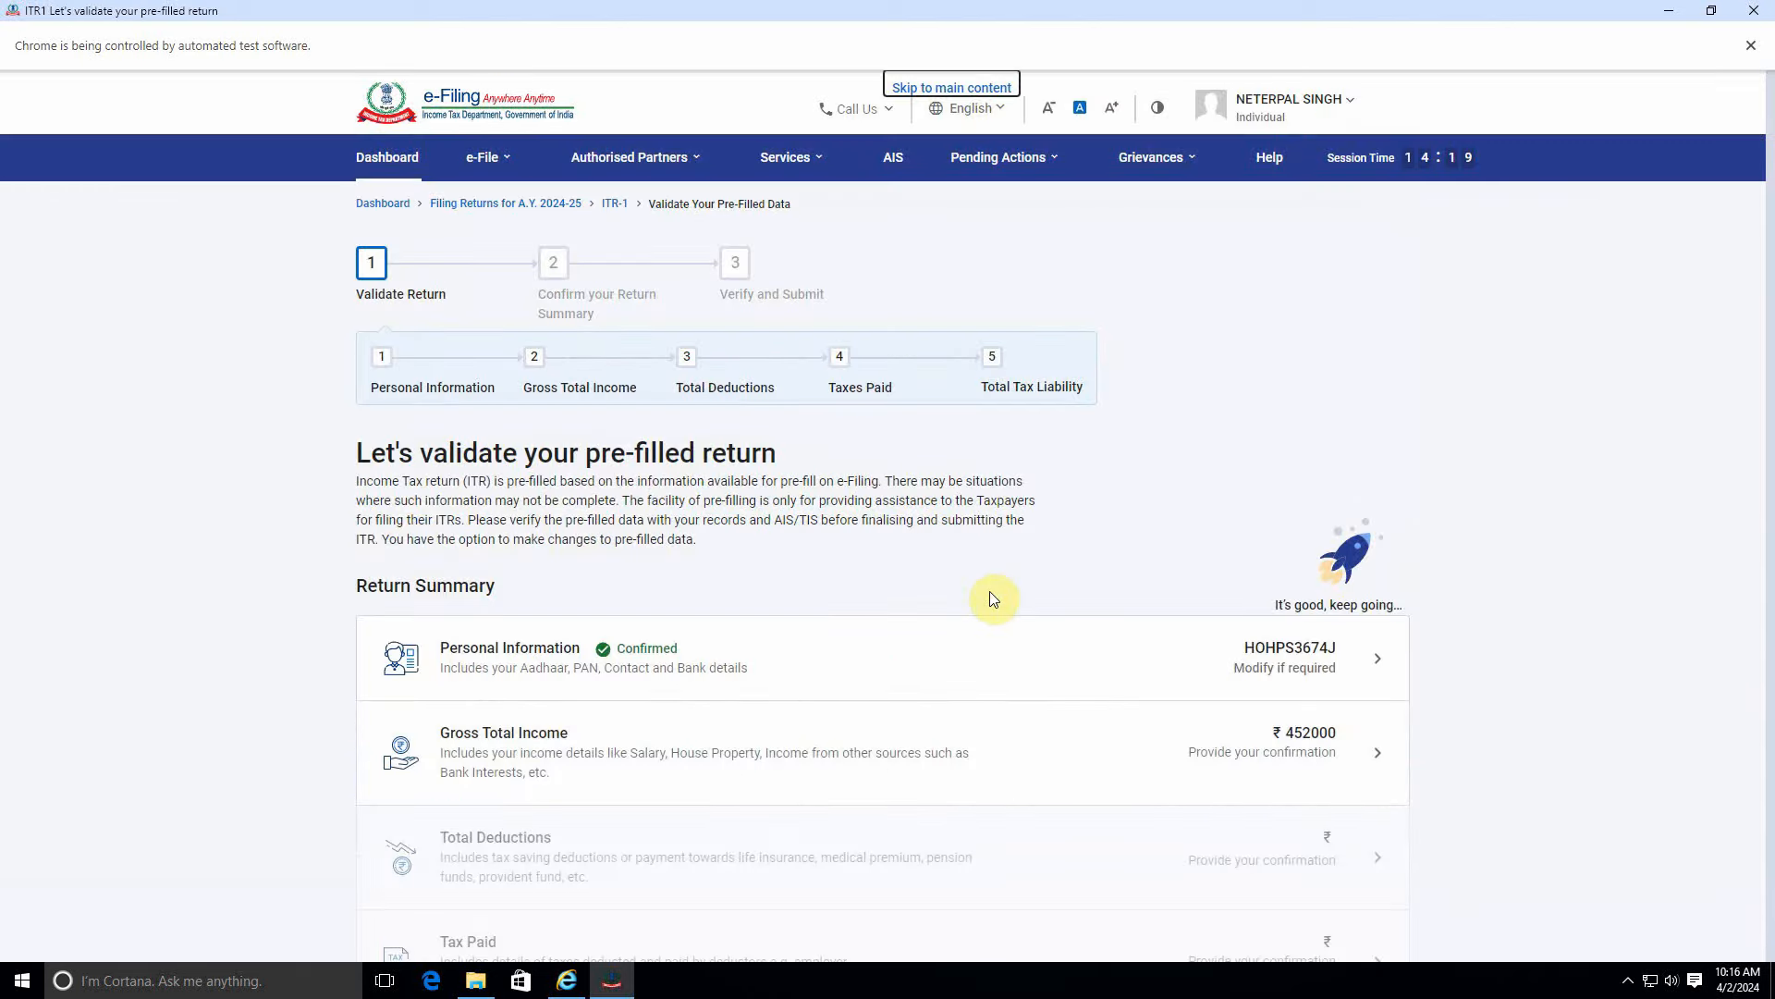
pyautogui.scroll(-3, 991, 597)
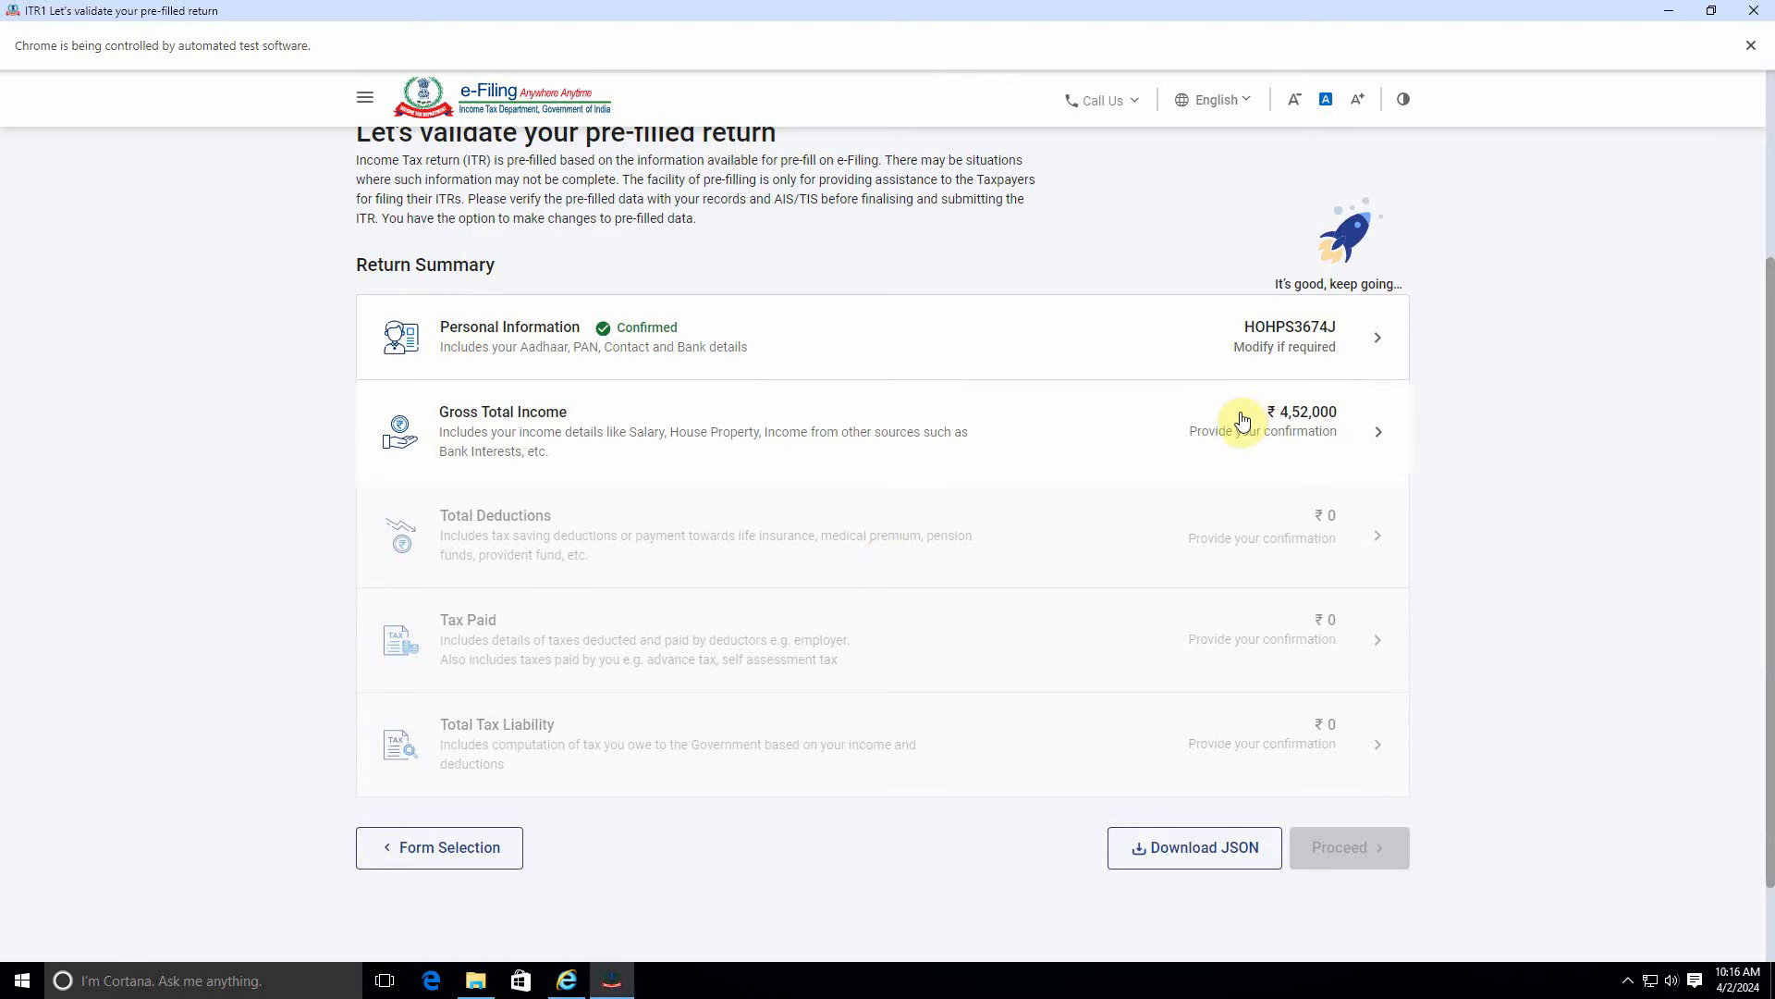
pyautogui.click(1240, 424)
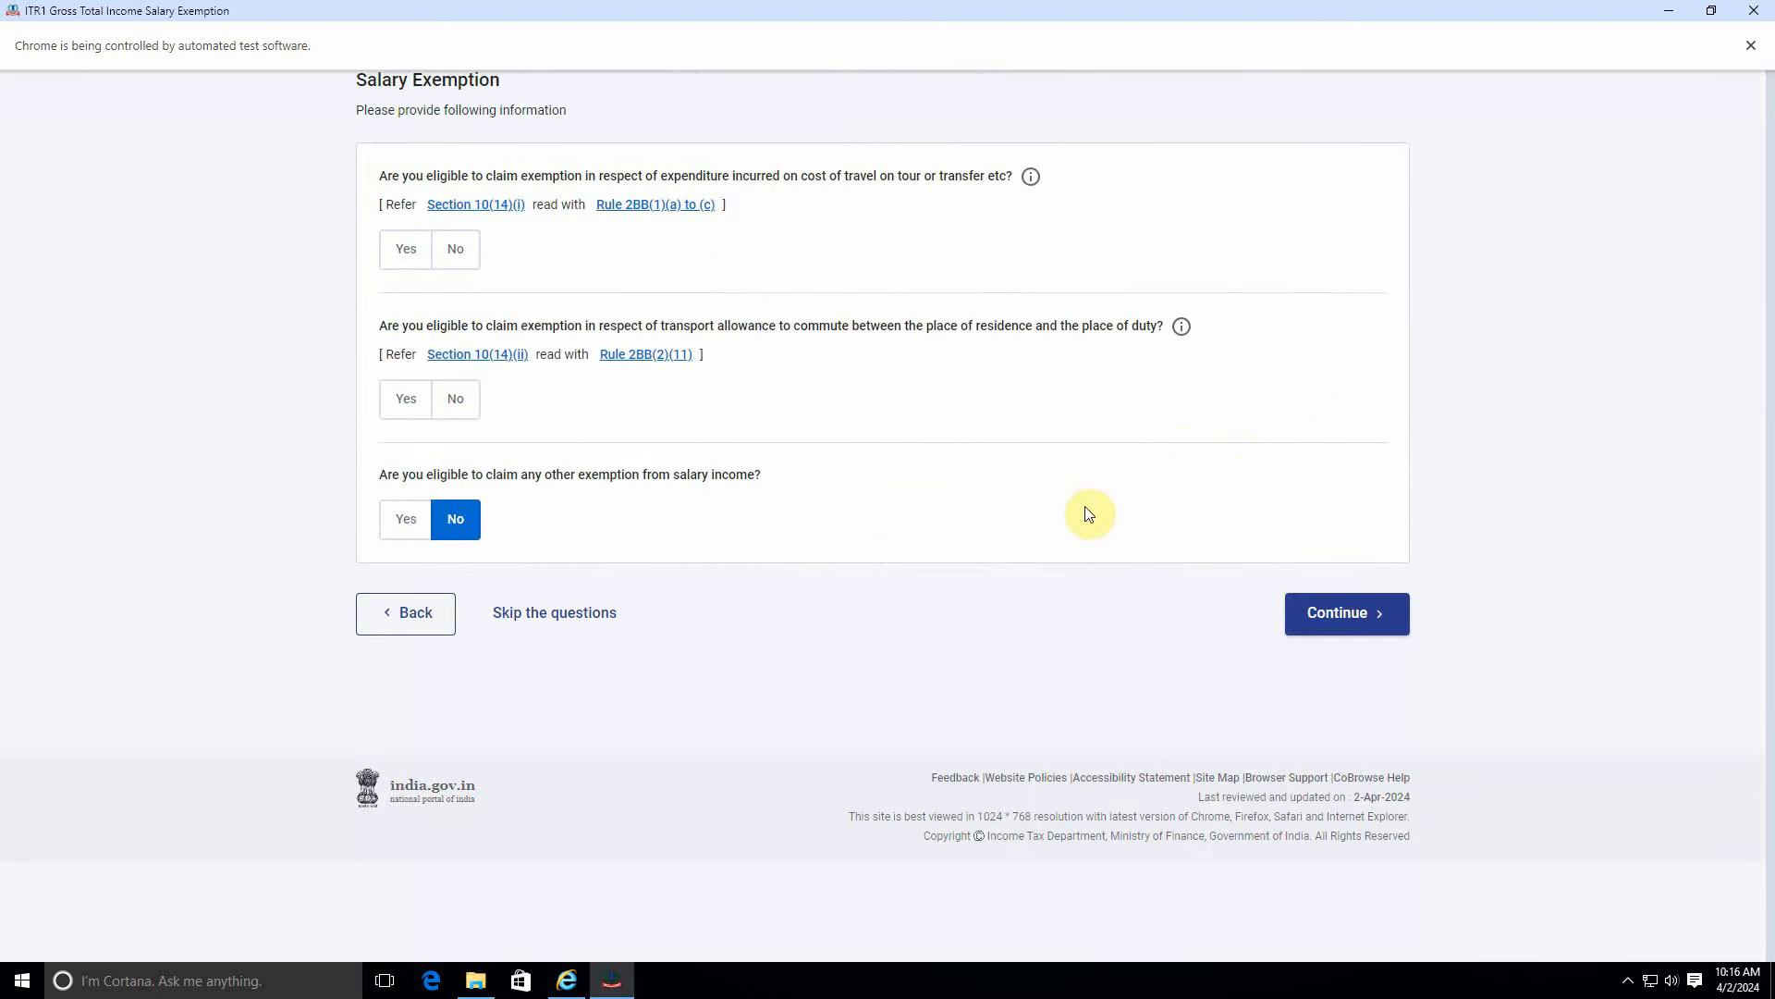
pyautogui.scroll(-2, 1095, 546)
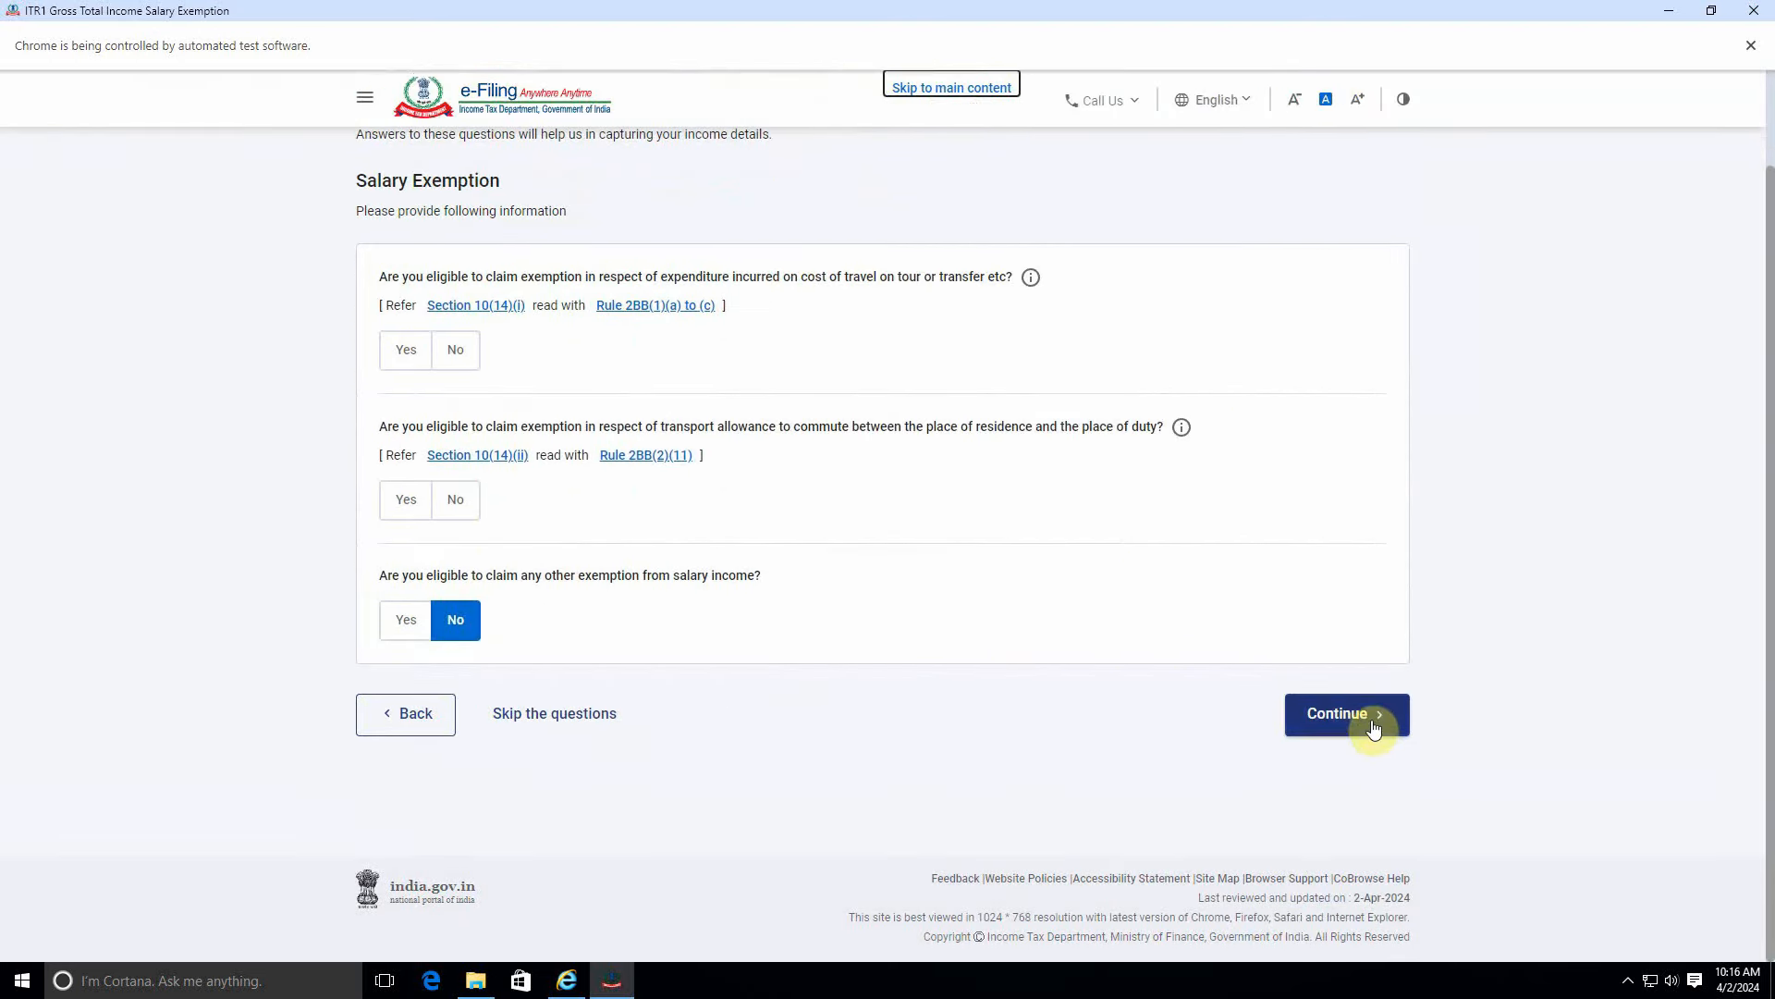
pyautogui.click(1374, 725)
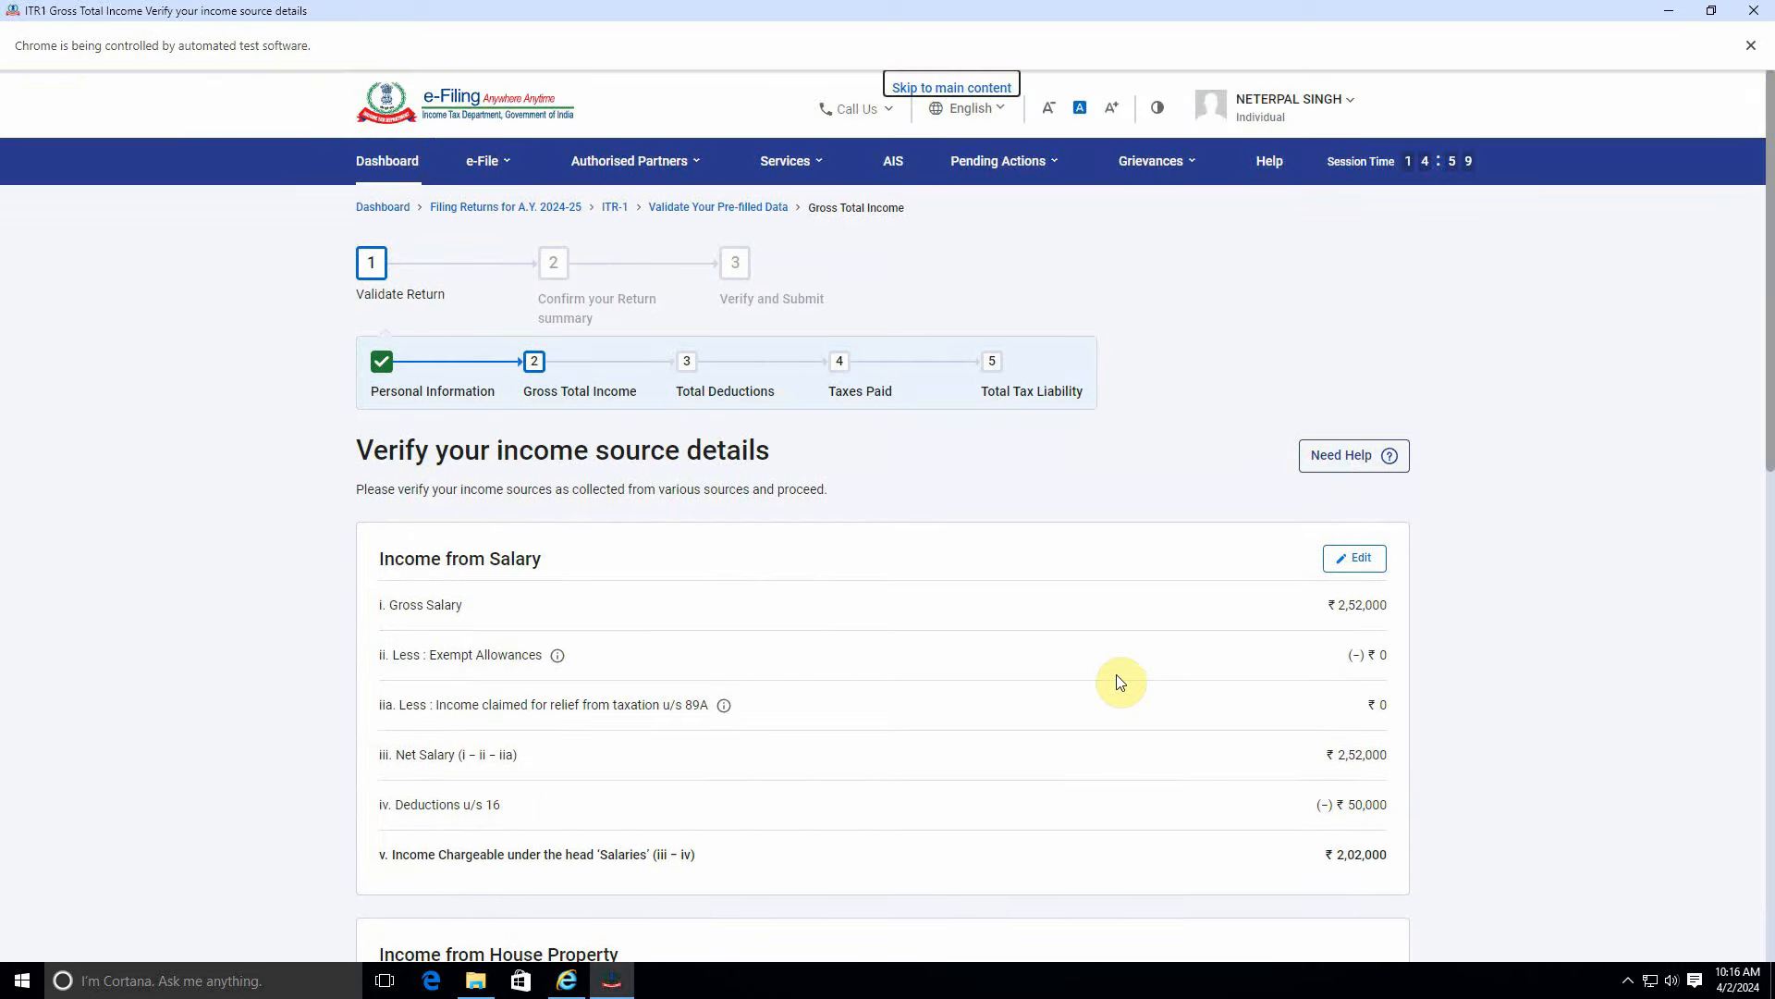
pyautogui.scroll(-10, 1120, 681)
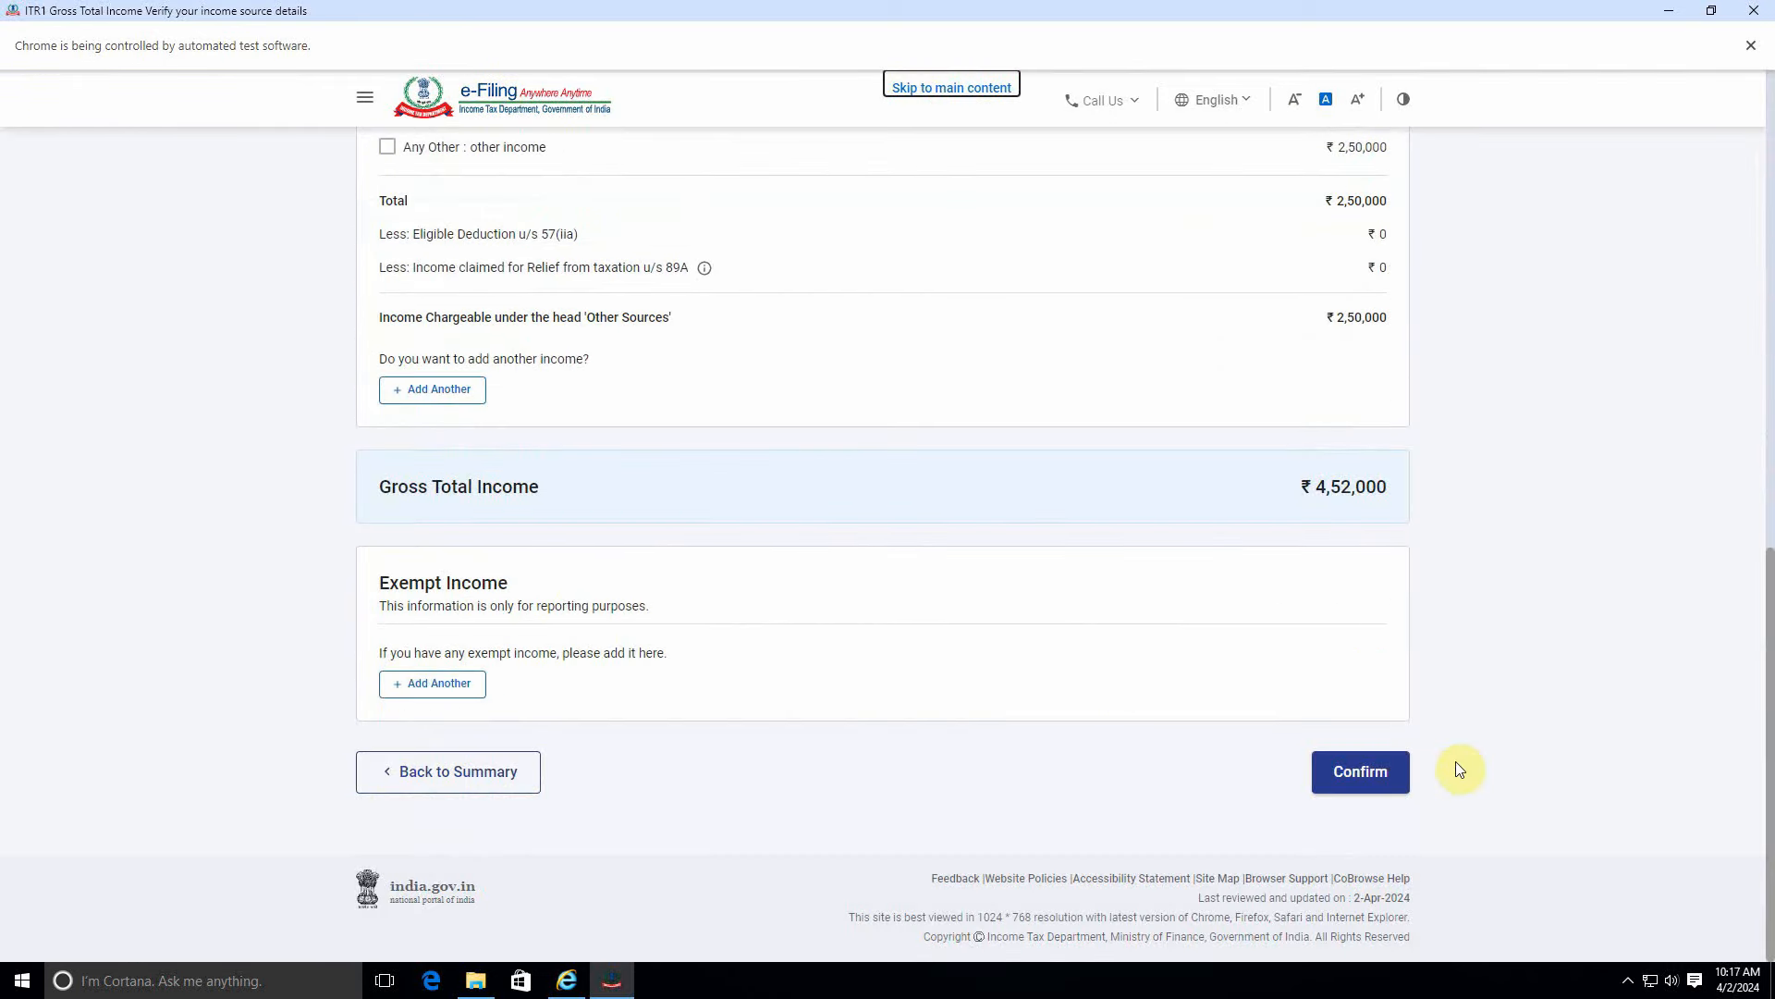
pyautogui.click(1373, 773)
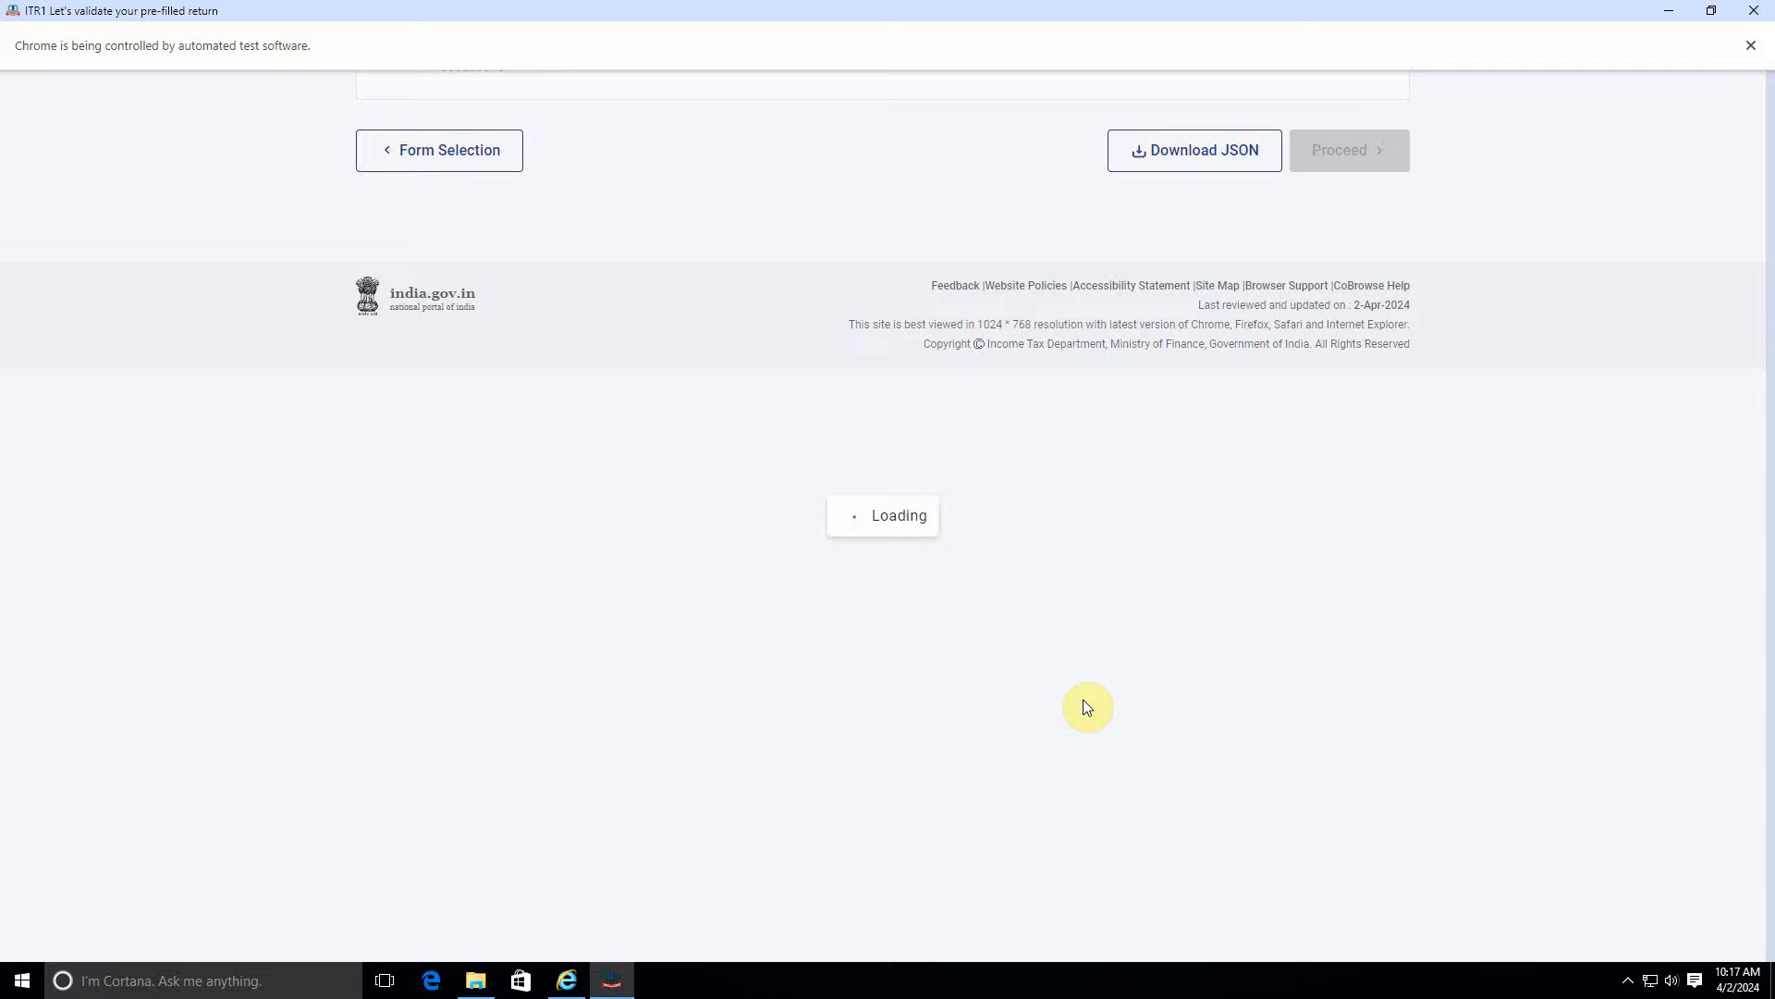
pyautogui.scroll(-5, 1082, 705)
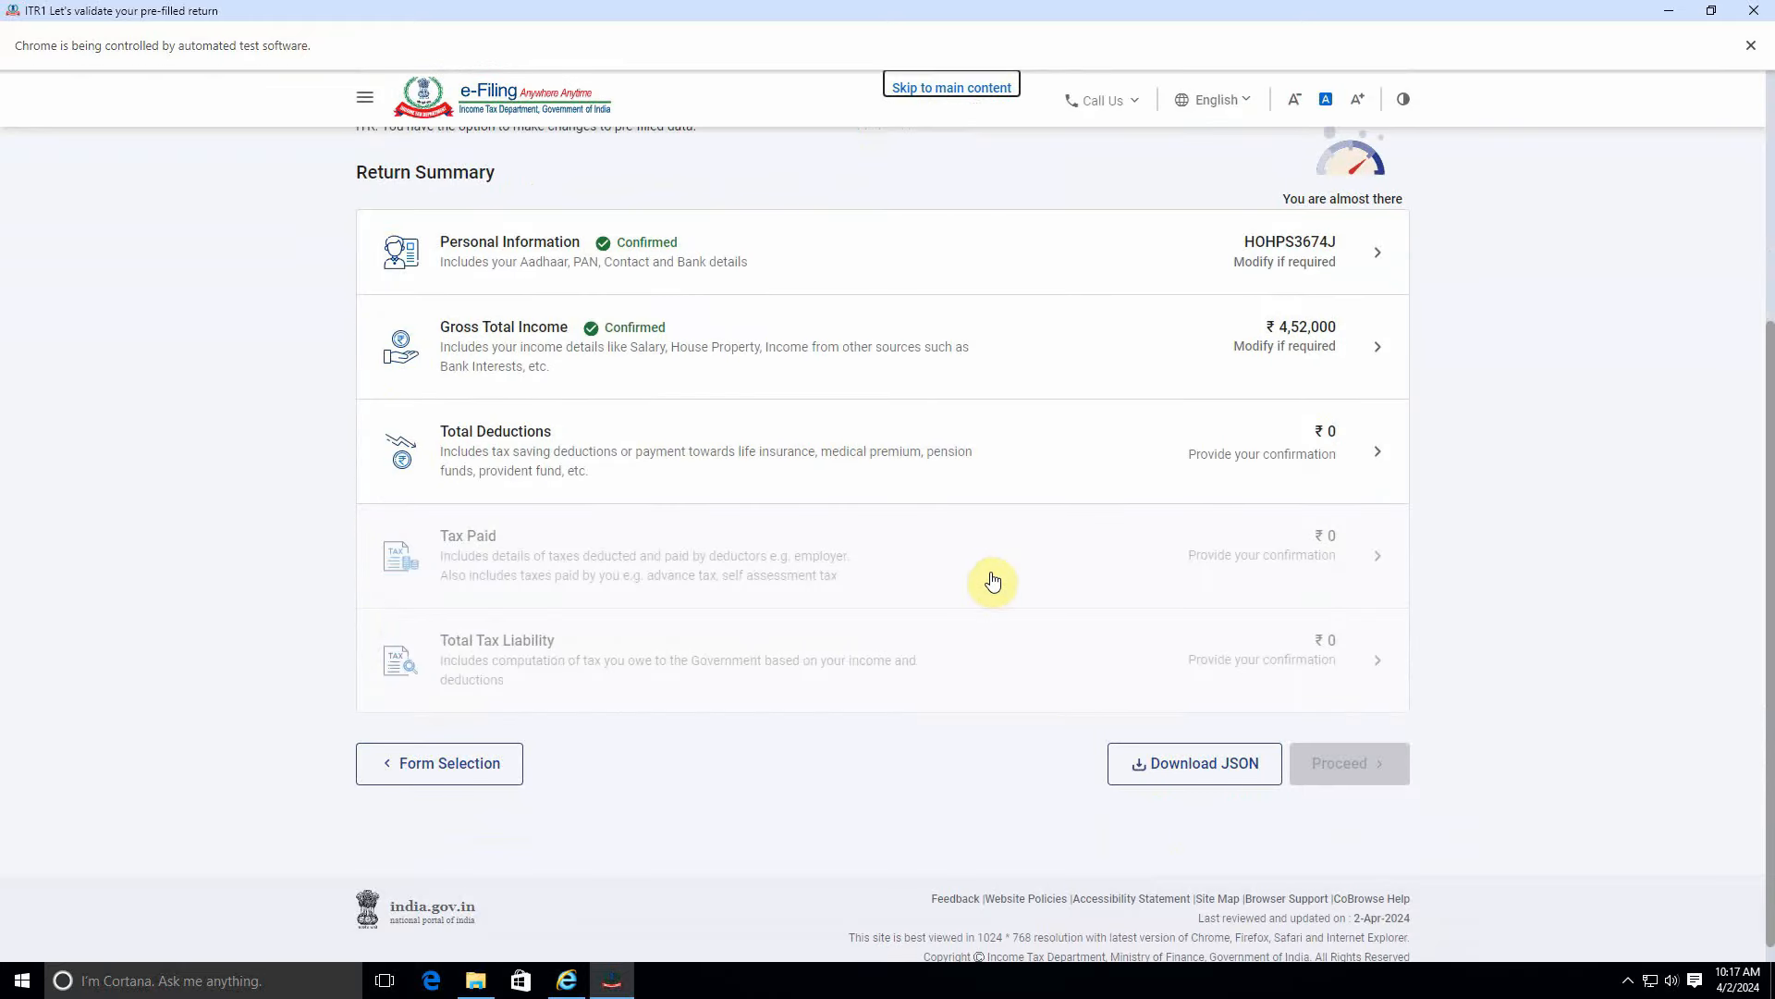
pyautogui.click(1062, 445)
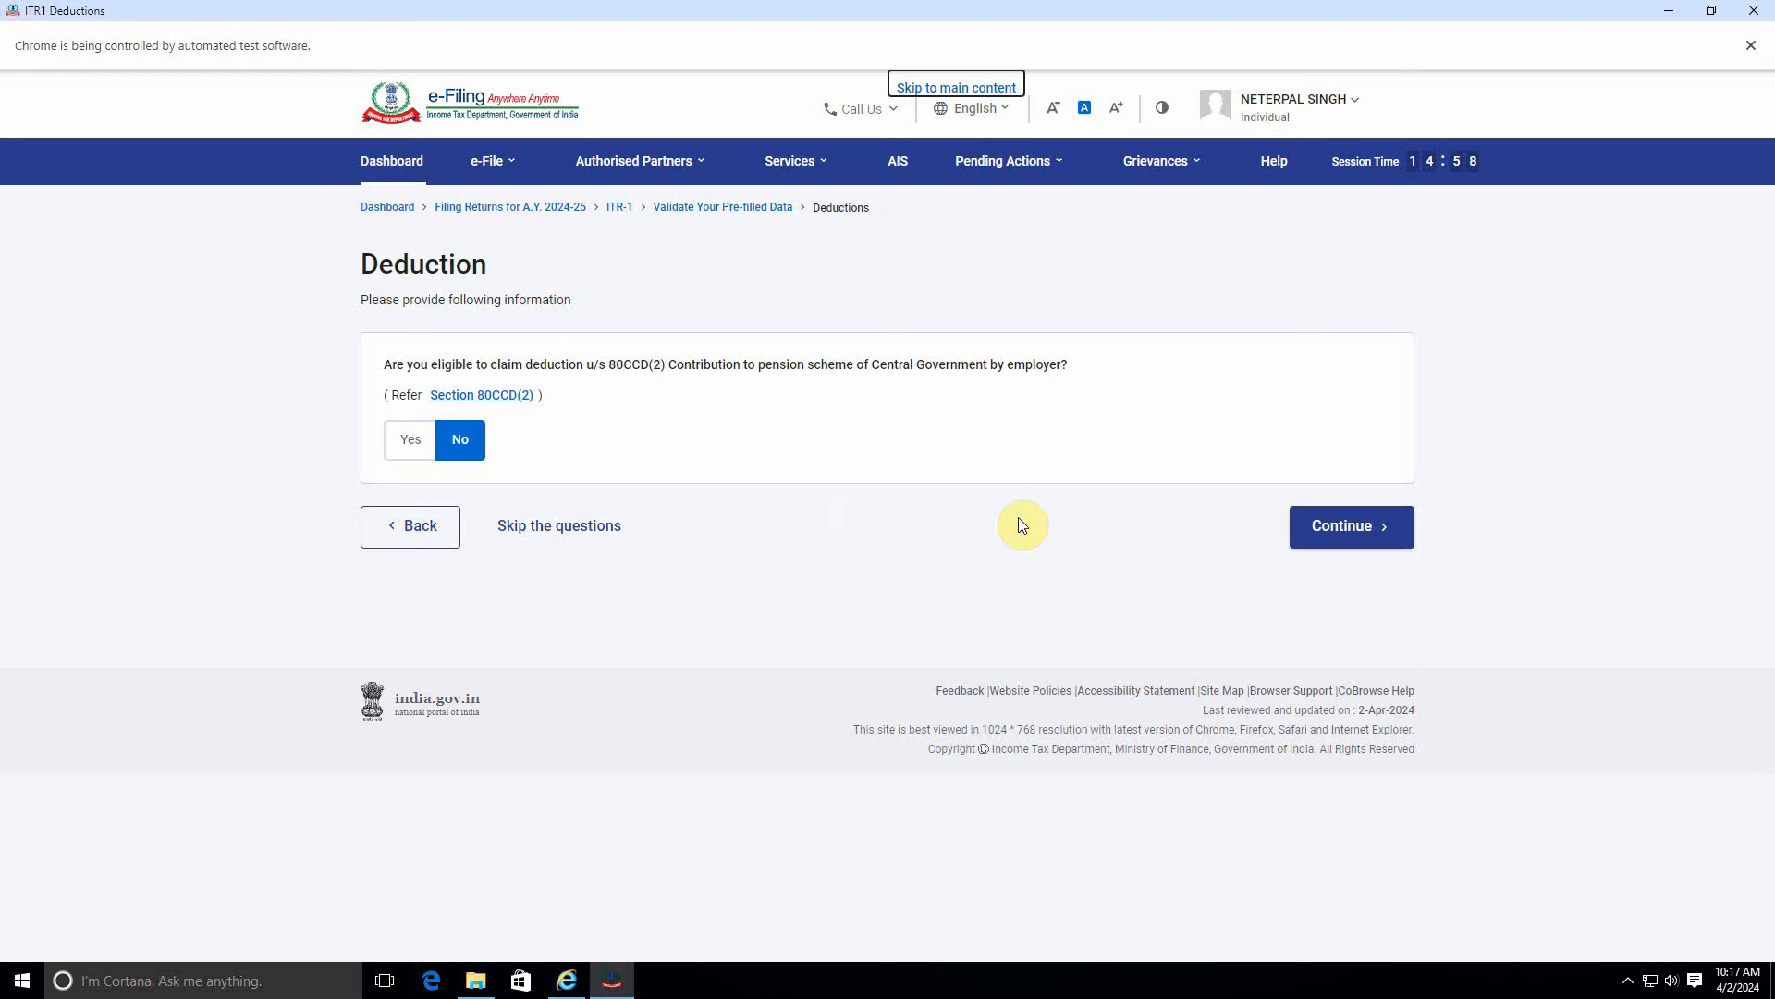
# Skip the 80CCD(2) question to reach Verify your deductions showing ₹0 total.
pyautogui.click(1348, 529)
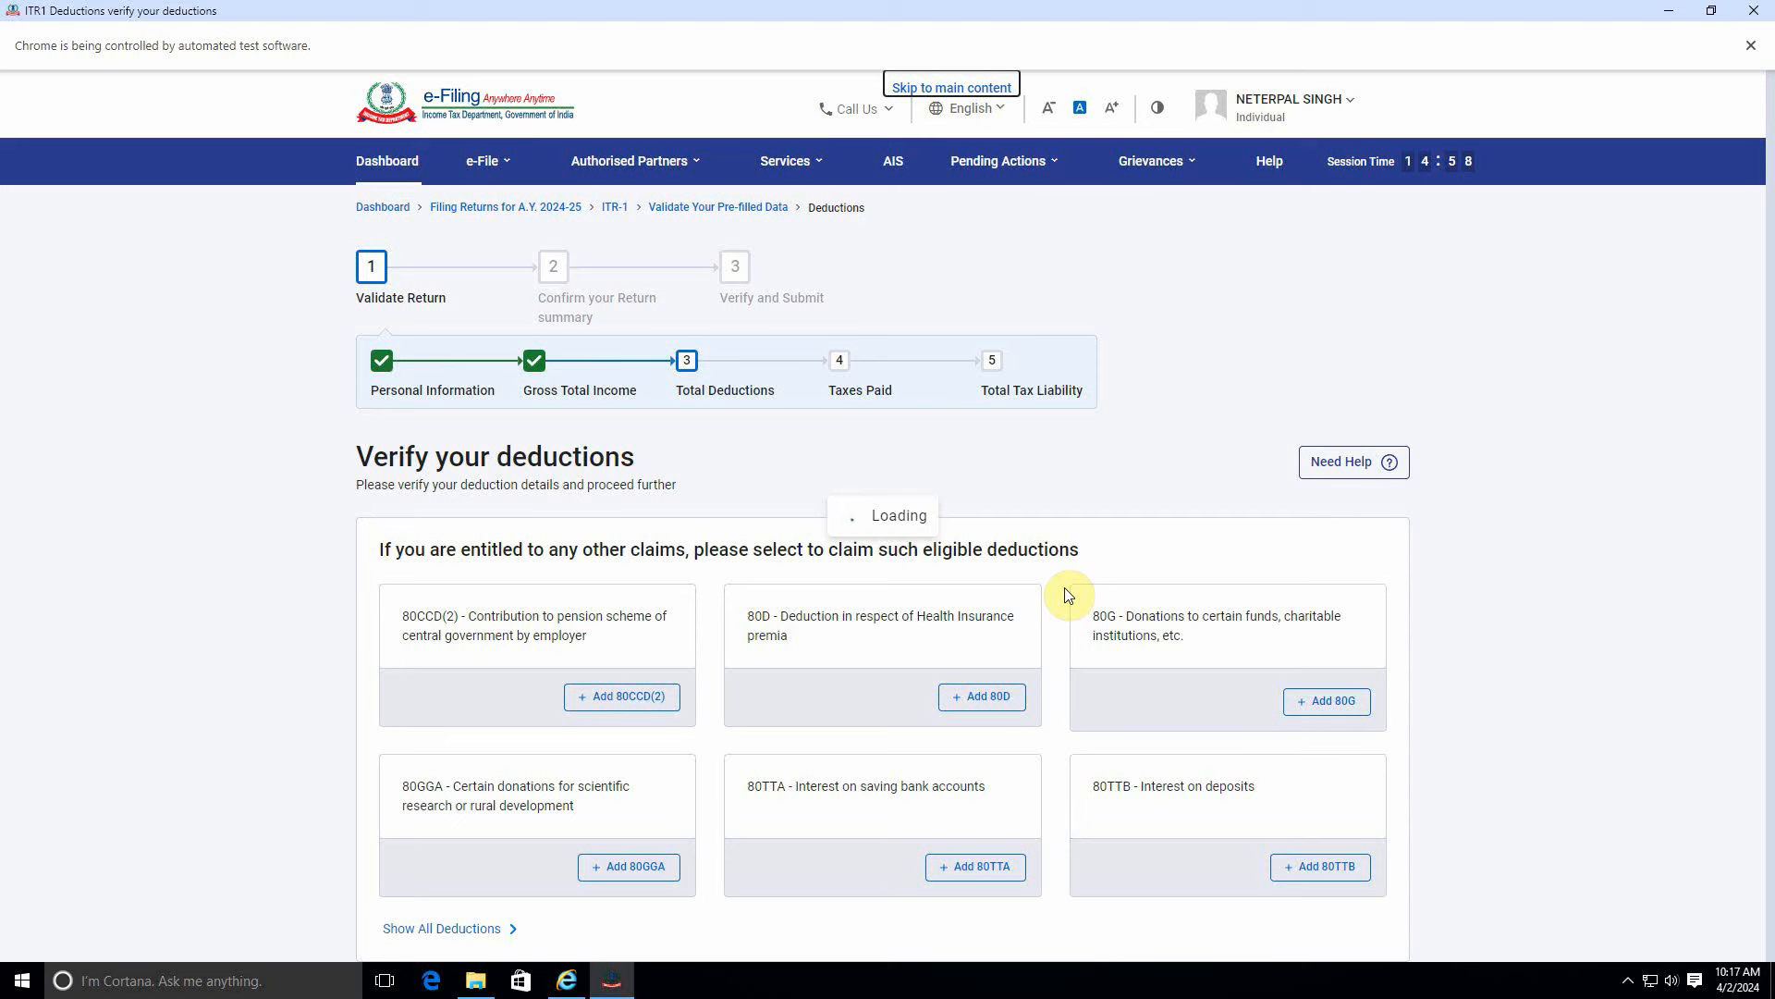
pyautogui.scroll(-10, 1069, 596)
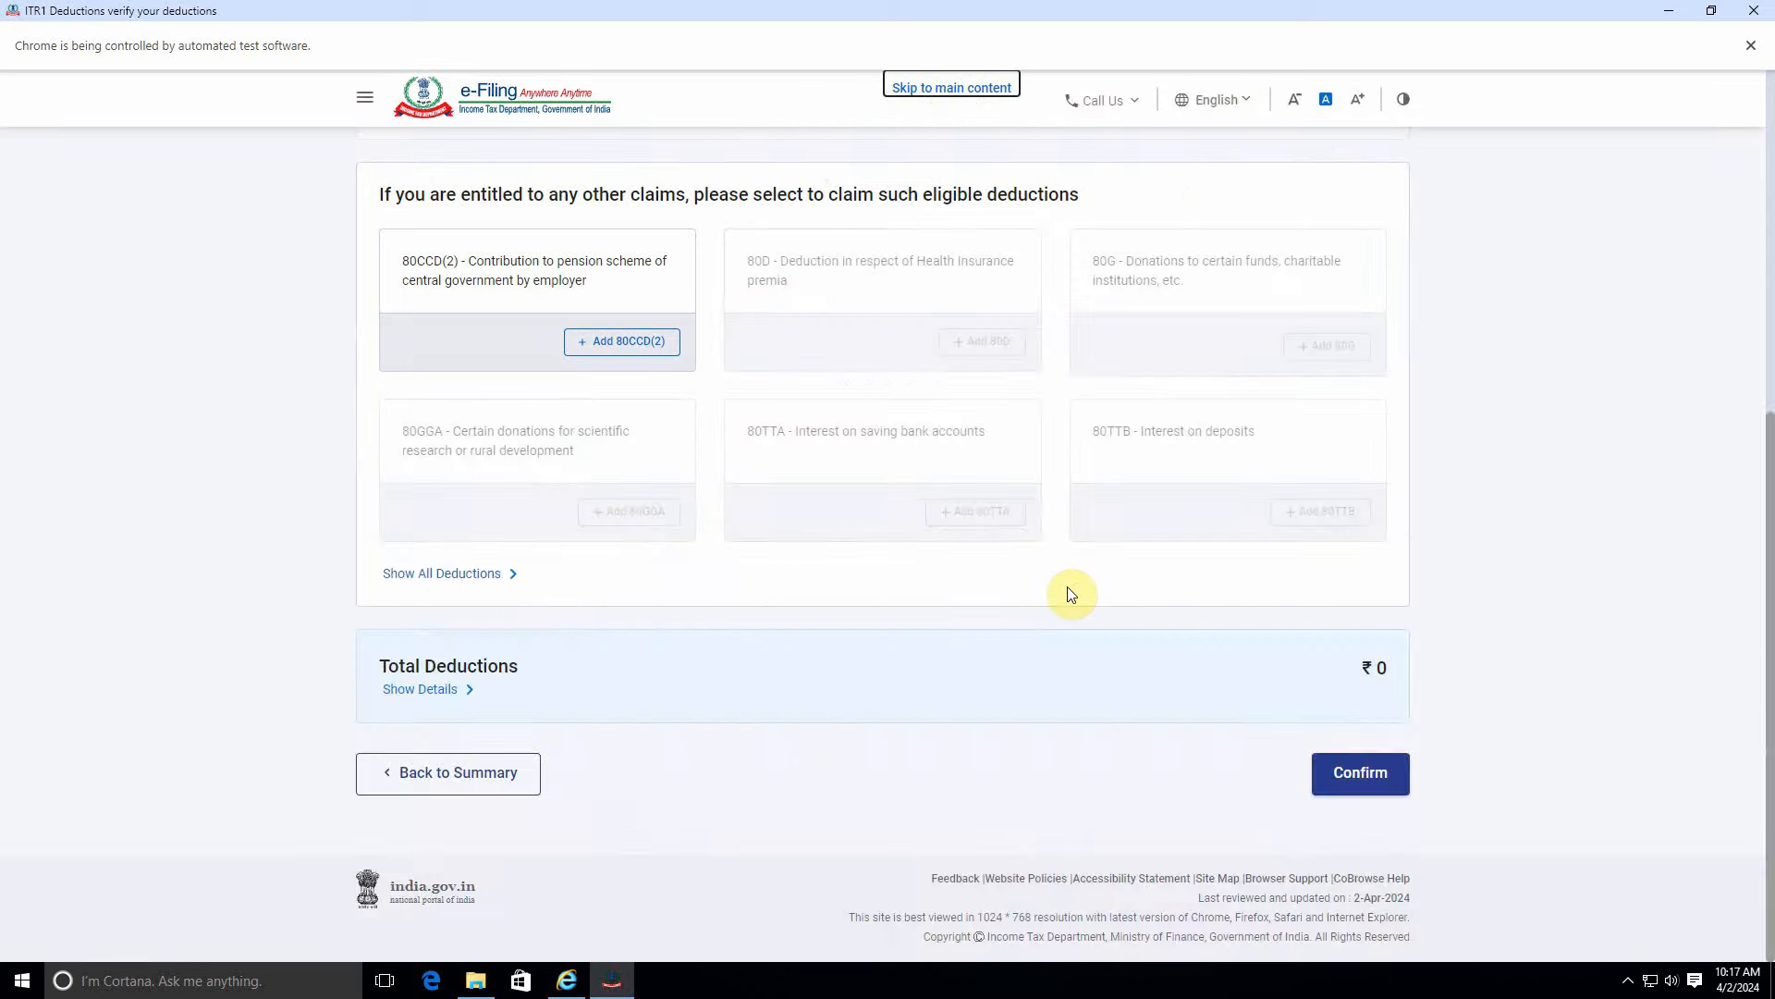
# Confirm ₹0 total deductions and reconfirm the ₹4,52,000 gross total income.
pyautogui.click(1371, 782)
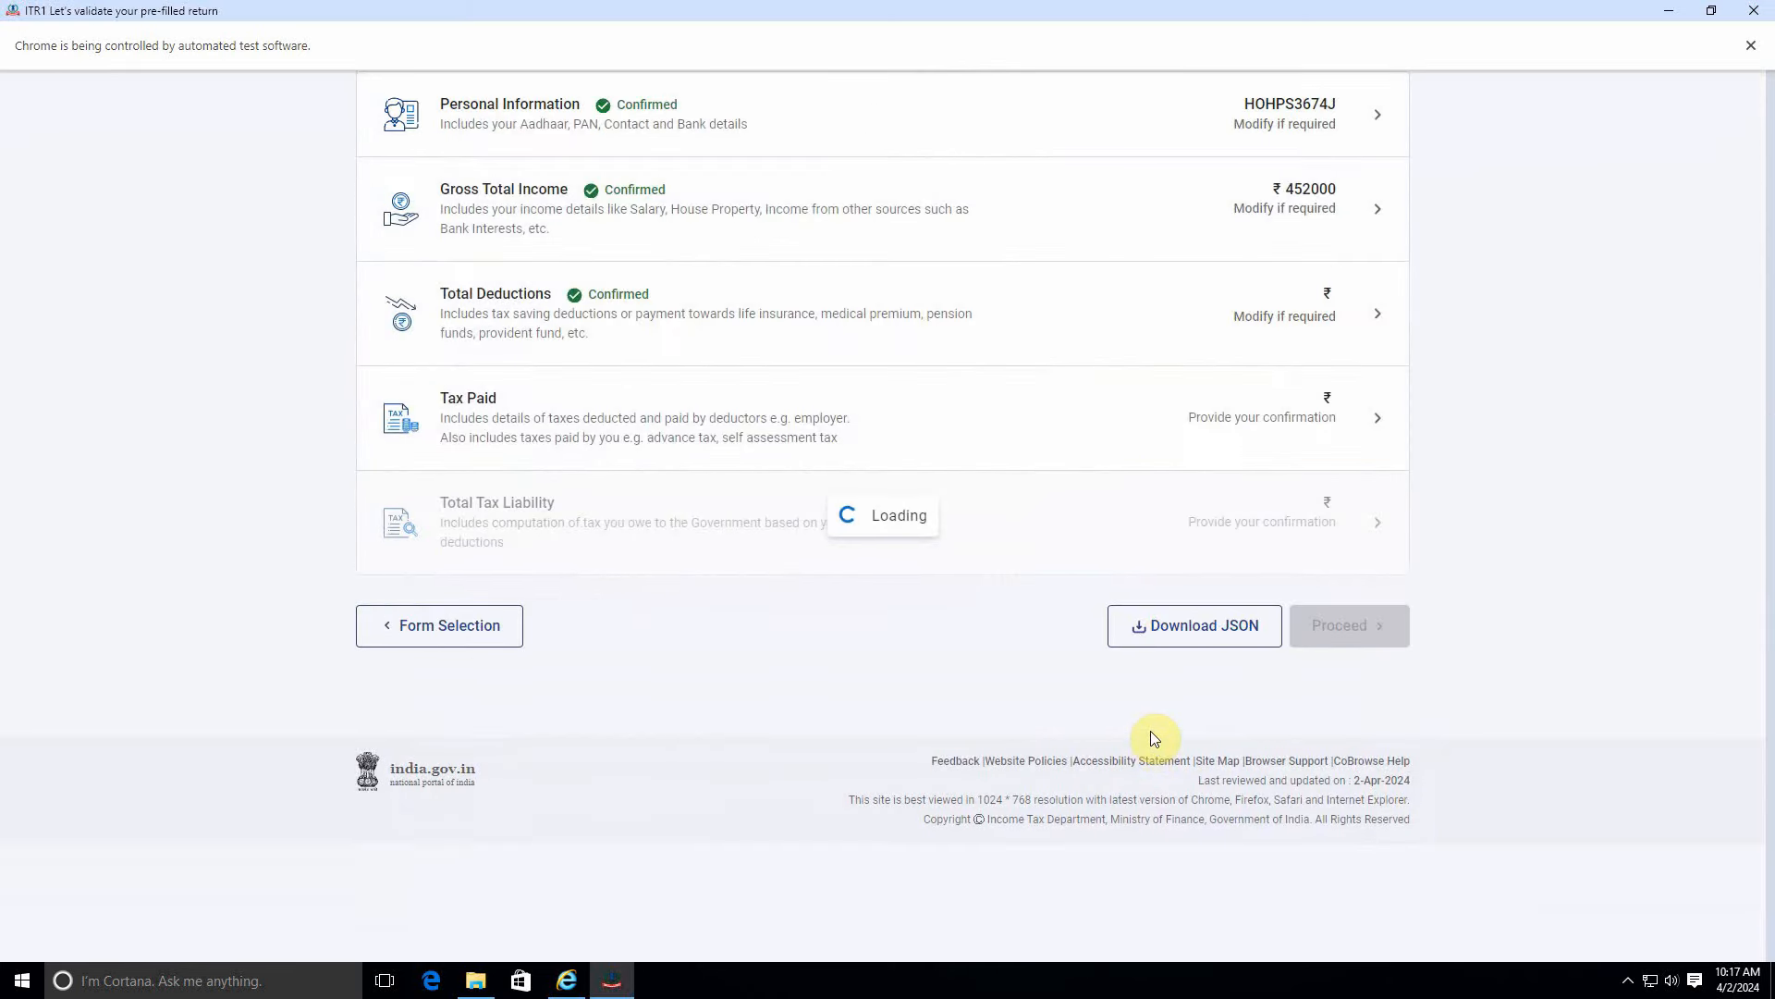
pyautogui.scroll(-3, 1150, 730)
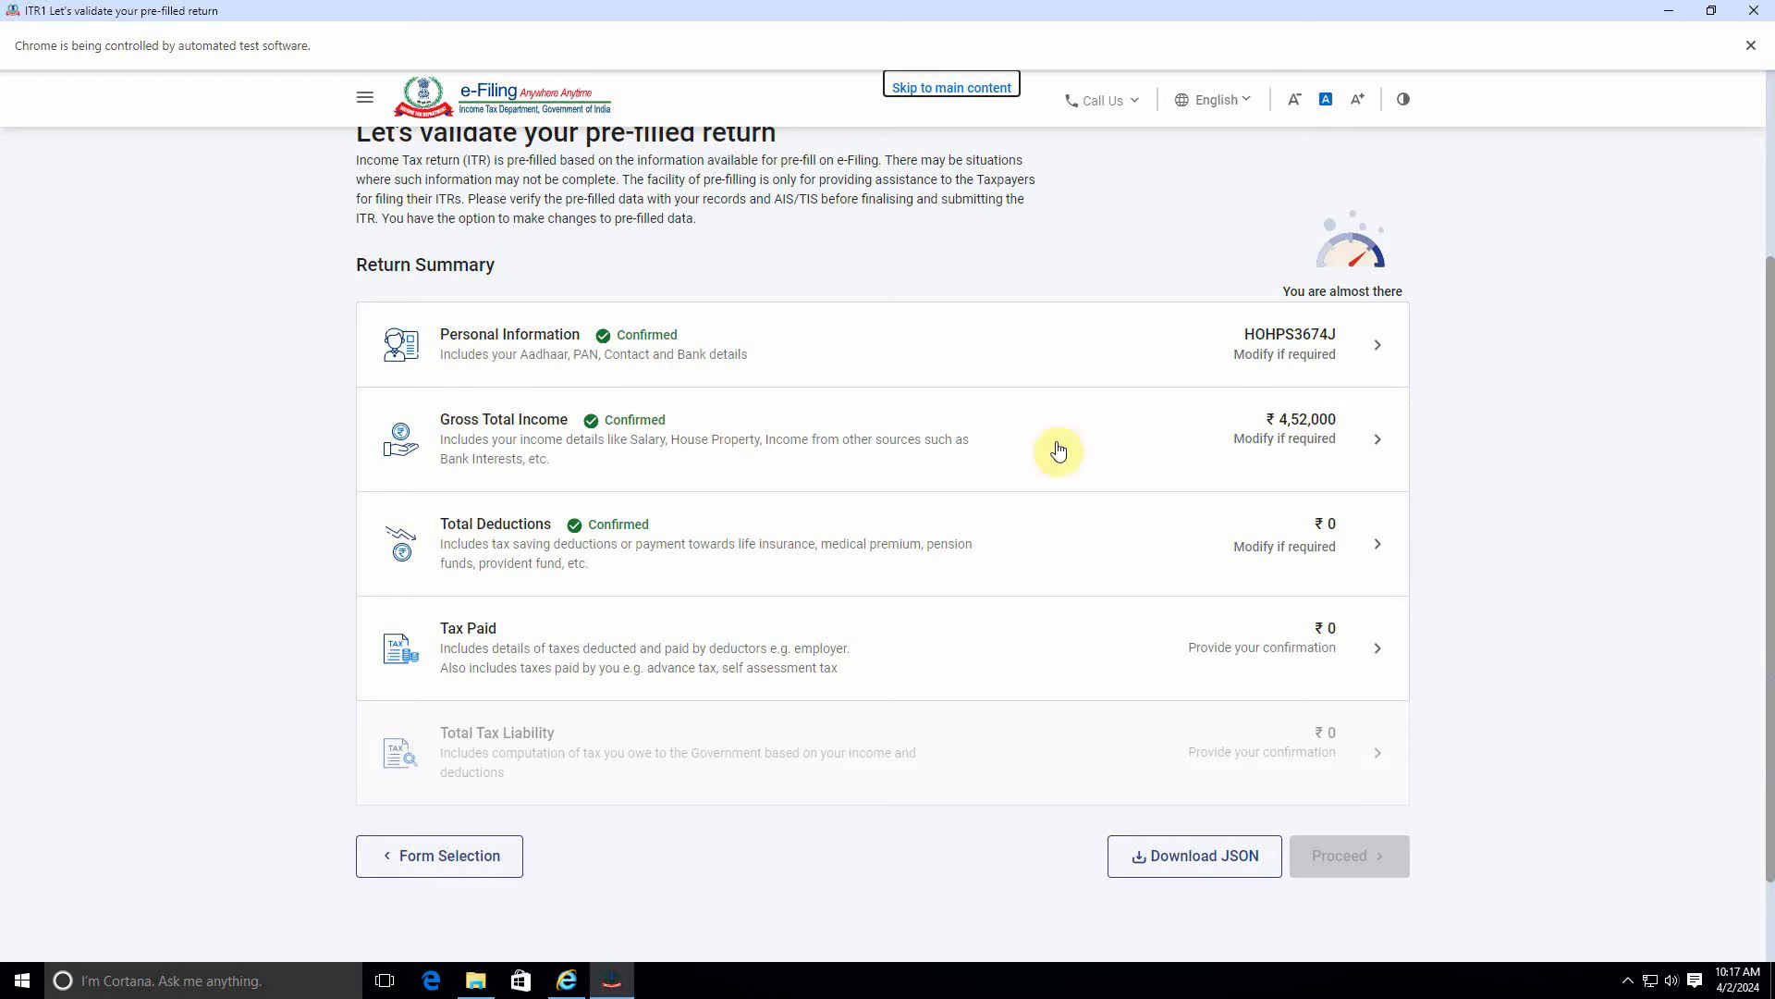
pyautogui.click(1151, 445)
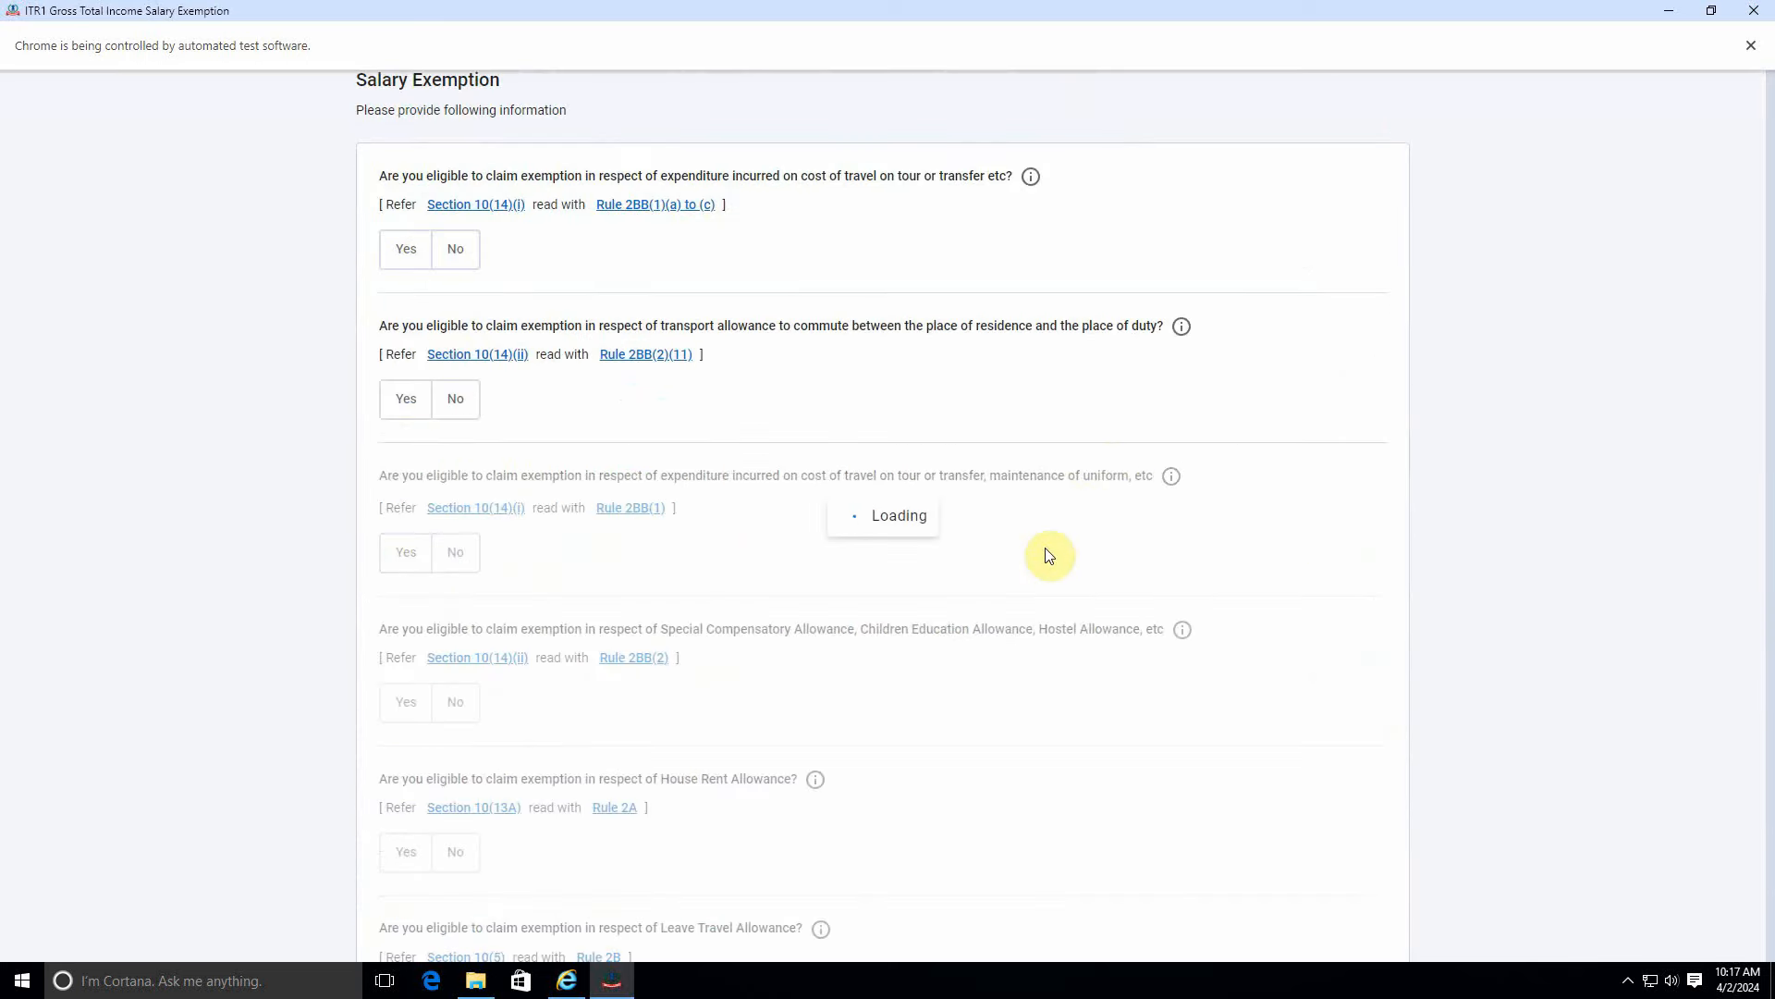
pyautogui.scroll(-2, 1042, 571)
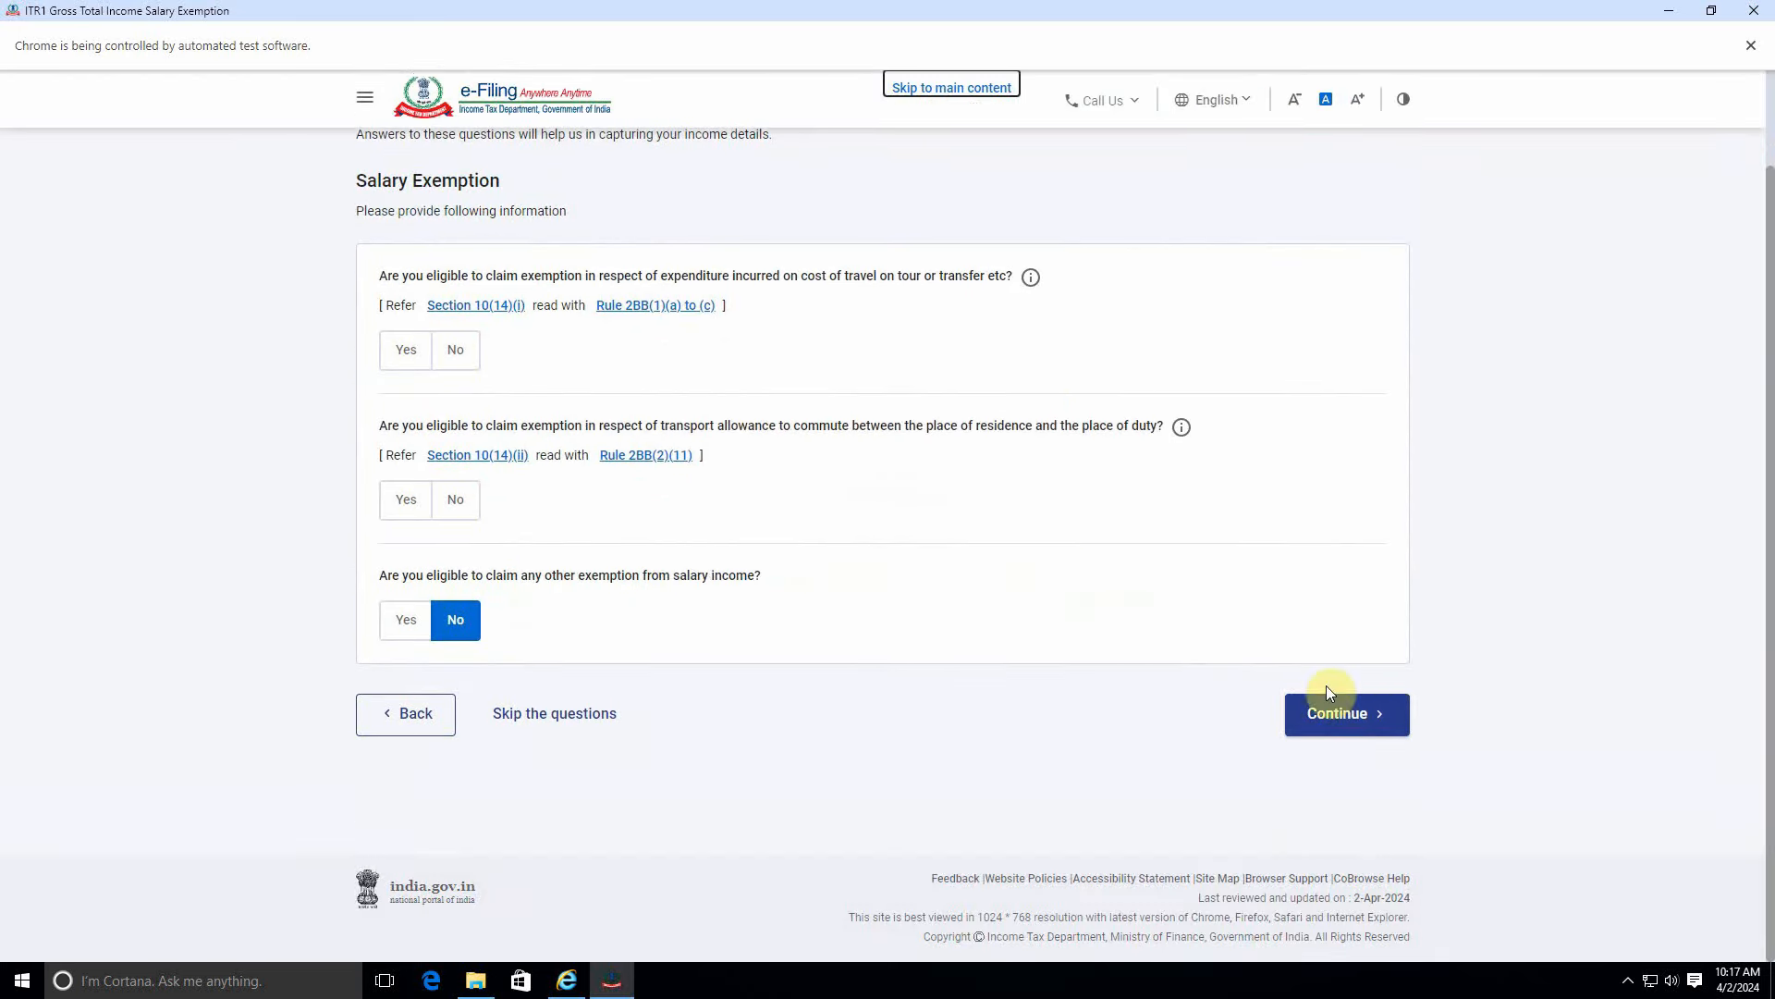
pyautogui.click(1341, 714)
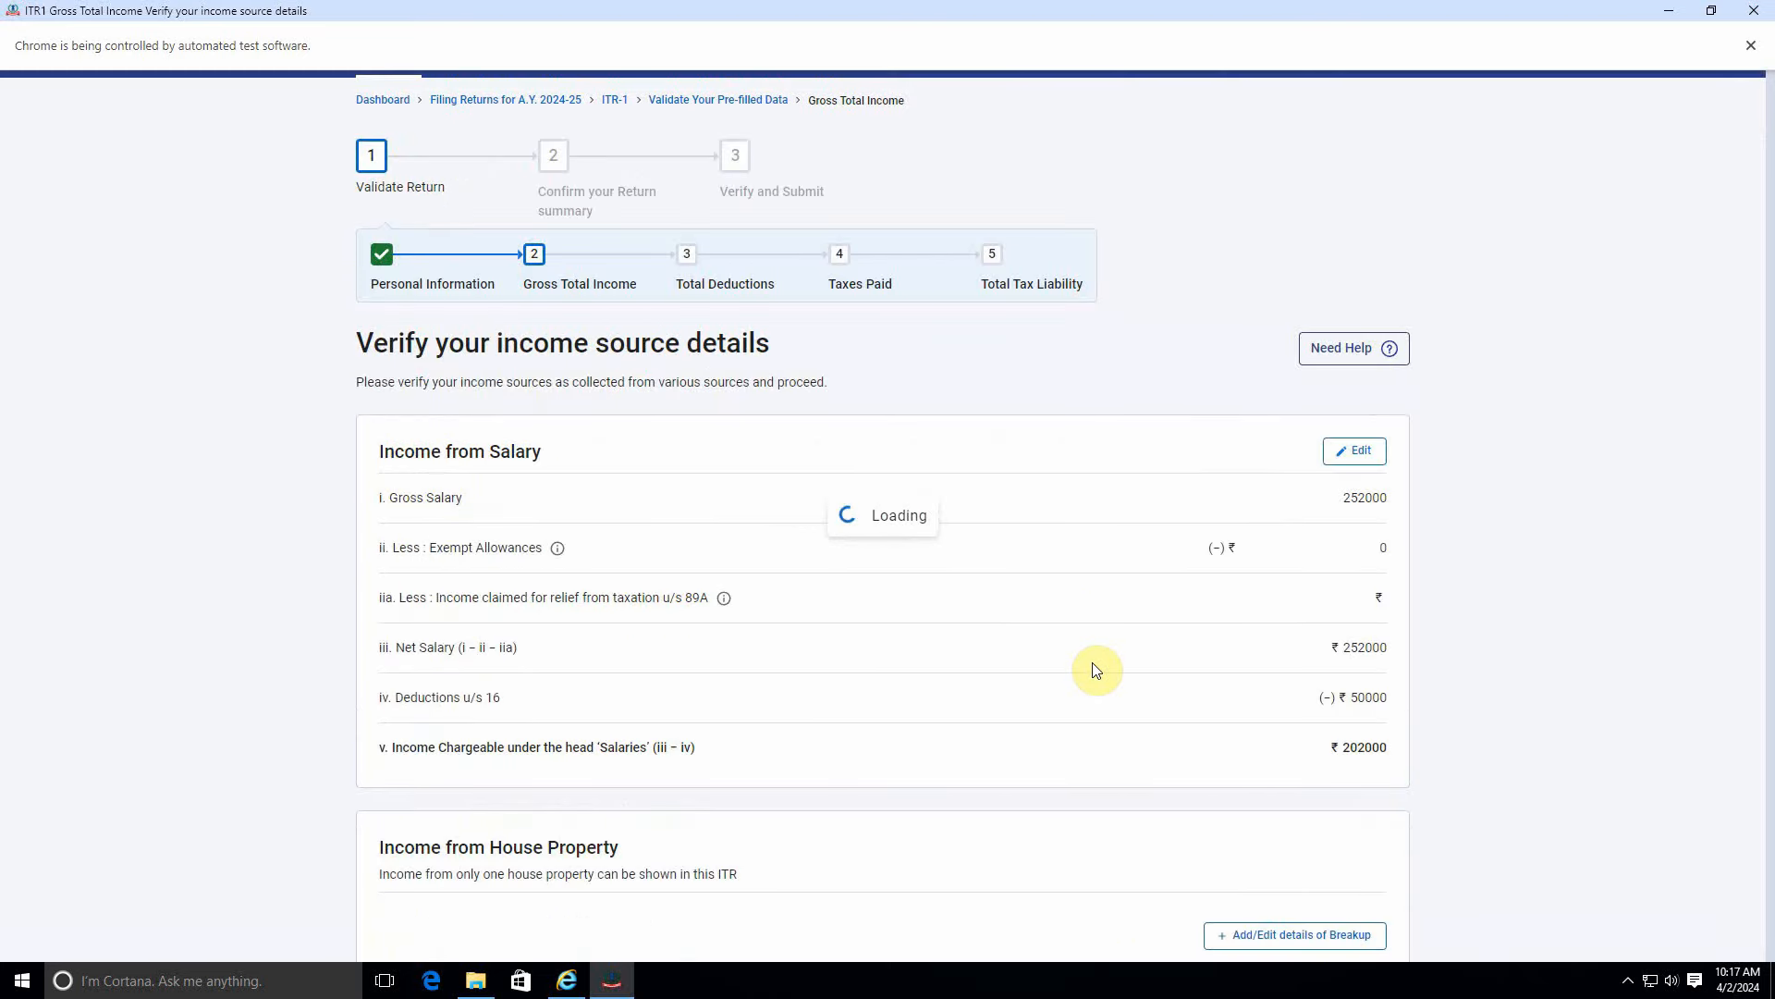
pyautogui.scroll(-3, 1391, 808)
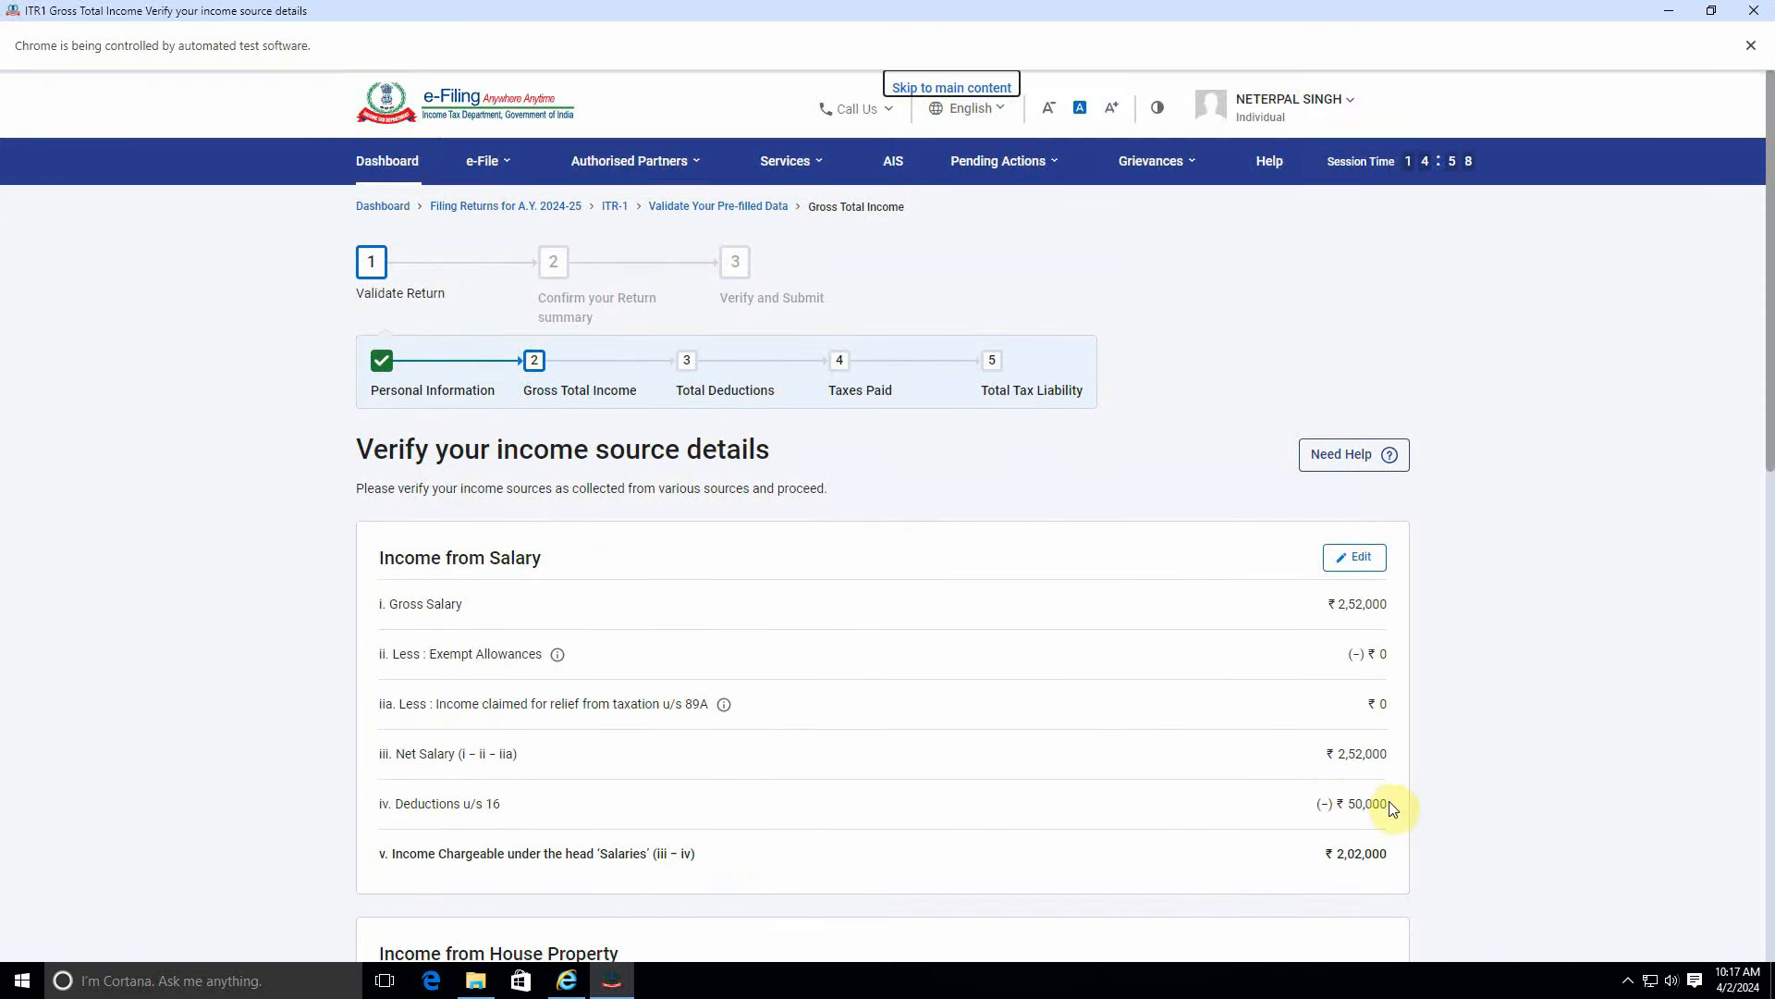
pyautogui.scroll(-8, 1219, 689)
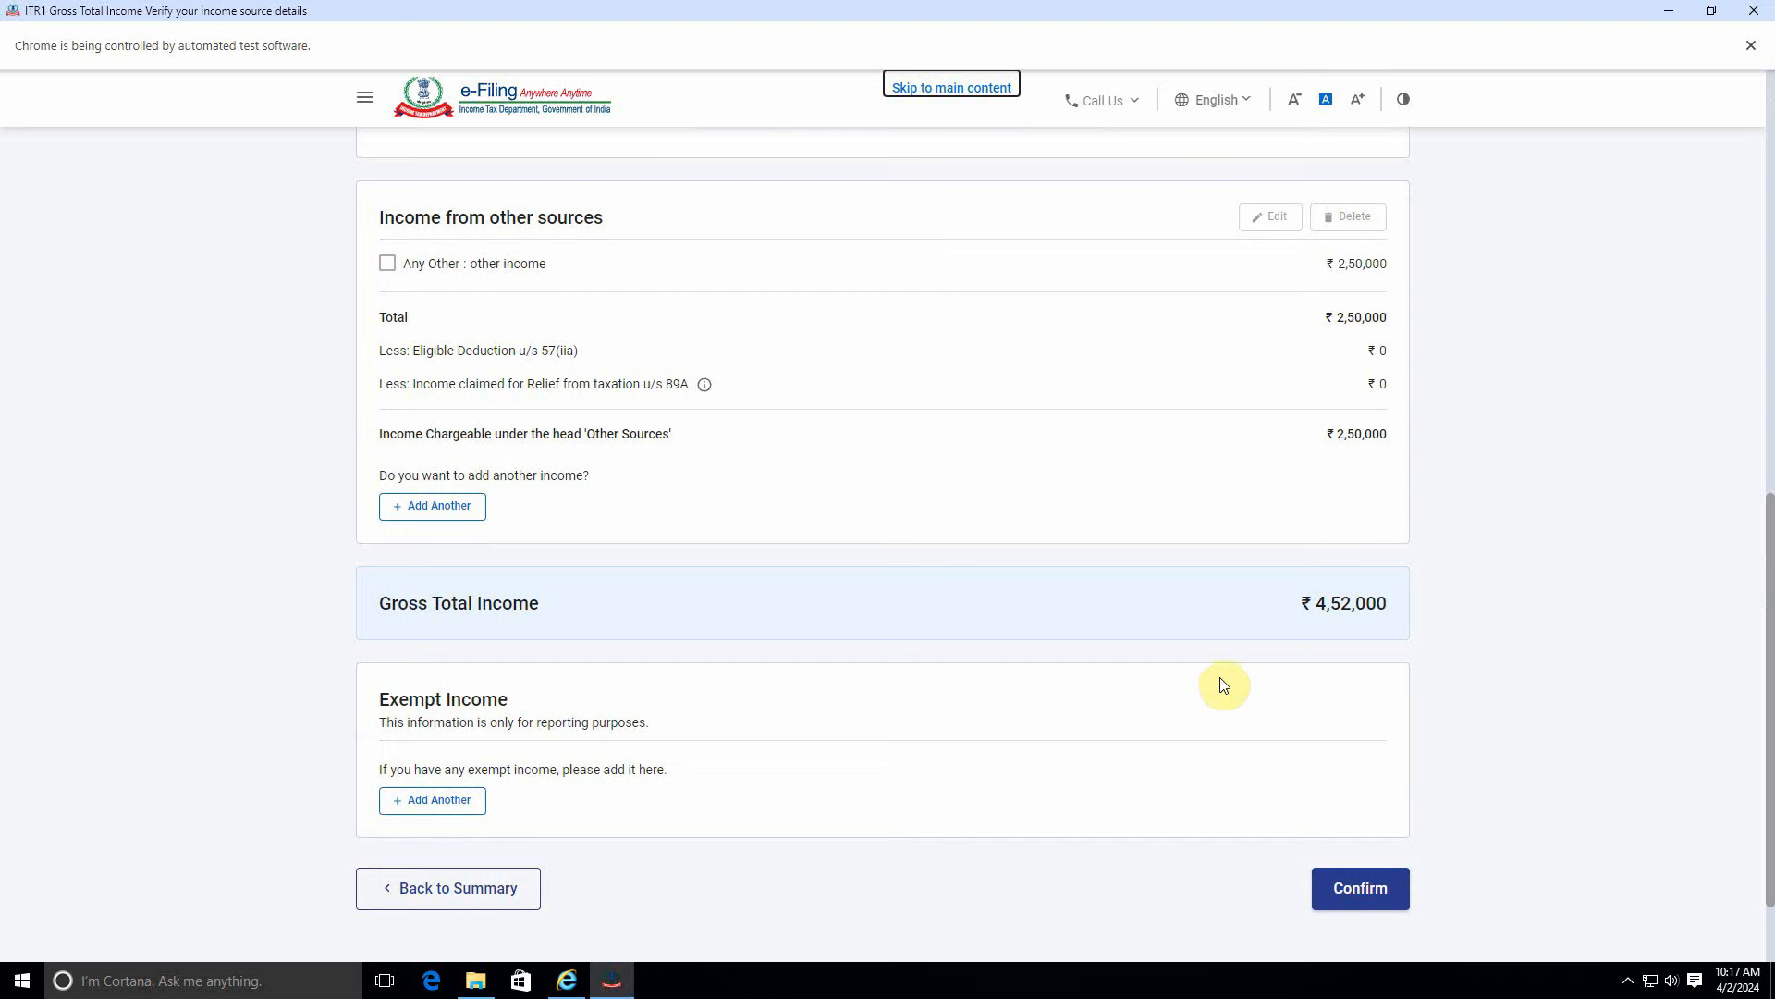
pyautogui.scroll(3, 1223, 686)
pyautogui.scroll(-3, 1154, 682)
pyautogui.scroll(3, 1202, 650)
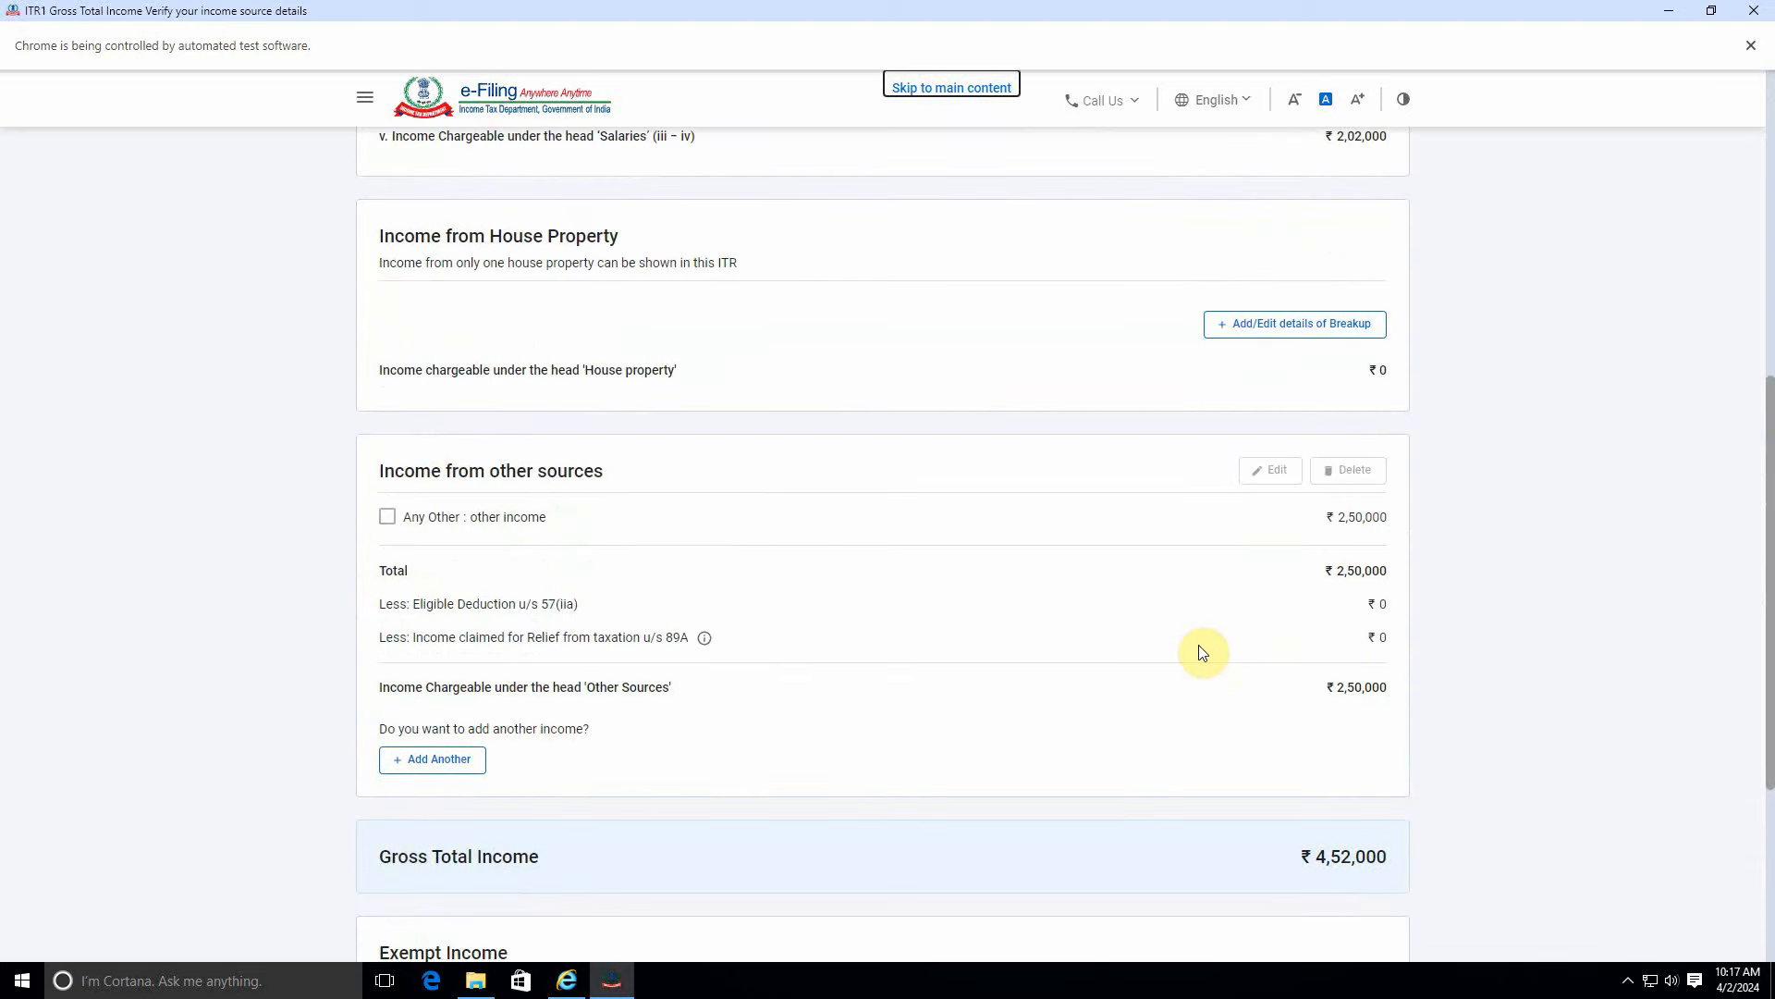
pyautogui.scroll(-4, 1202, 653)
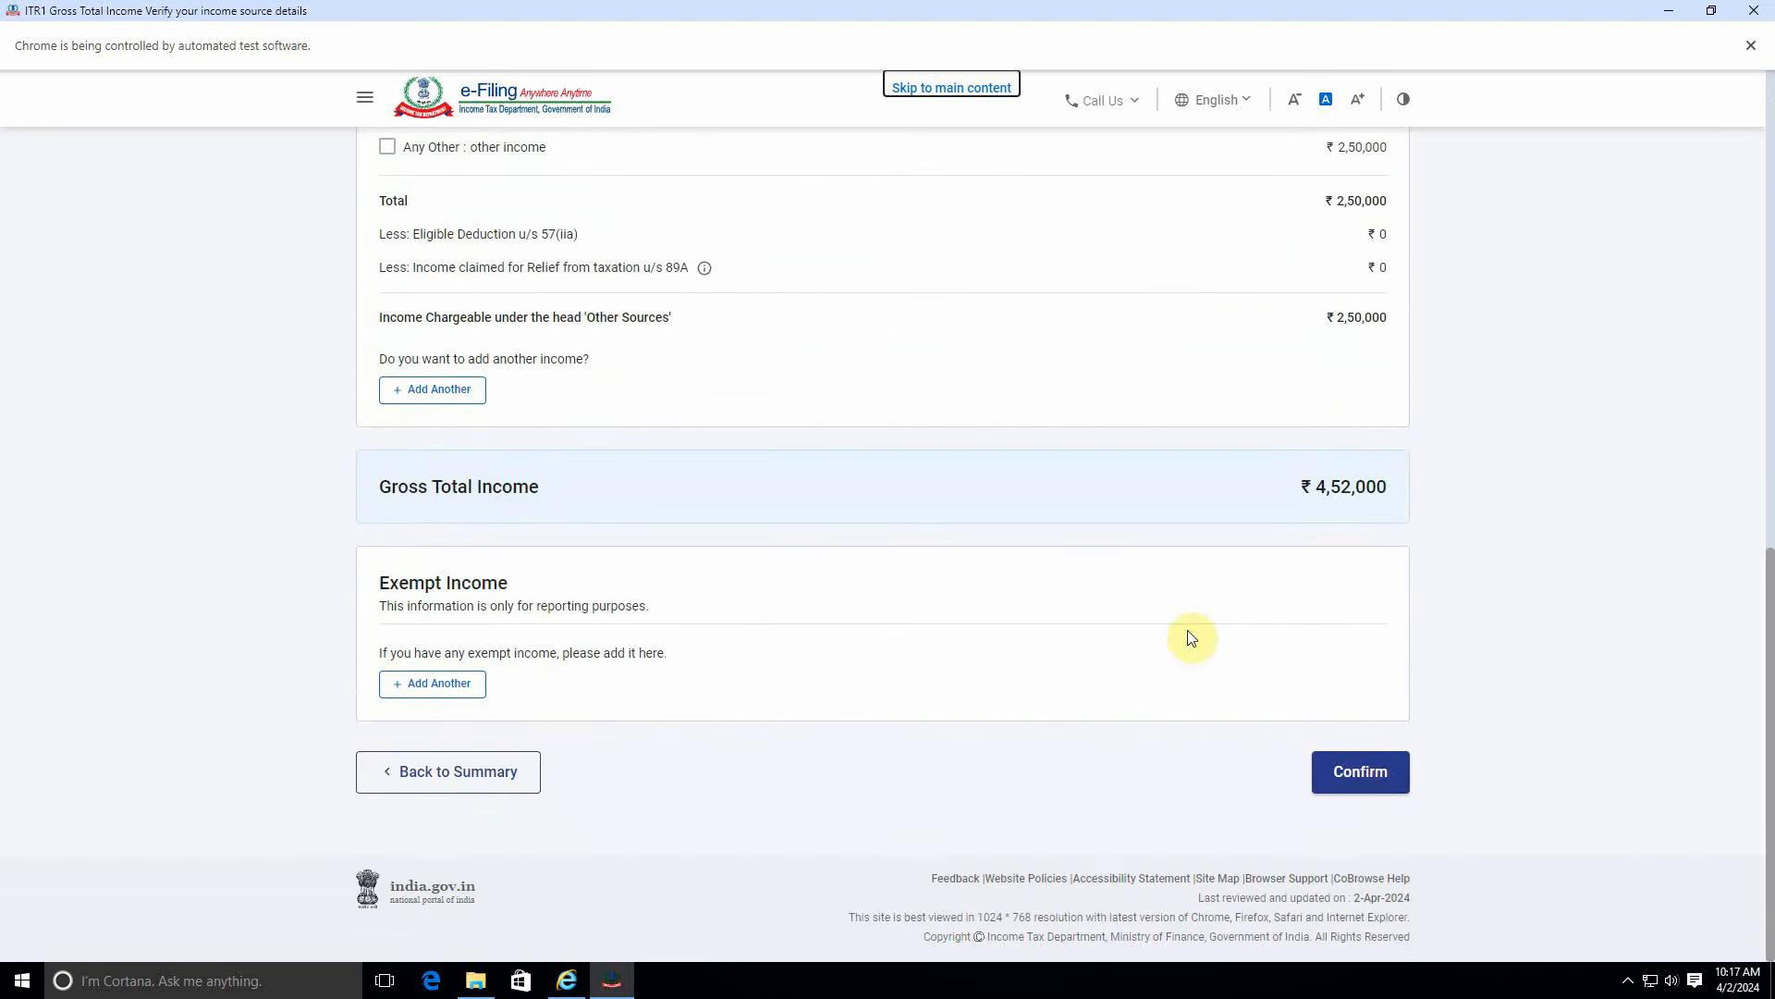
pyautogui.click(1365, 770)
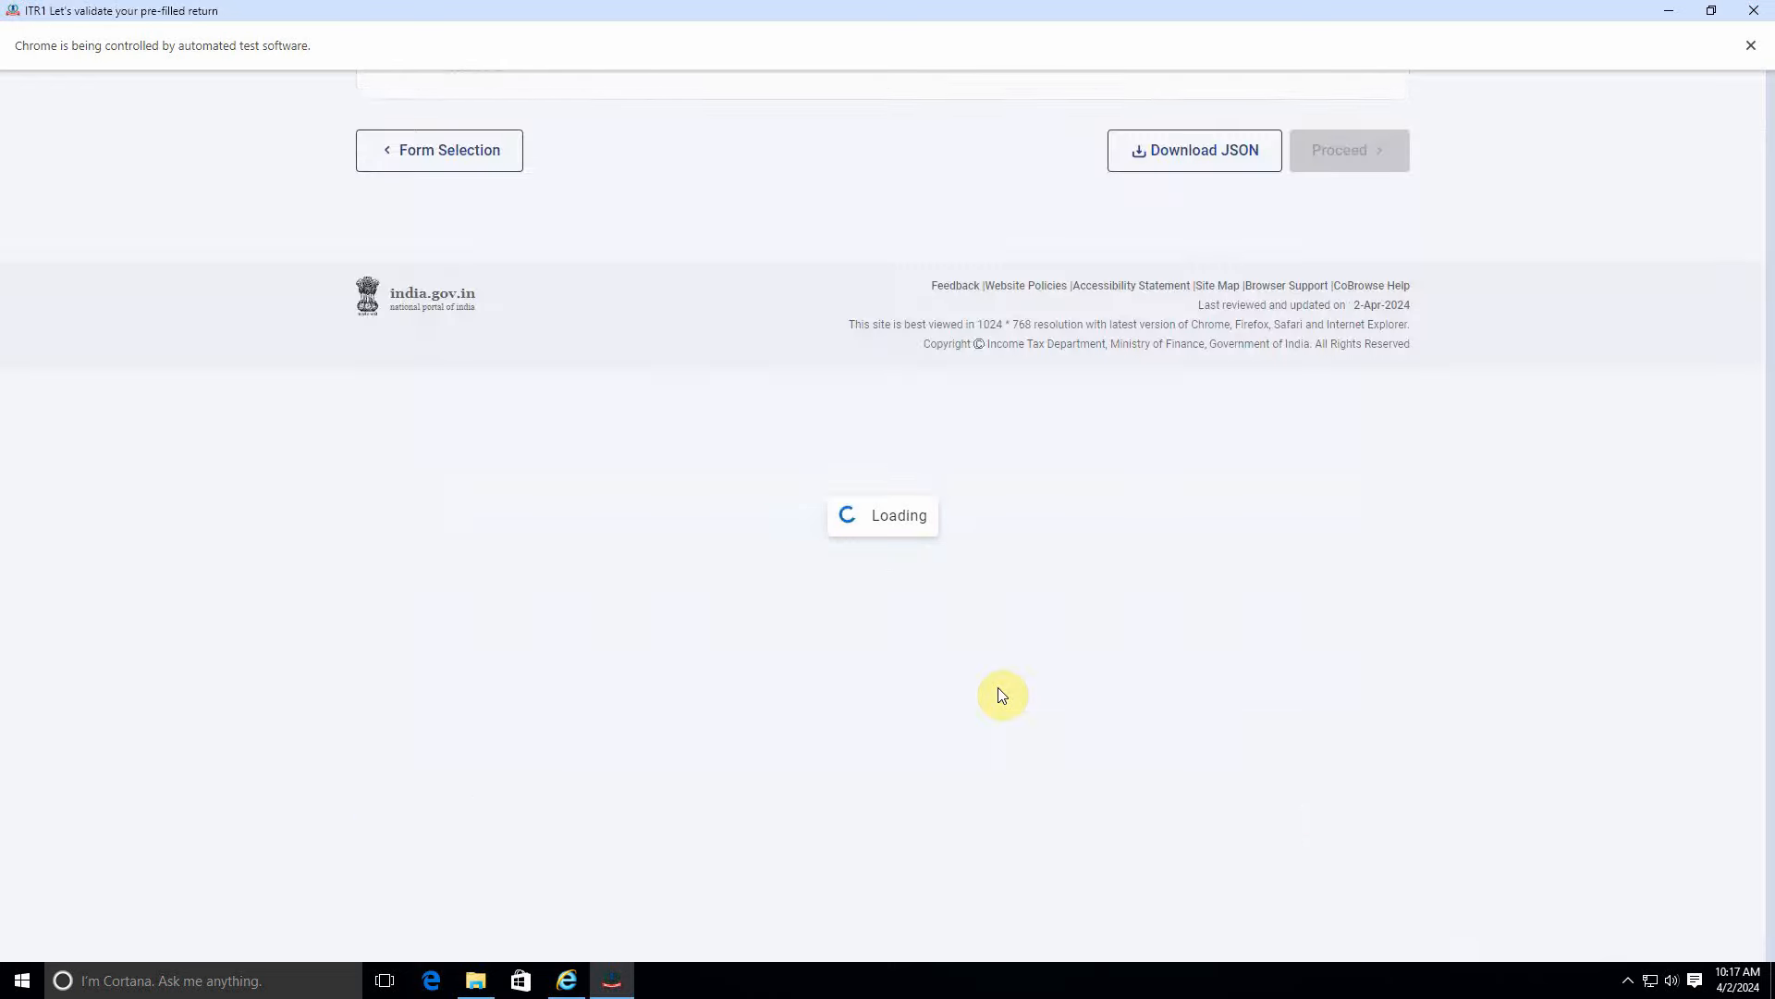
pyautogui.scroll(-5, 998, 694)
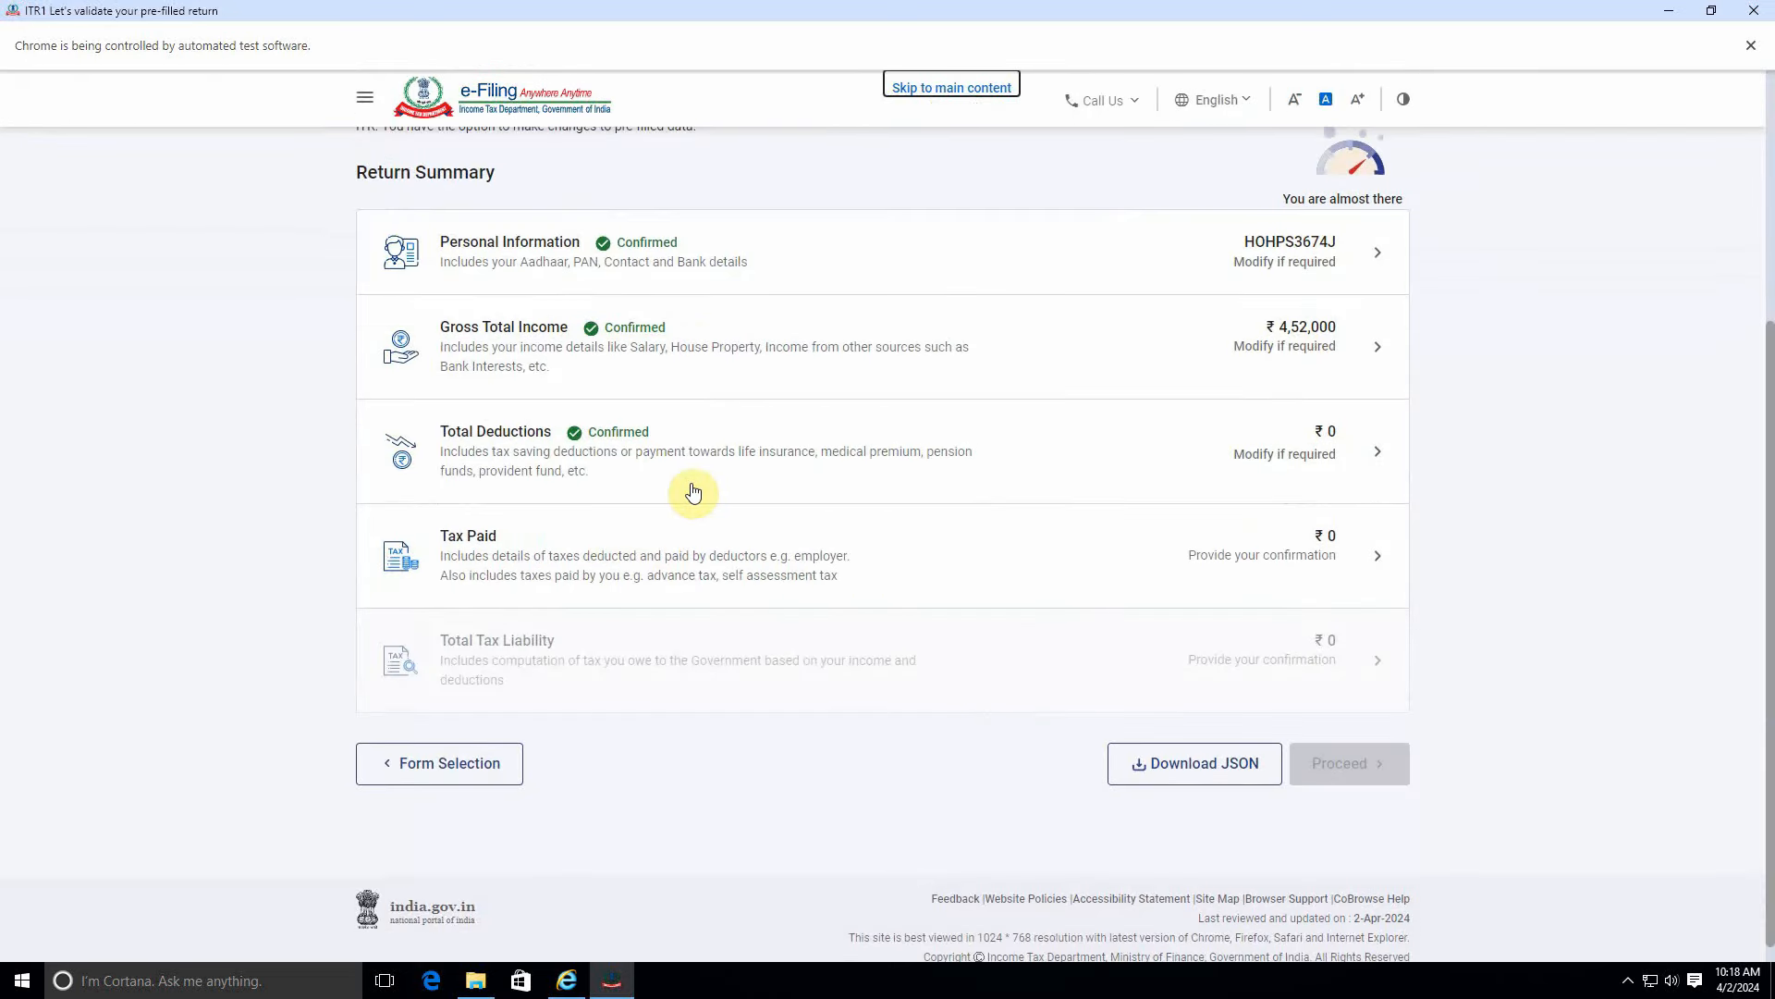
# Confirm the ₹0 taxes paid, then bring up the Total Tax Liability for confirmation.
pyautogui.click(1240, 551)
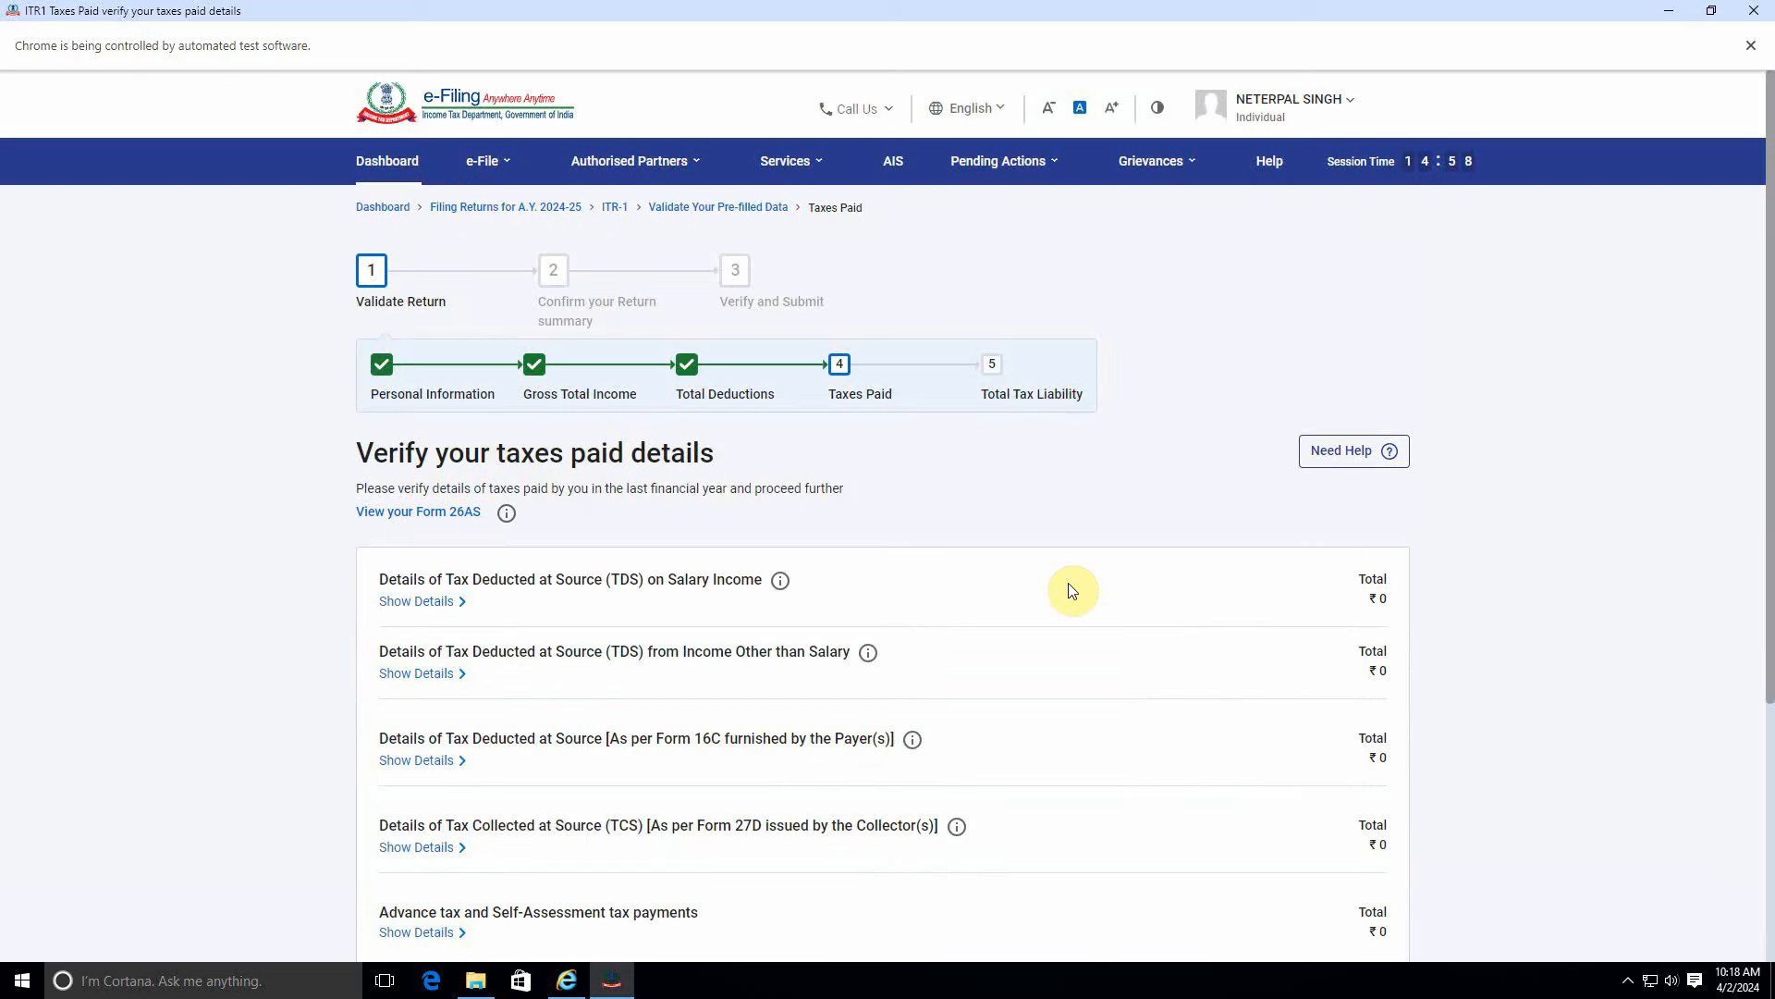
pyautogui.scroll(-3, 1073, 591)
pyautogui.scroll(2, 931, 555)
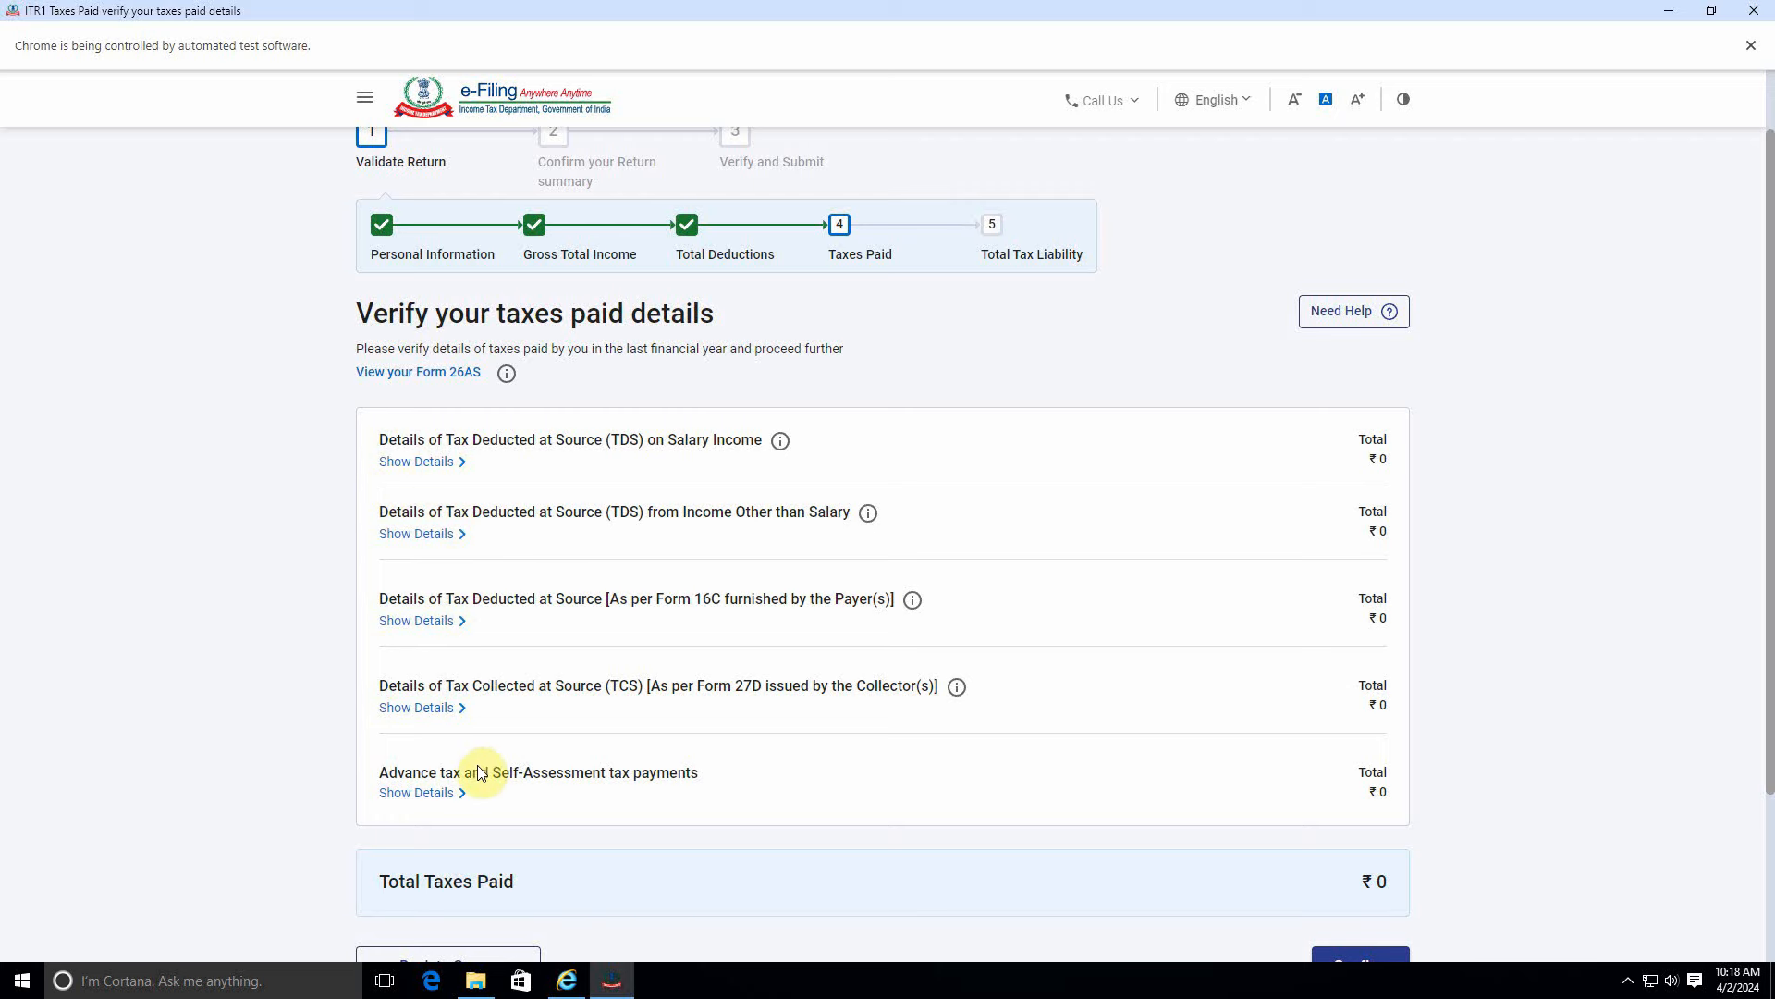
pyautogui.scroll(-1, 540, 756)
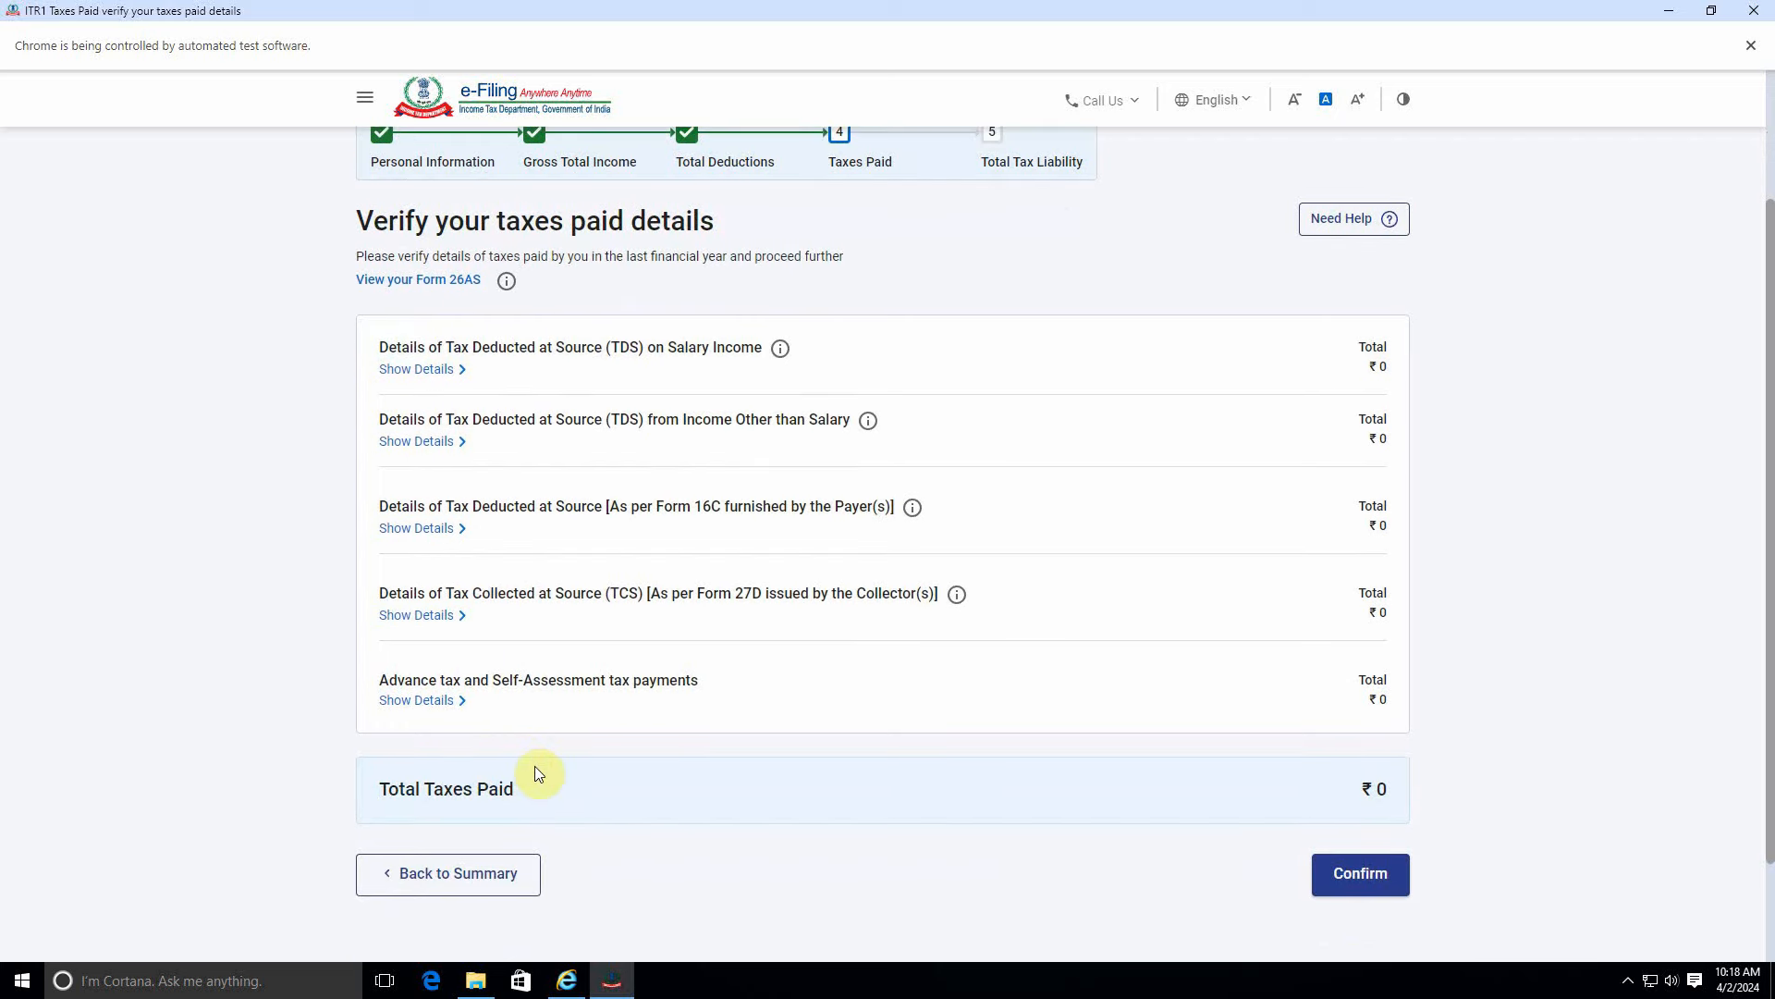
pyautogui.click(1330, 867)
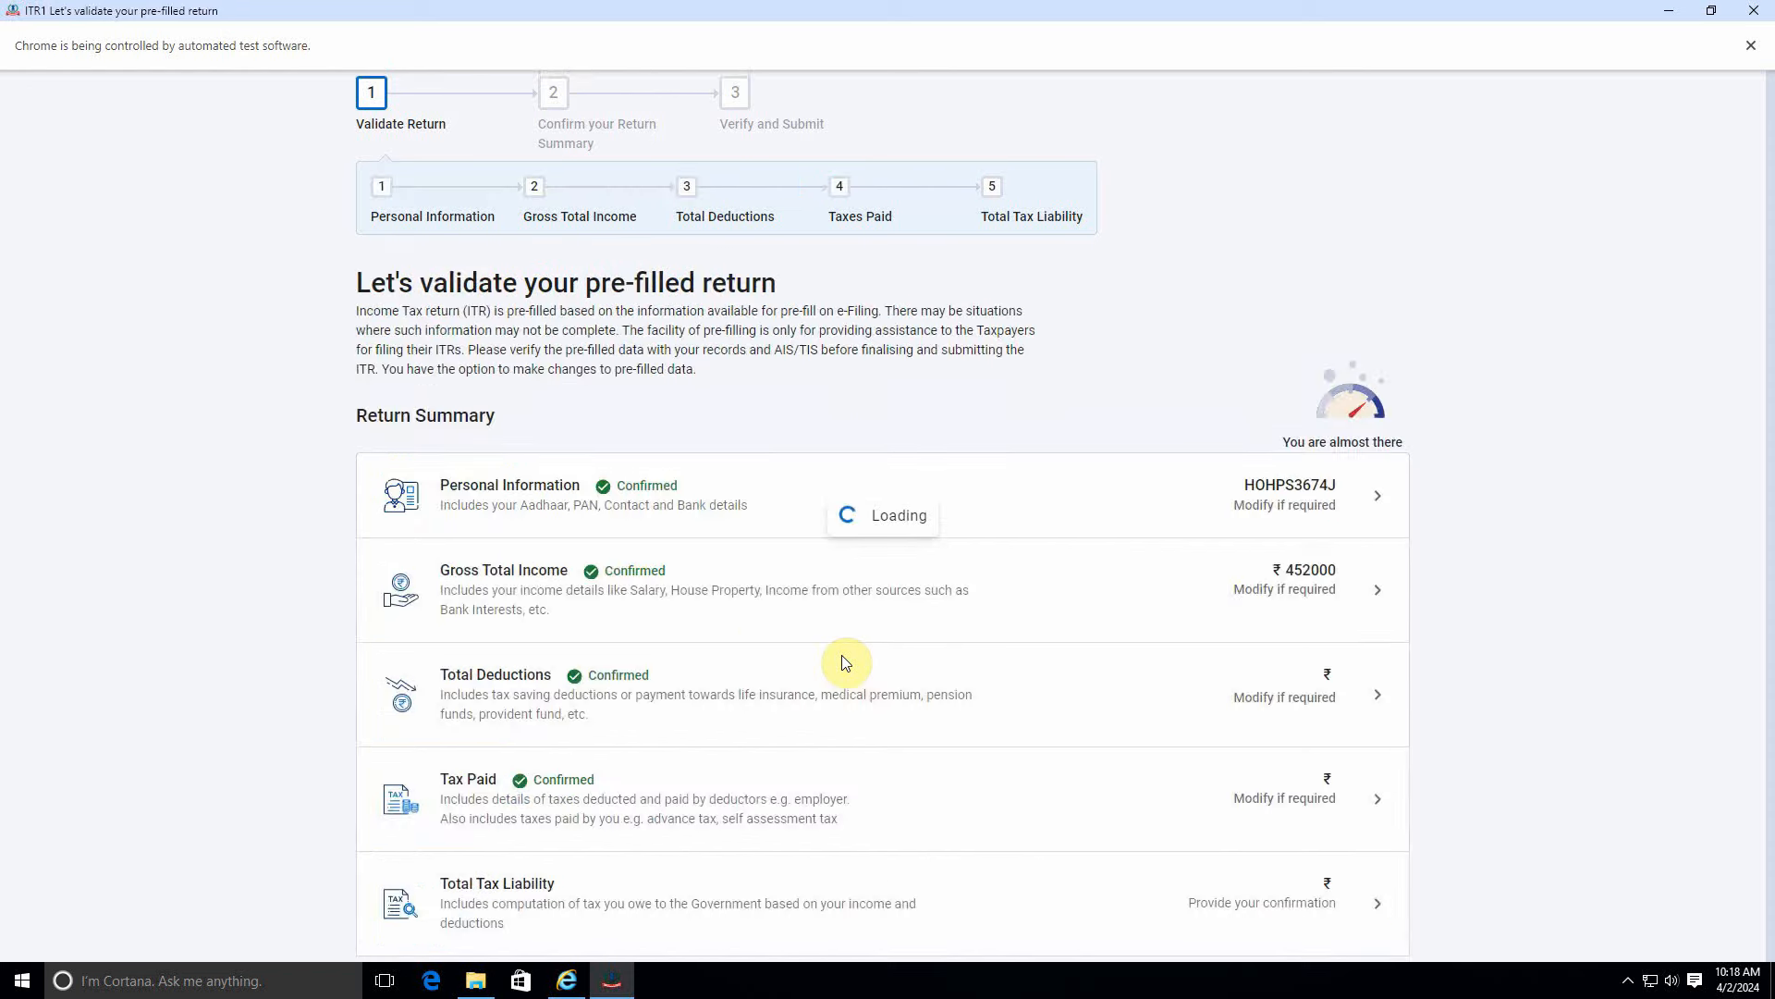
pyautogui.scroll(-3, 845, 663)
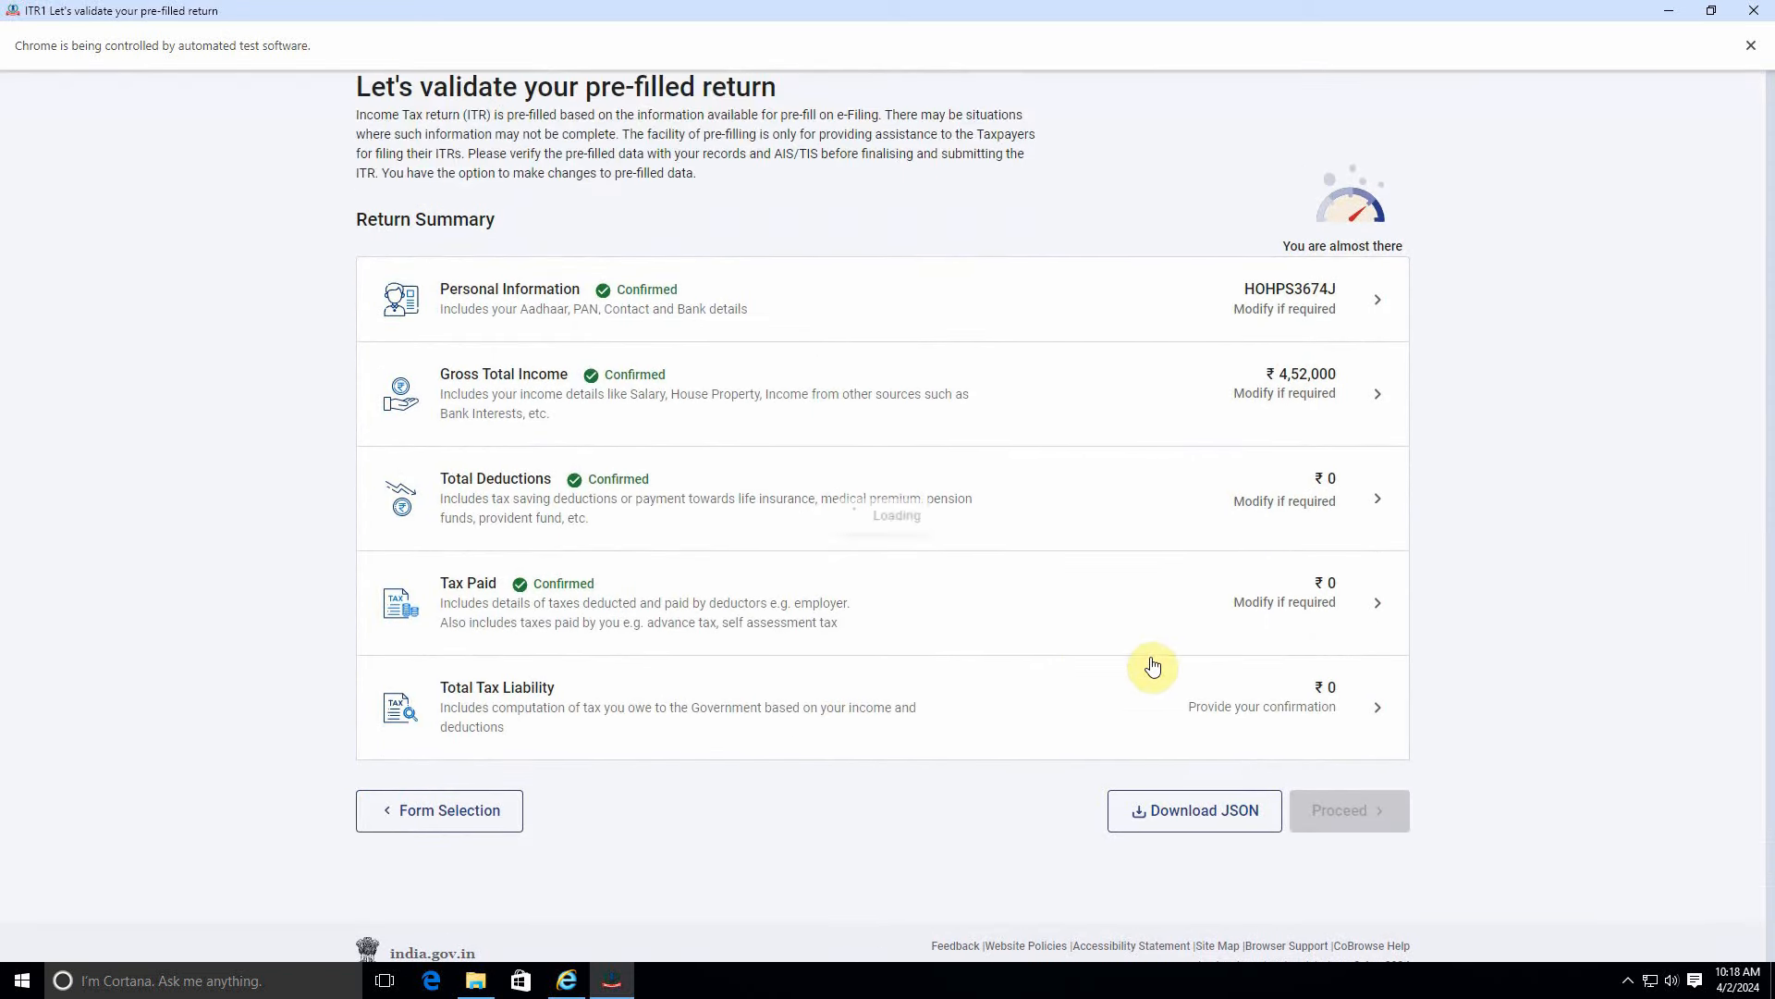
pyautogui.click(1285, 662)
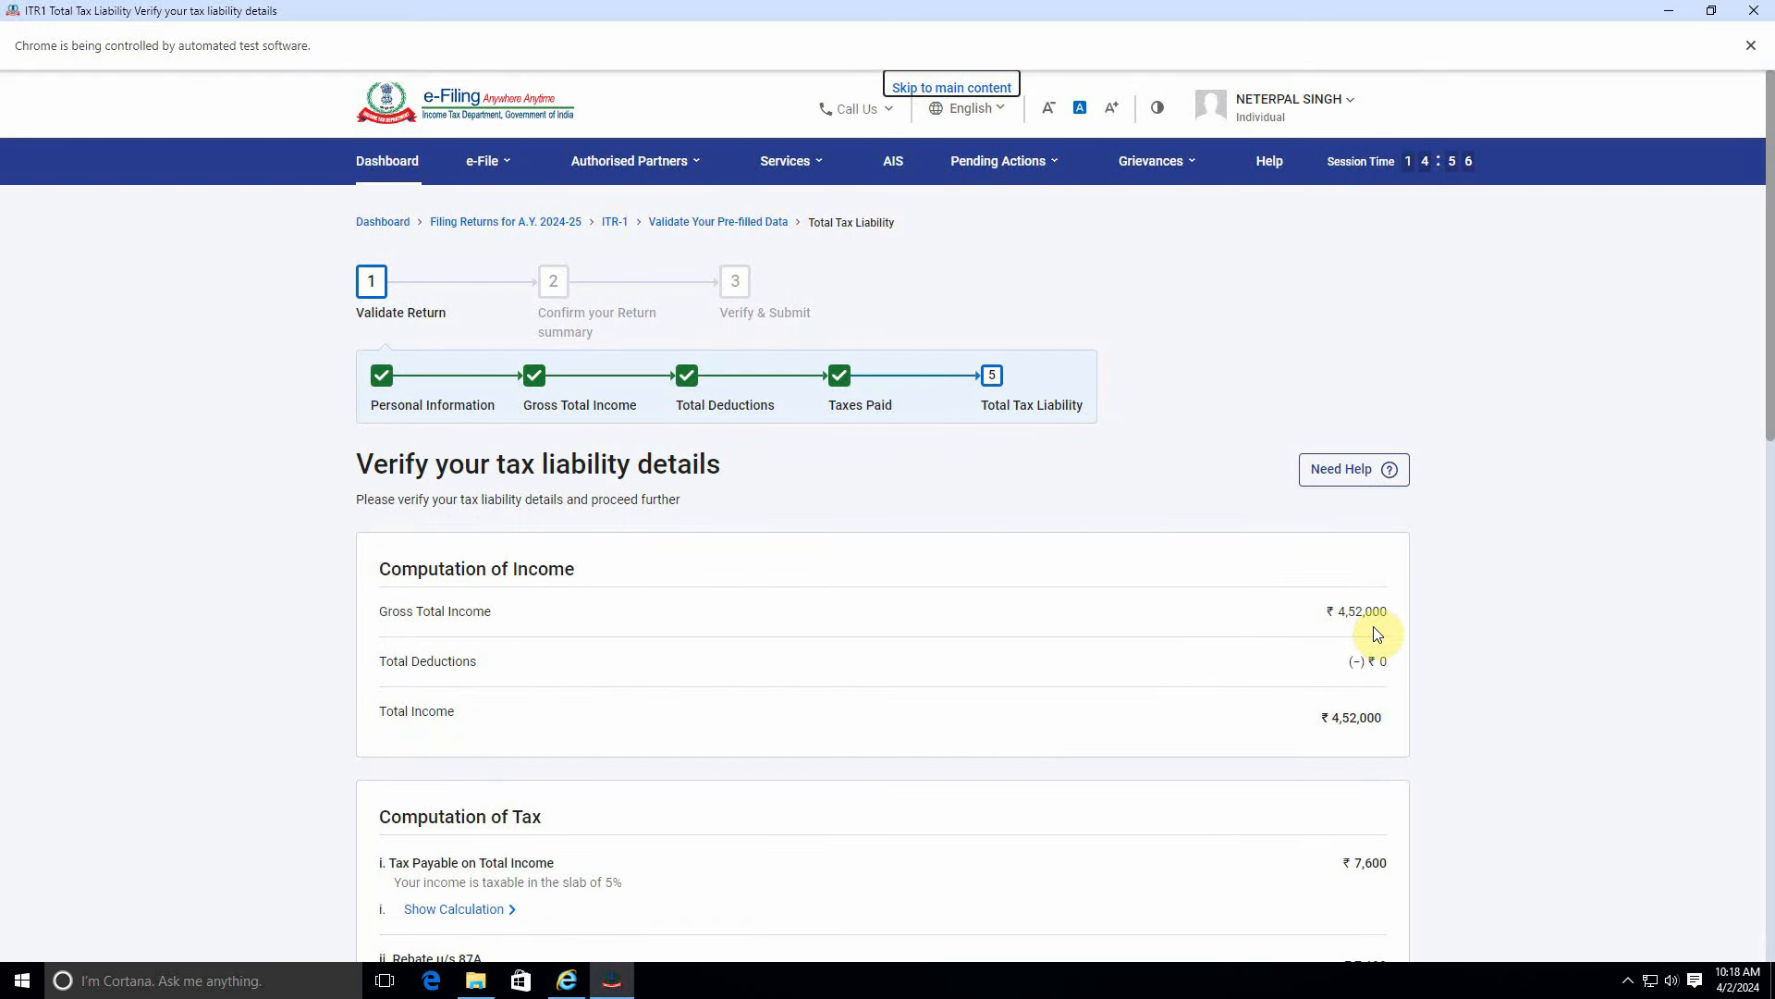
# Review the slab-wise computation where ₹7,600 tax is fully rebated to ₹0, then return to summary.
pyautogui.scroll(-3, 1165, 768)
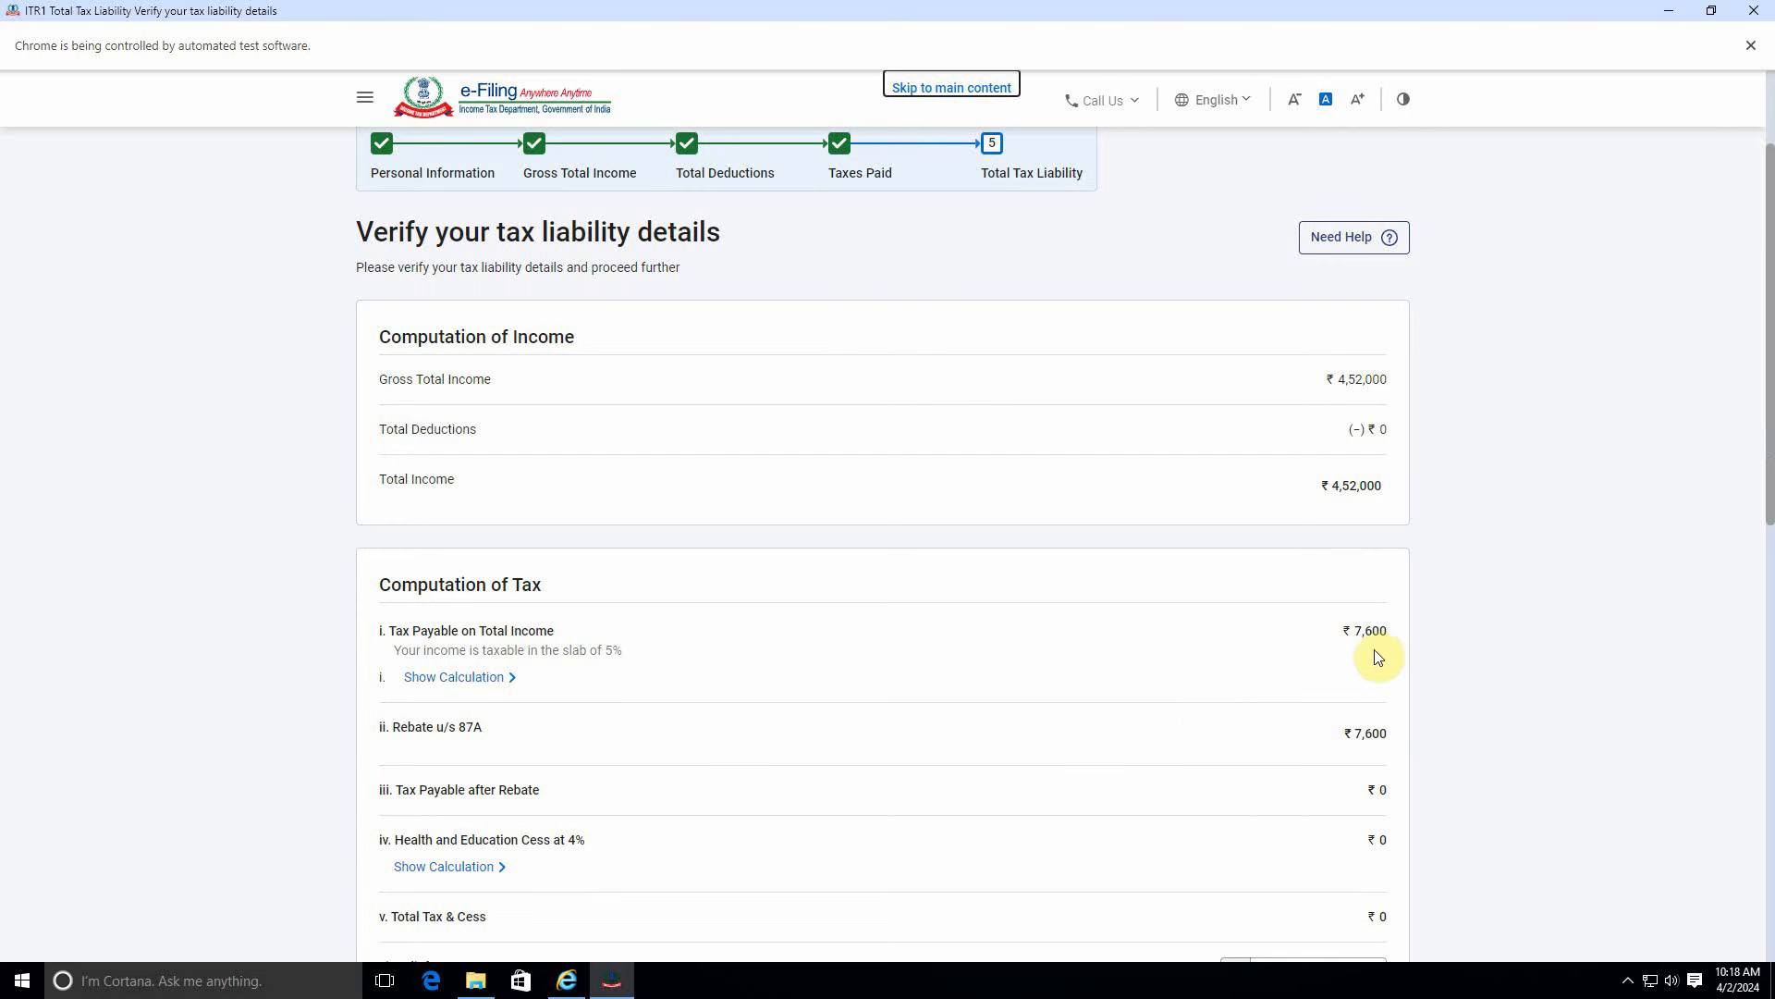
pyautogui.click(507, 677)
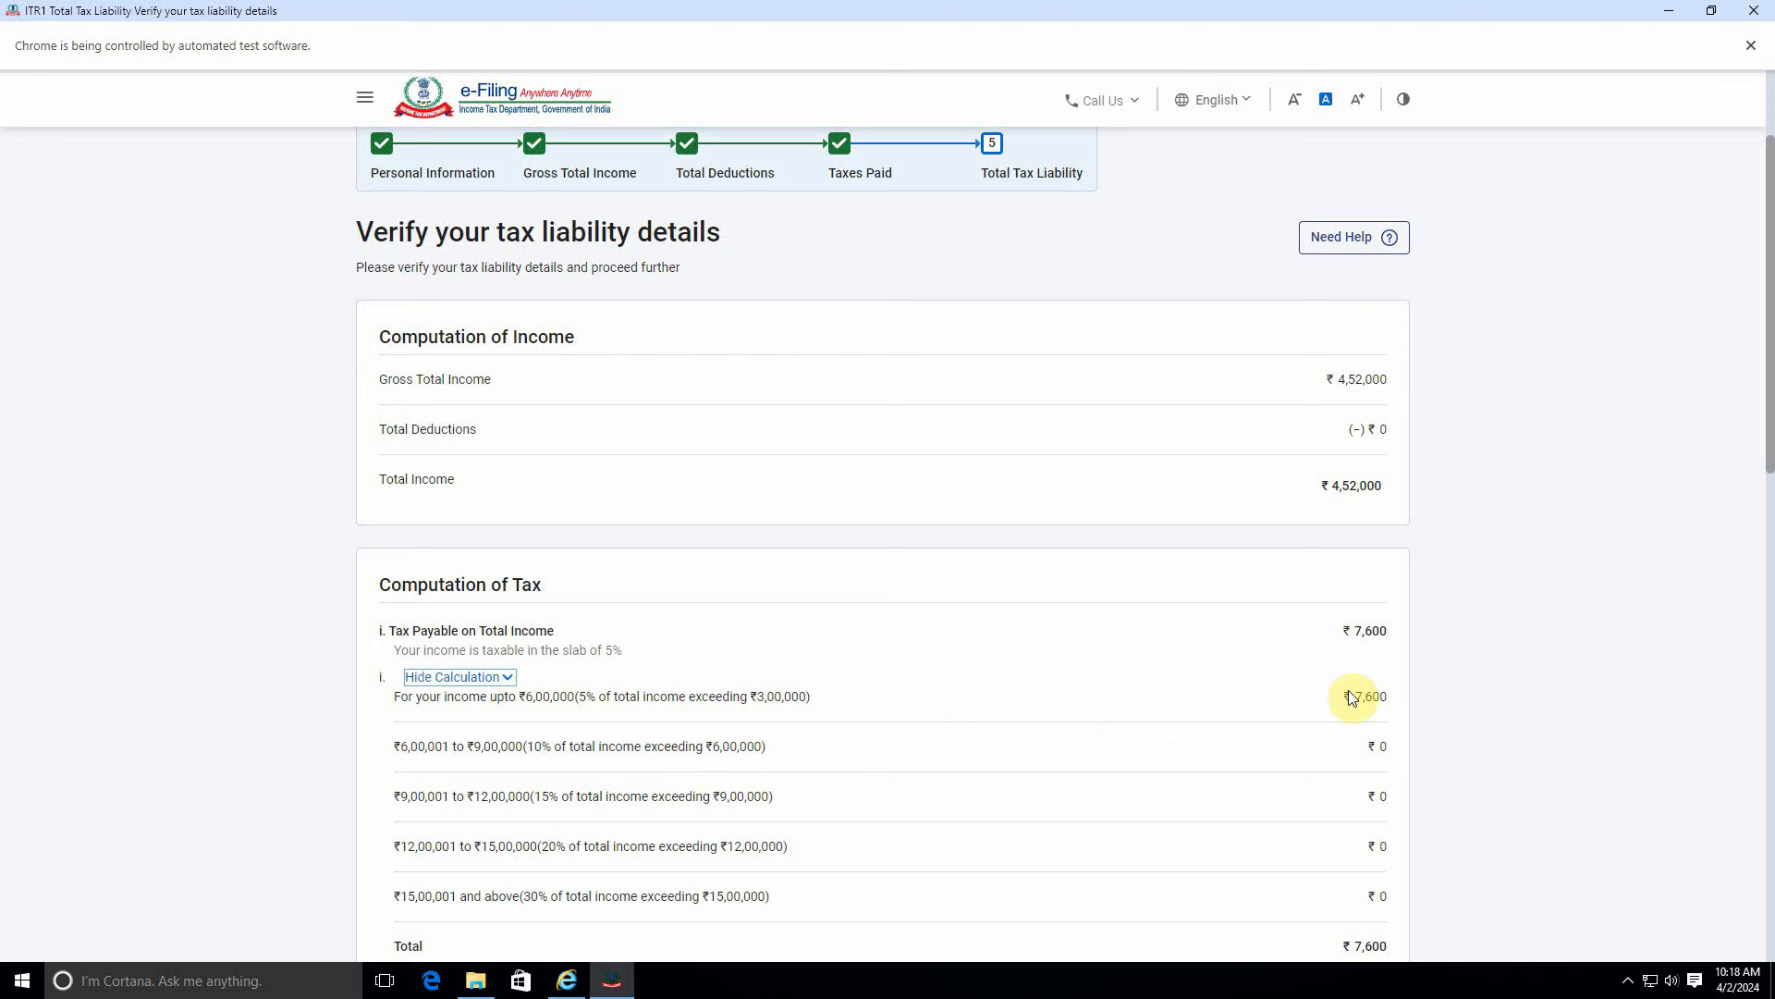
pyautogui.scroll(-2, 583, 679)
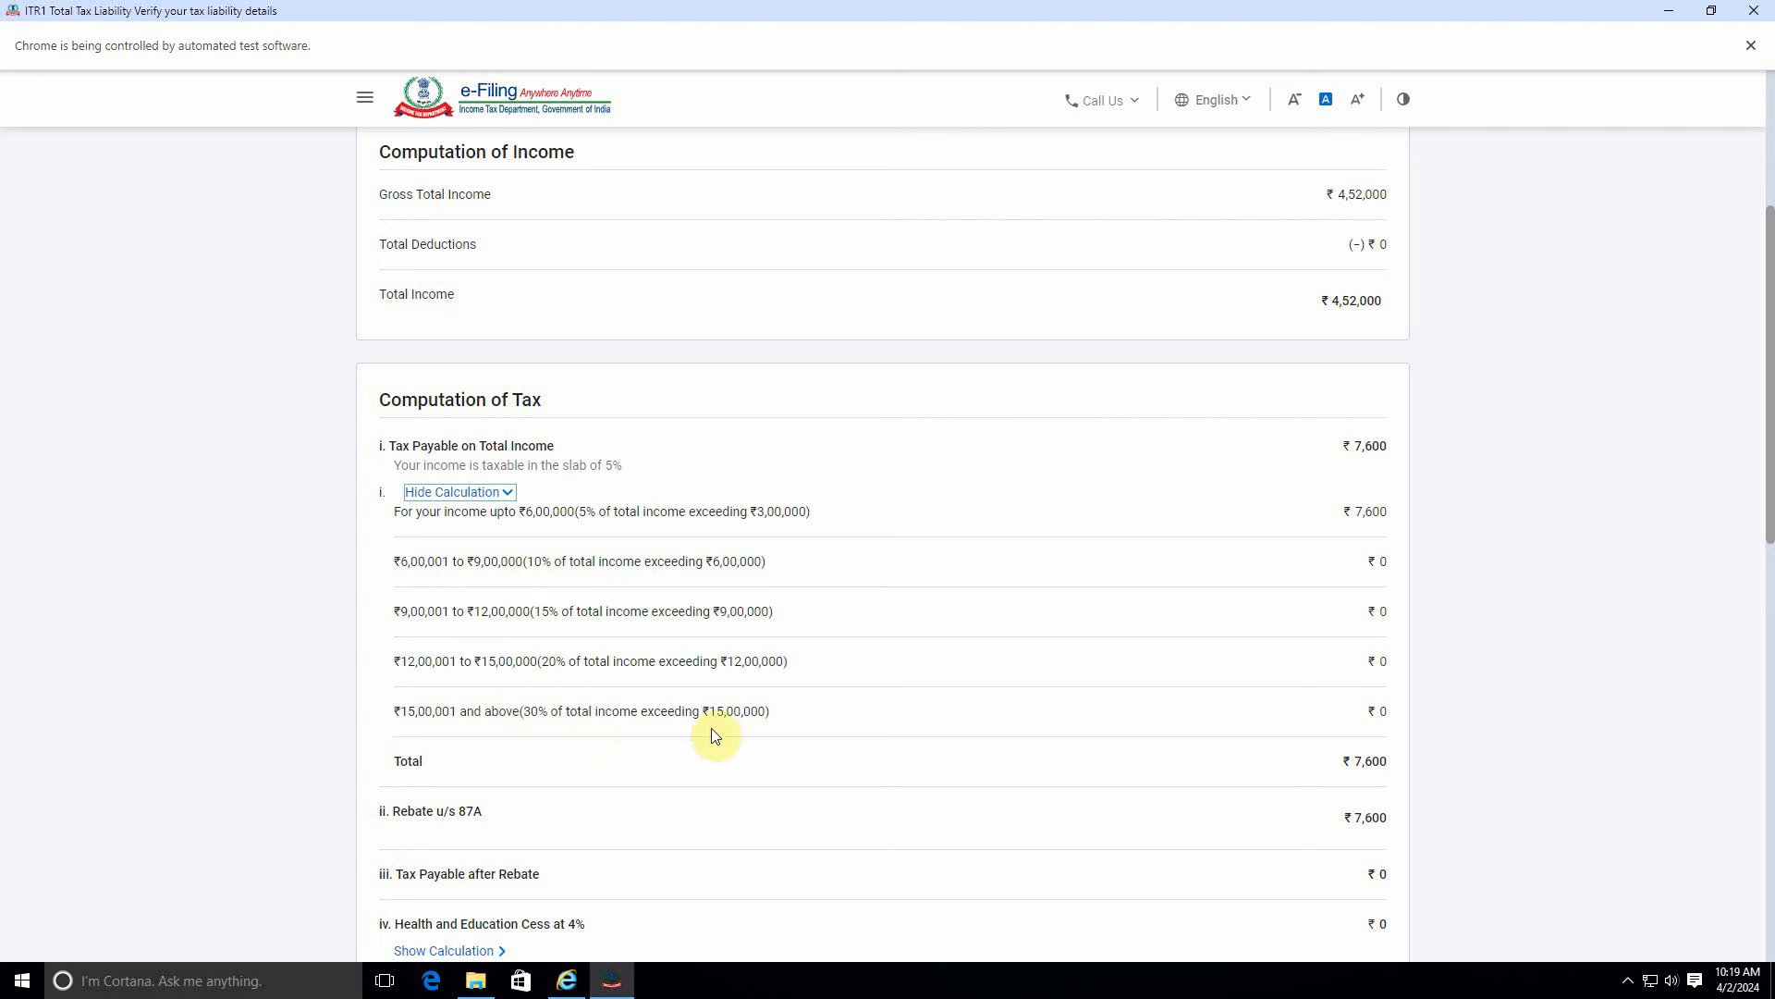
pyautogui.scroll(-3, 1001, 720)
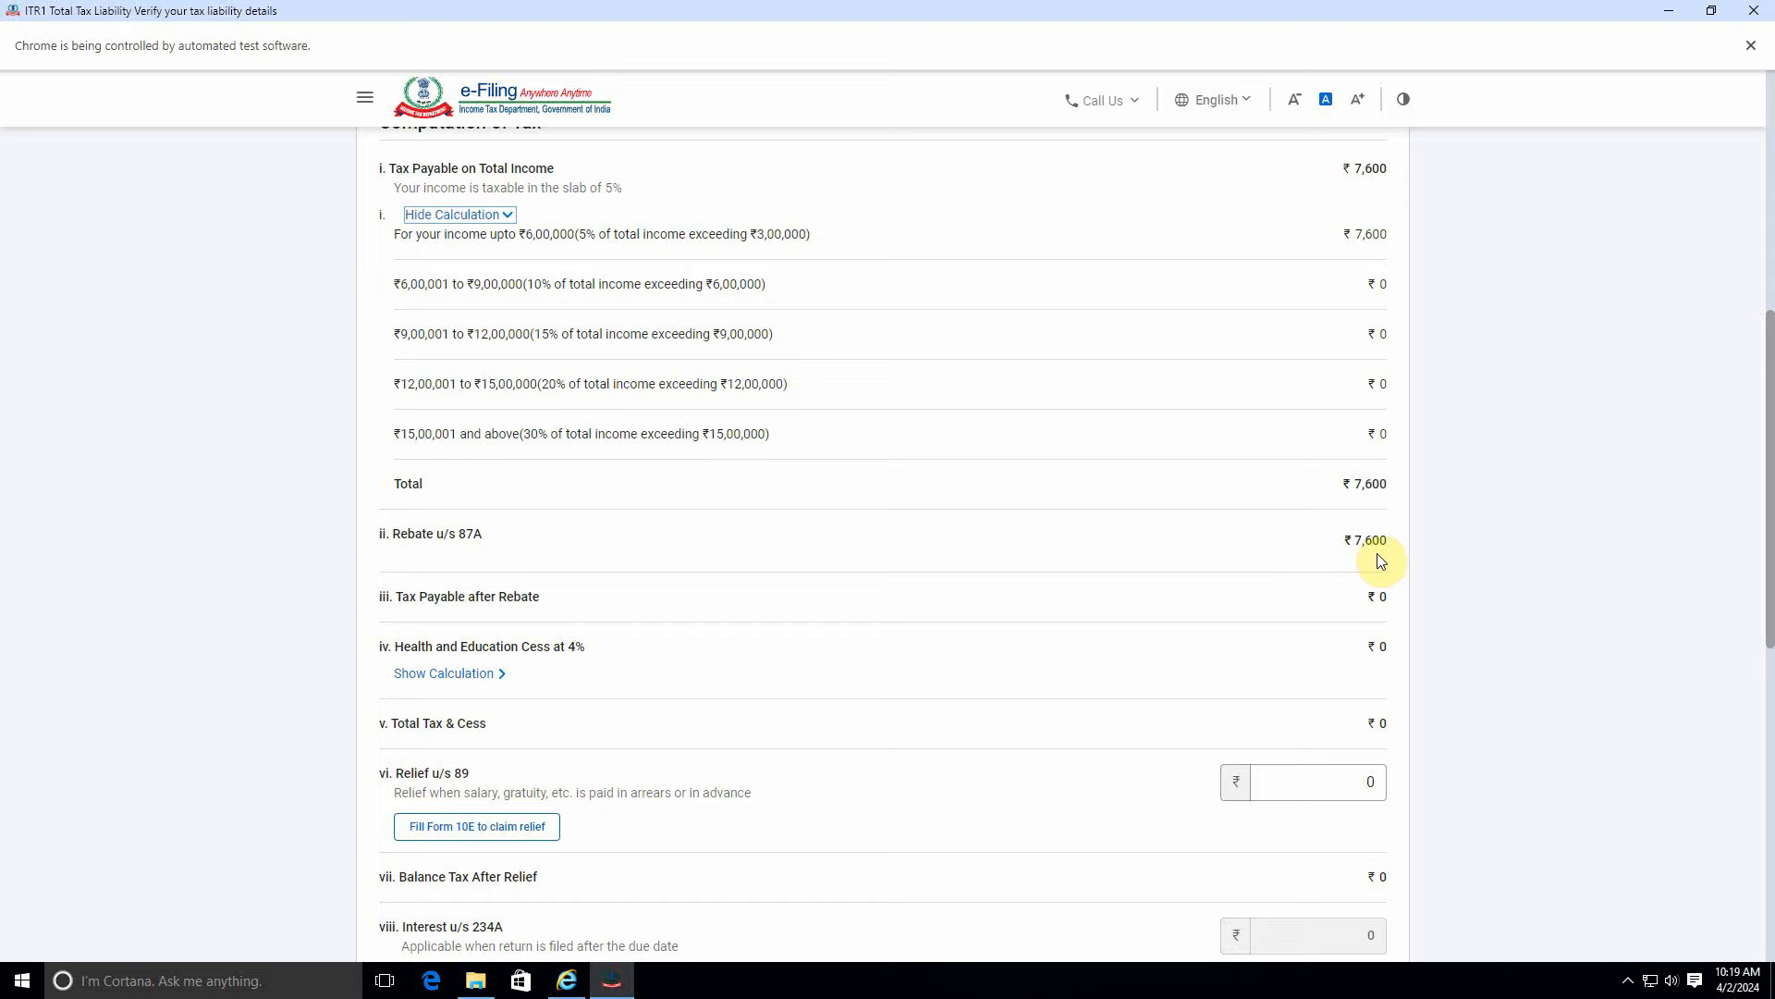
pyautogui.scroll(-7, 1241, 702)
pyautogui.scroll(15, 1239, 703)
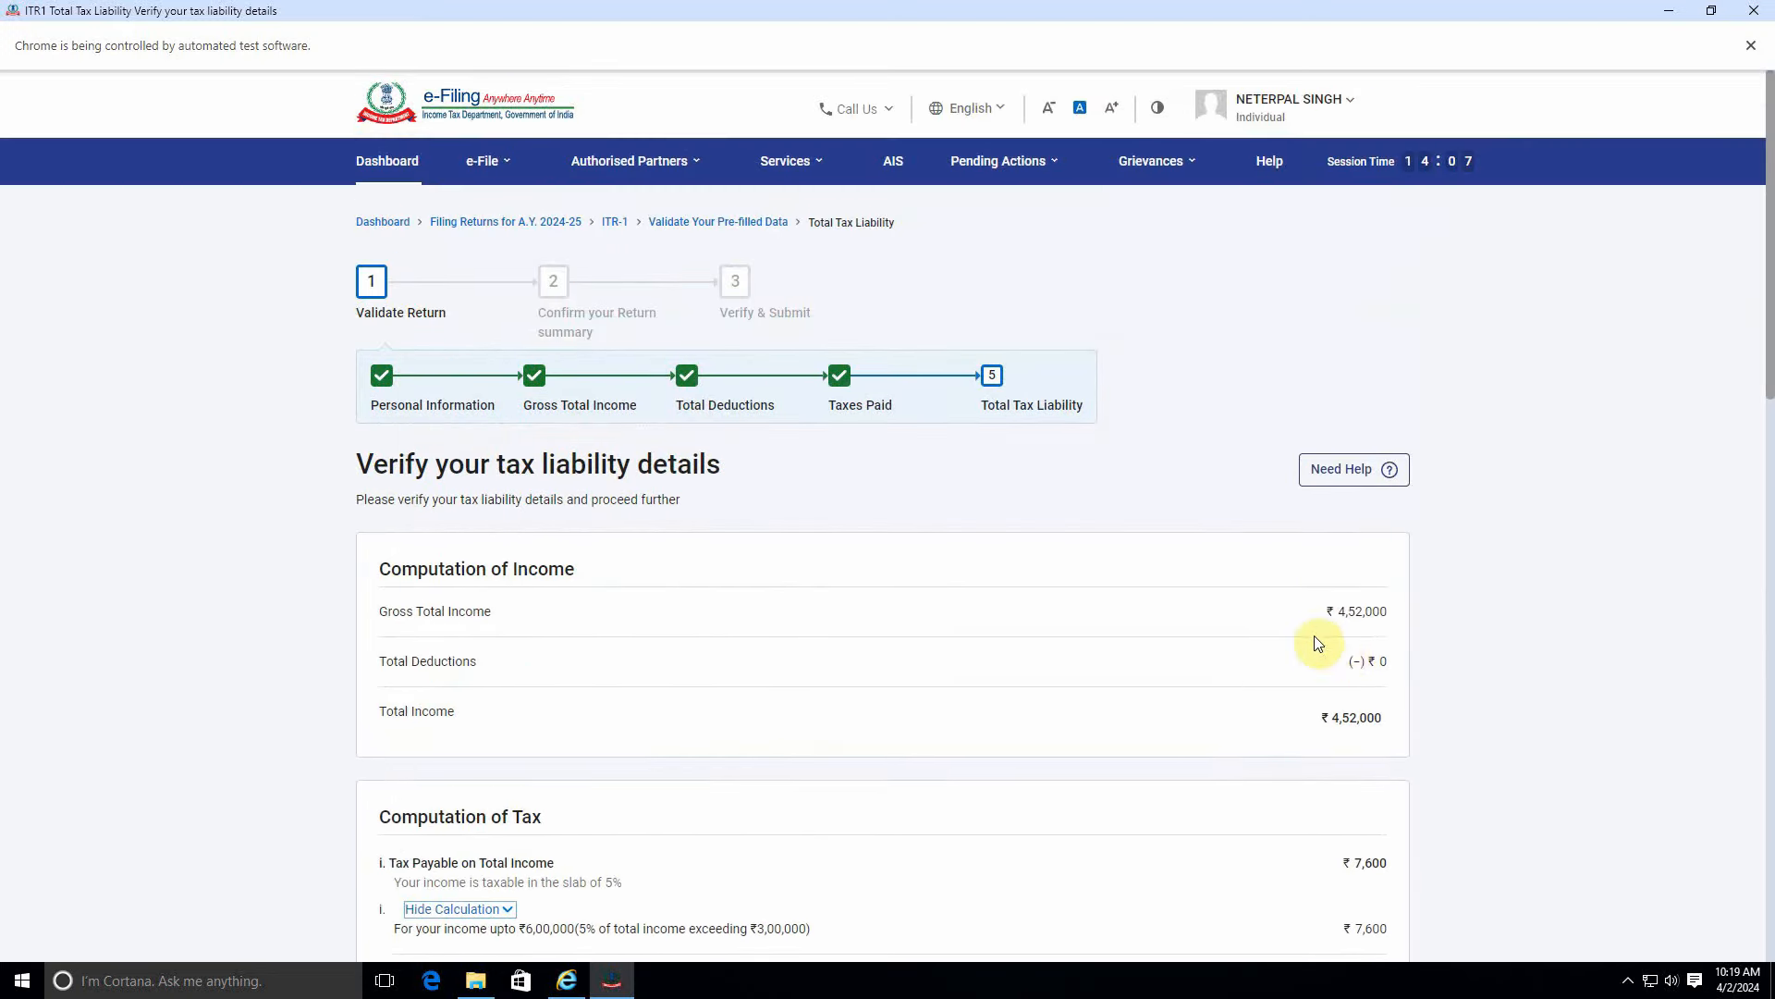
pyautogui.scroll(-15, 1318, 643)
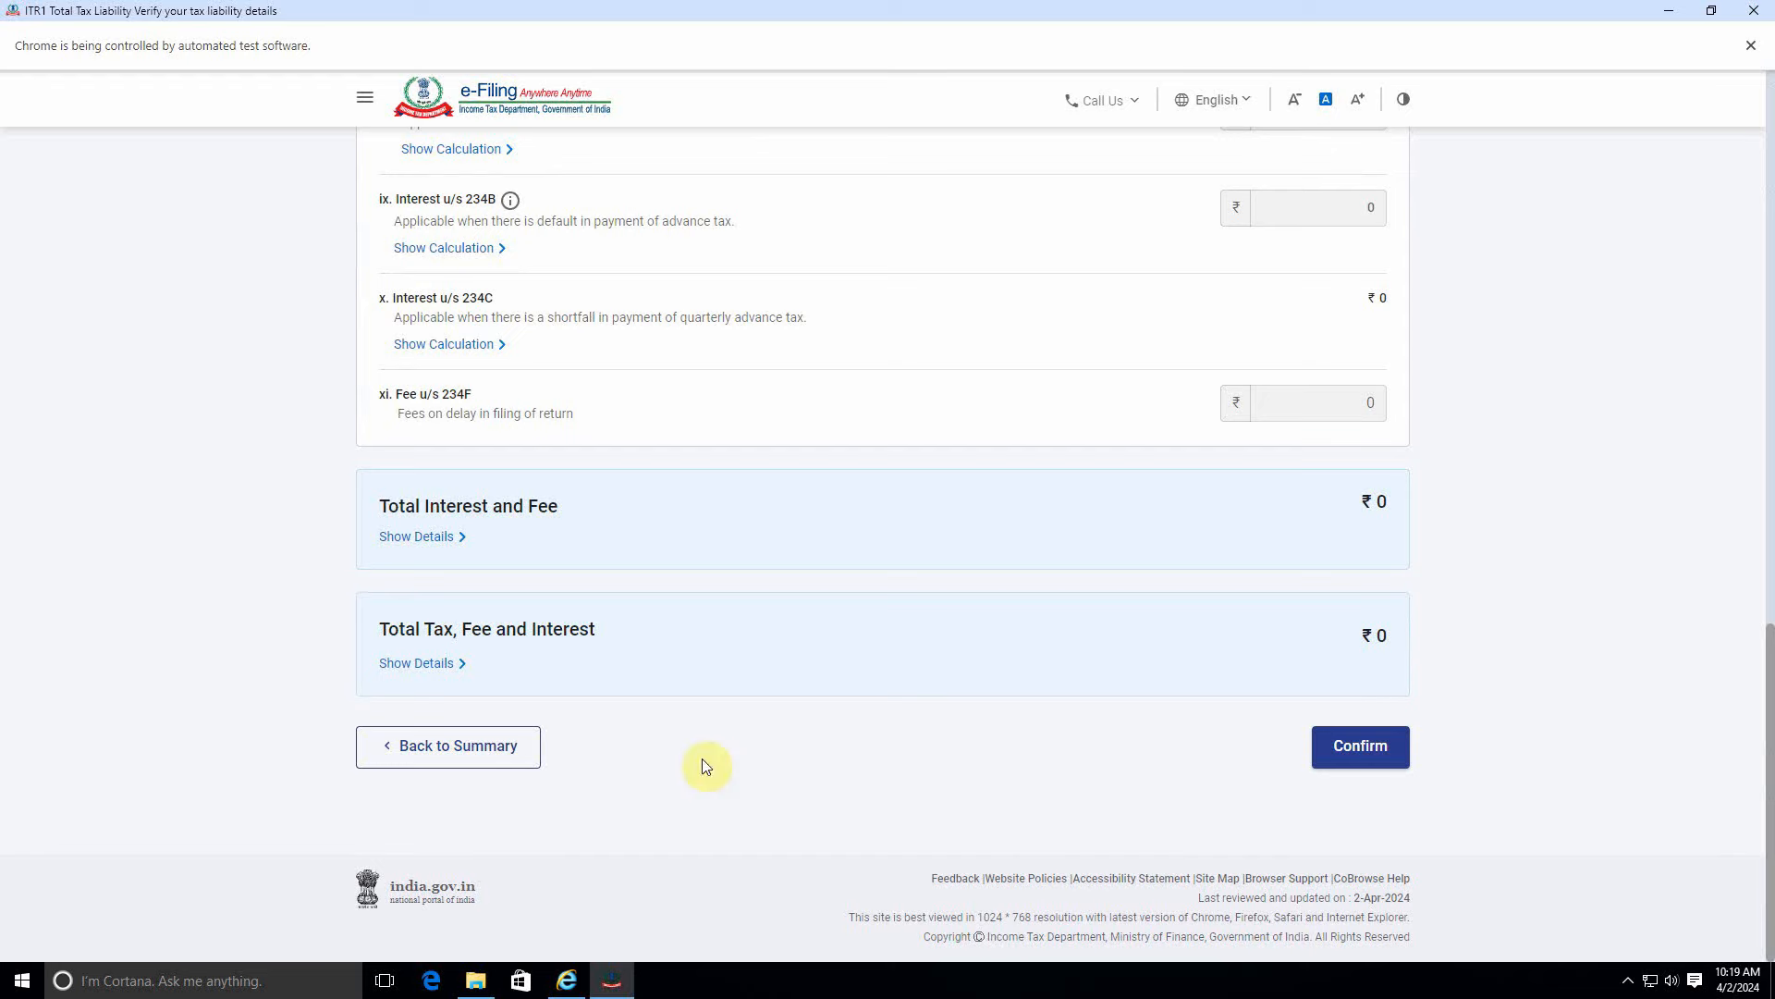
pyautogui.click(454, 763)
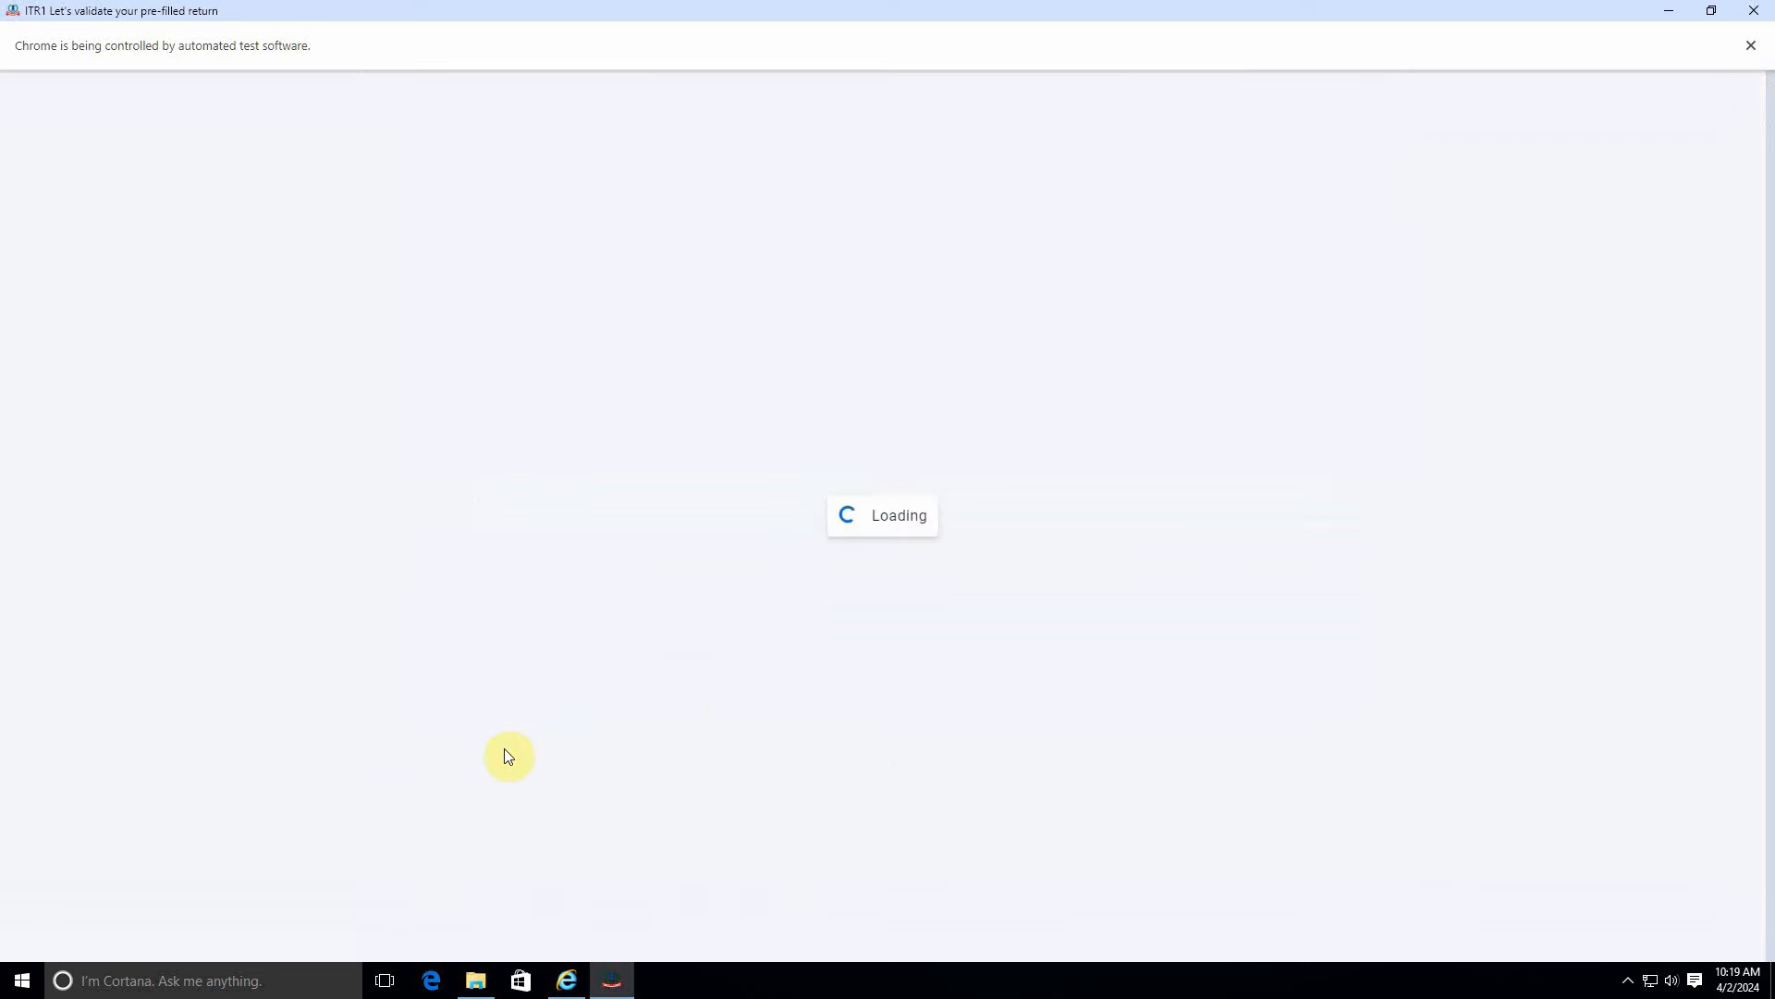
# Reopen gross total income and select the ₹2,50,000 'Any Other : other income' entry.
pyautogui.scroll(-3, 814, 653)
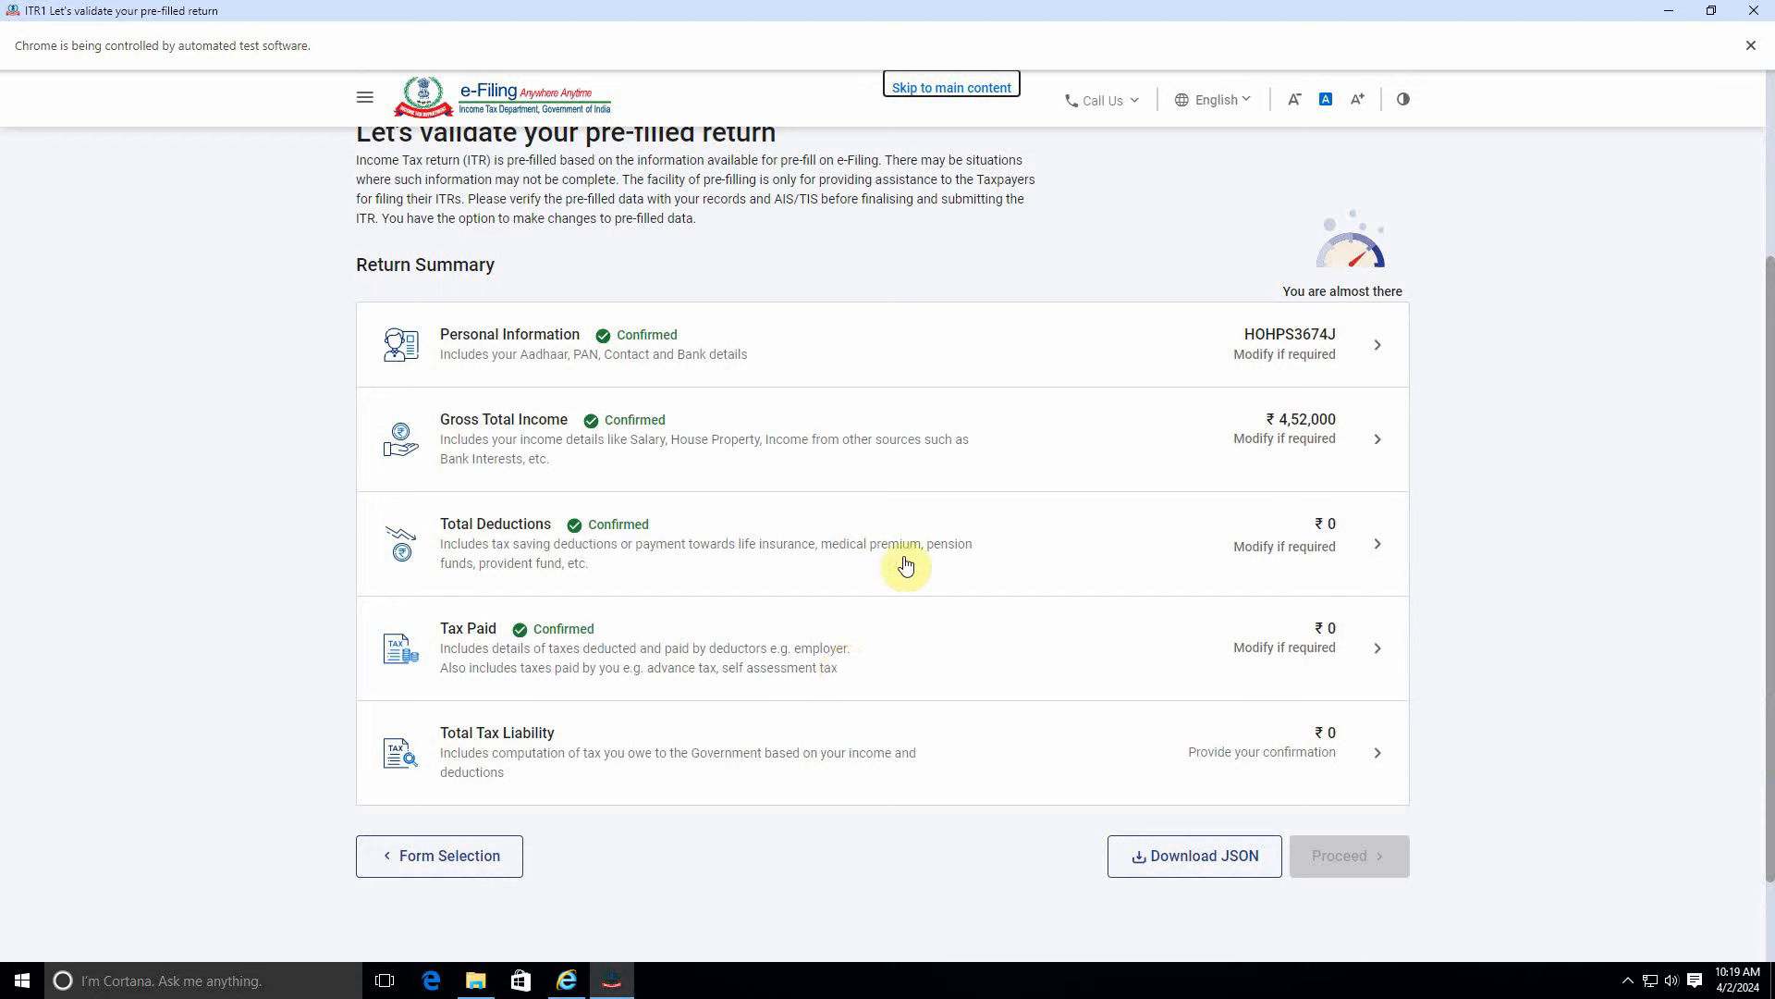
pyautogui.click(1094, 476)
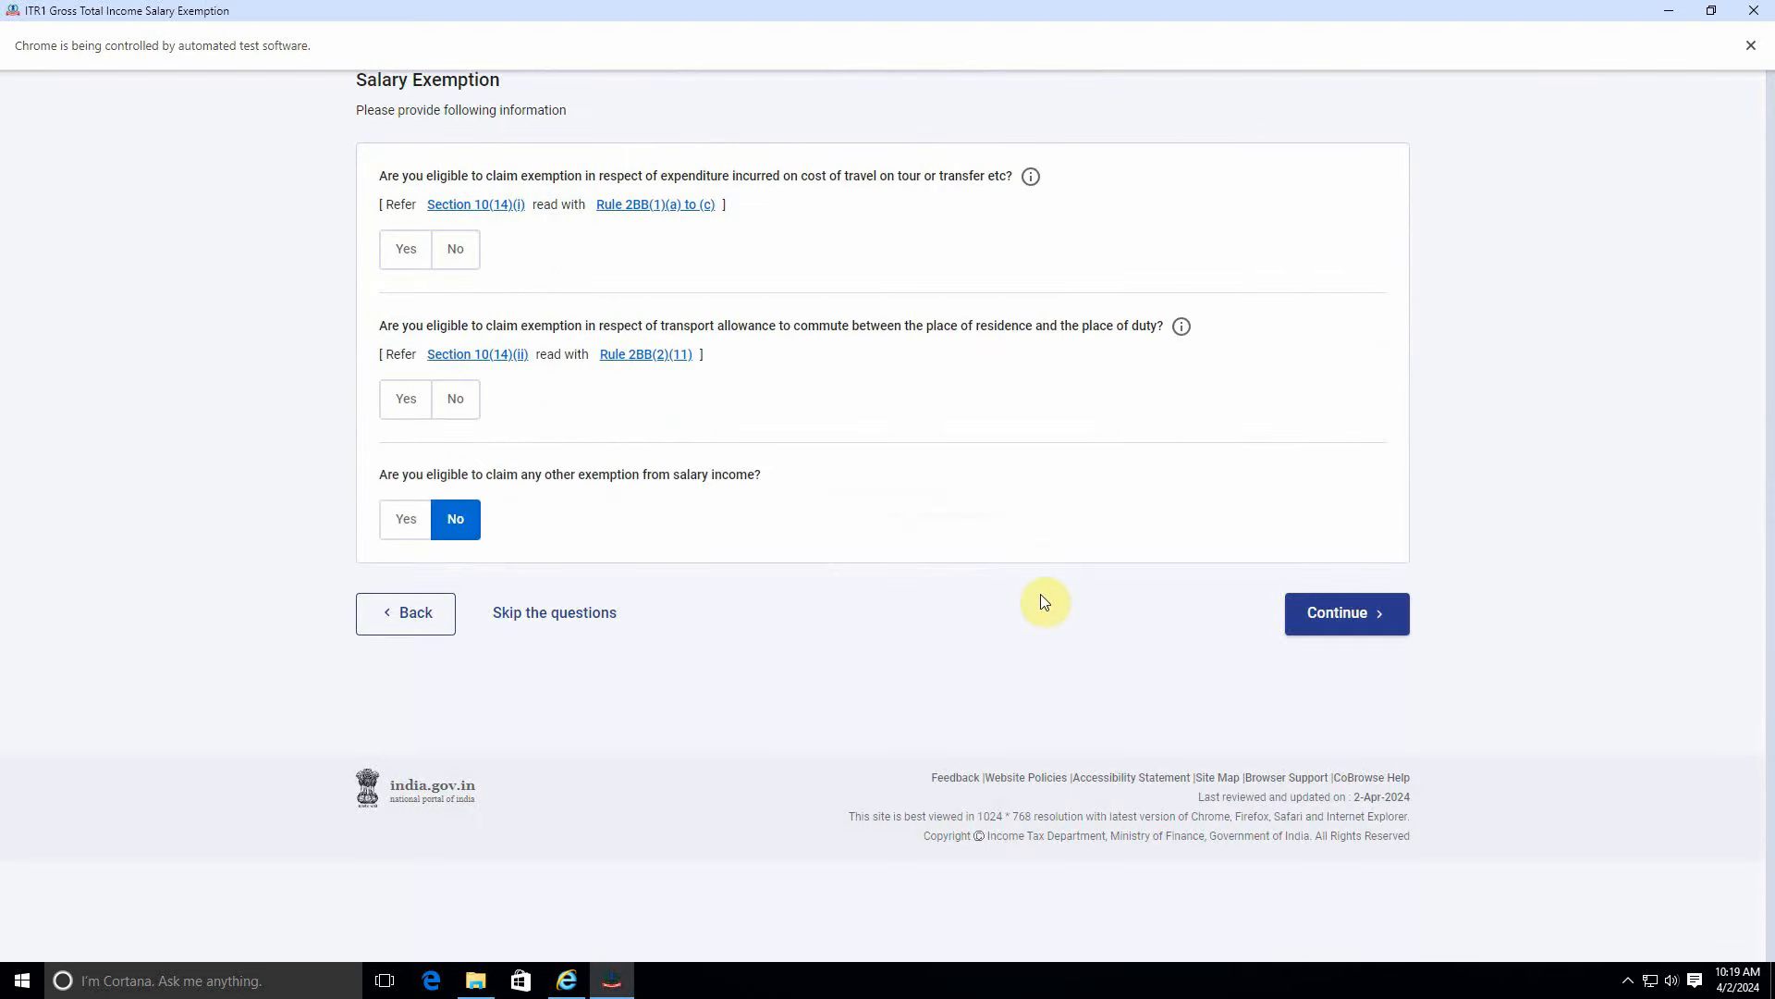
pyautogui.scroll(-2, 1087, 616)
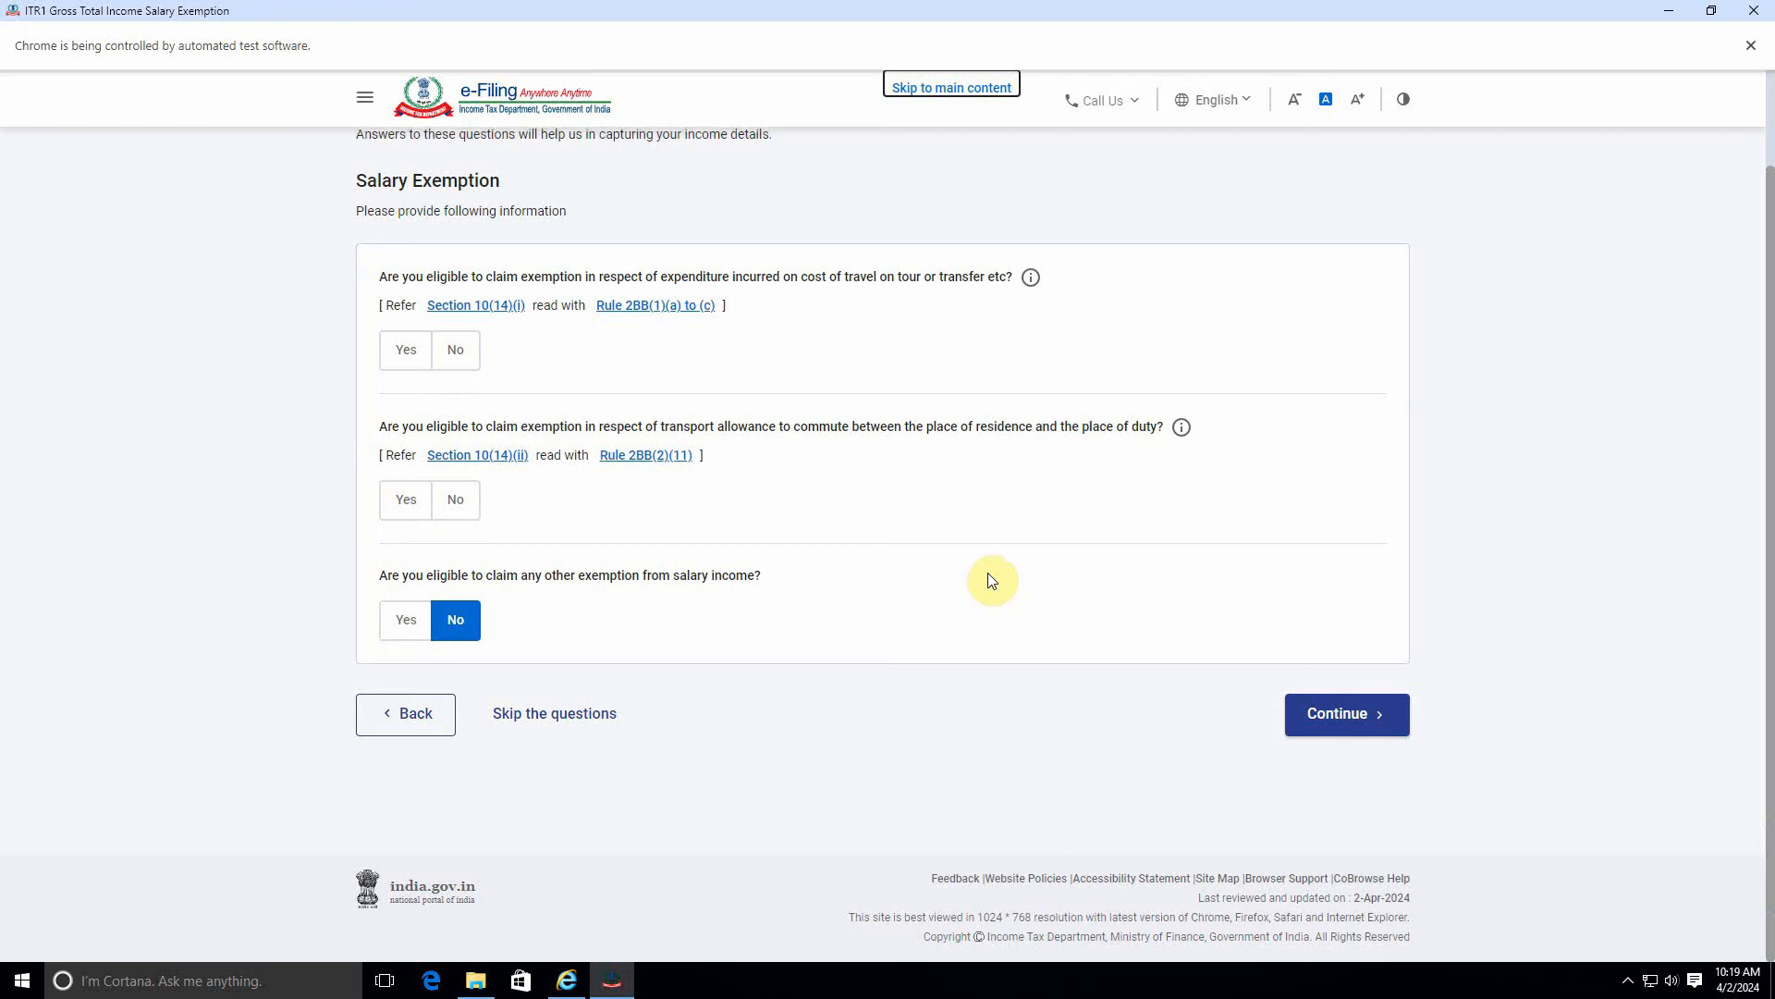
pyautogui.scroll(1, 987, 597)
pyautogui.click(1322, 807)
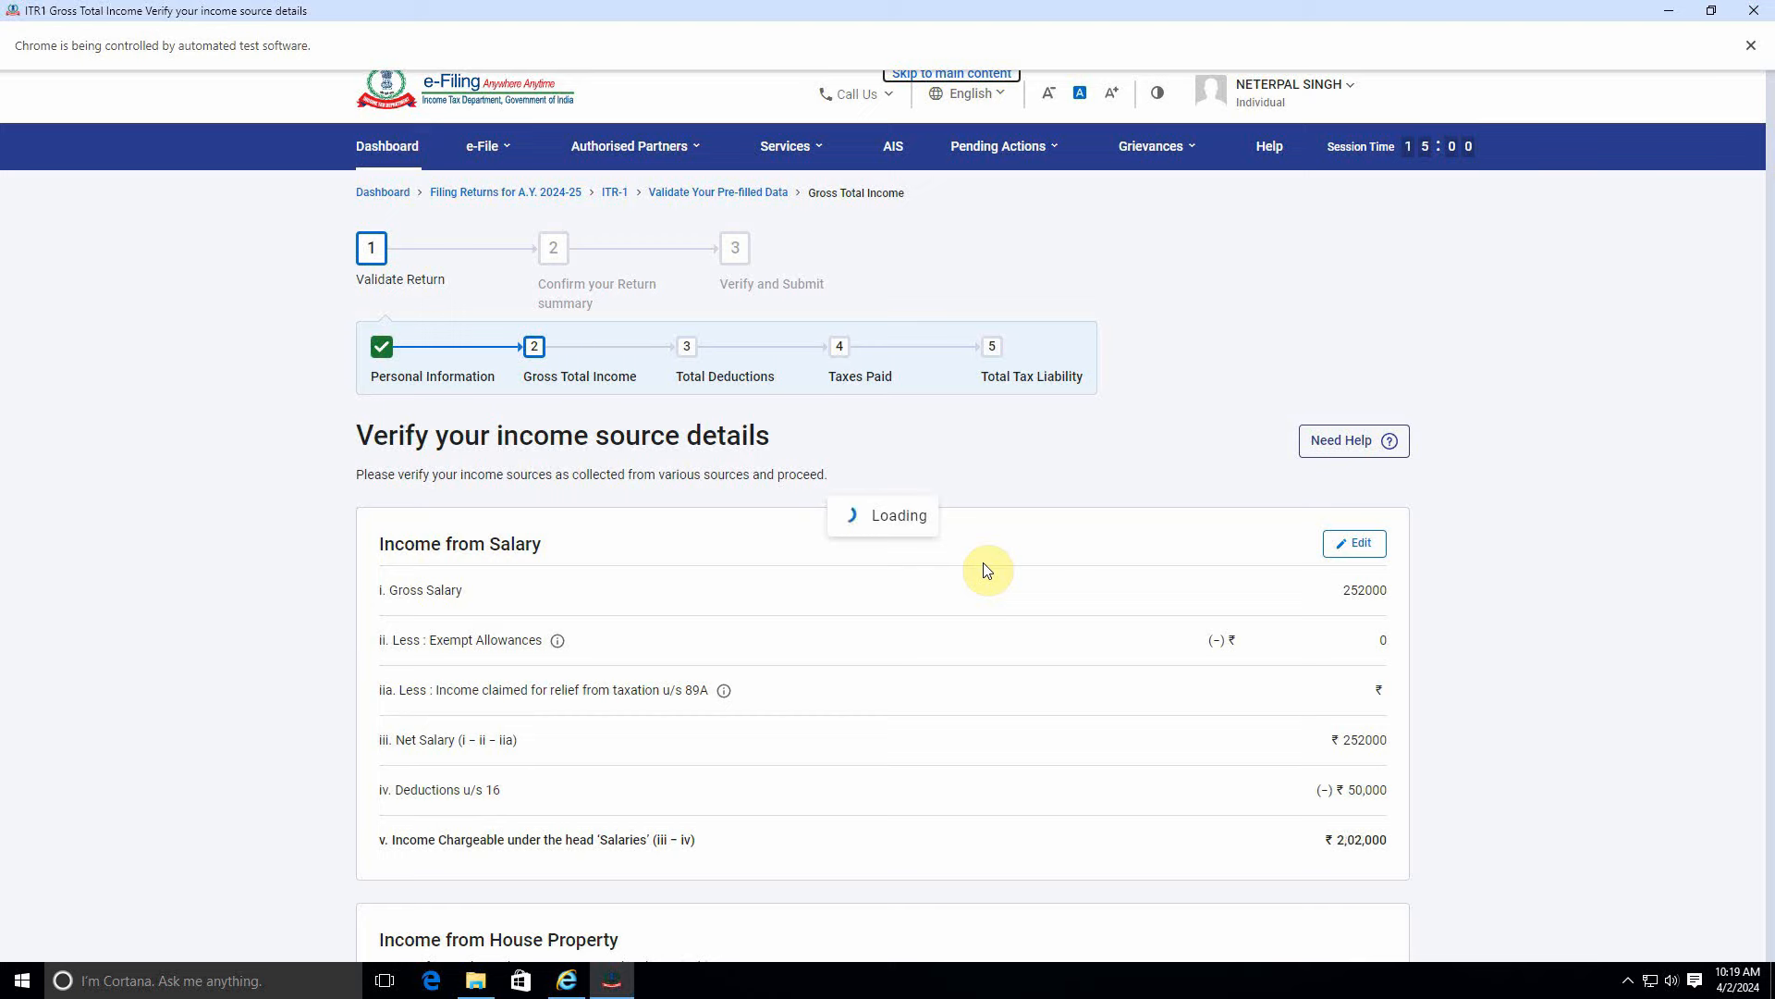
pyautogui.scroll(-10, 985, 569)
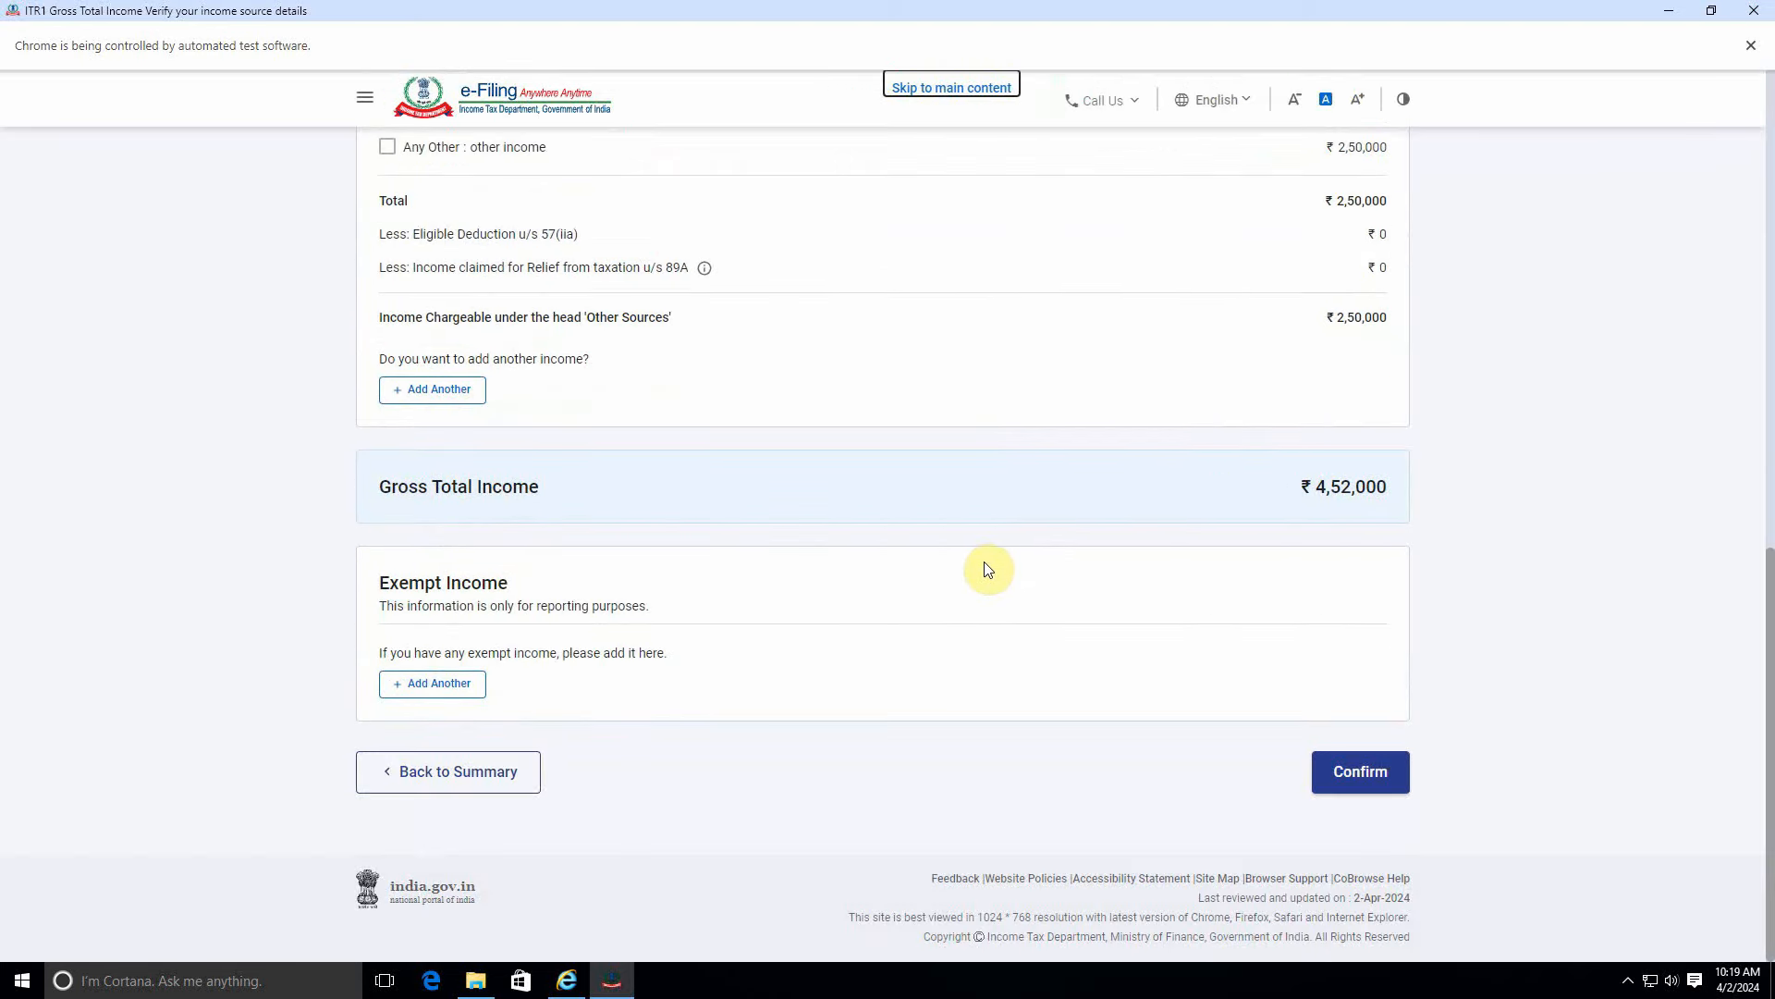
pyautogui.scroll(2, 788, 538)
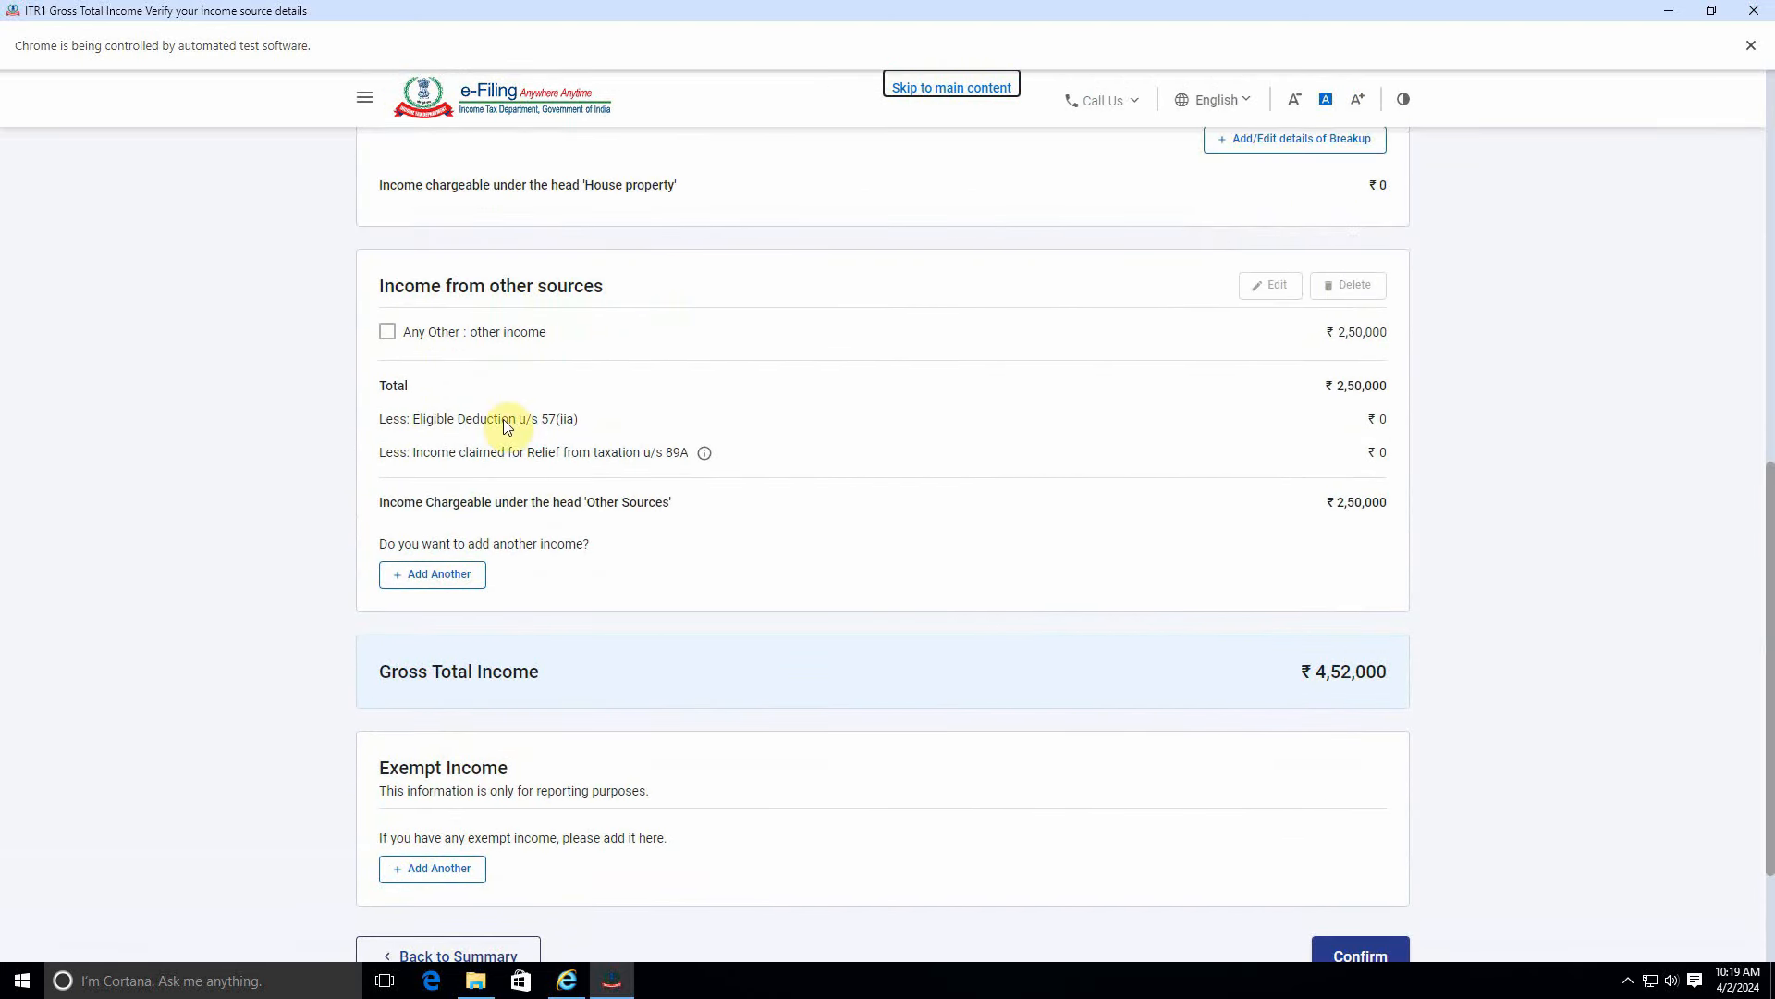
pyautogui.scroll(1, 545, 453)
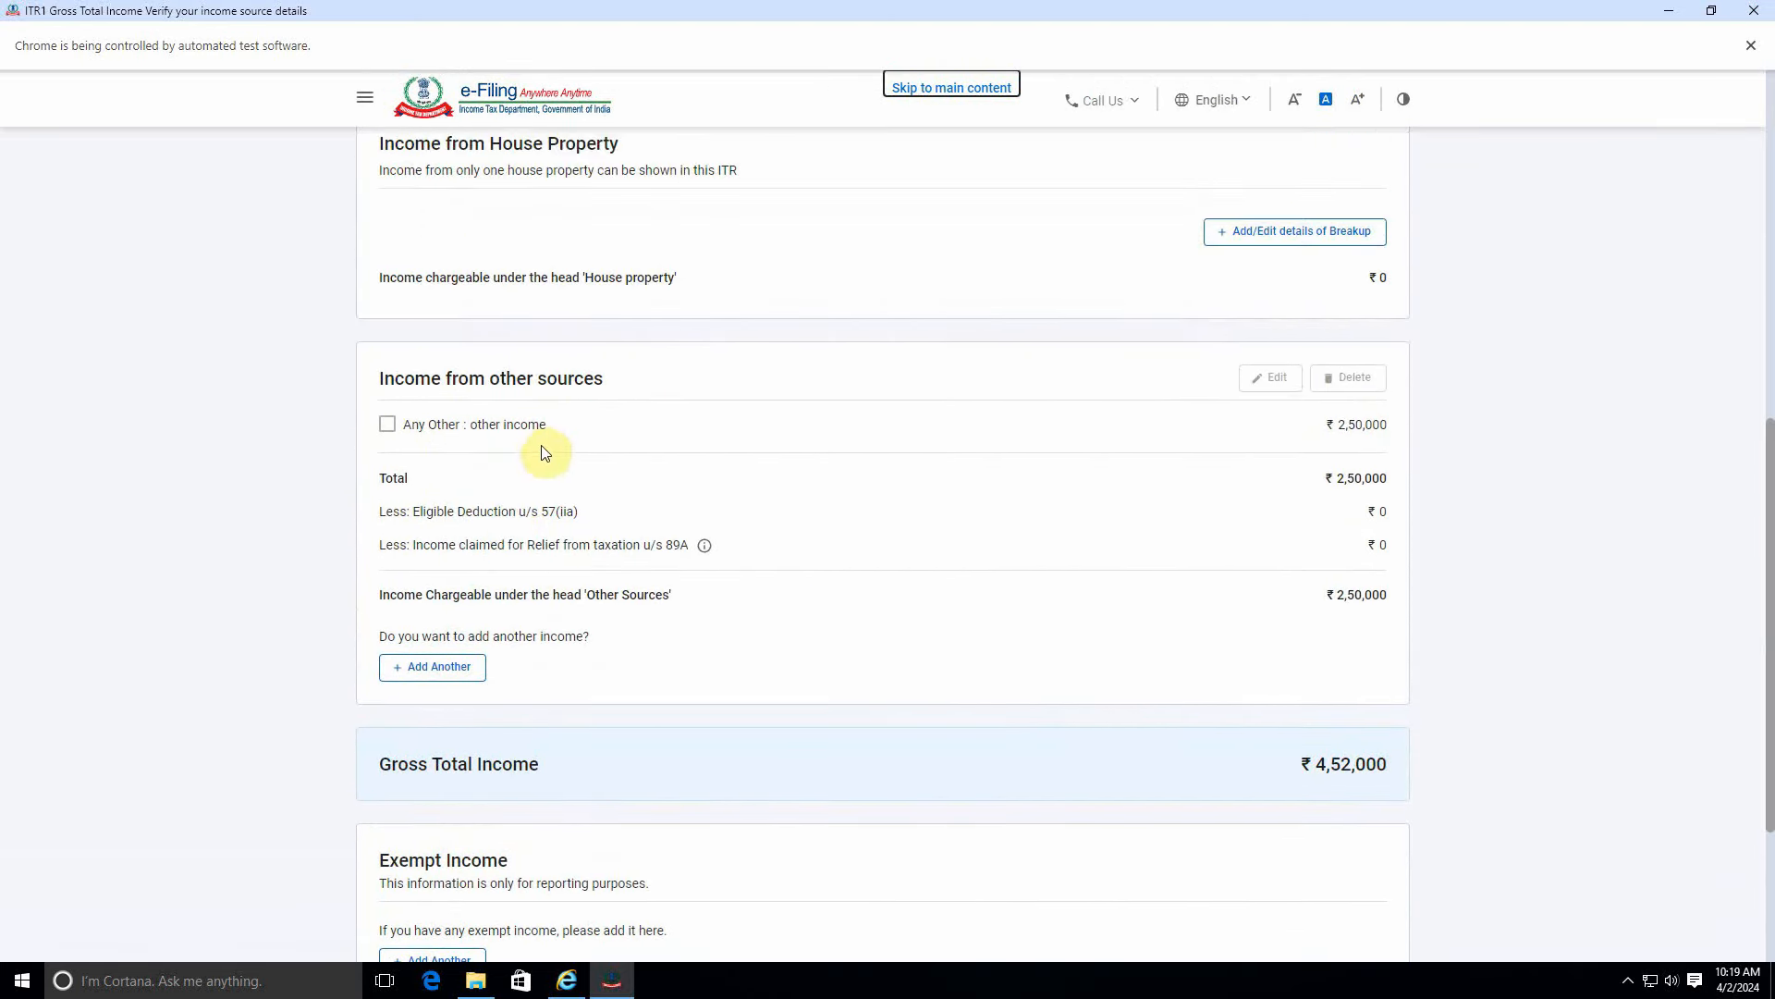
pyautogui.click(386, 423)
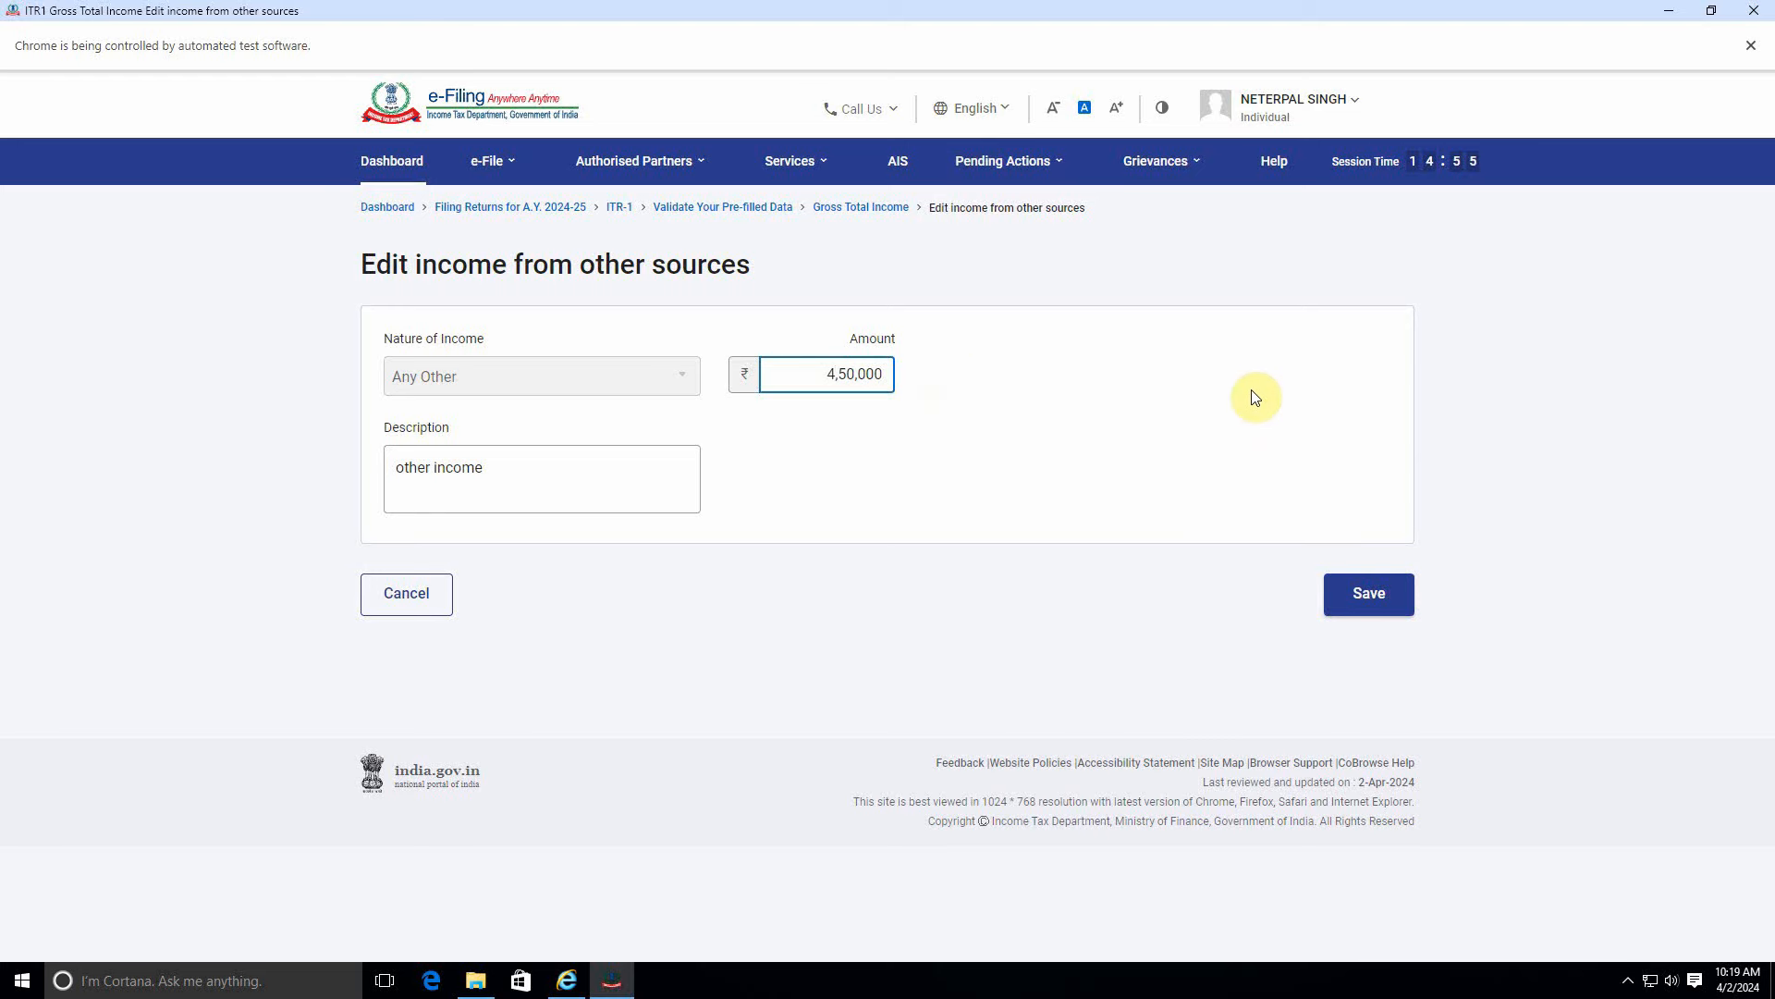
# Save ₹4,50,000 as other income and confirm, bringing gross total income to ₹6,52,000.
pyautogui.click(1368, 596)
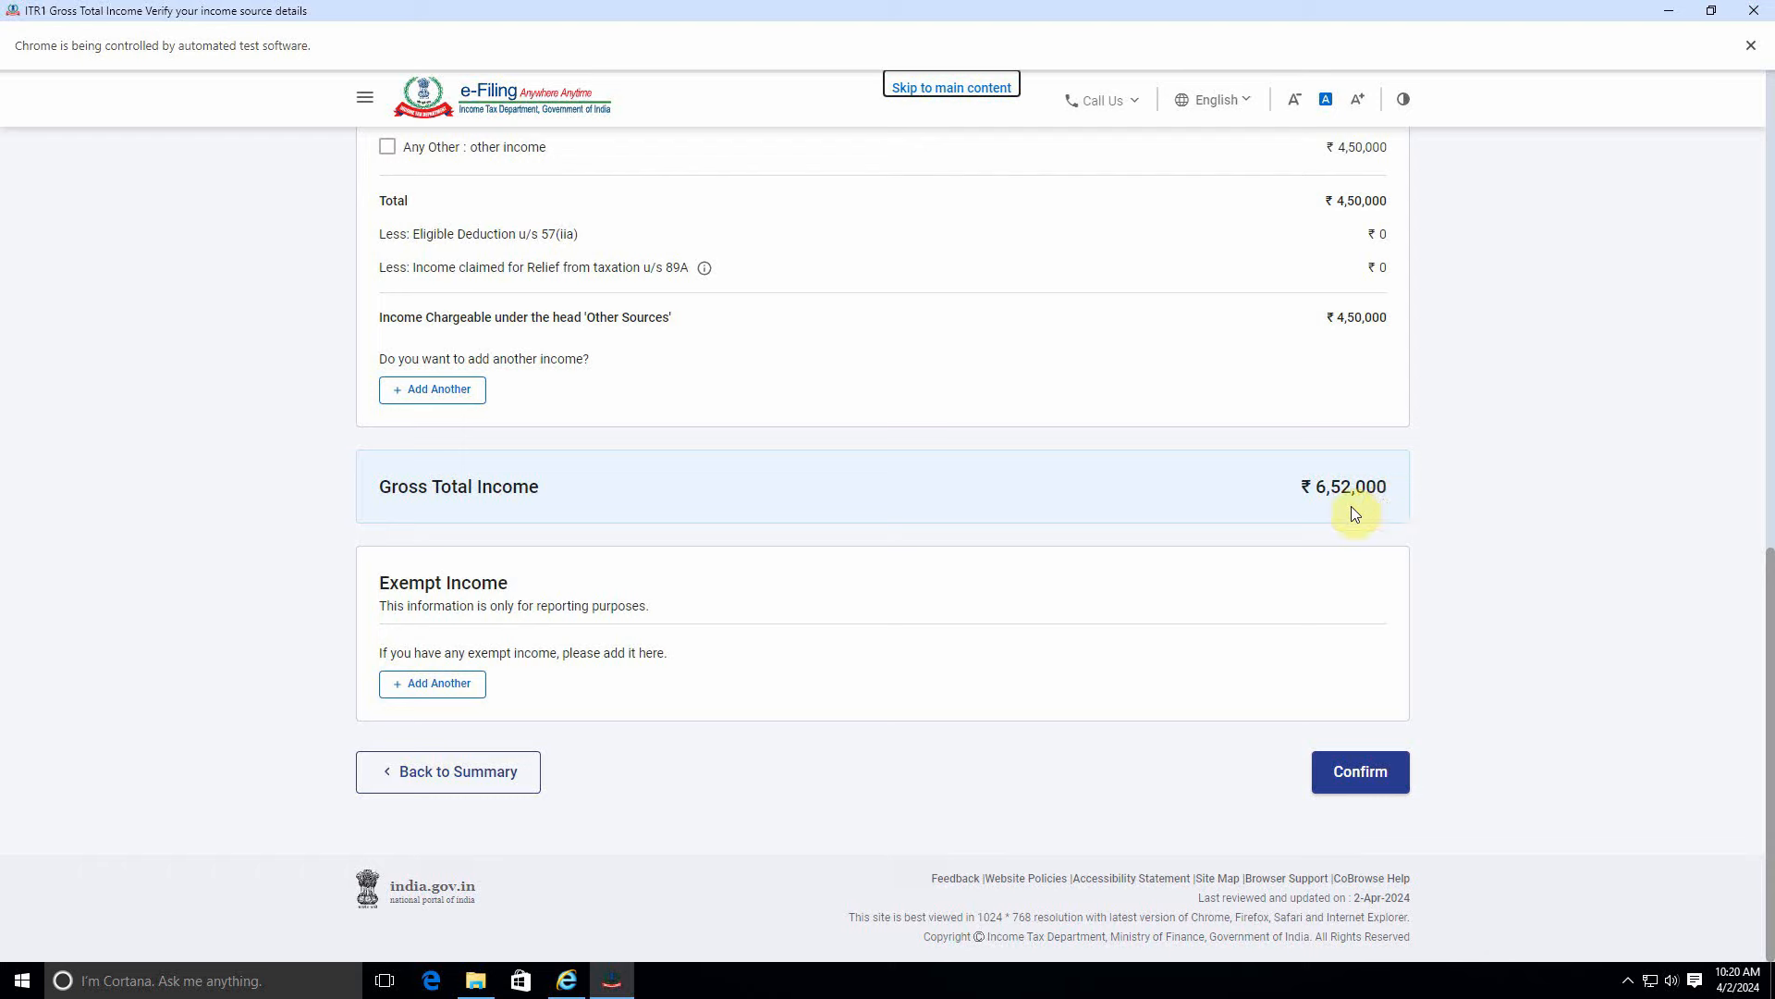
pyautogui.click(1387, 768)
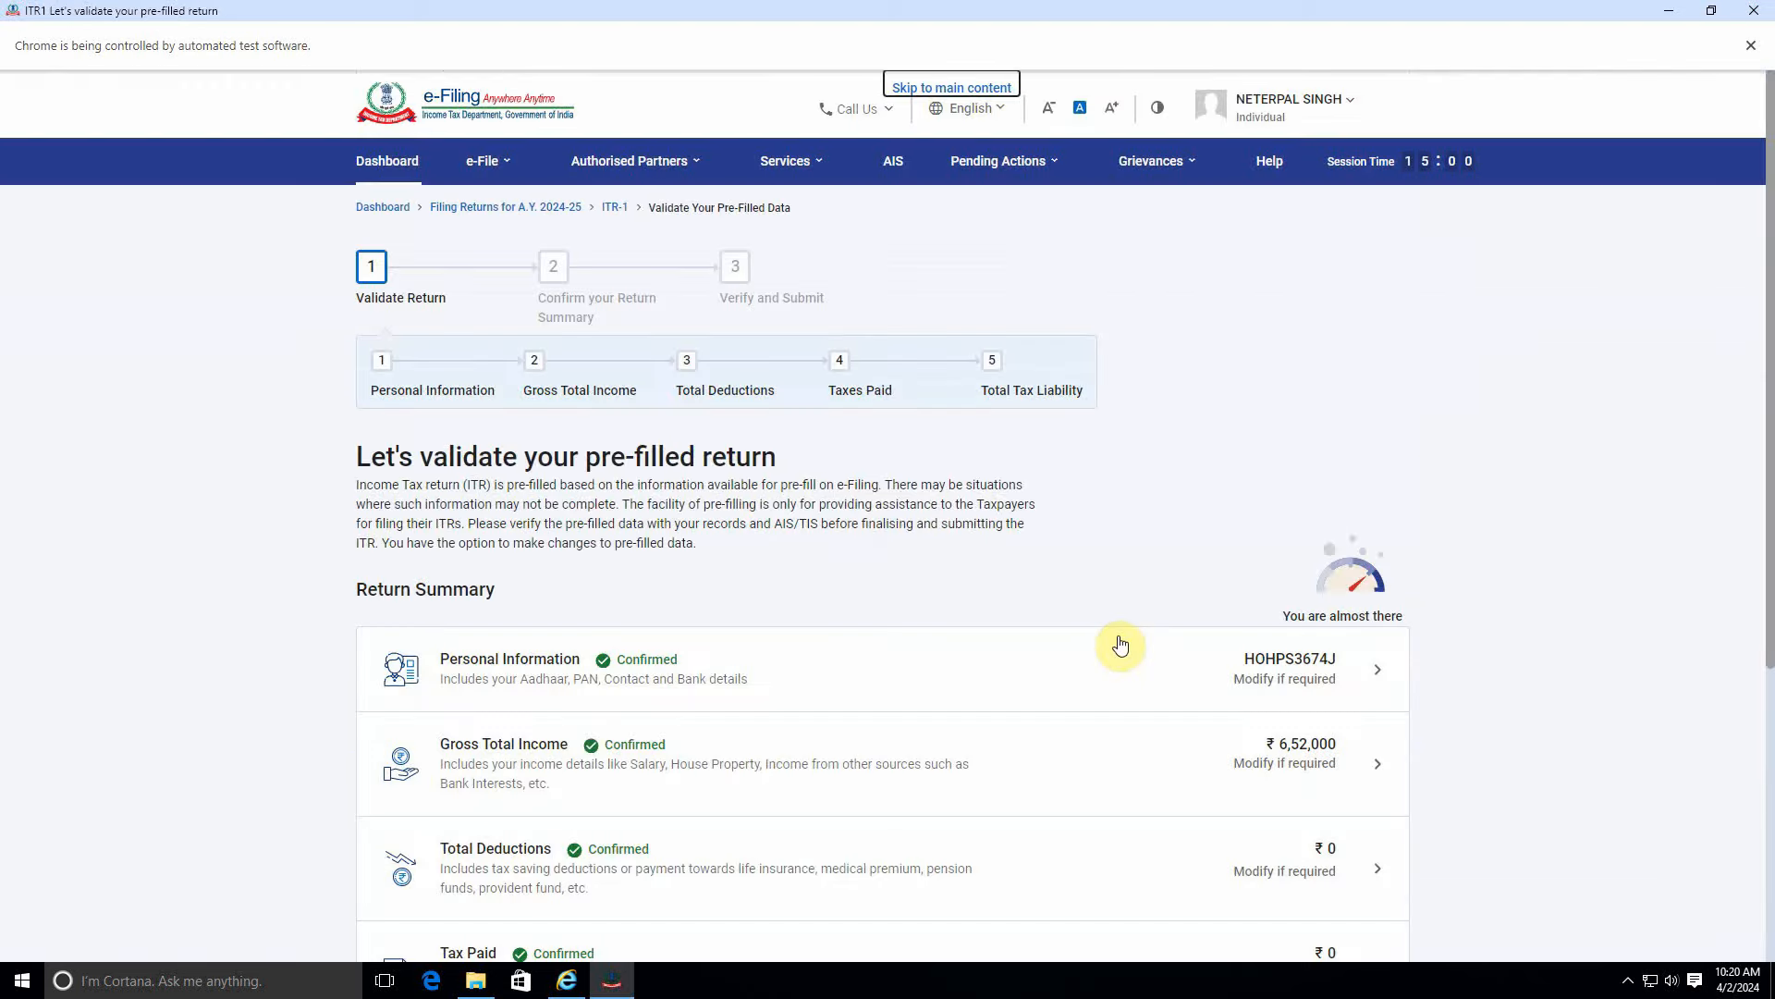
pyautogui.scroll(-5, 1121, 645)
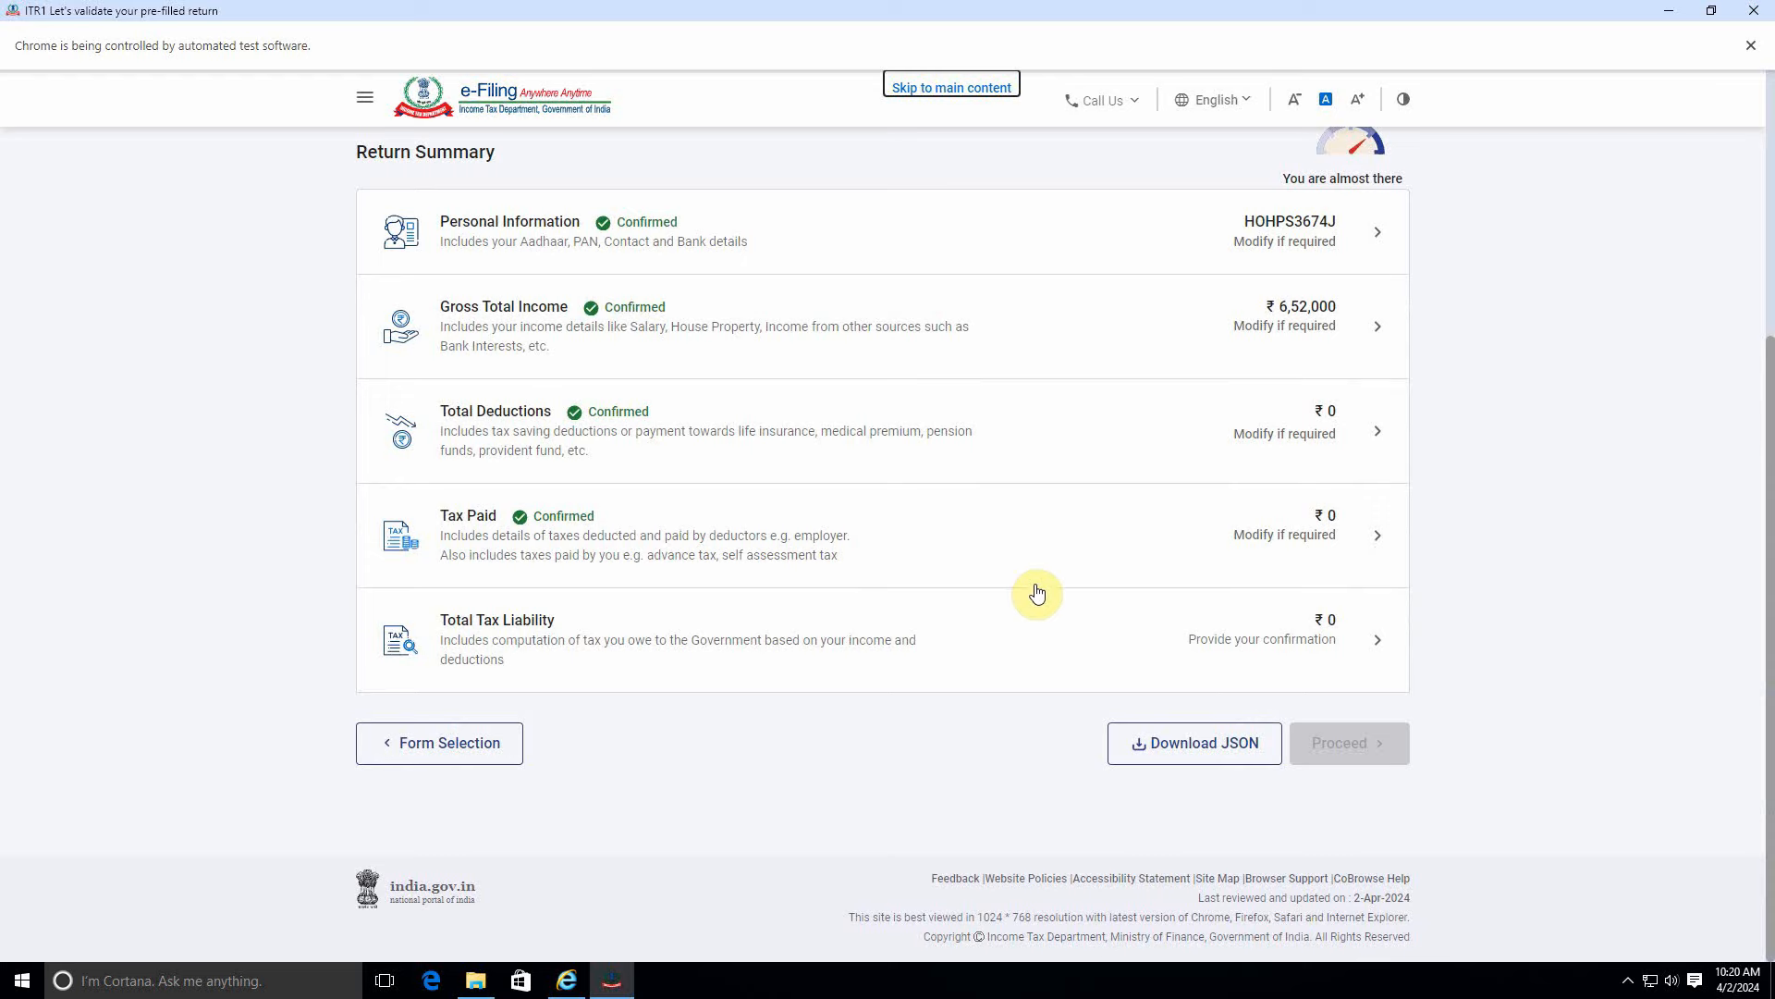
pyautogui.click(1143, 636)
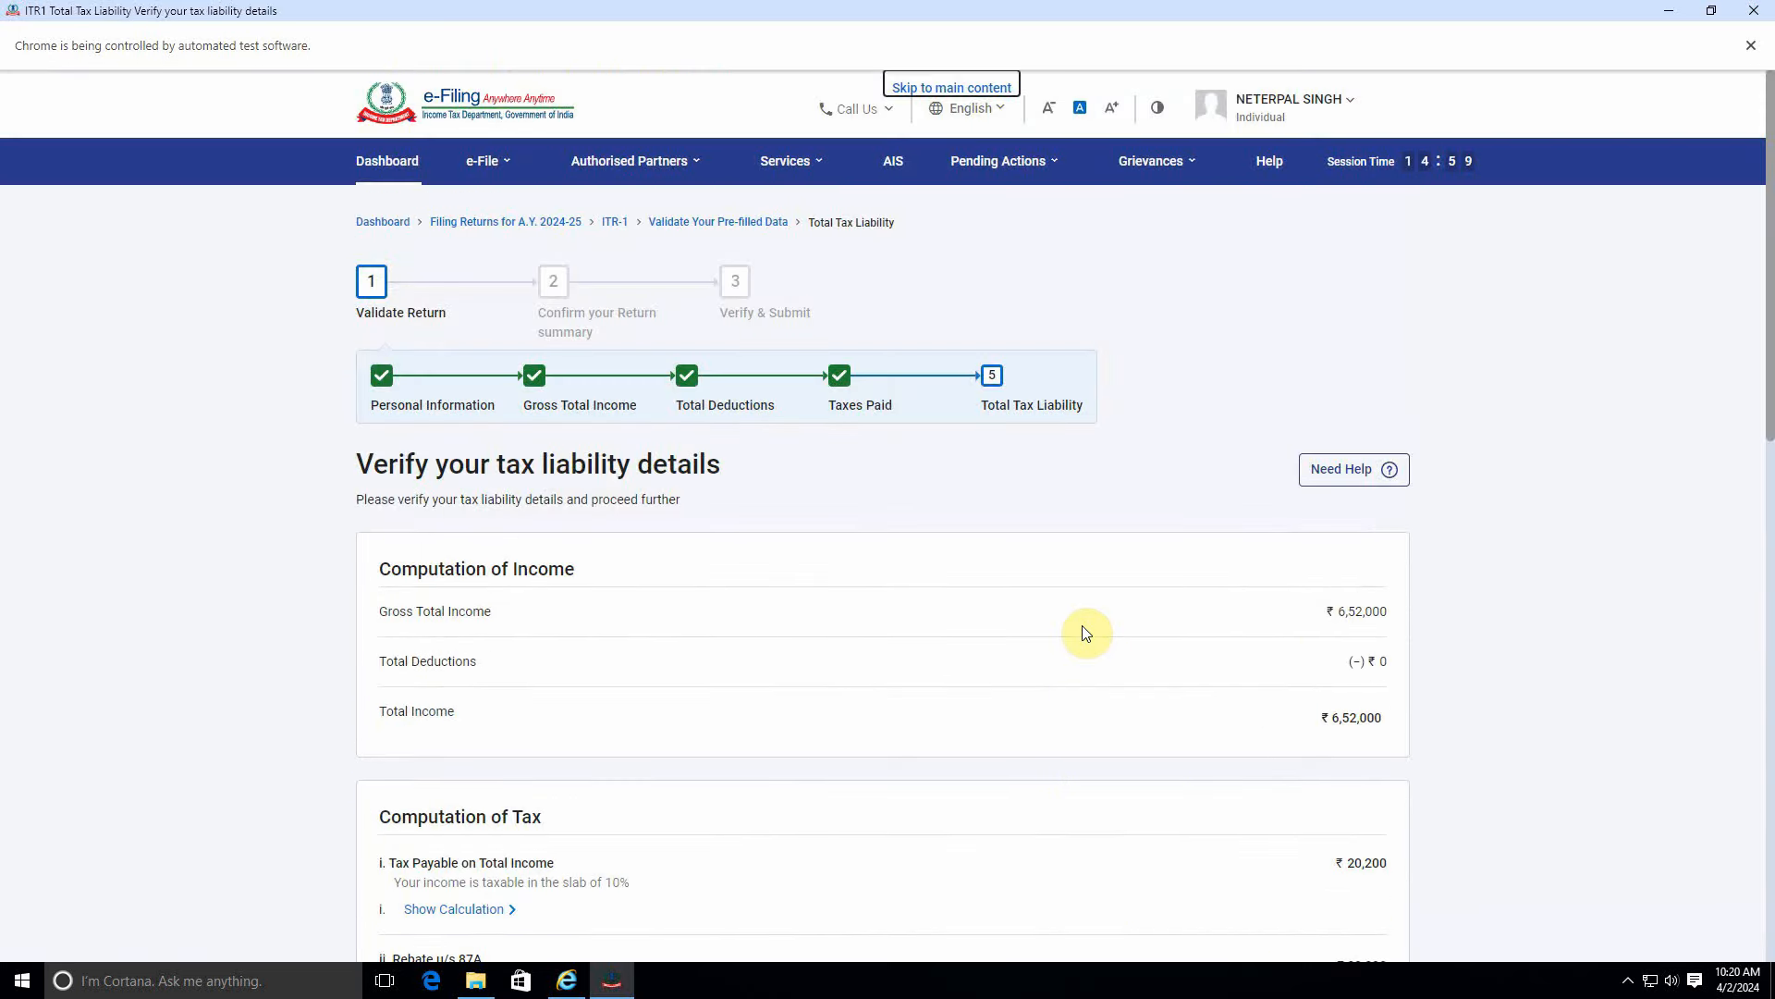
pyautogui.scroll(-3, 1335, 700)
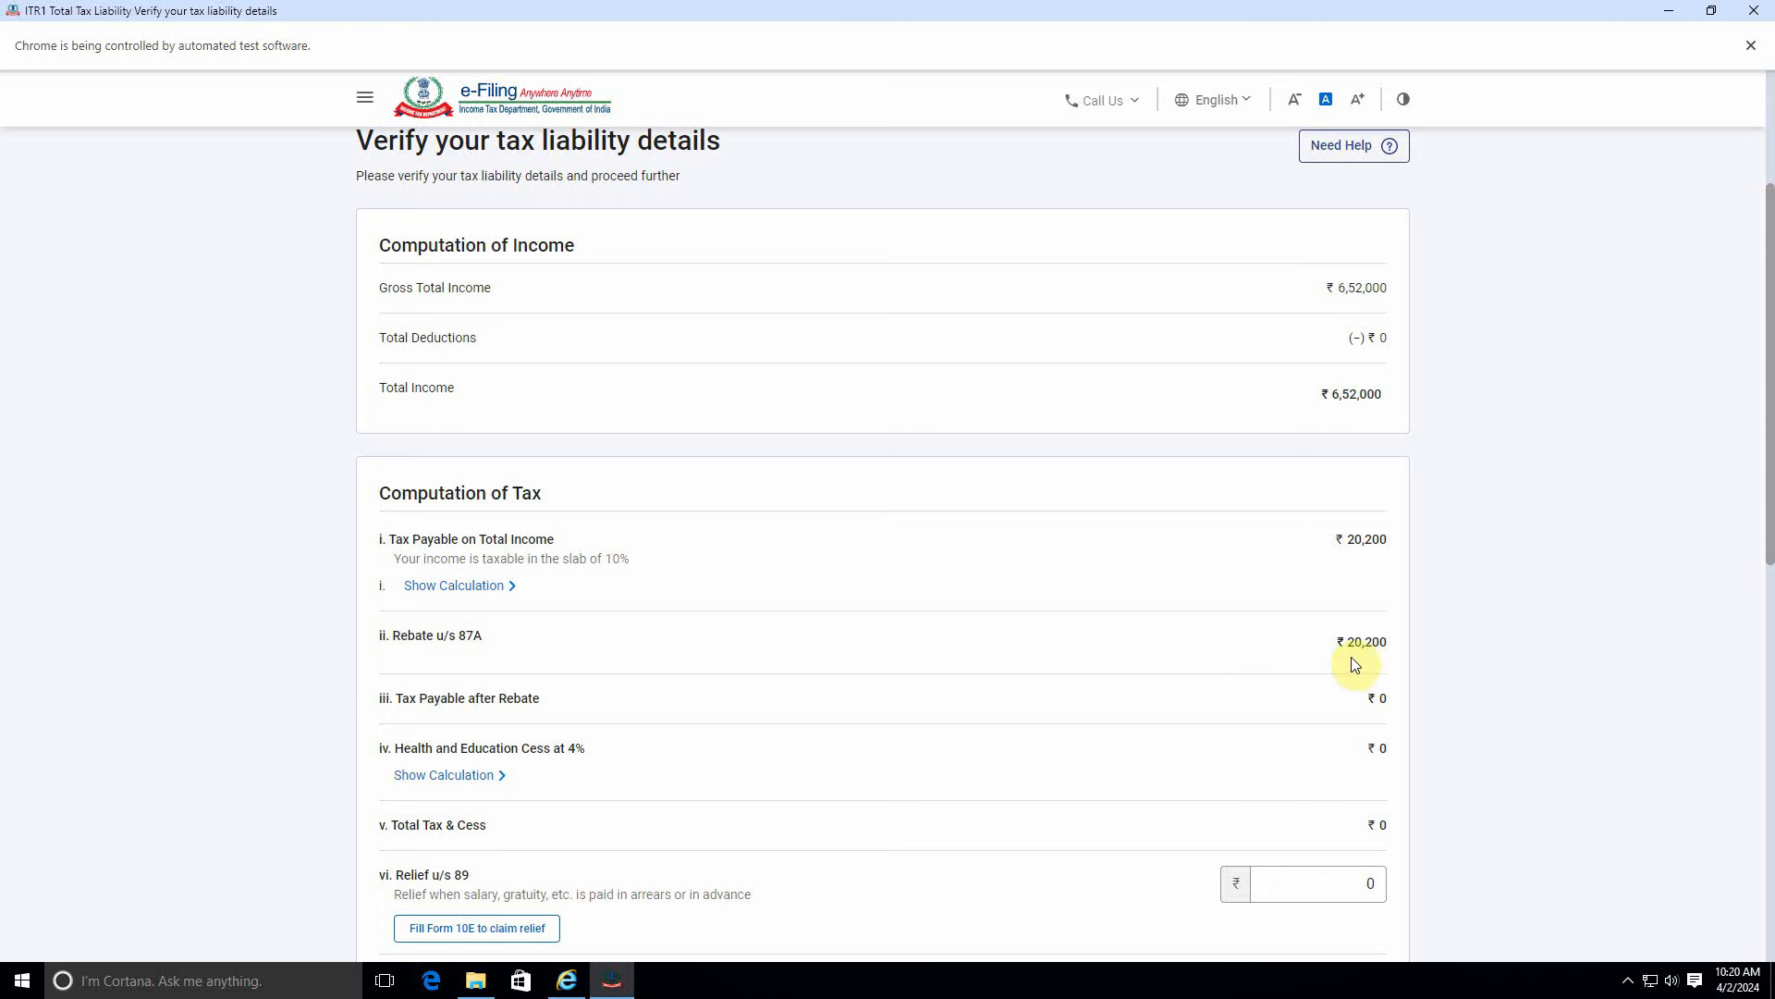
pyautogui.scroll(-2, 697, 681)
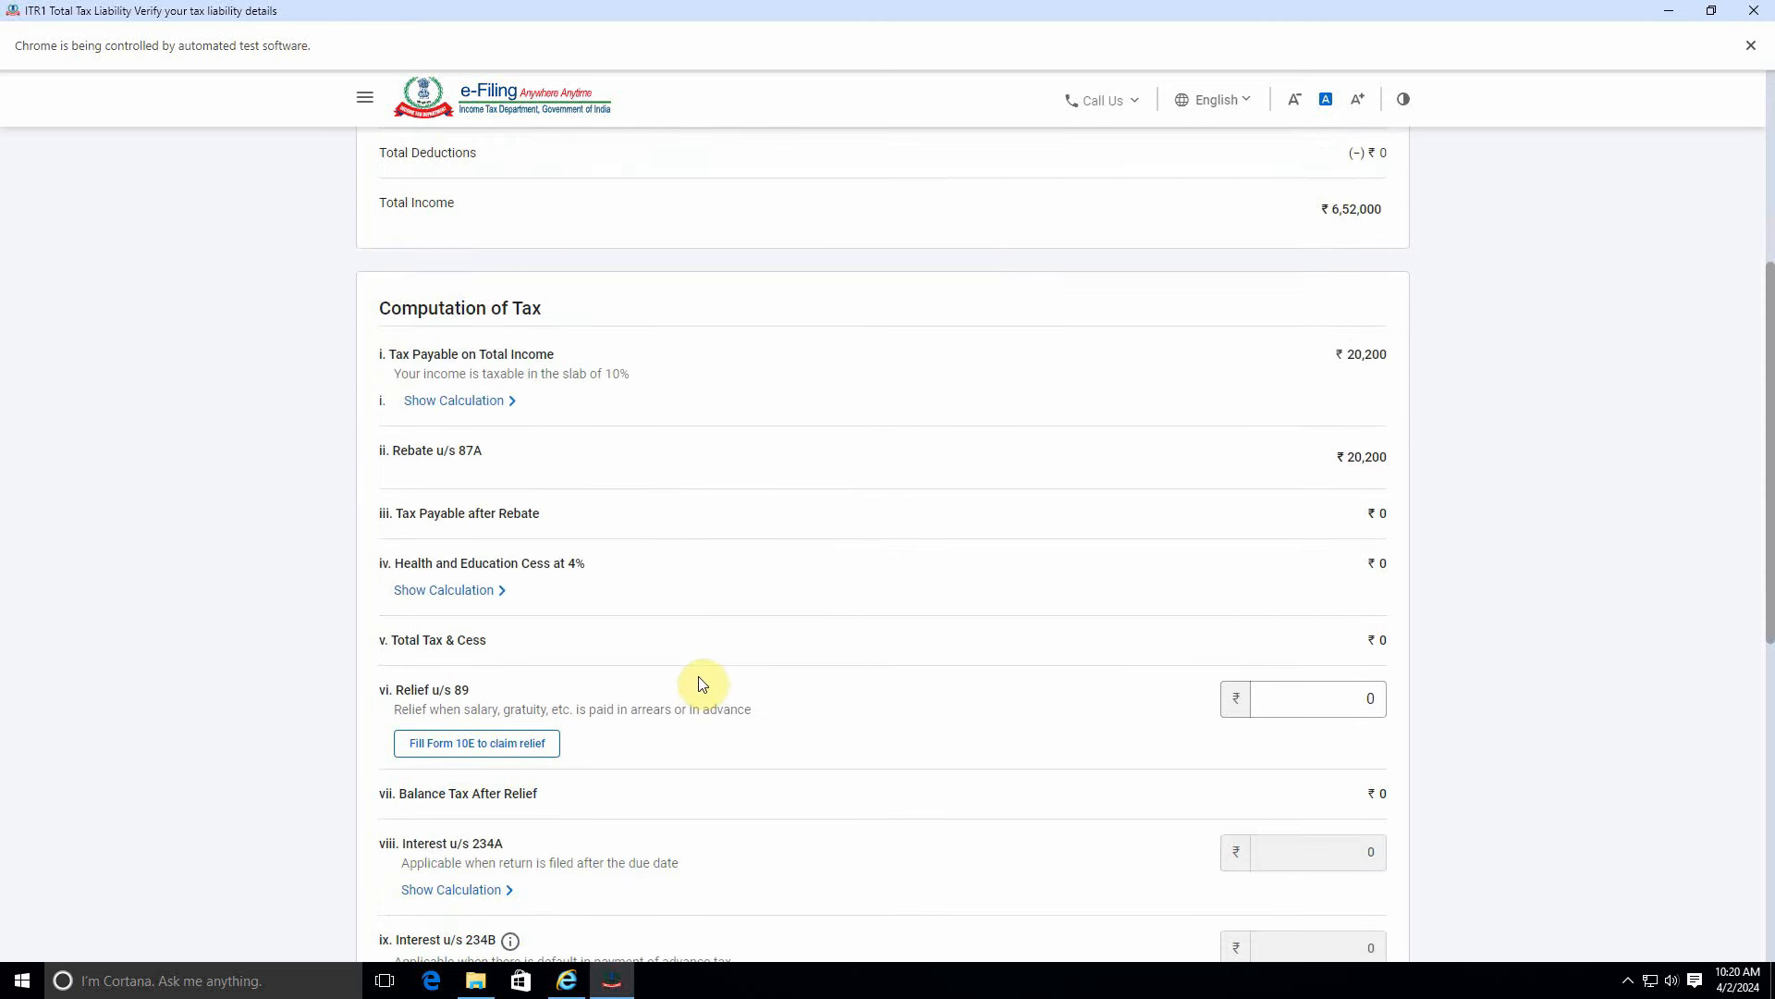
pyautogui.scroll(-6, 1106, 674)
pyautogui.scroll(-1, 1106, 674)
pyautogui.click(436, 758)
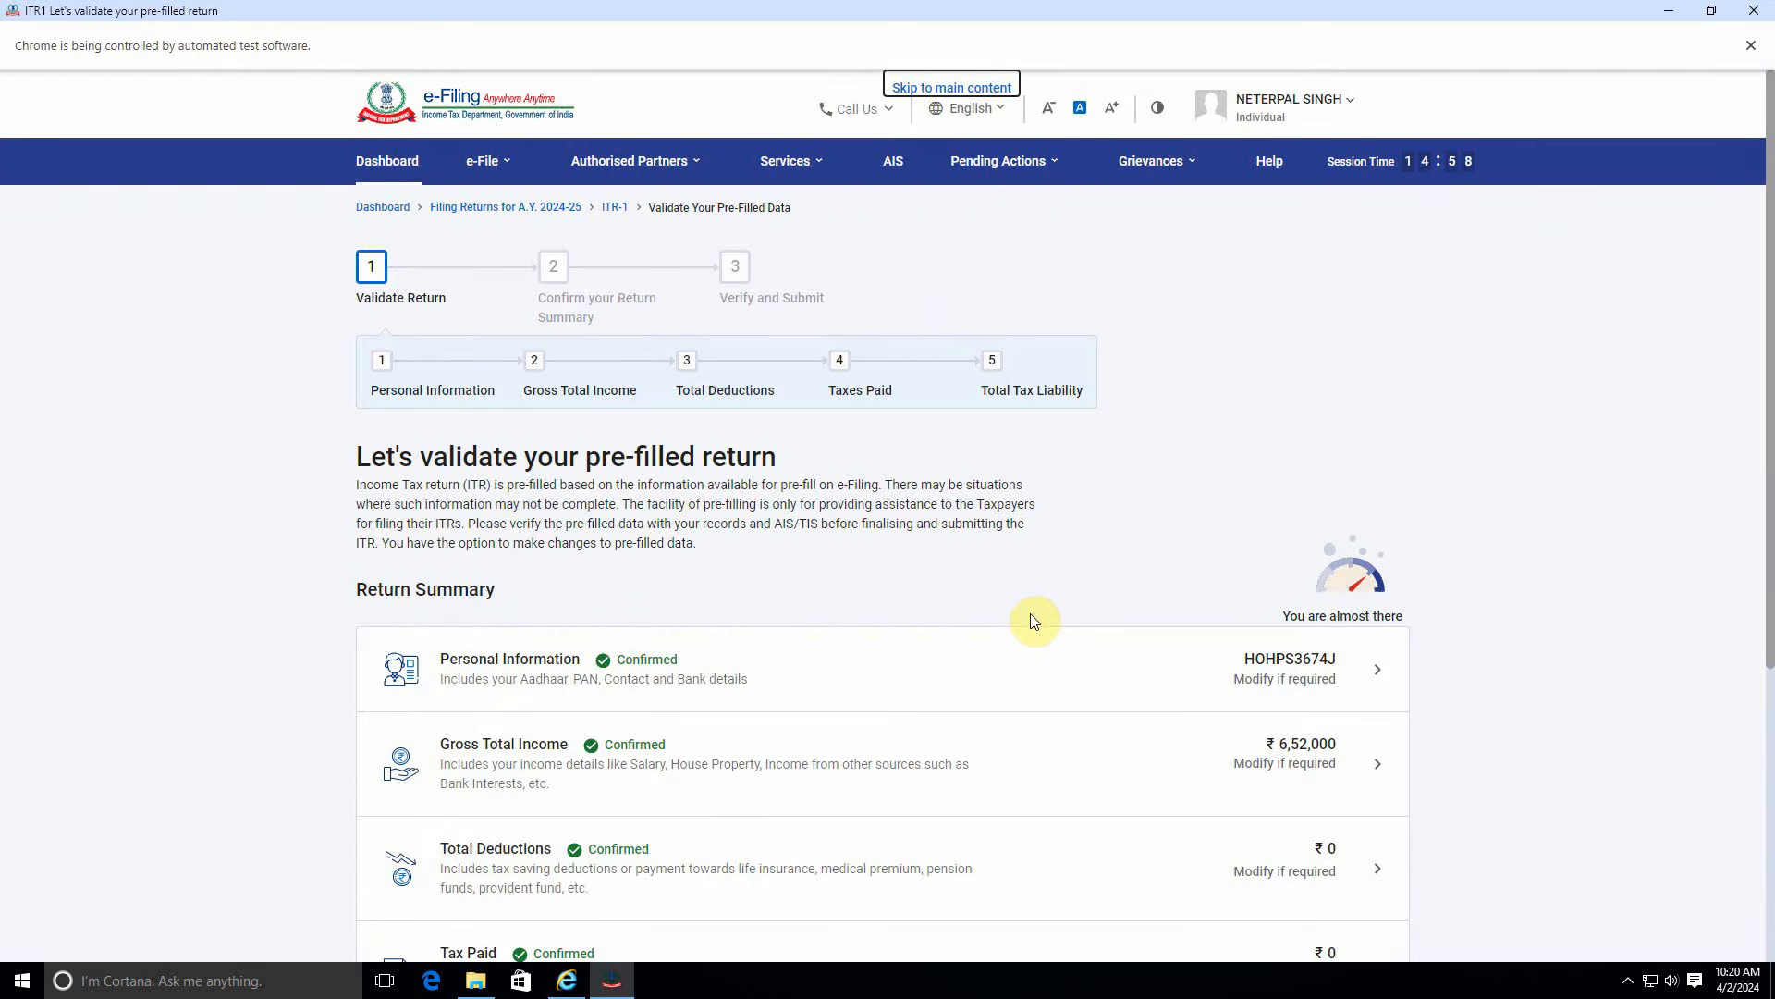
# Reopen the gross total income details and select the Any Other income entry.
pyautogui.scroll(-5, 1034, 620)
pyautogui.click(1064, 327)
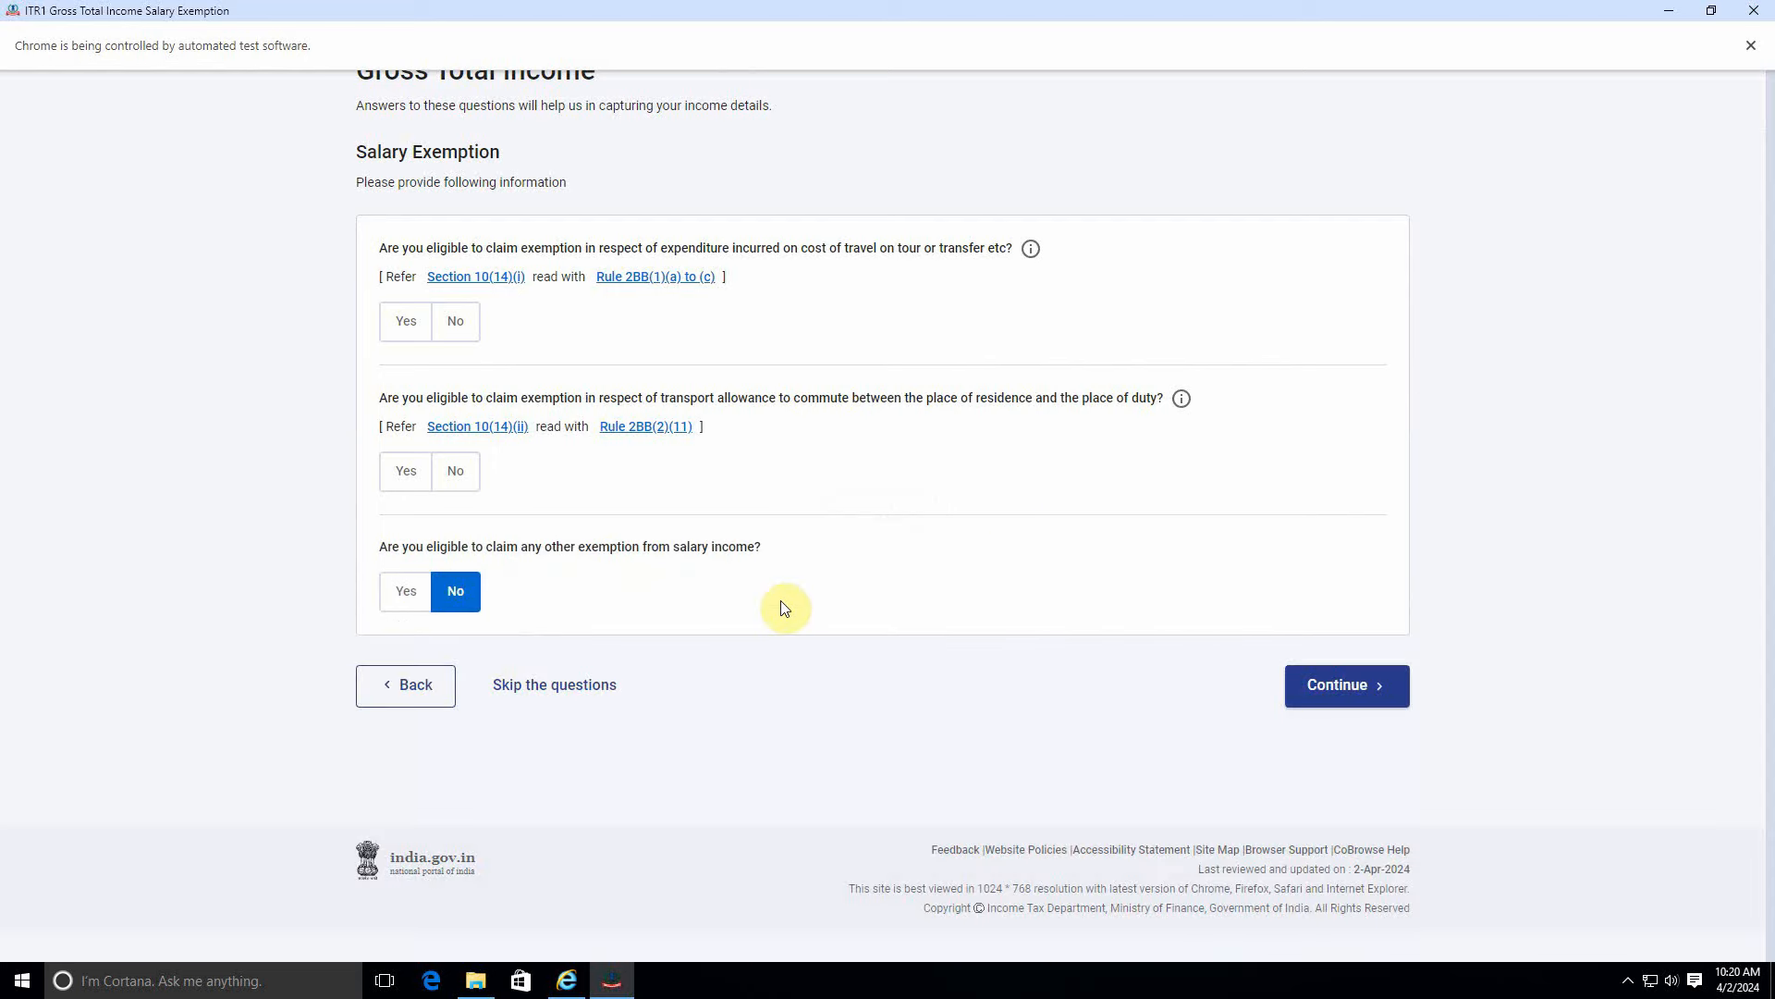
pyautogui.scroll(-2, 1341, 750)
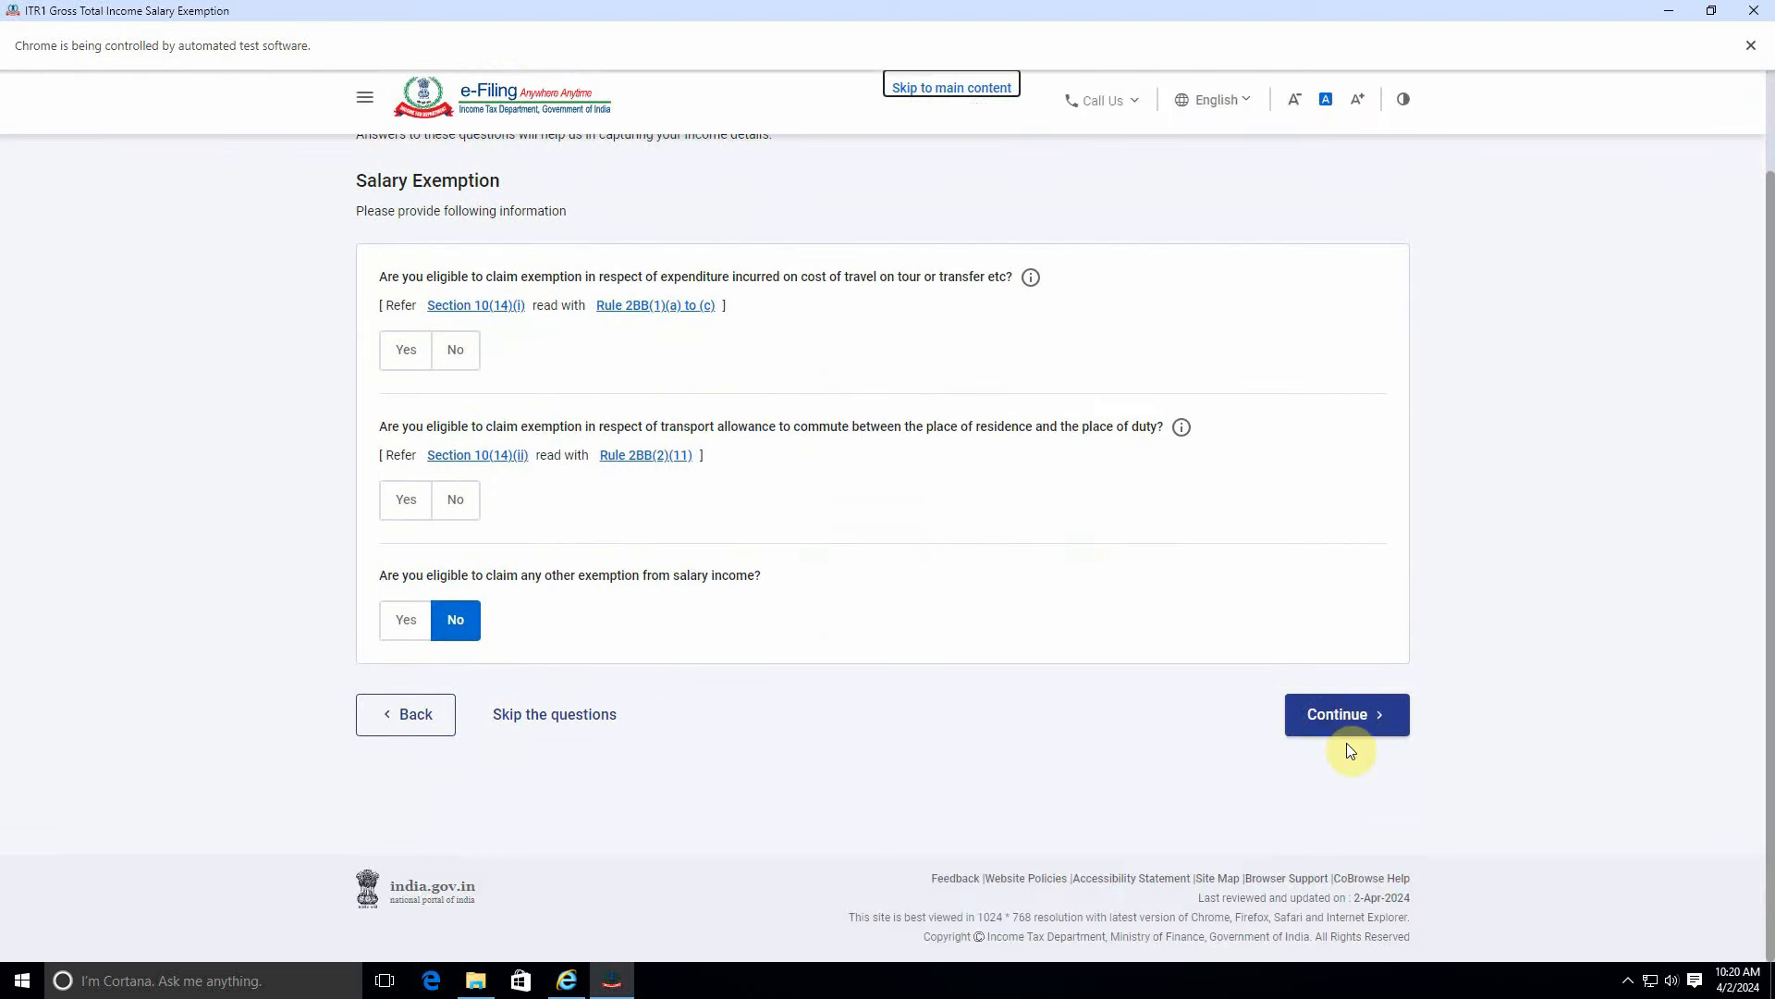
pyautogui.click(1341, 715)
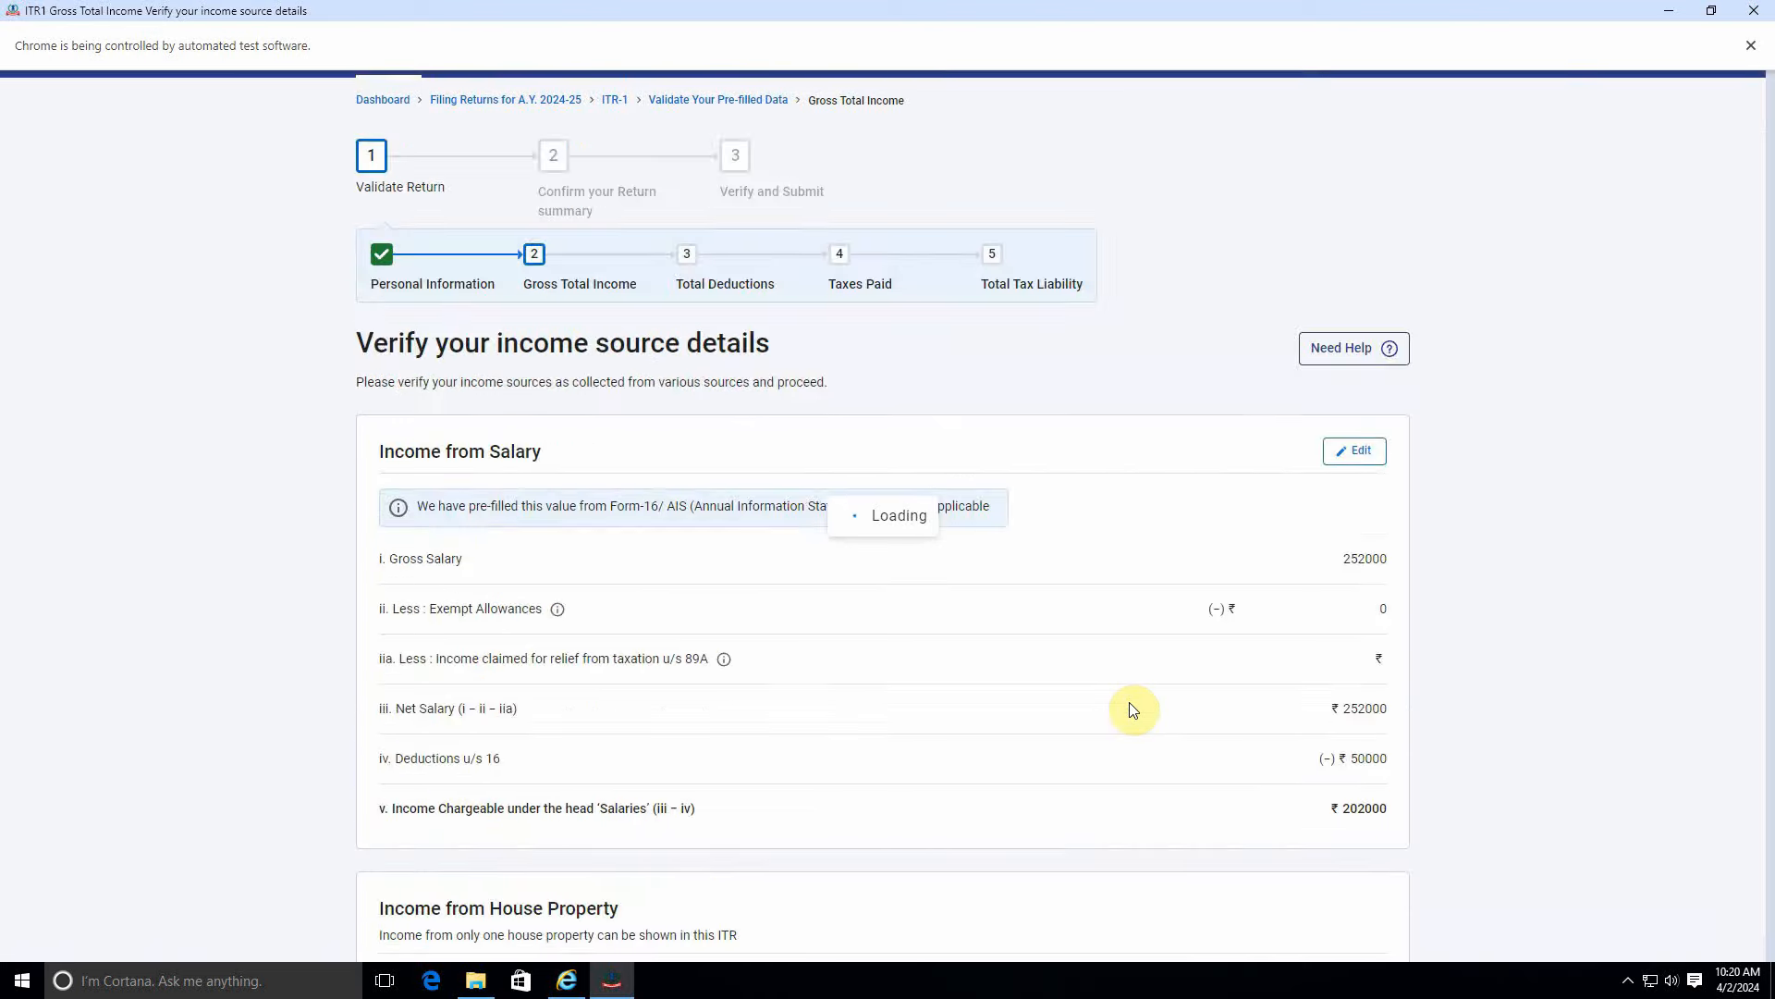
pyautogui.scroll(-8, 1133, 711)
pyautogui.click(387, 424)
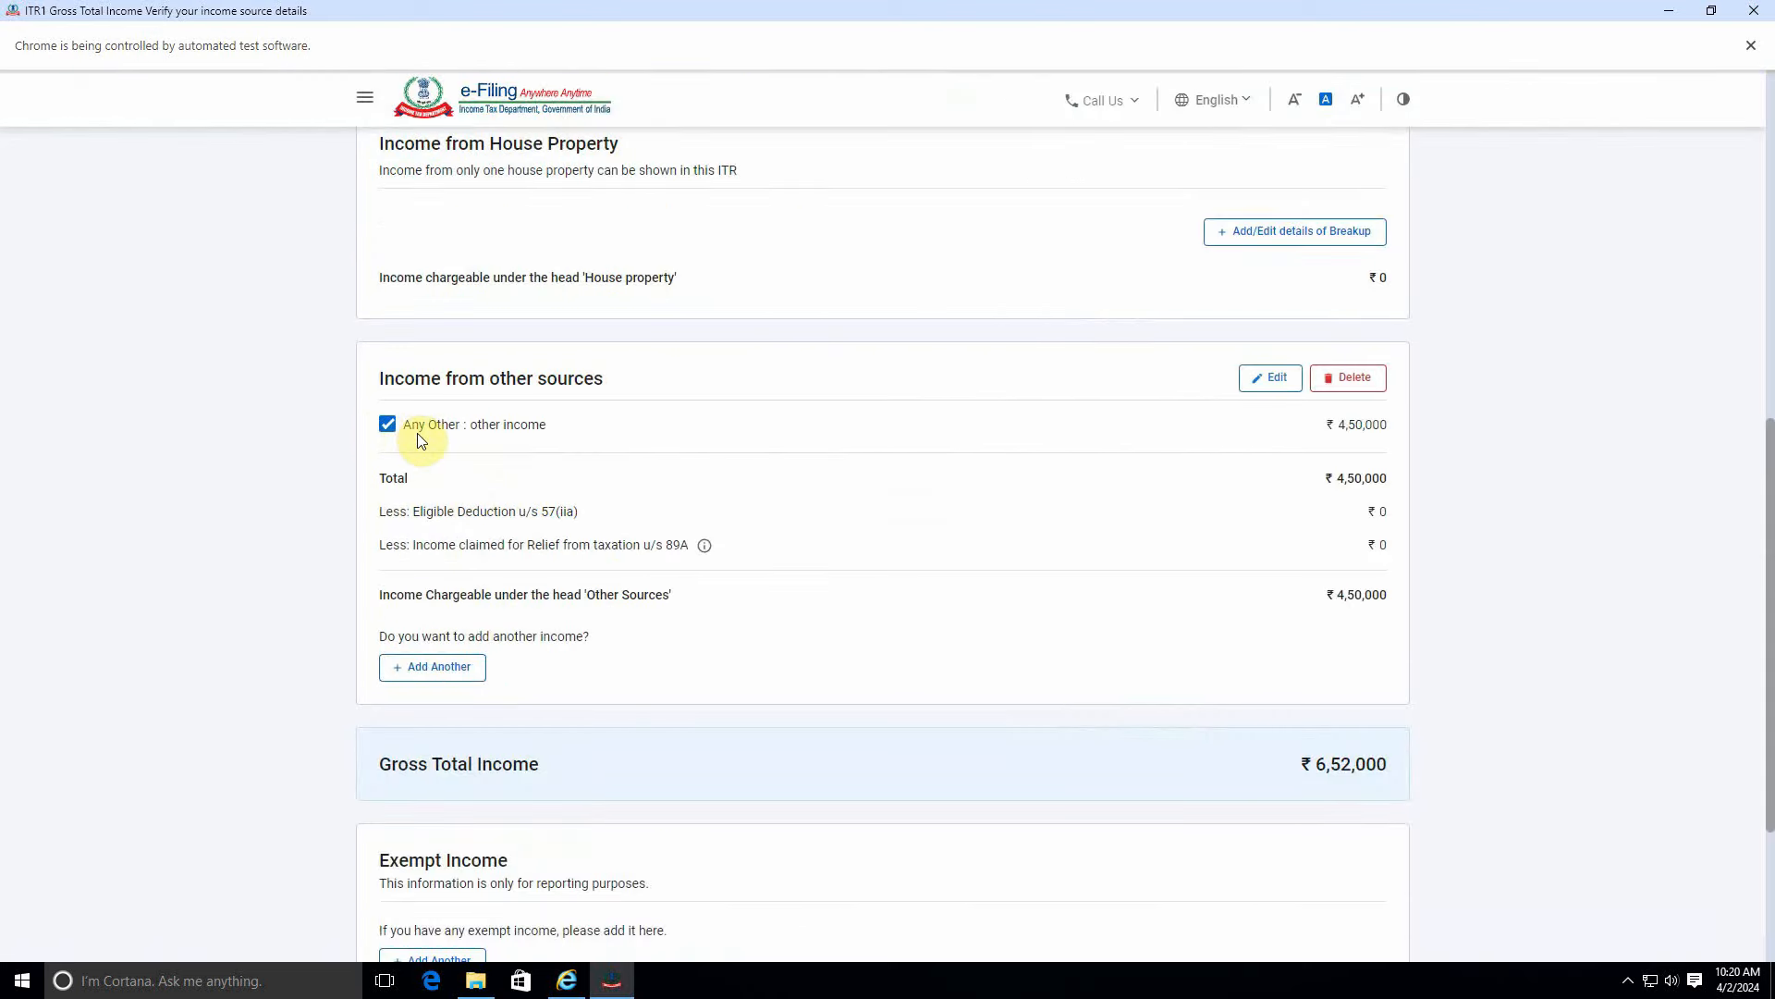
# Change the other income amount from ₹4,50,000 to ₹5,01,000 and save it.
pyautogui.click(1267, 379)
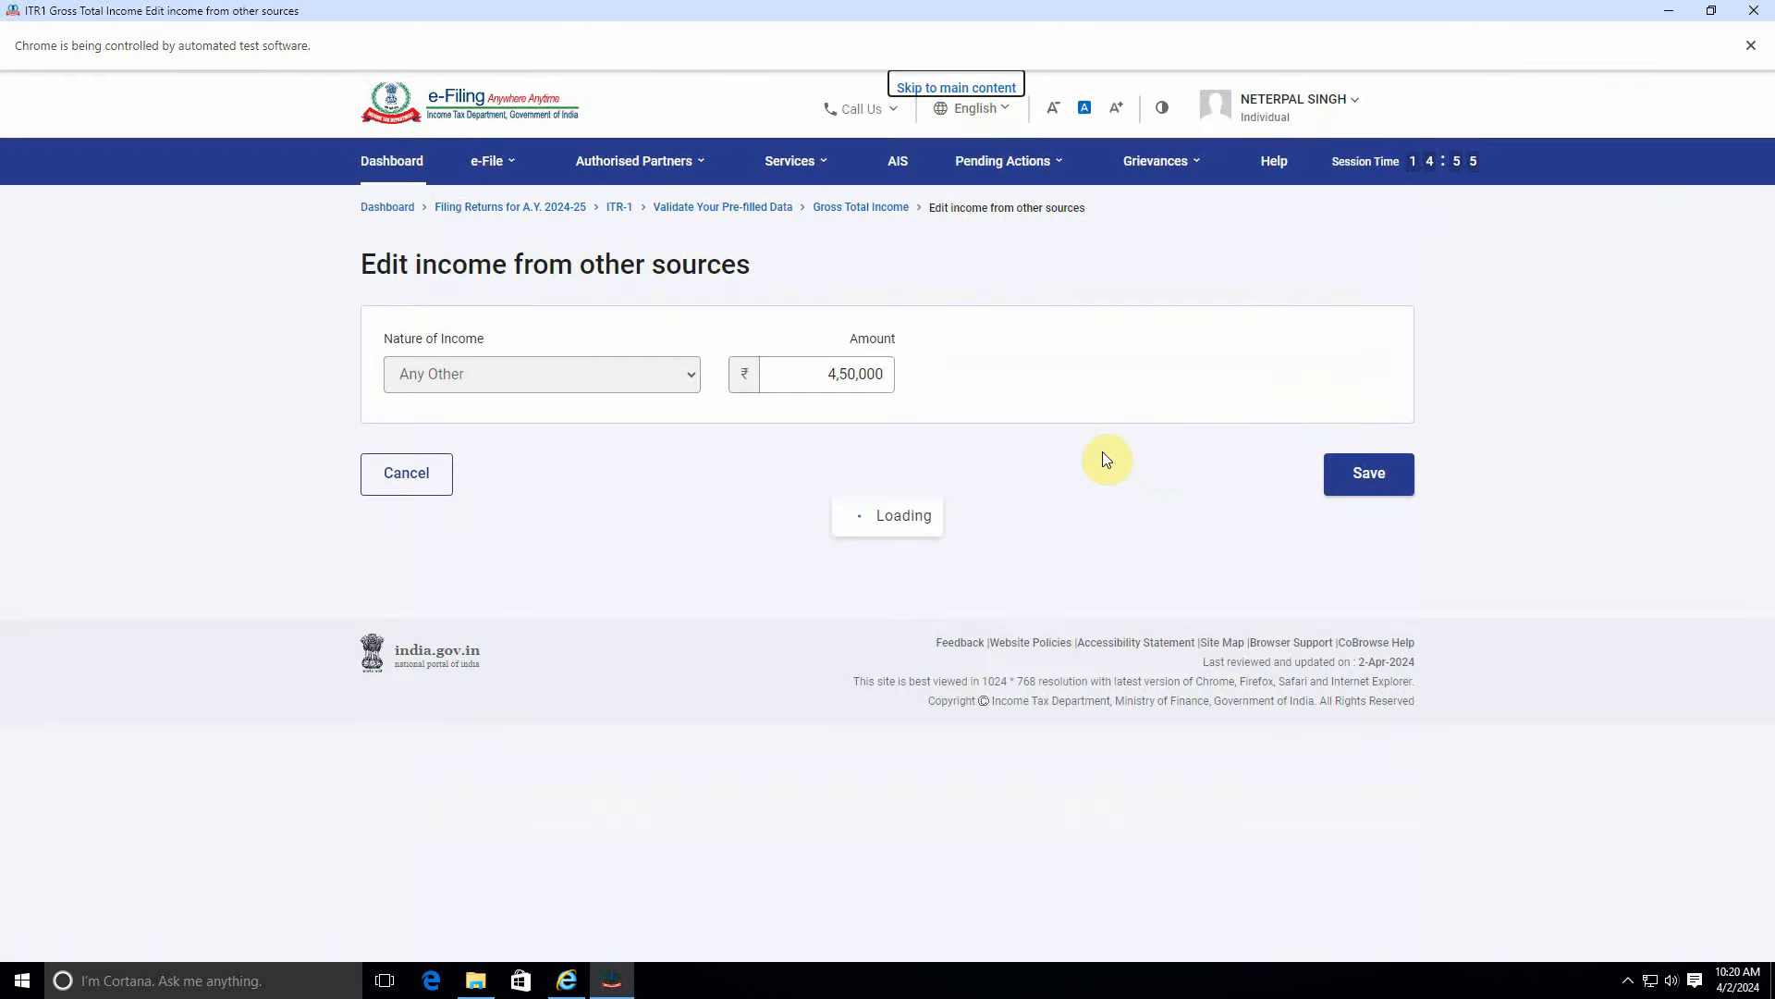
pyautogui.click(837, 374)
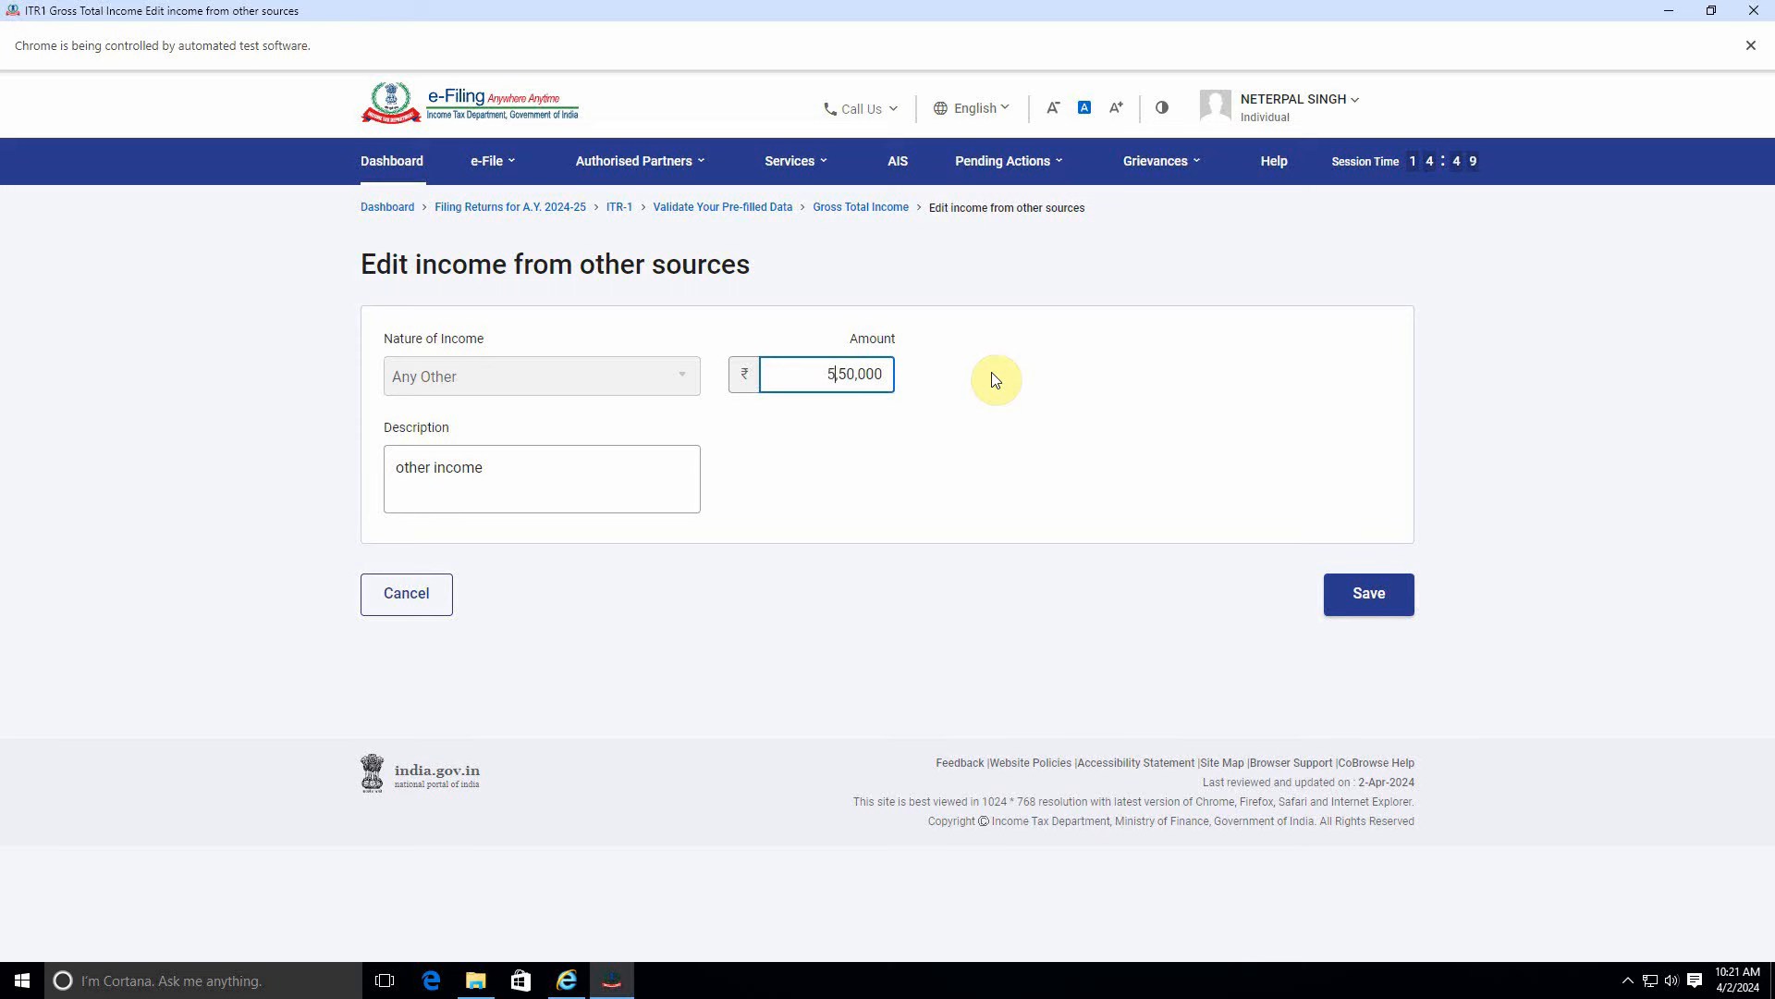
pyautogui.press('BackSpace')
pyautogui.write('0')
pyautogui.press('BackSpace')
pyautogui.write('1')
pyautogui.click(1352, 595)
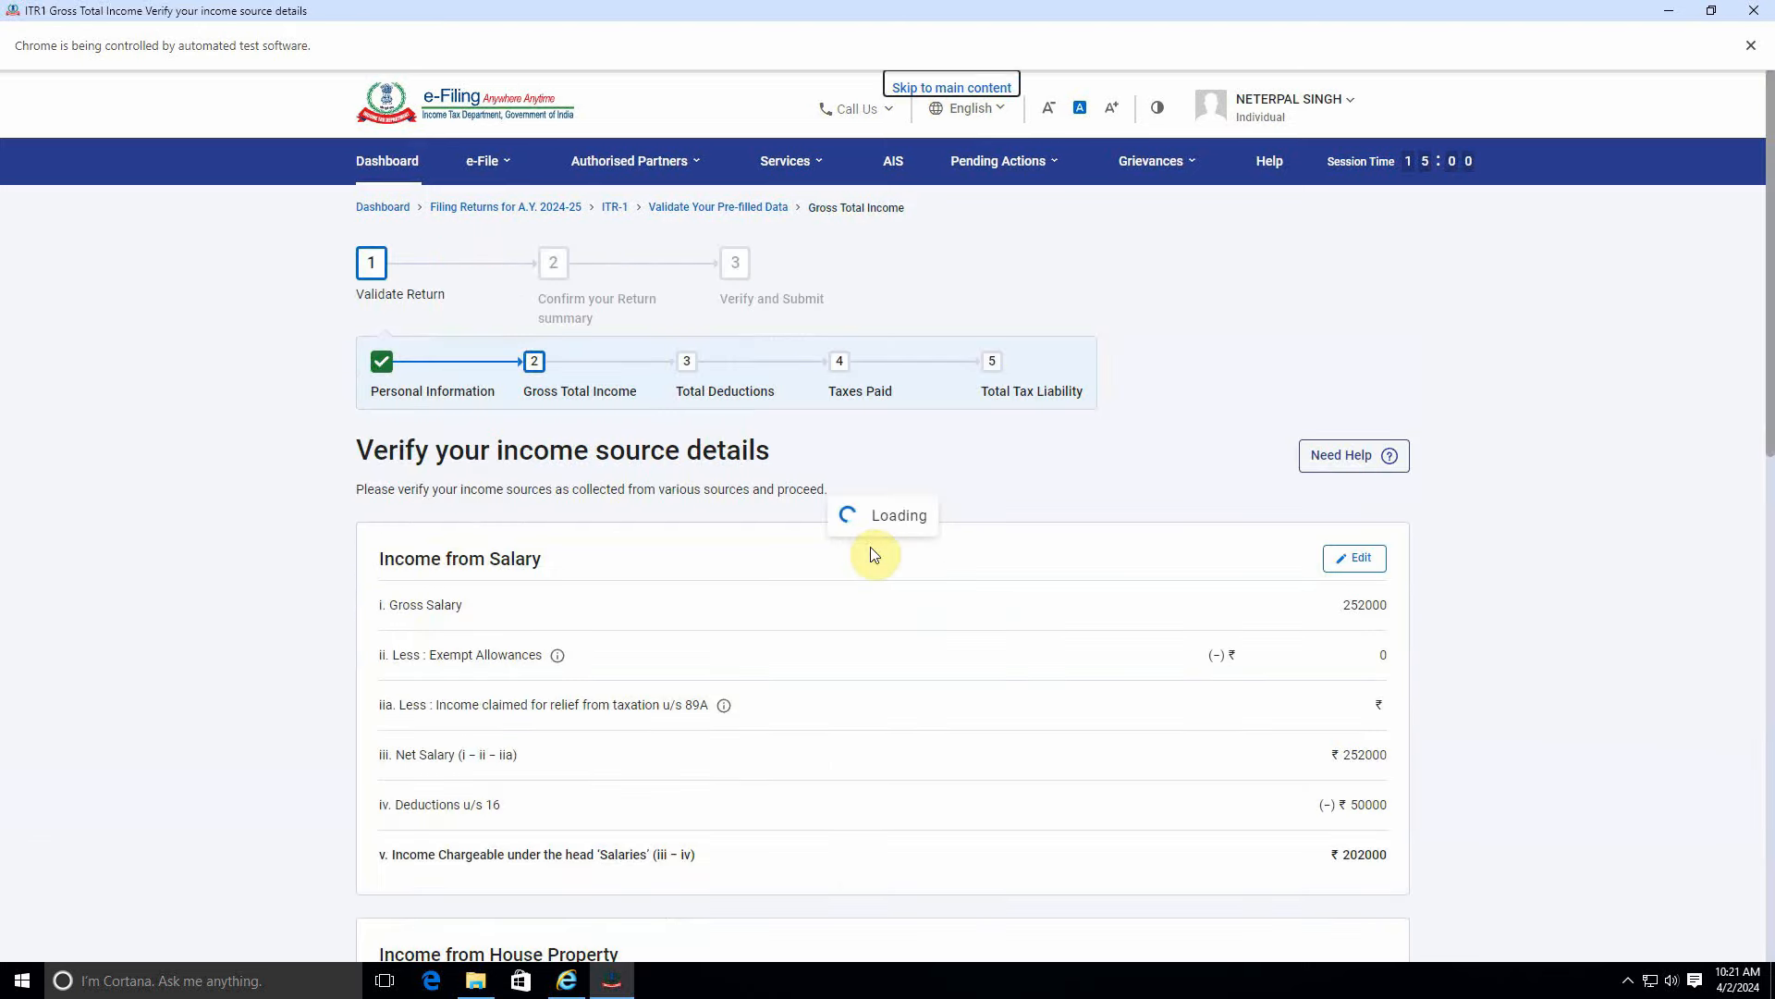
pyautogui.scroll(-5, 945, 609)
pyautogui.scroll(-8, 948, 608)
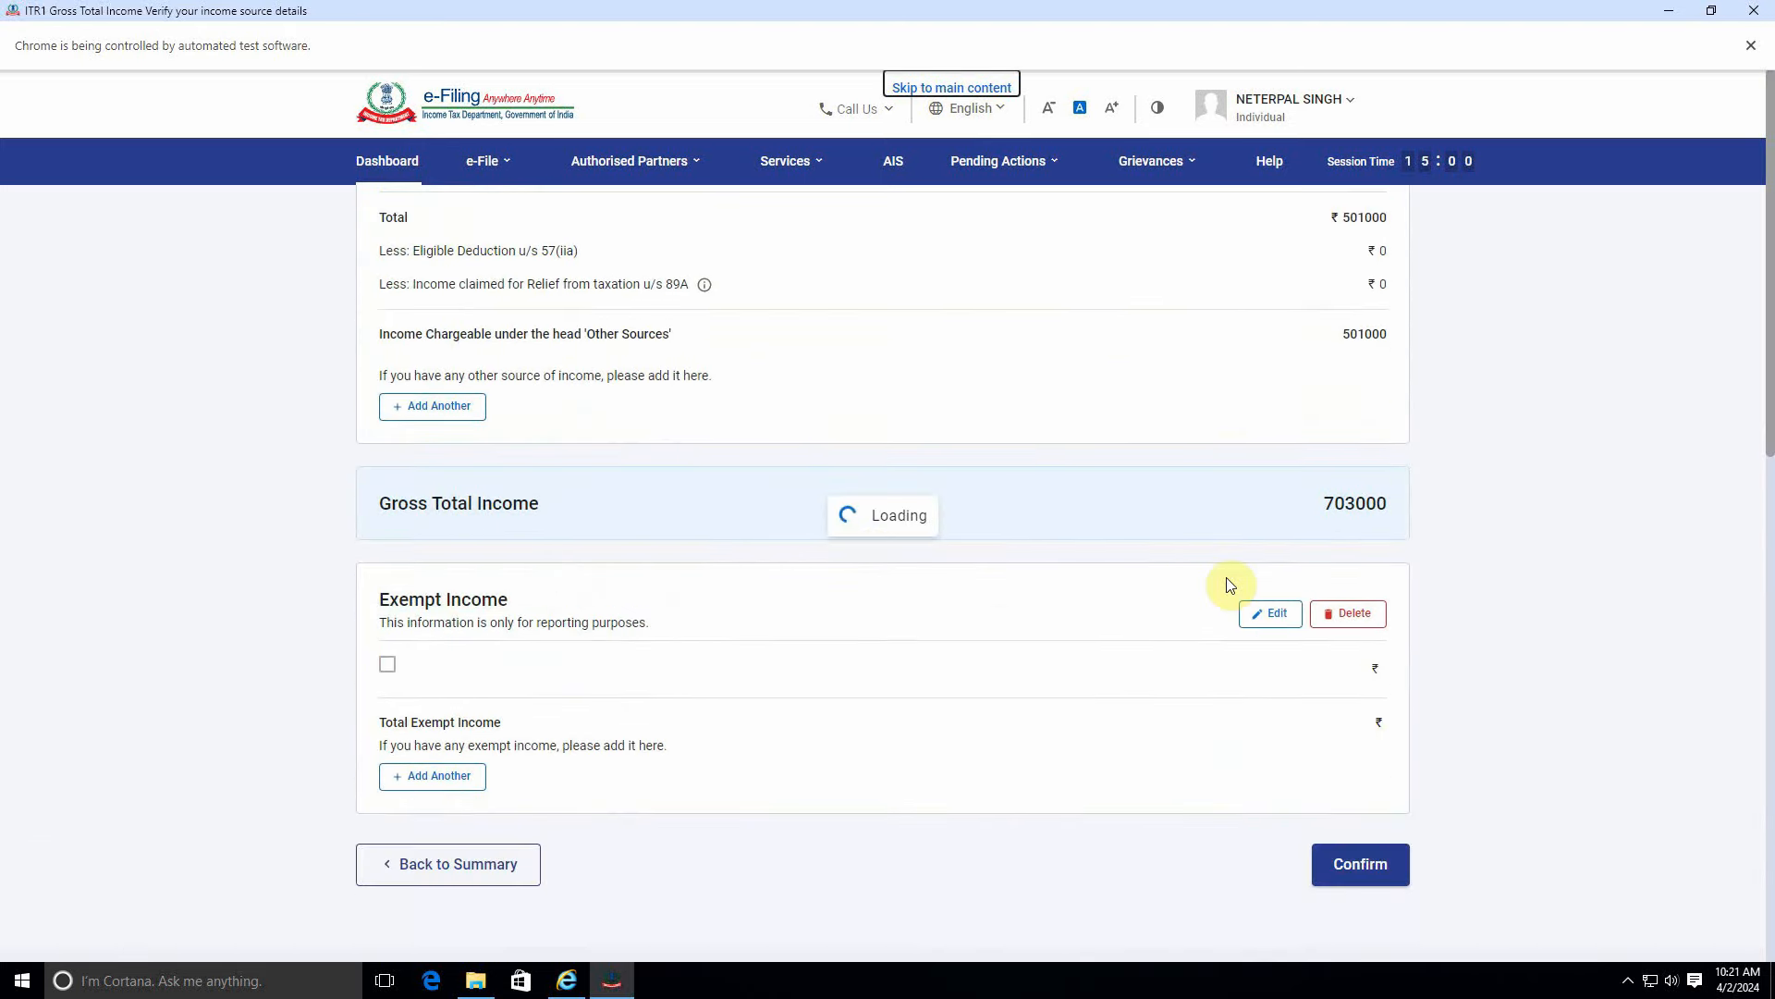
pyautogui.scroll(12, 1096, 589)
pyautogui.scroll(-12, 1096, 589)
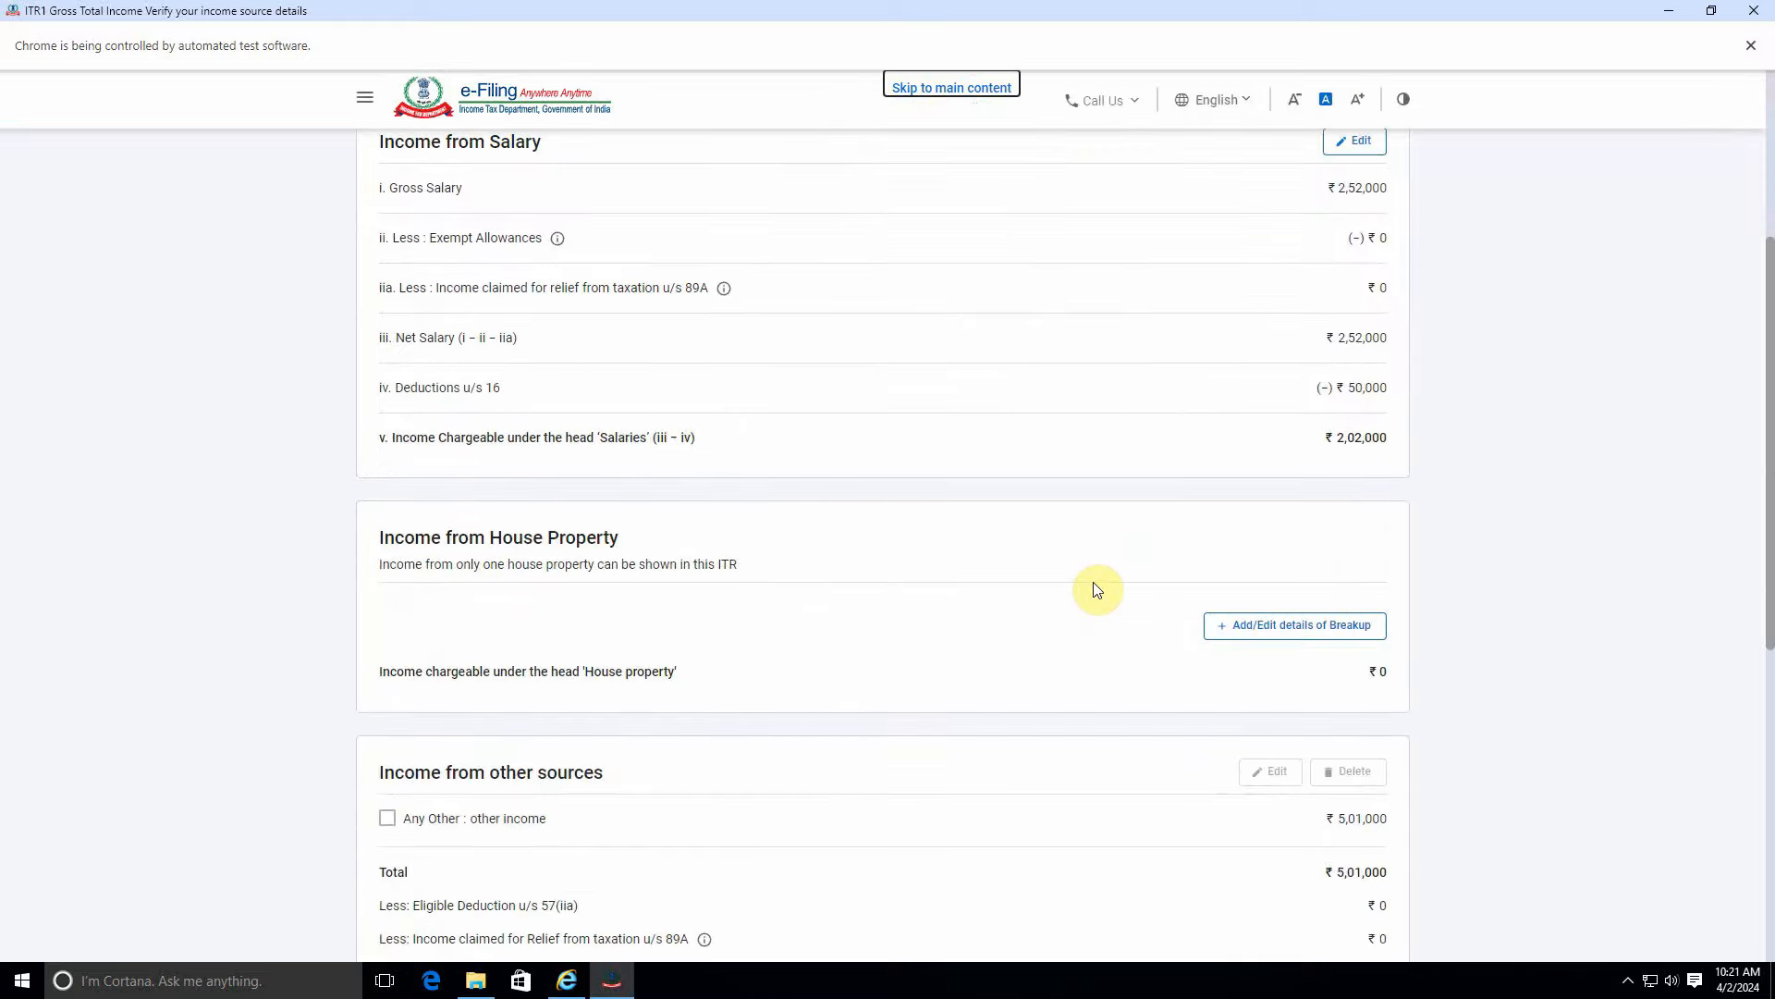
# Confirm the ₹7,03,000 income details and highlight the computed tax and cess figures.
pyautogui.click(1383, 782)
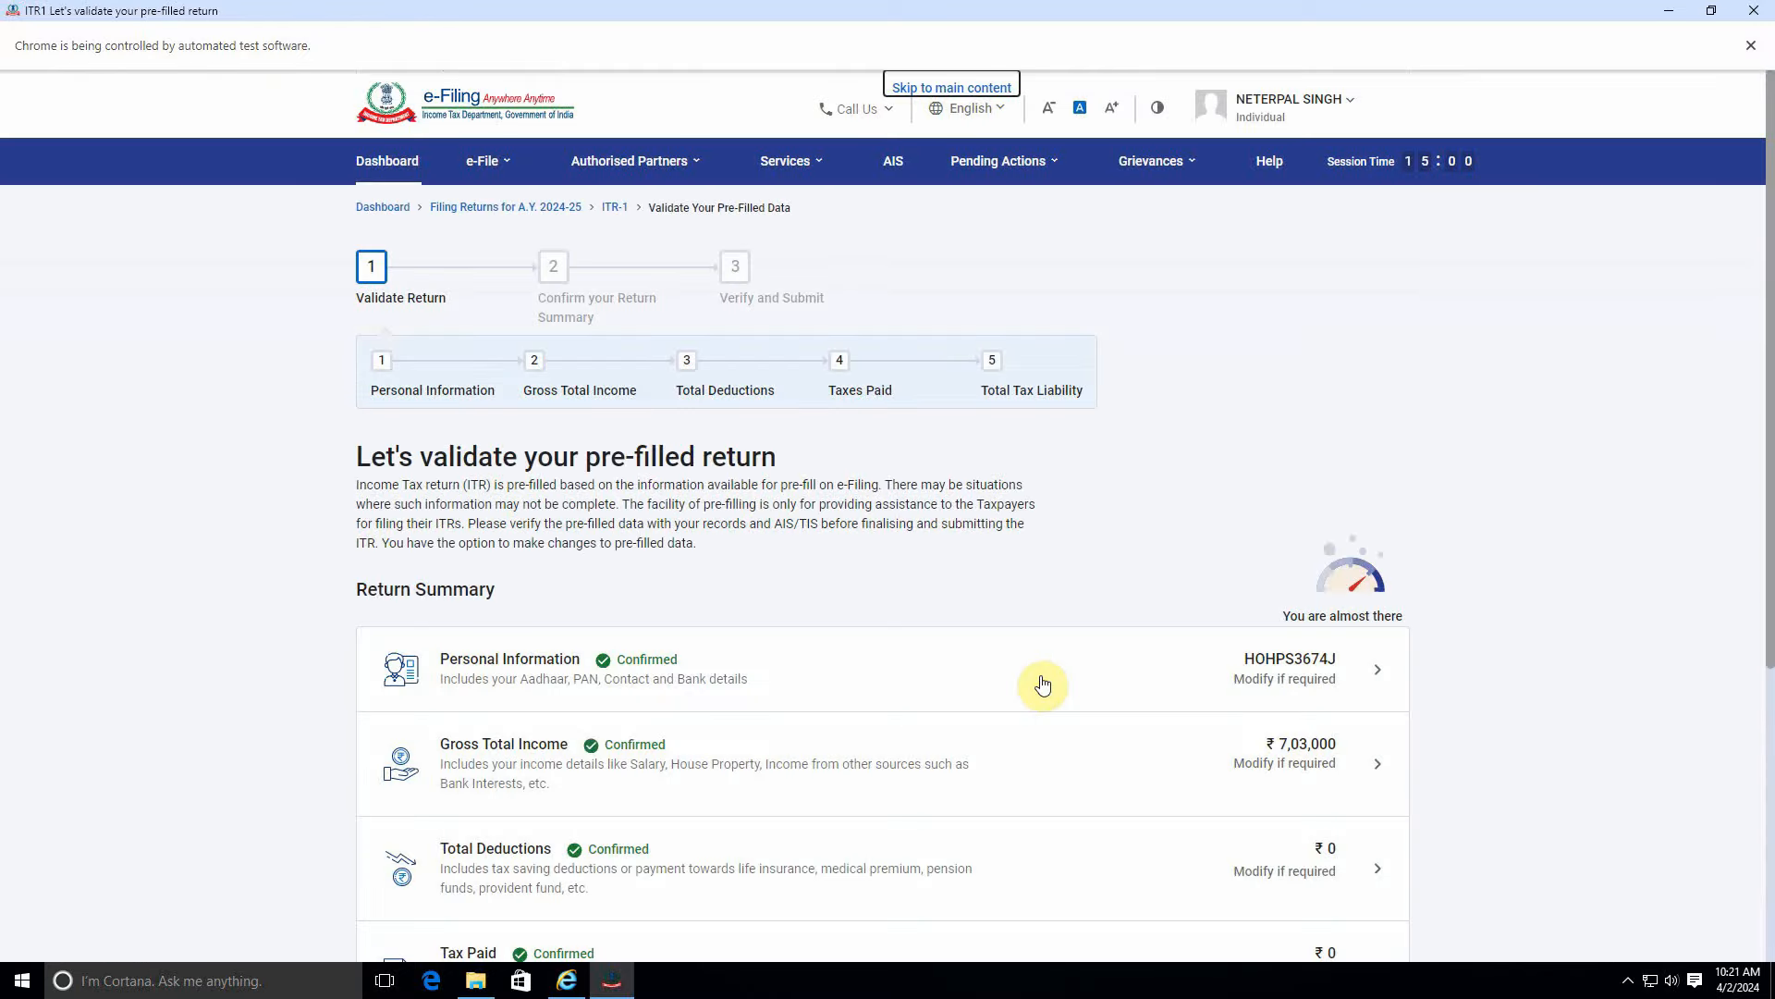
pyautogui.scroll(-5, 1044, 684)
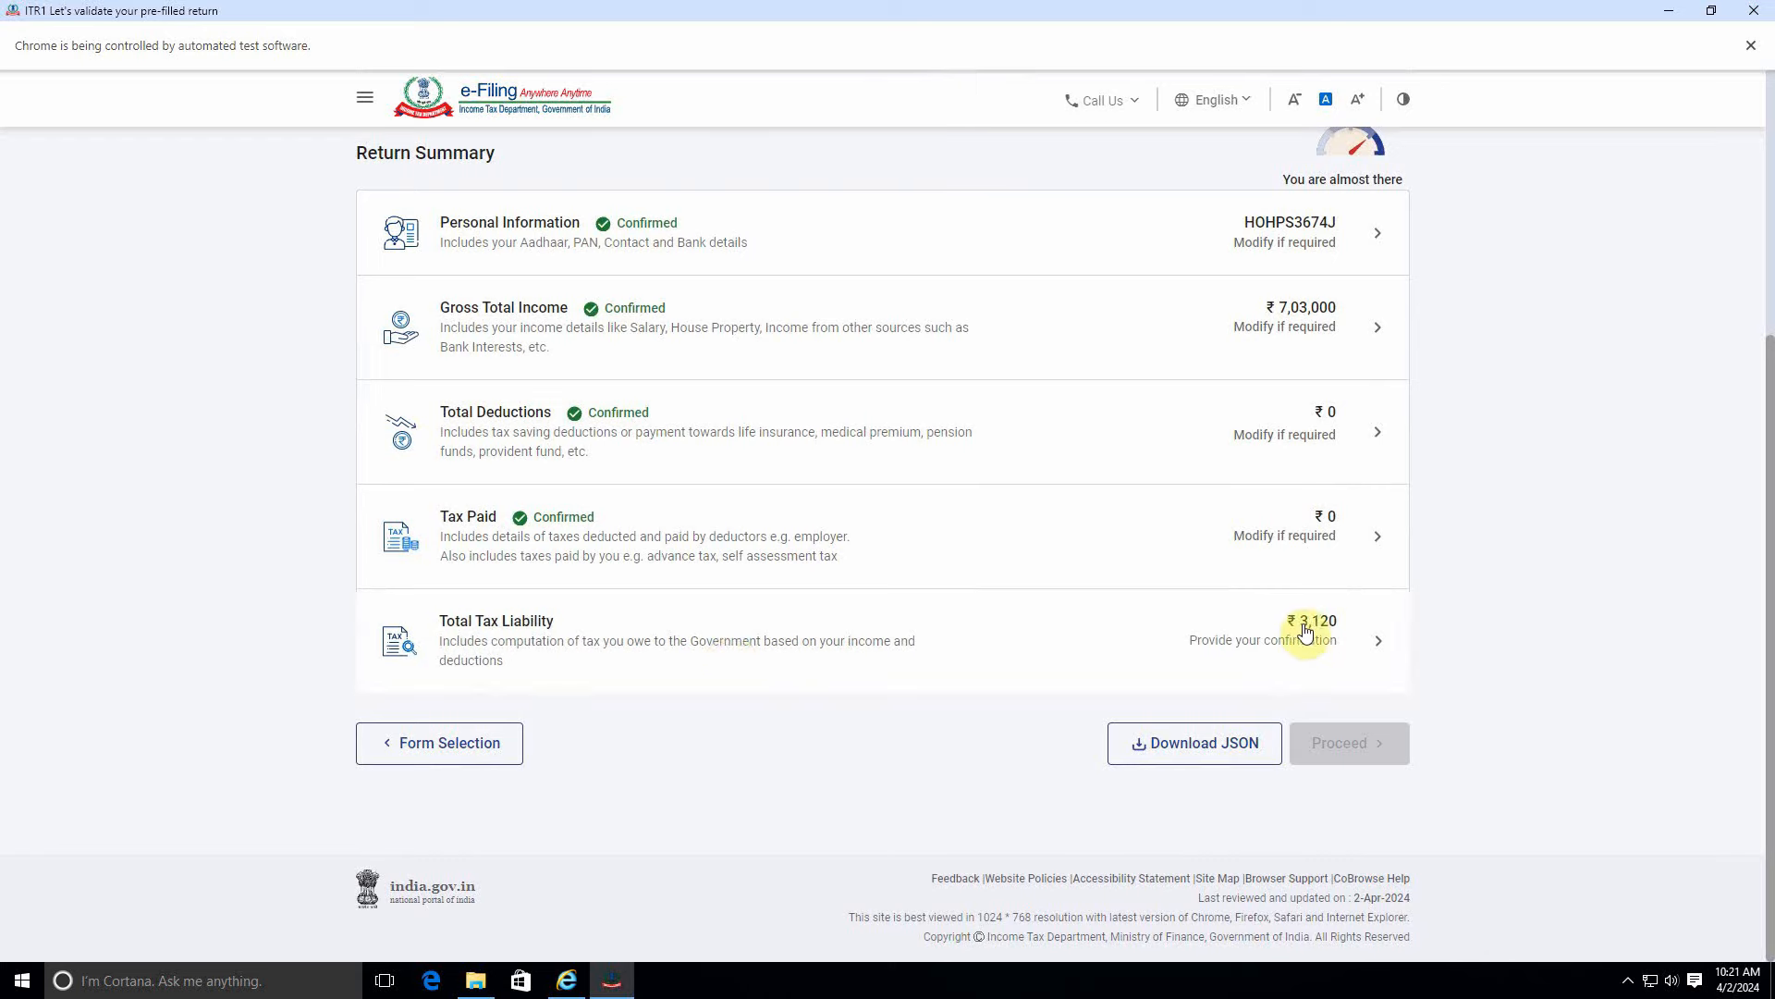
pyautogui.click(1304, 628)
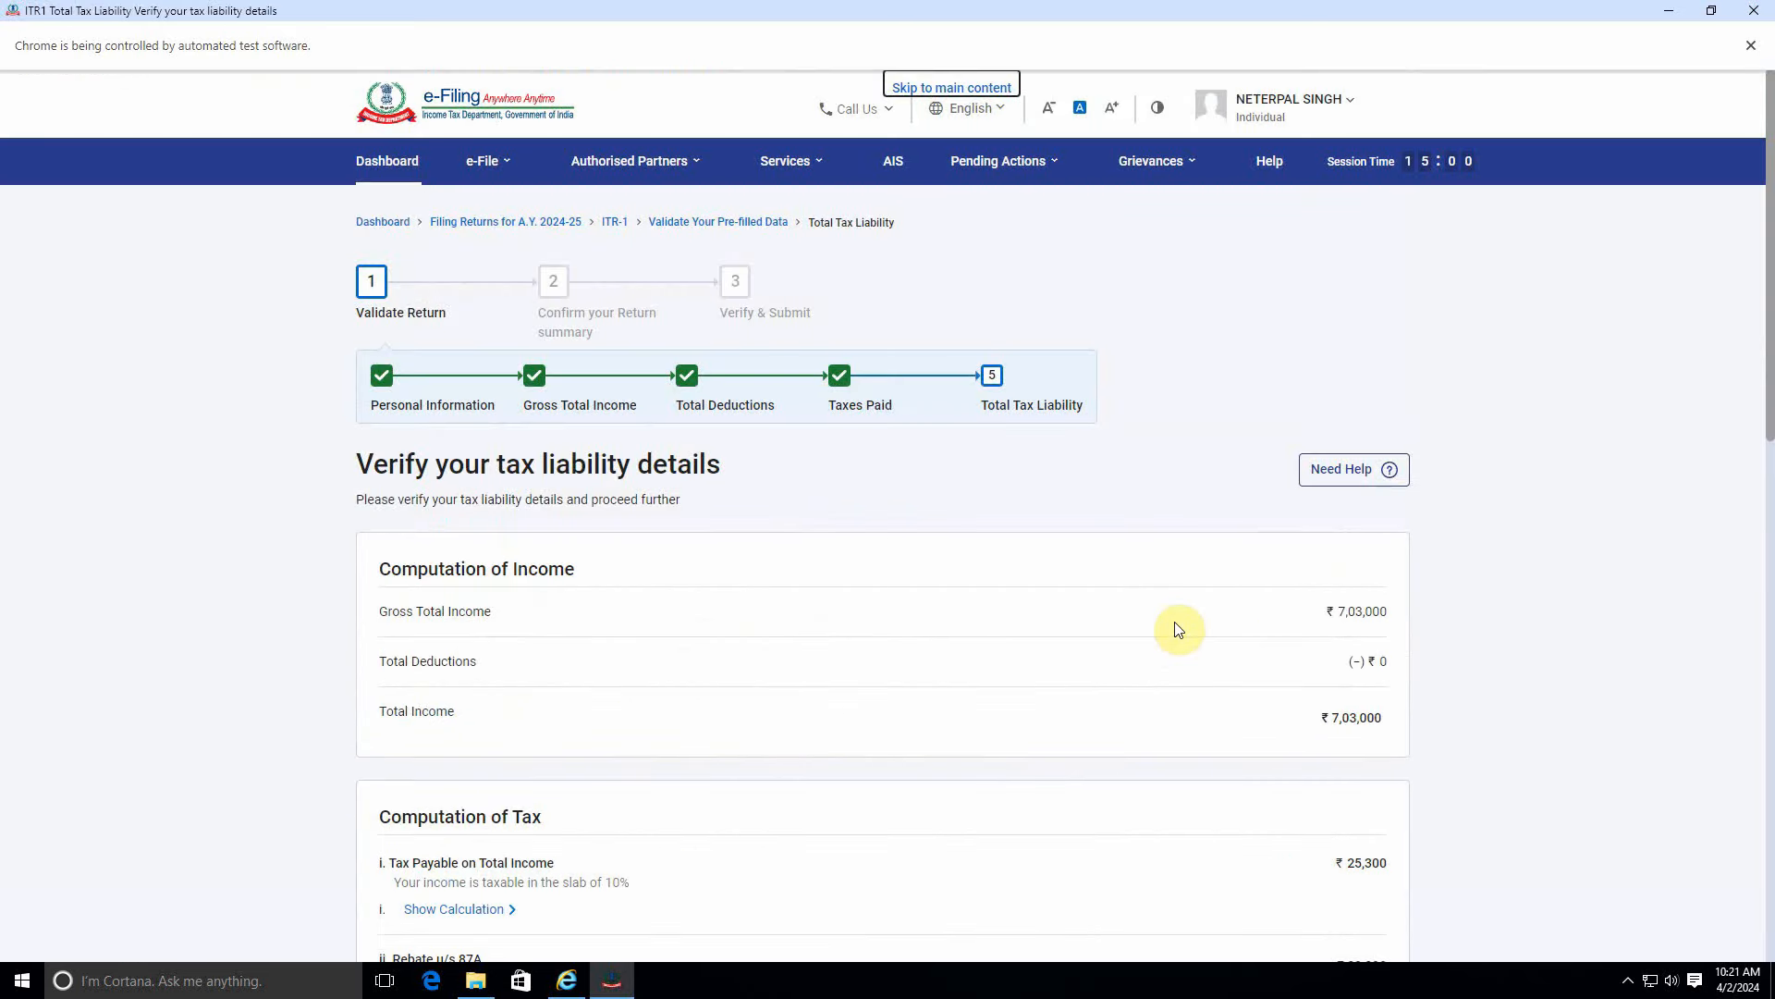
pyautogui.scroll(-3, 1378, 648)
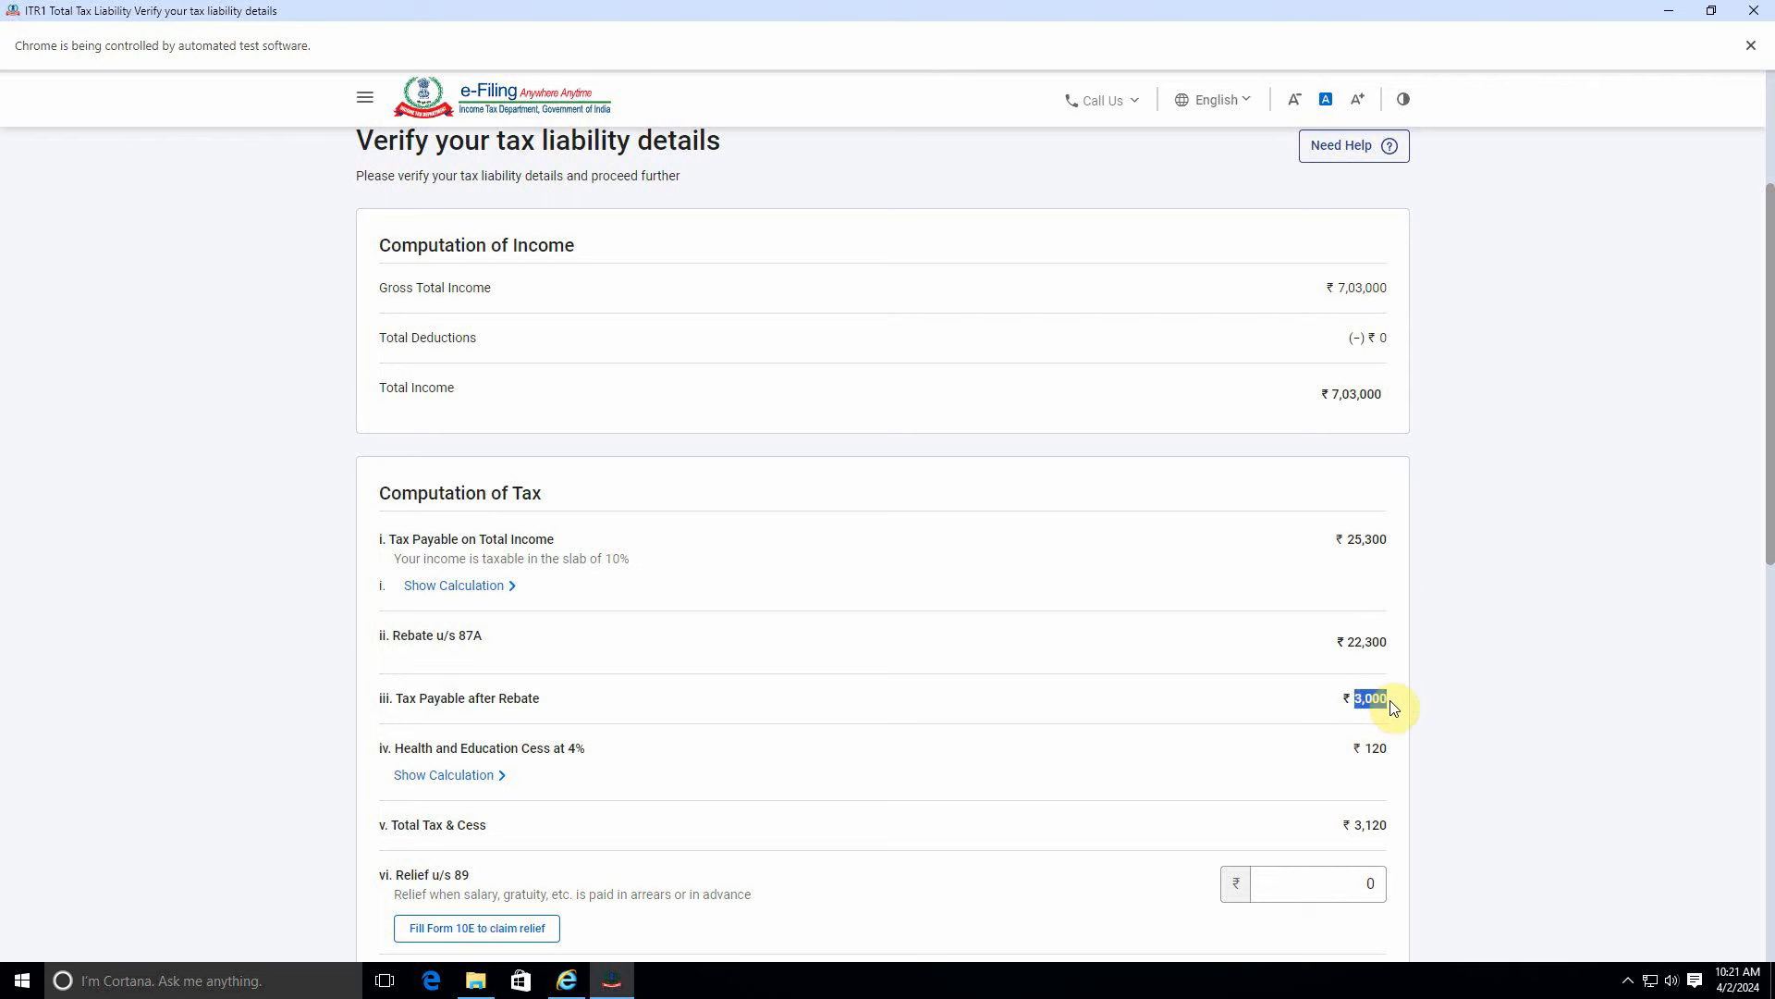
pyautogui.moveTo(1363, 752); pyautogui.dragTo(1395, 751)
pyautogui.moveTo(1345, 827); pyautogui.dragTo(1386, 828)
# Review the ₹3,120 tax liability computation and go back to the return summary.
pyautogui.scroll(-4, 1385, 828)
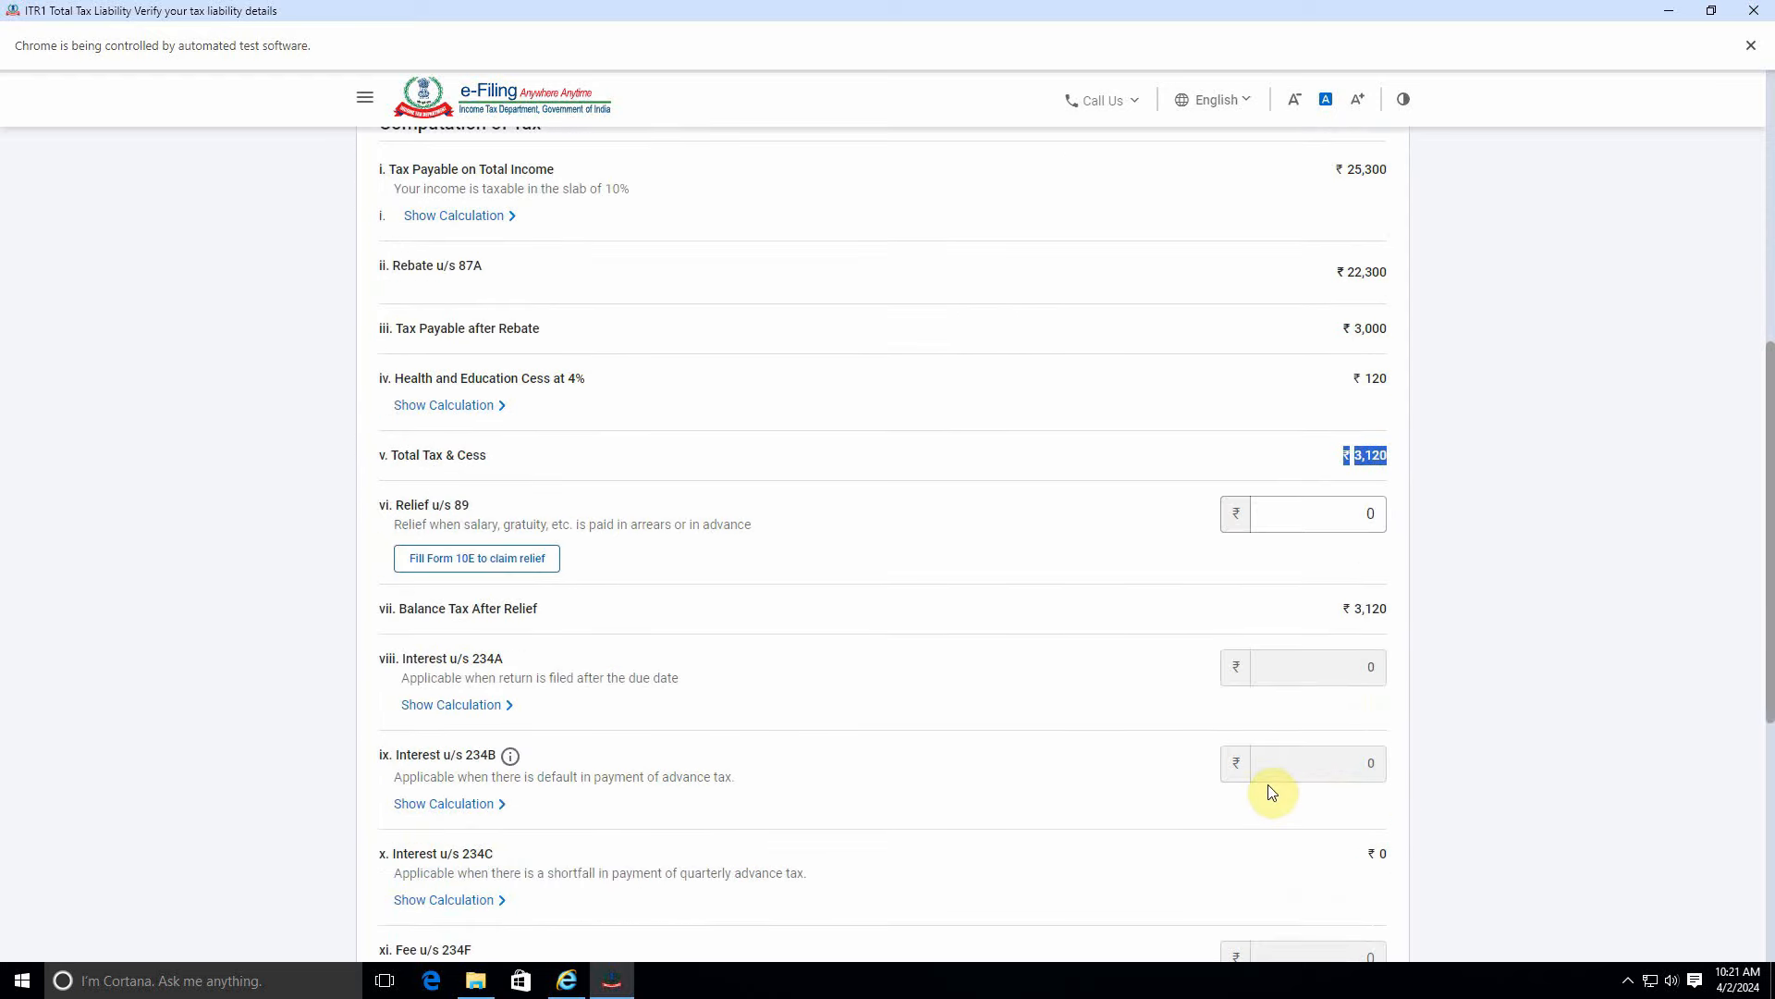
pyautogui.scroll(-4, 1271, 791)
pyautogui.scroll(6, 1272, 792)
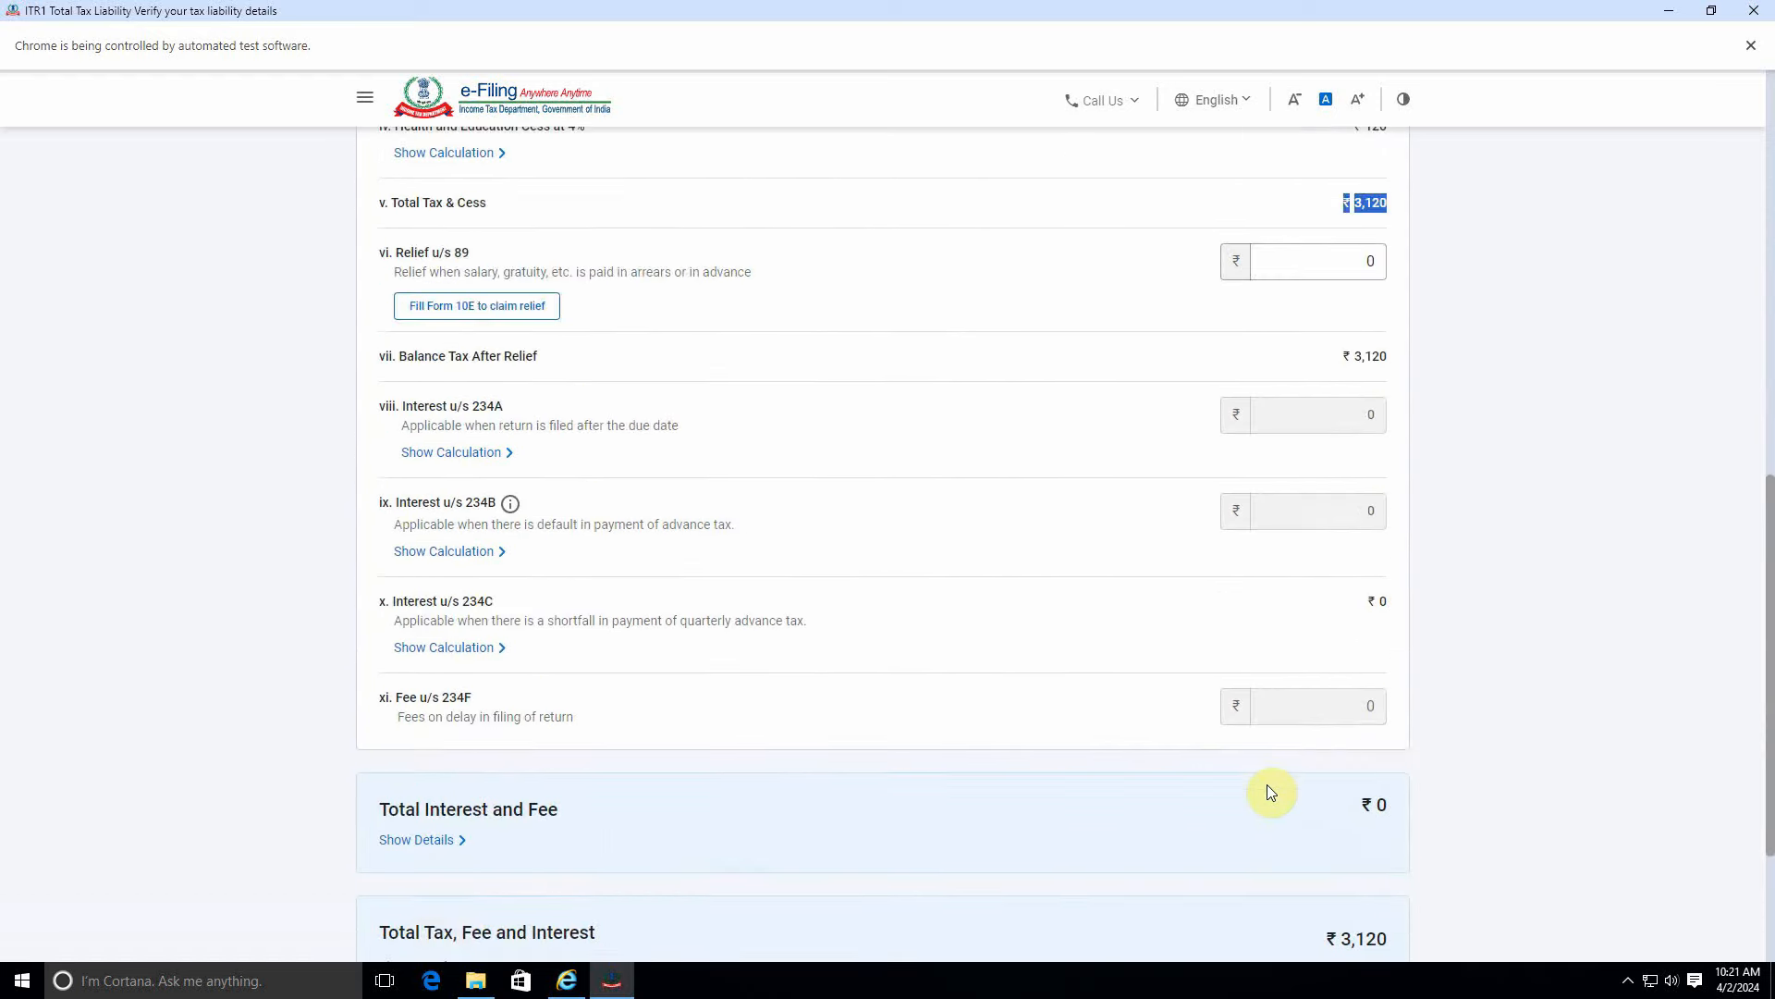
pyautogui.scroll(3, 1271, 792)
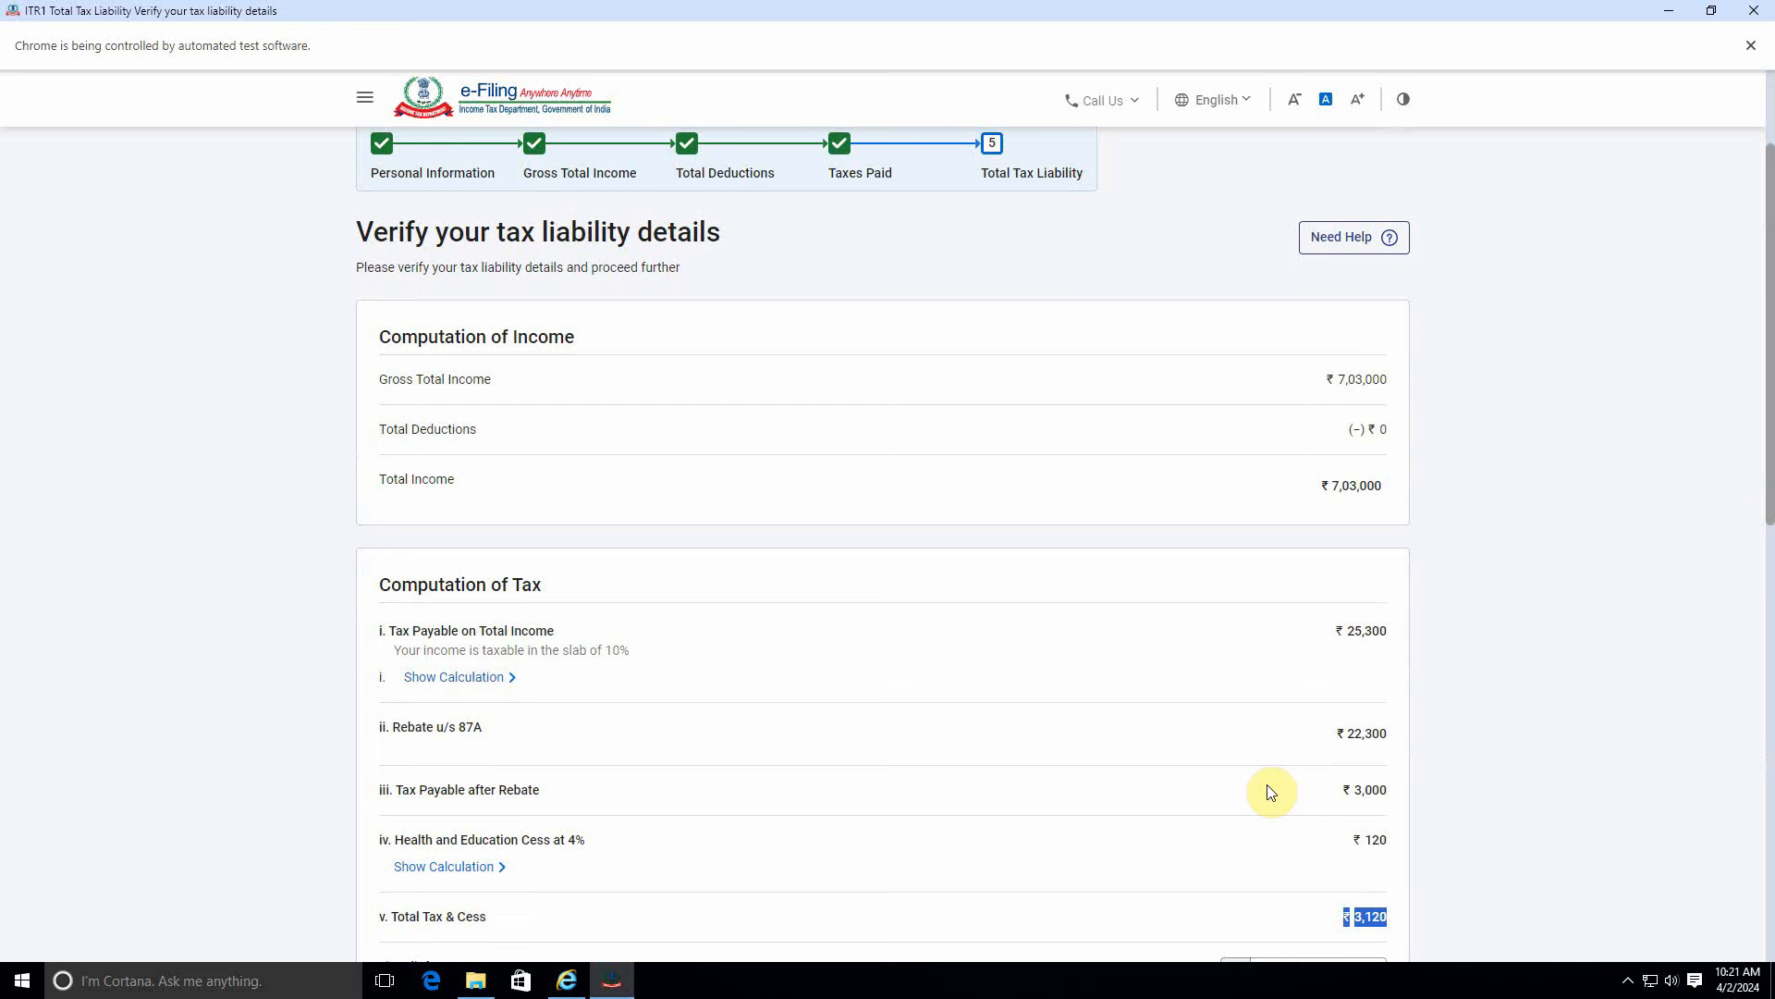
pyautogui.scroll(-2, 1272, 792)
pyautogui.scroll(1, 1277, 786)
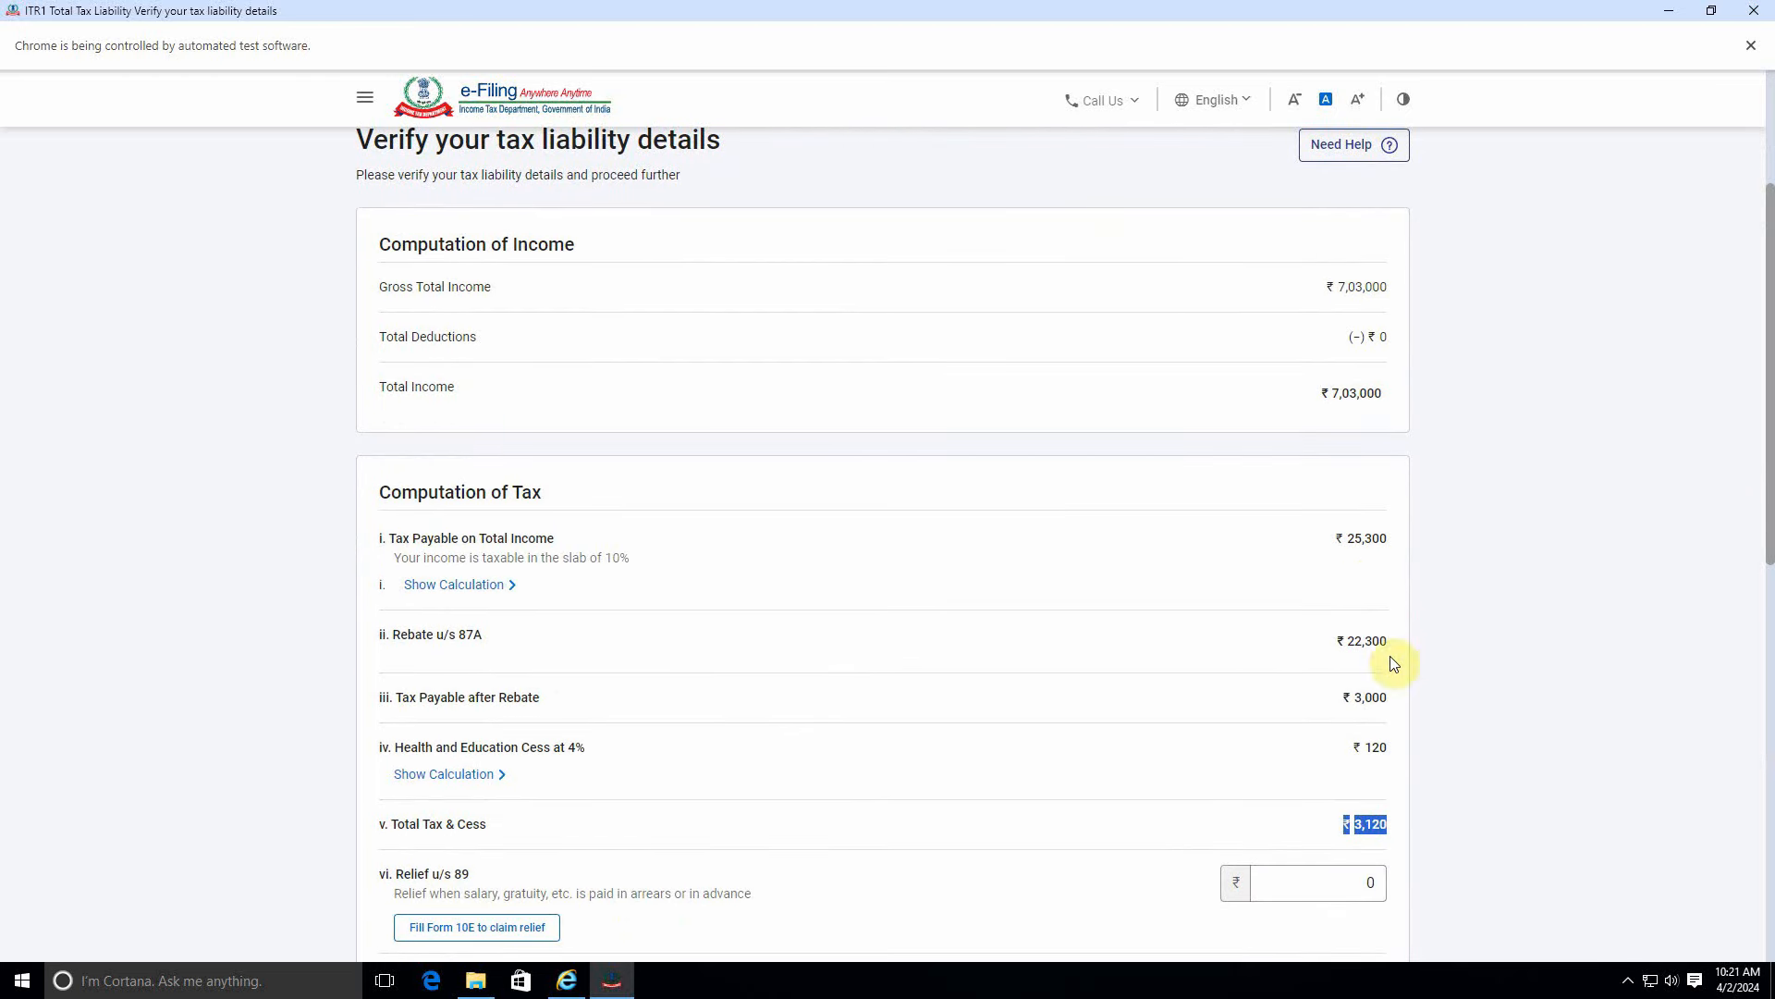
pyautogui.scroll(-10, 1392, 656)
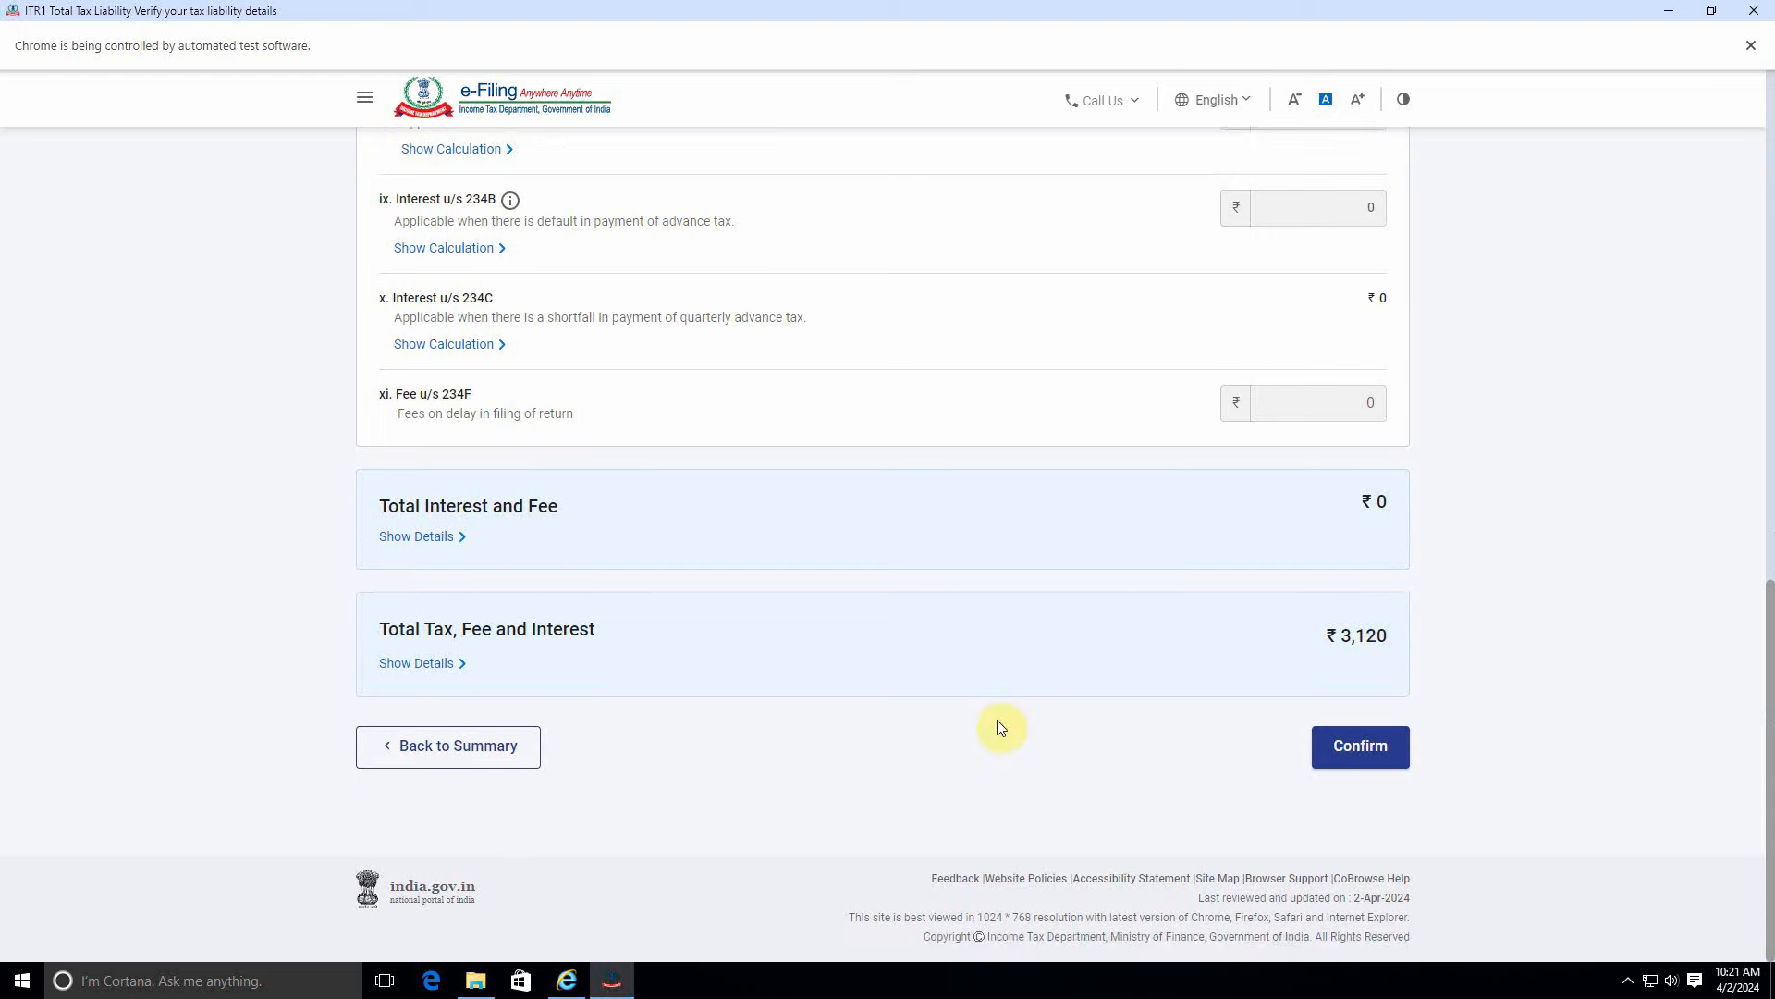
pyautogui.scroll(3, 662, 757)
pyautogui.scroll(-3, 662, 756)
pyautogui.click(468, 745)
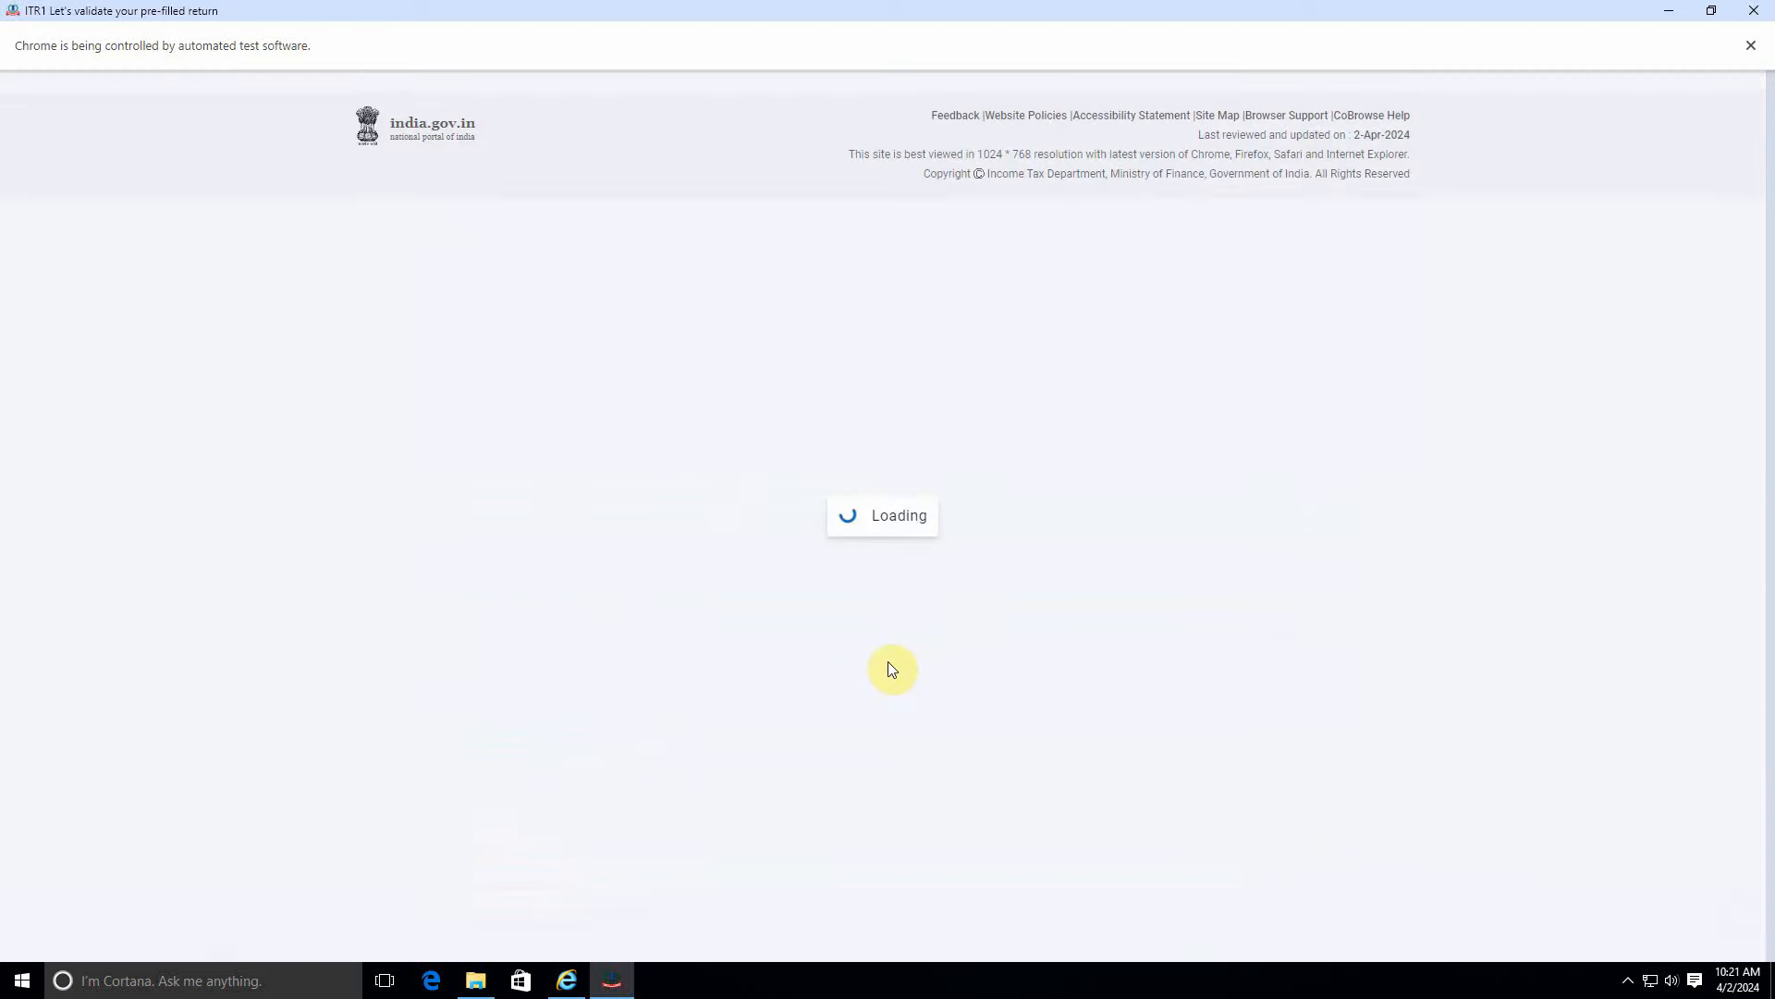
pyautogui.scroll(-4, 880, 630)
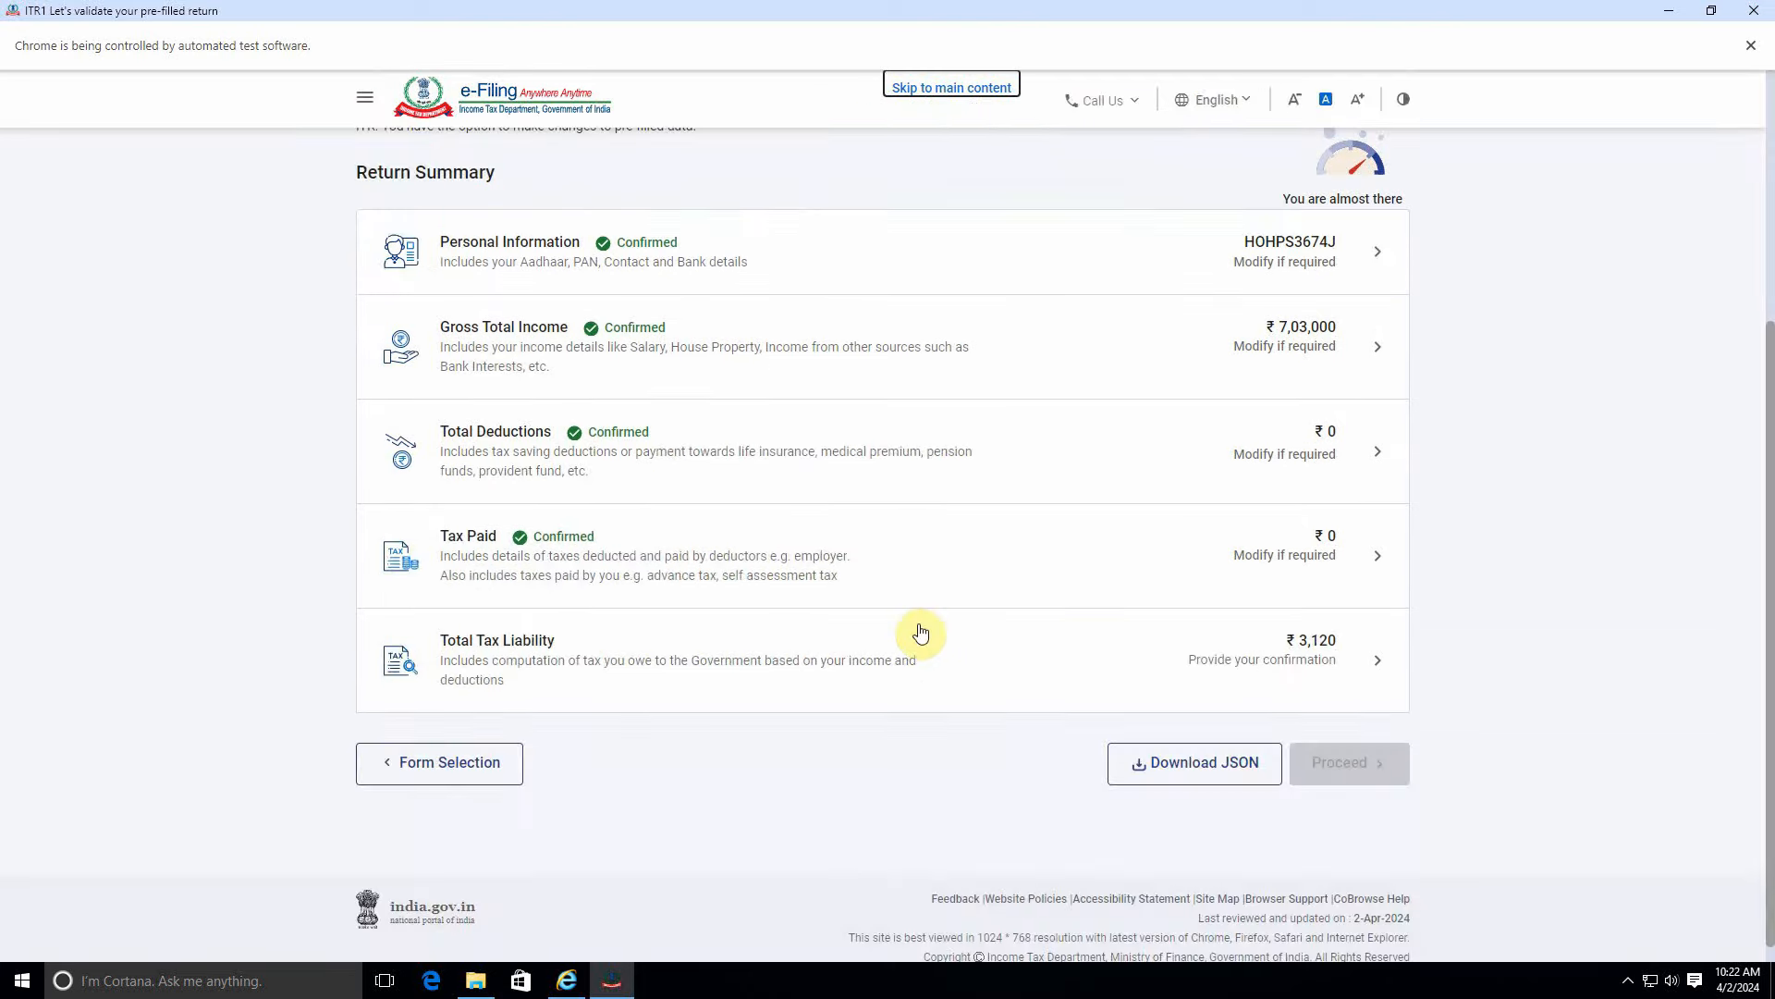
# Reconfirm gross total income at ₹4,52,000, leaving total tax liability at ₹0.
pyautogui.click(1240, 364)
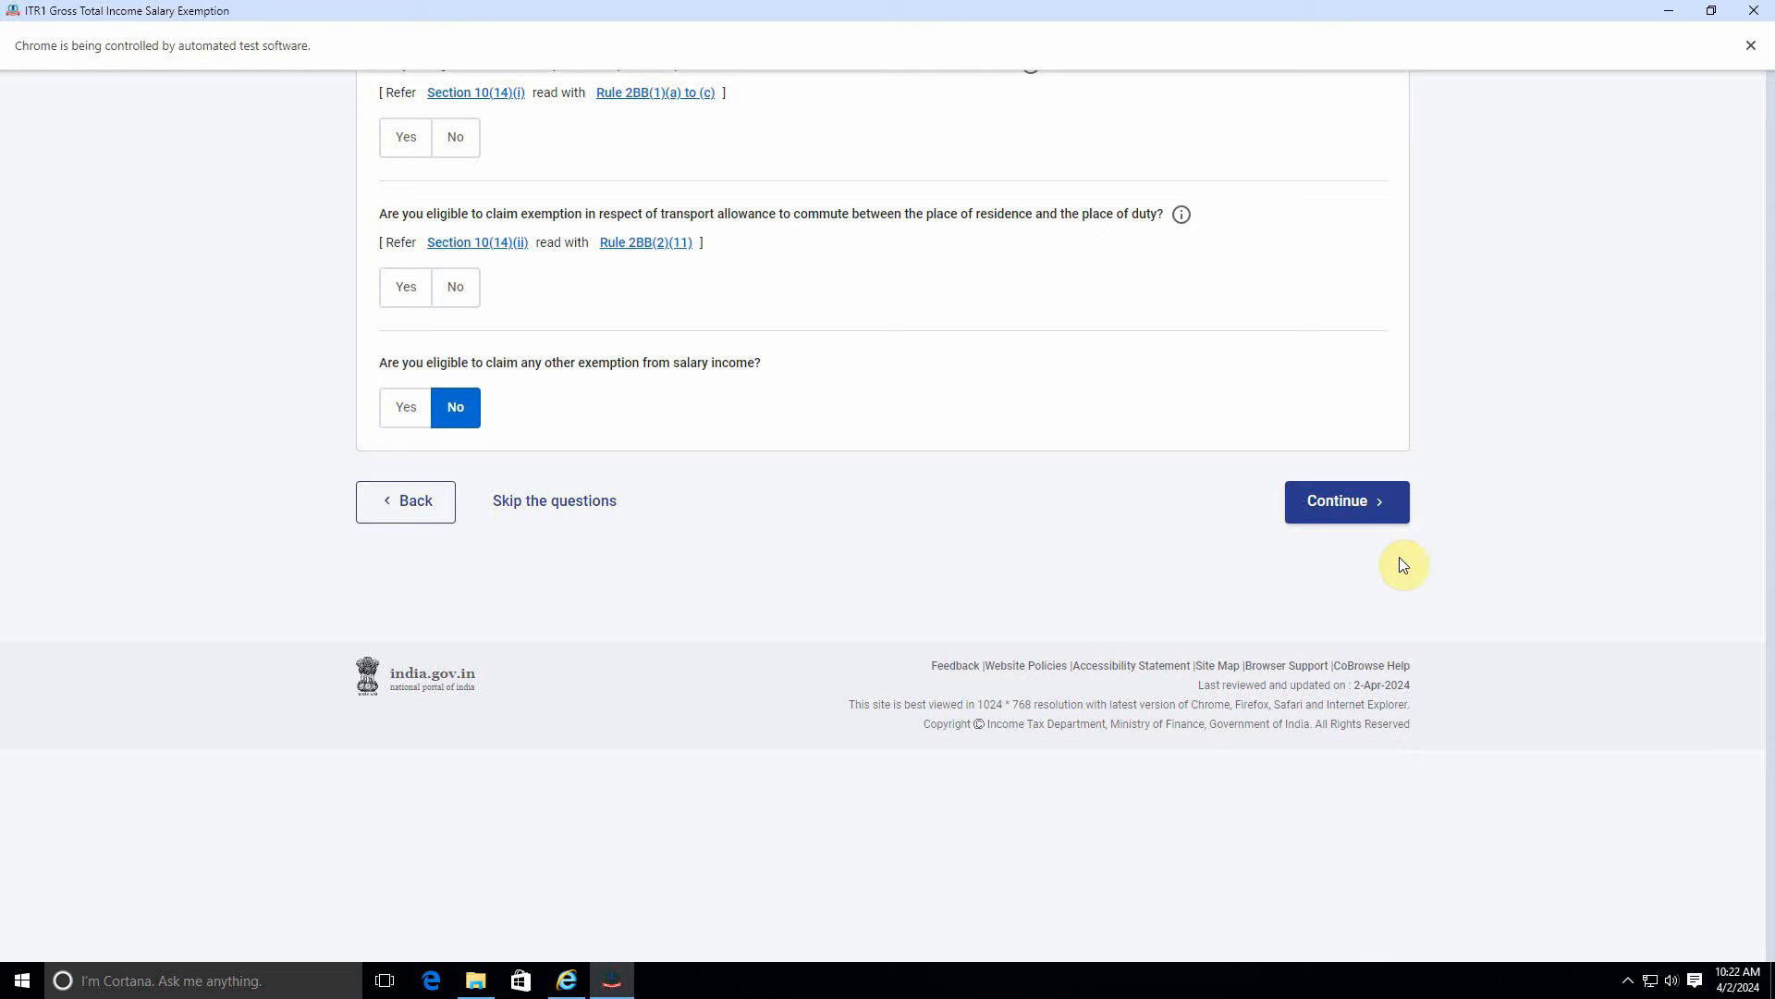
pyautogui.click(1352, 501)
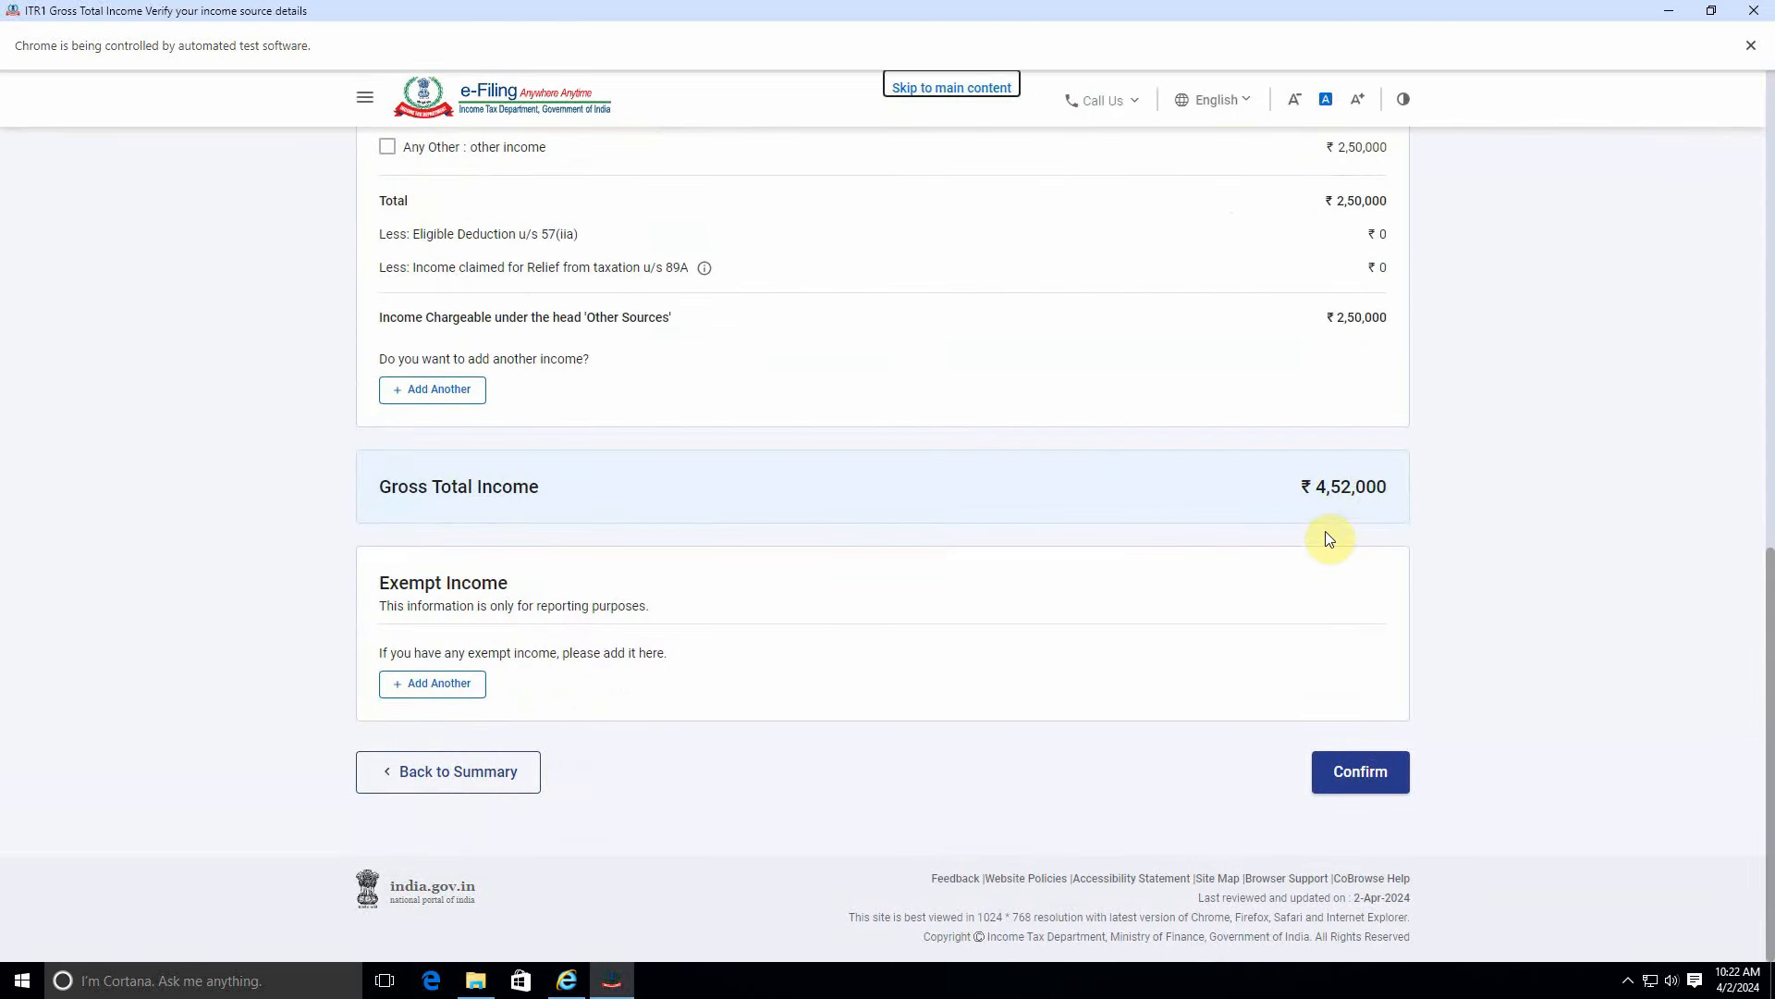
pyautogui.click(1350, 768)
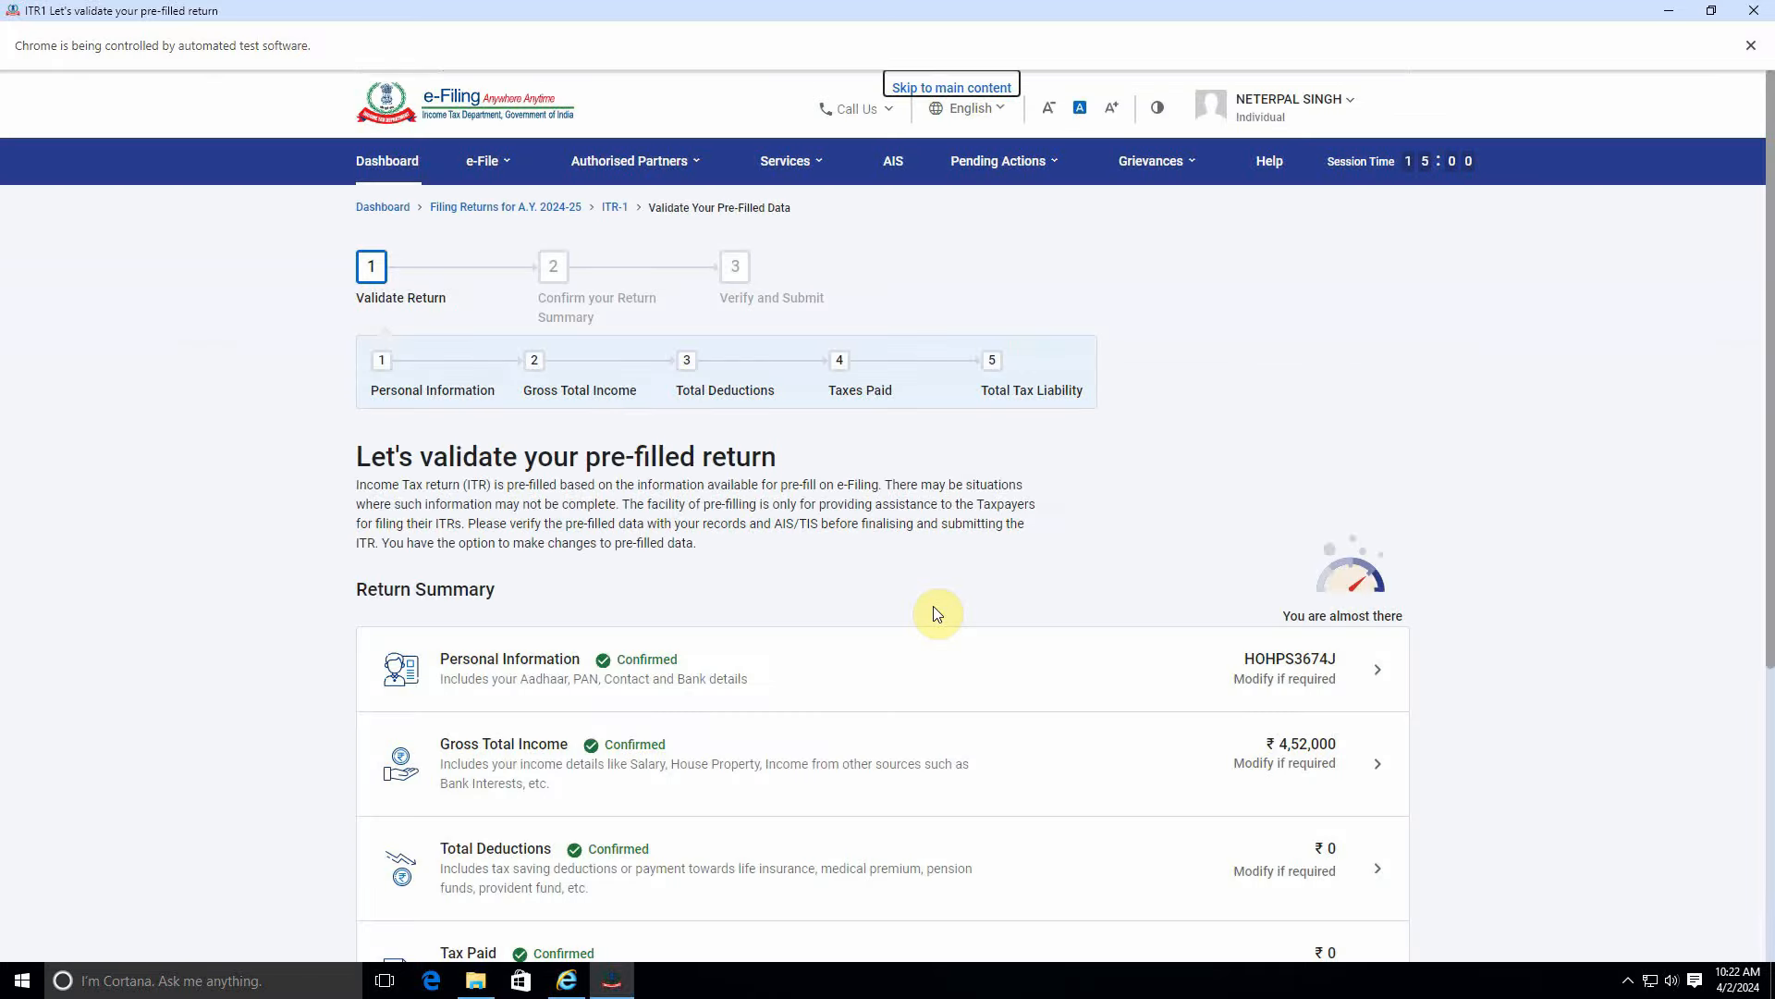
pyautogui.scroll(-4, 960, 648)
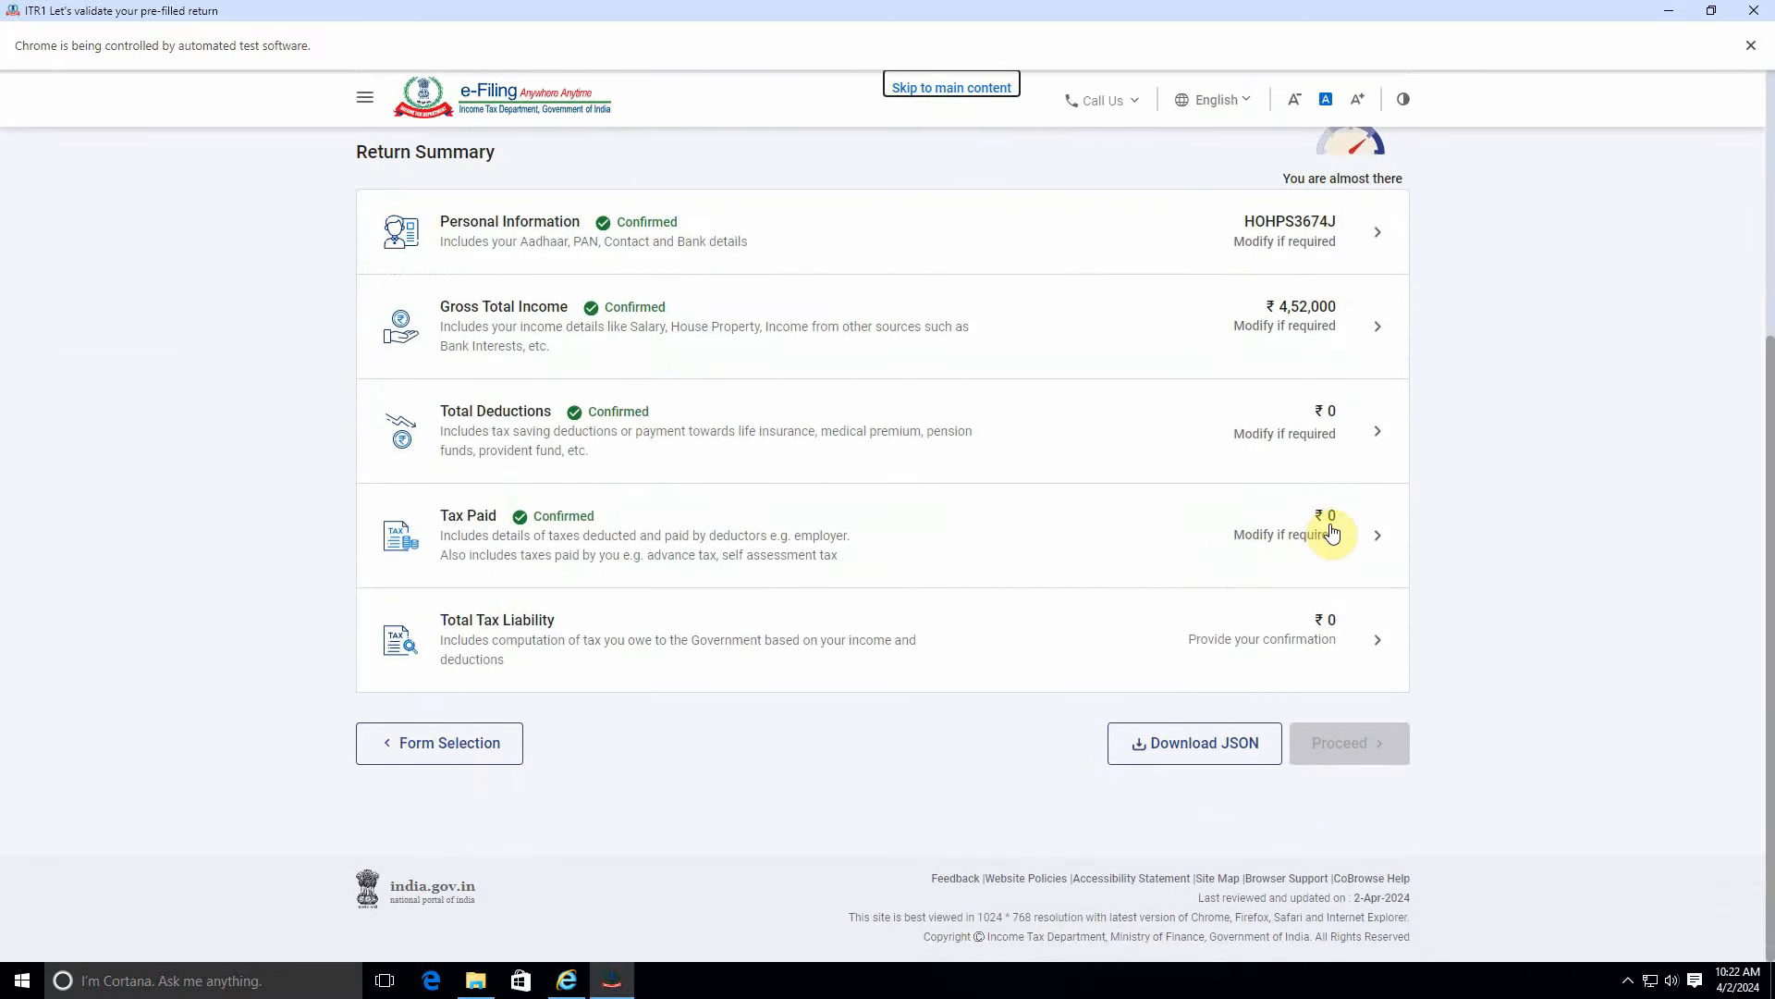
# Confirm the ₹0 total tax liability so all five summary sections are confirmed.
pyautogui.click(1311, 636)
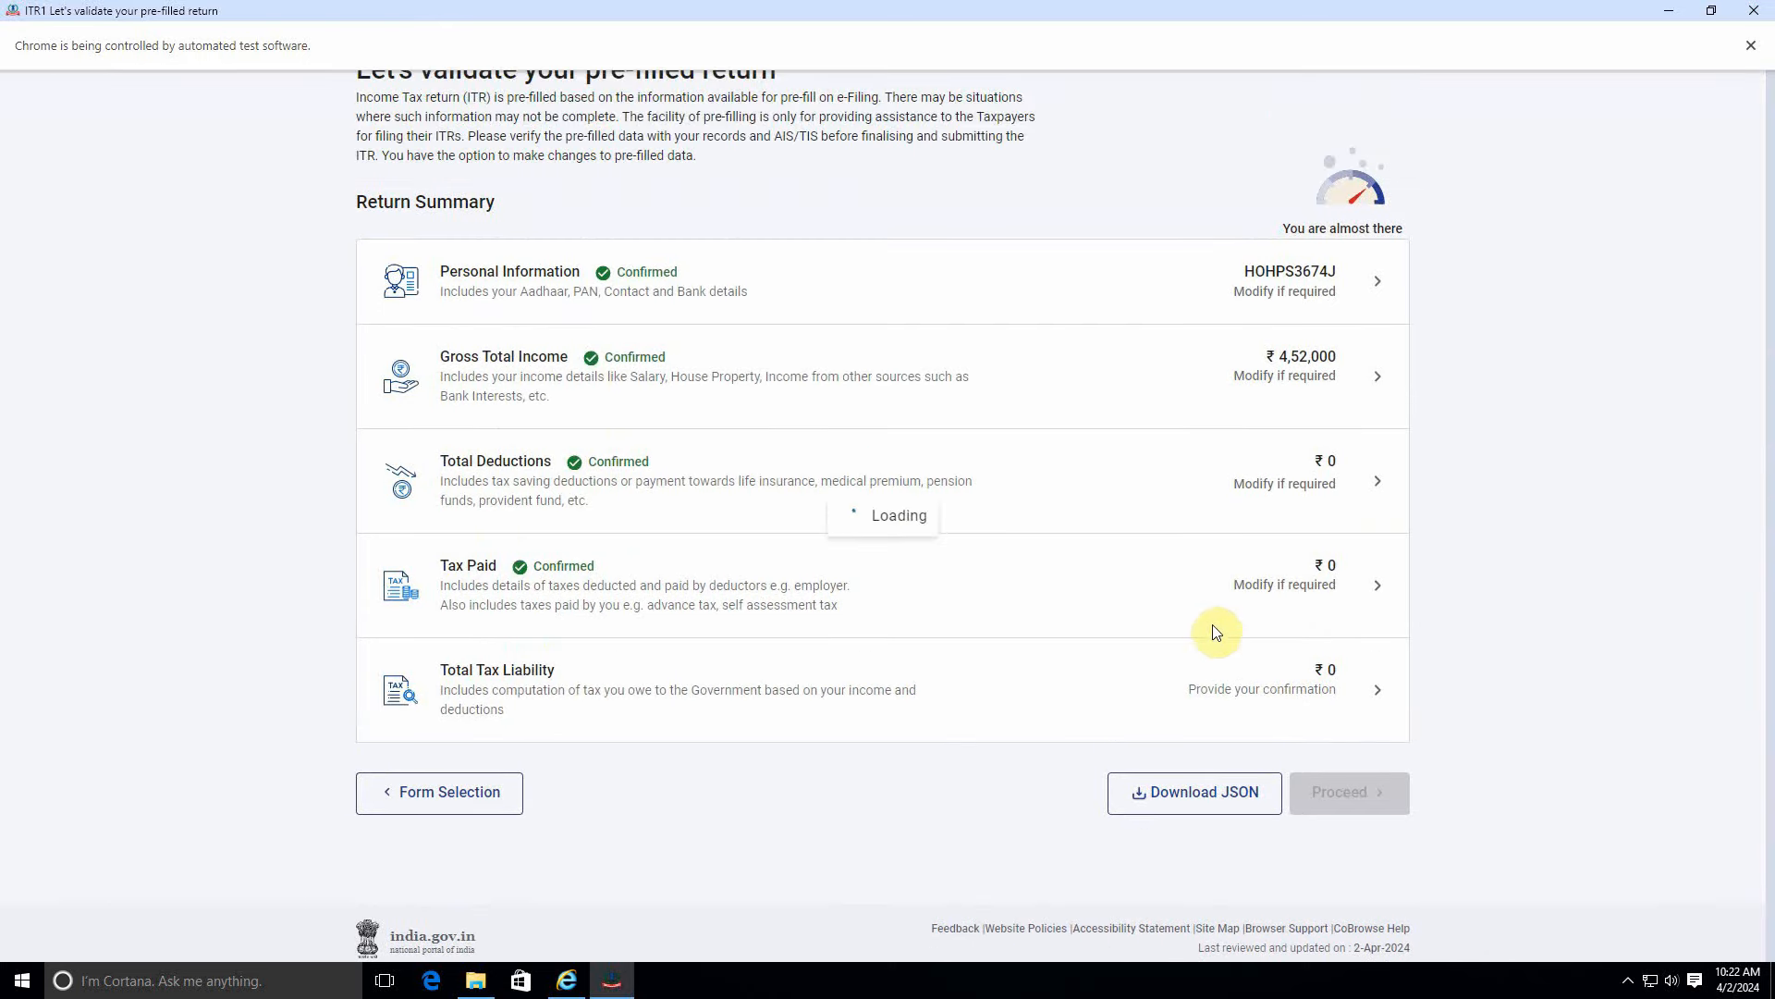
pyautogui.scroll(-5, 1322, 597)
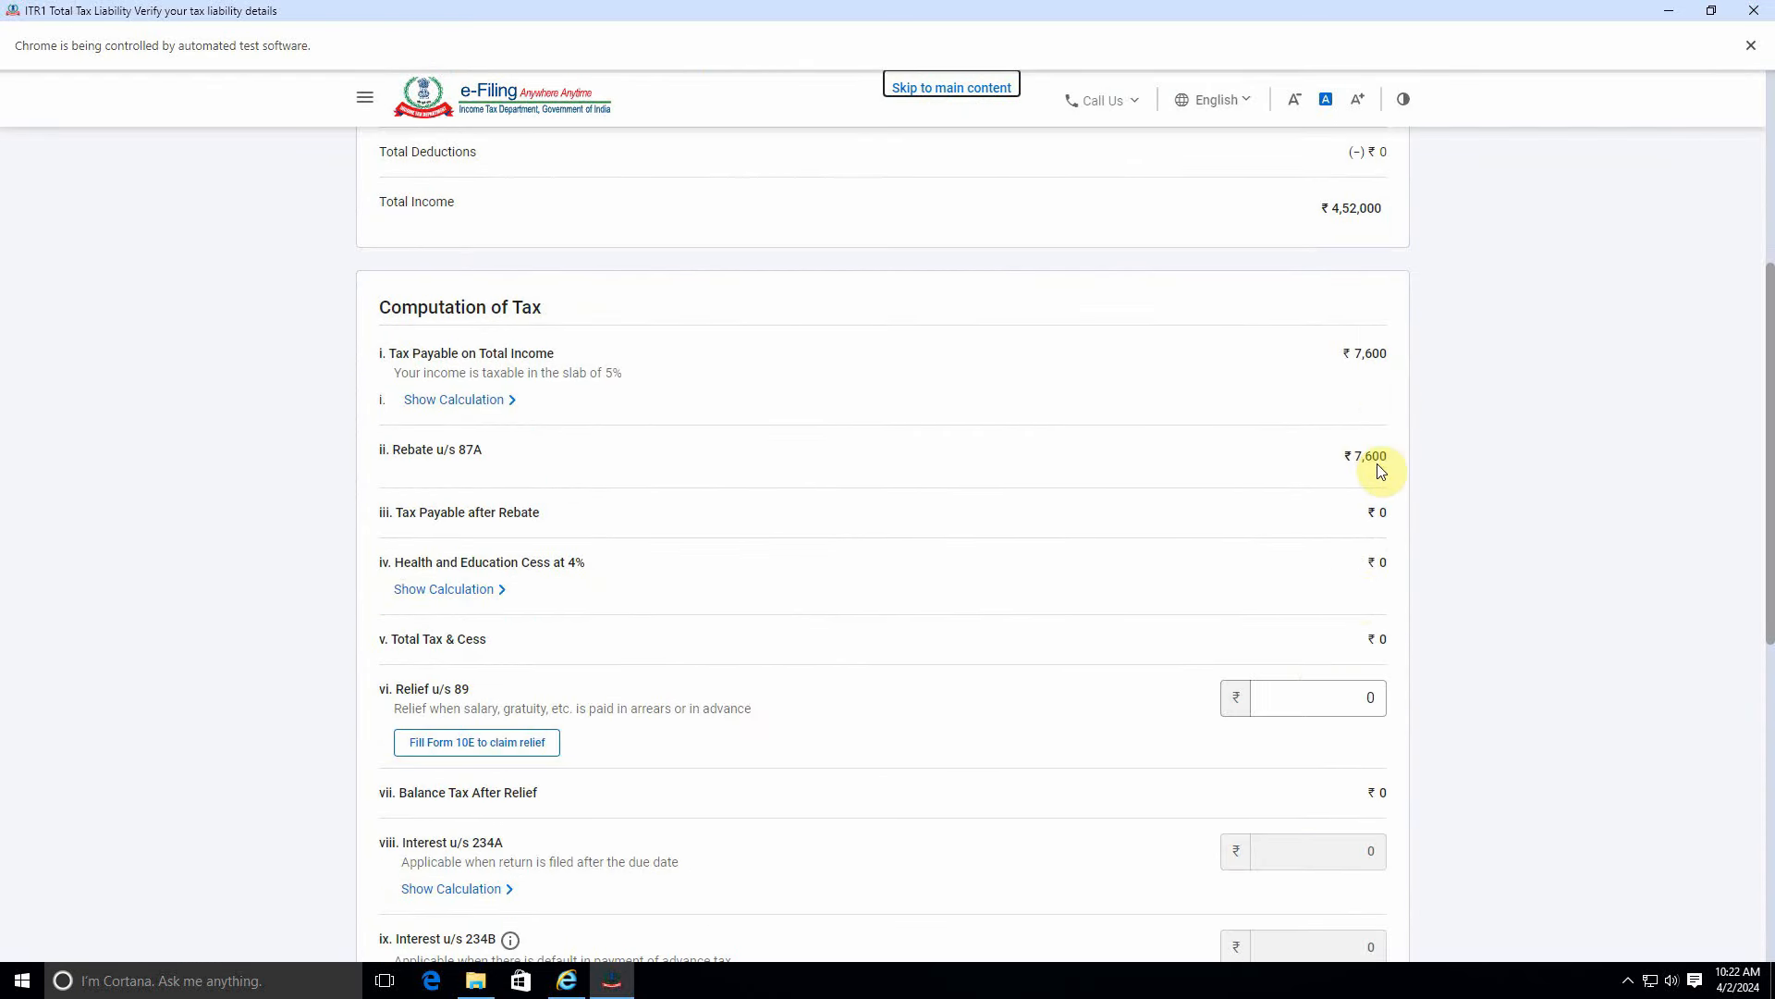
pyautogui.scroll(-8, 1373, 513)
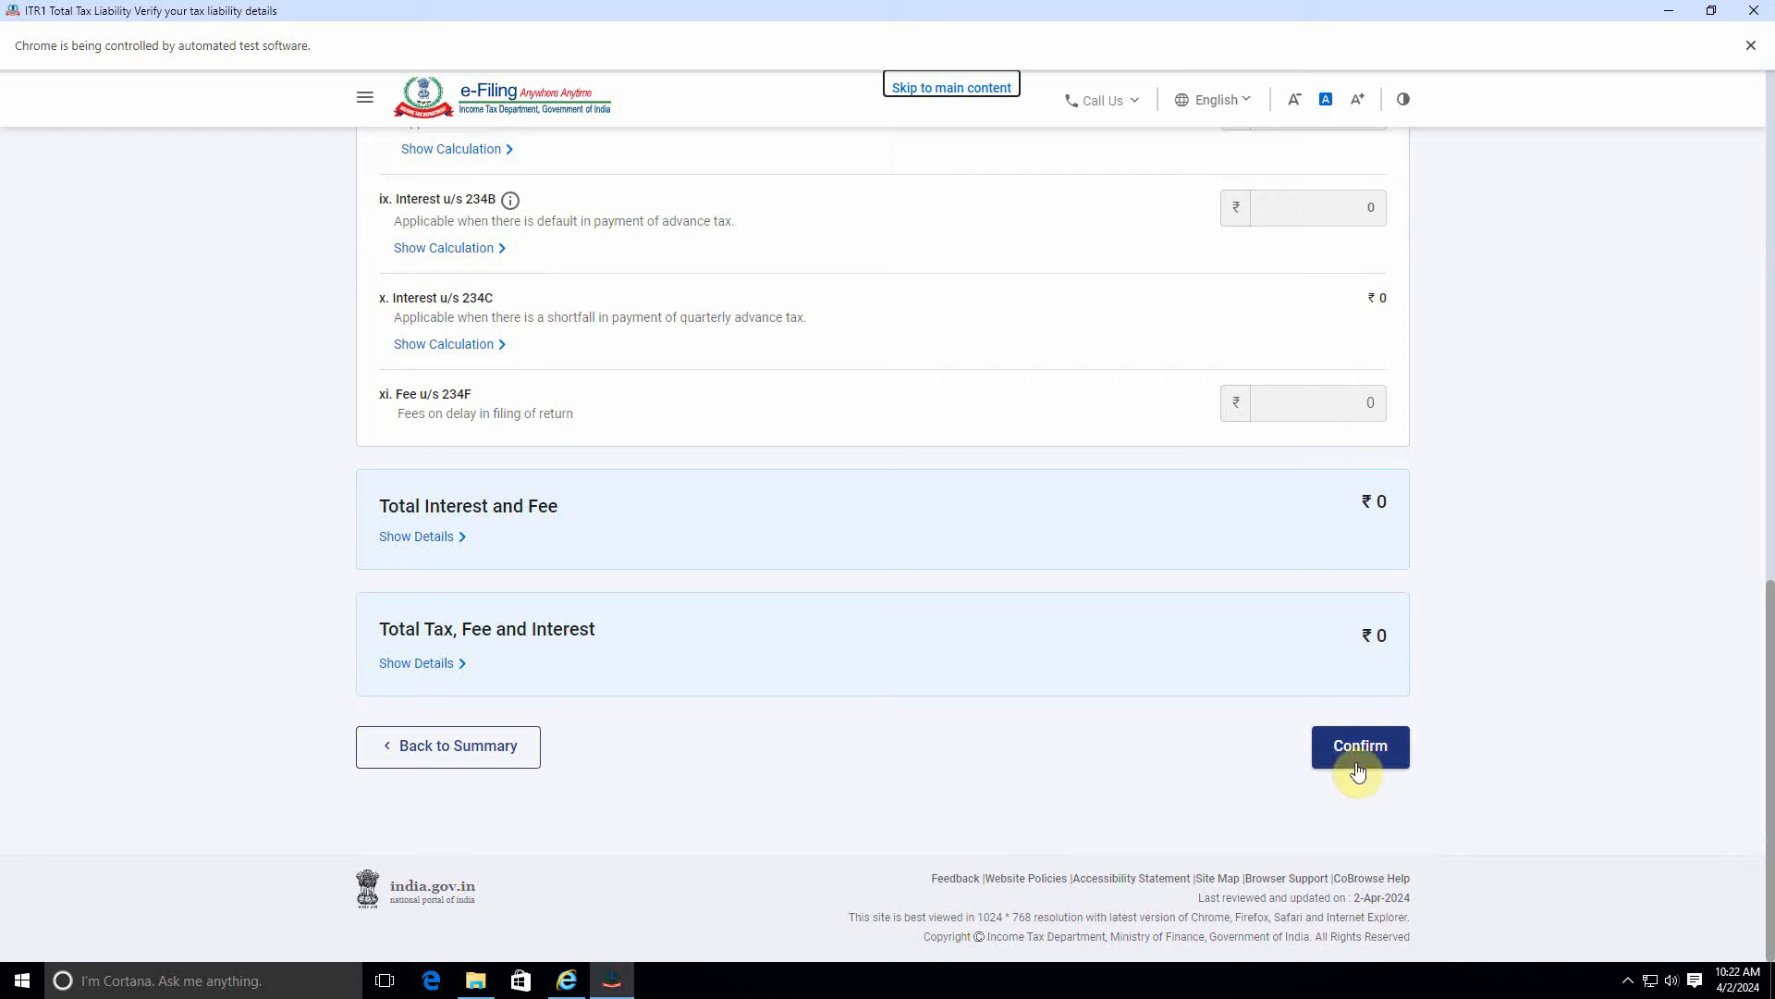
pyautogui.click(1357, 755)
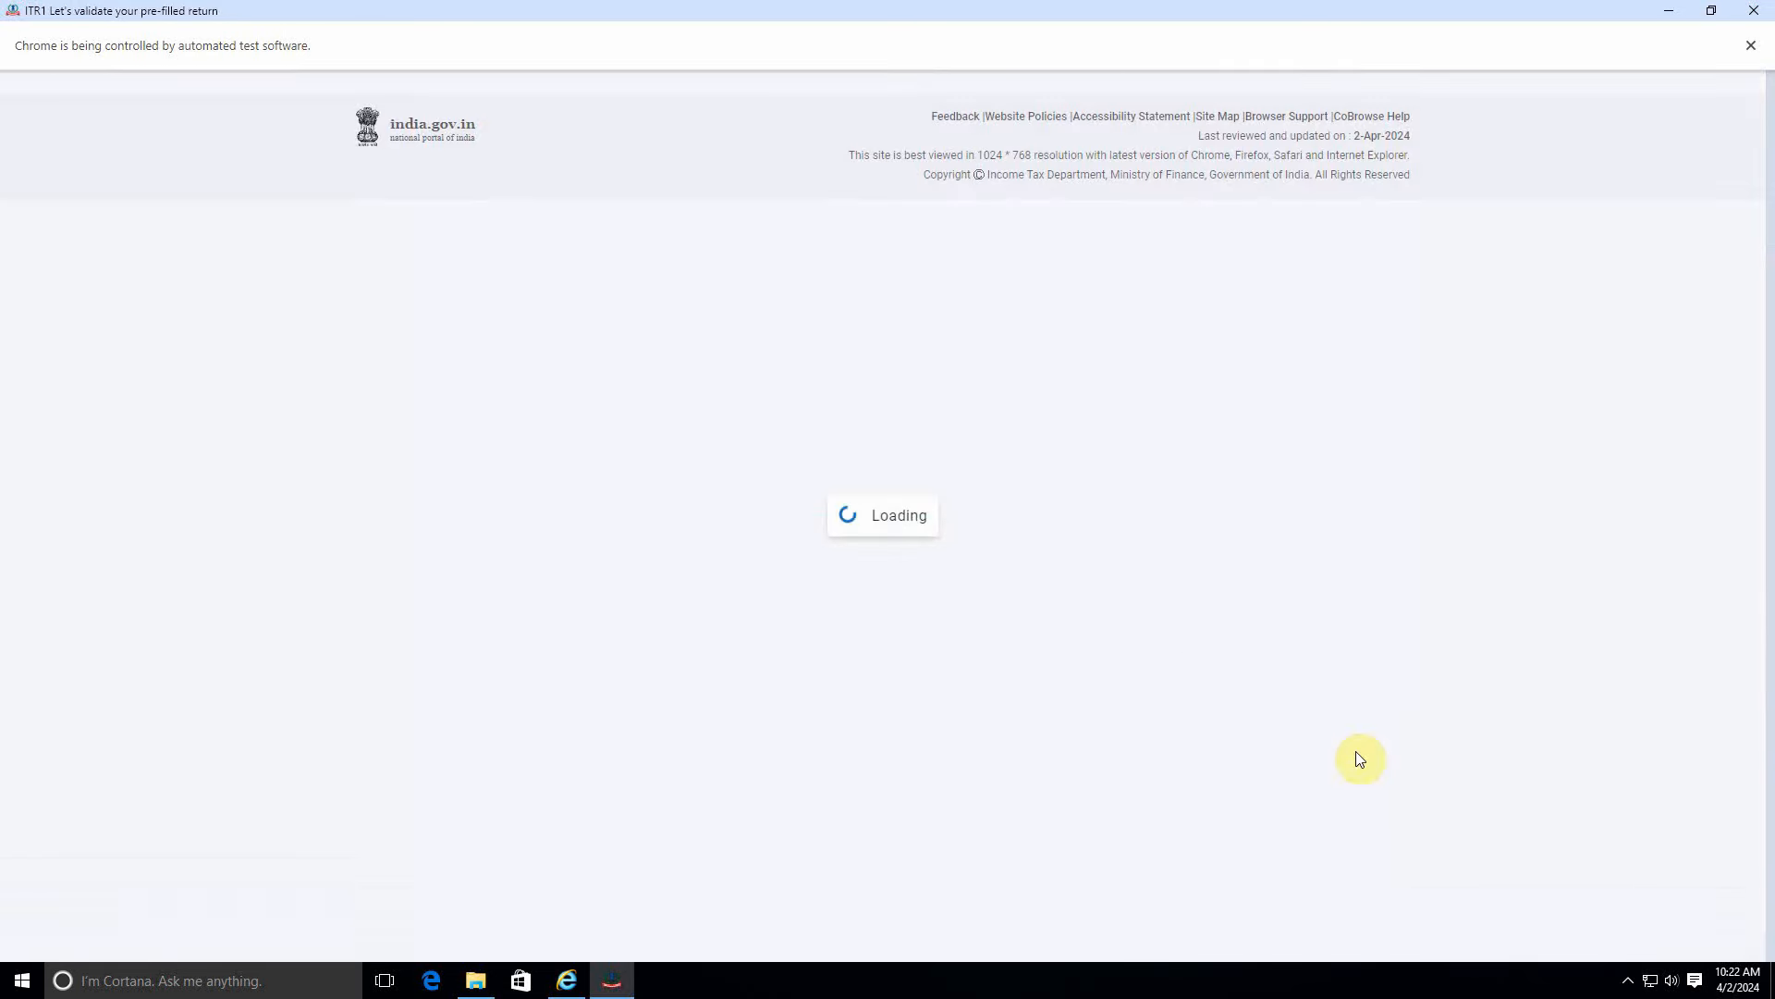
pyautogui.scroll(-5, 1145, 623)
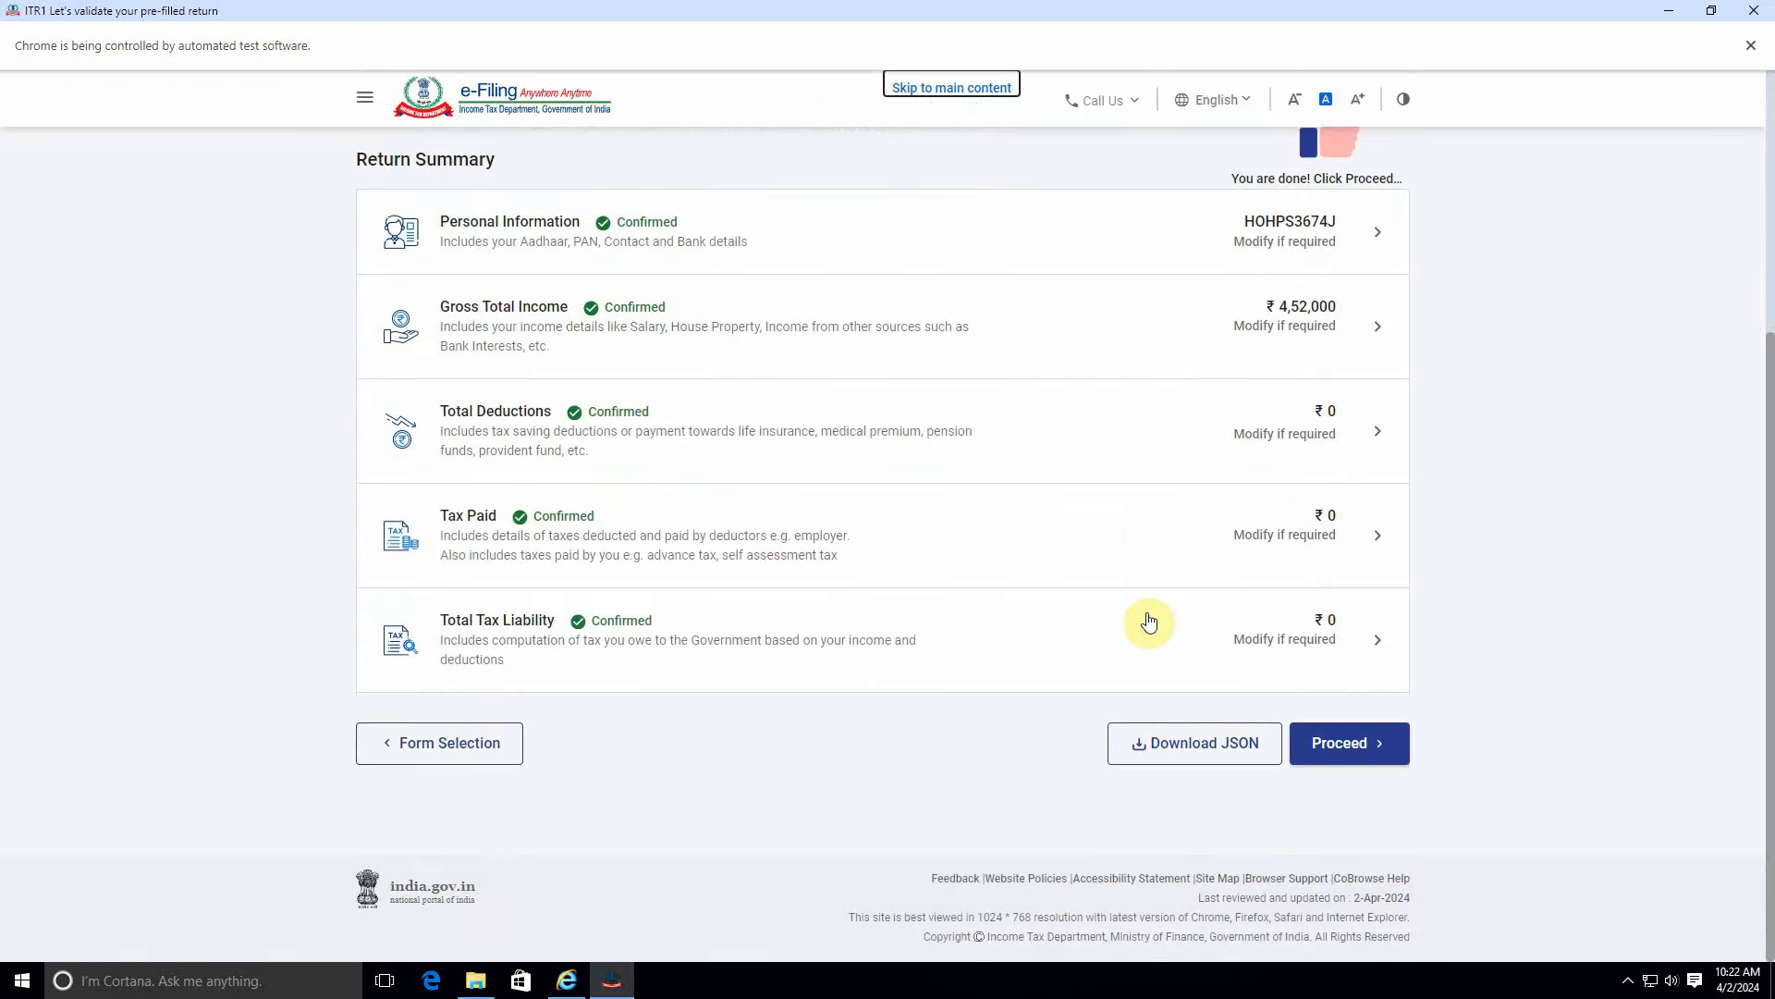
# Move from the return summary to the tax summary and the preview-and-submit stage.
pyautogui.click(1369, 739)
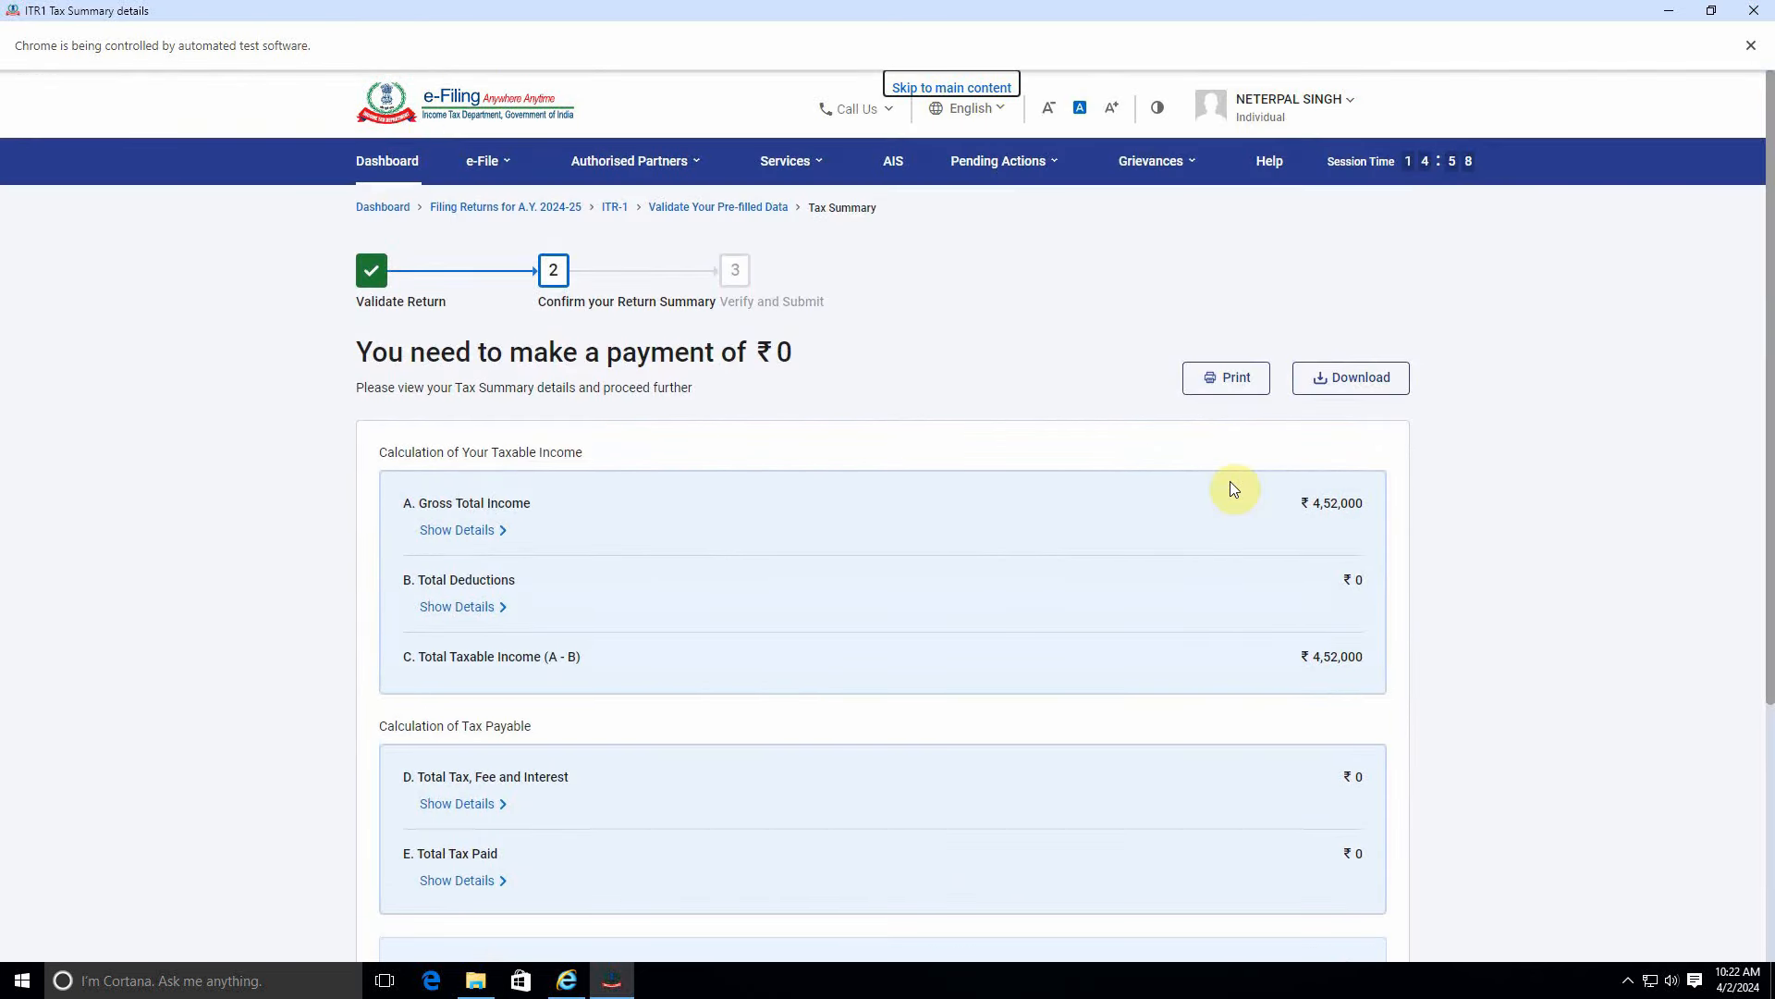
pyautogui.scroll(-4, 1315, 518)
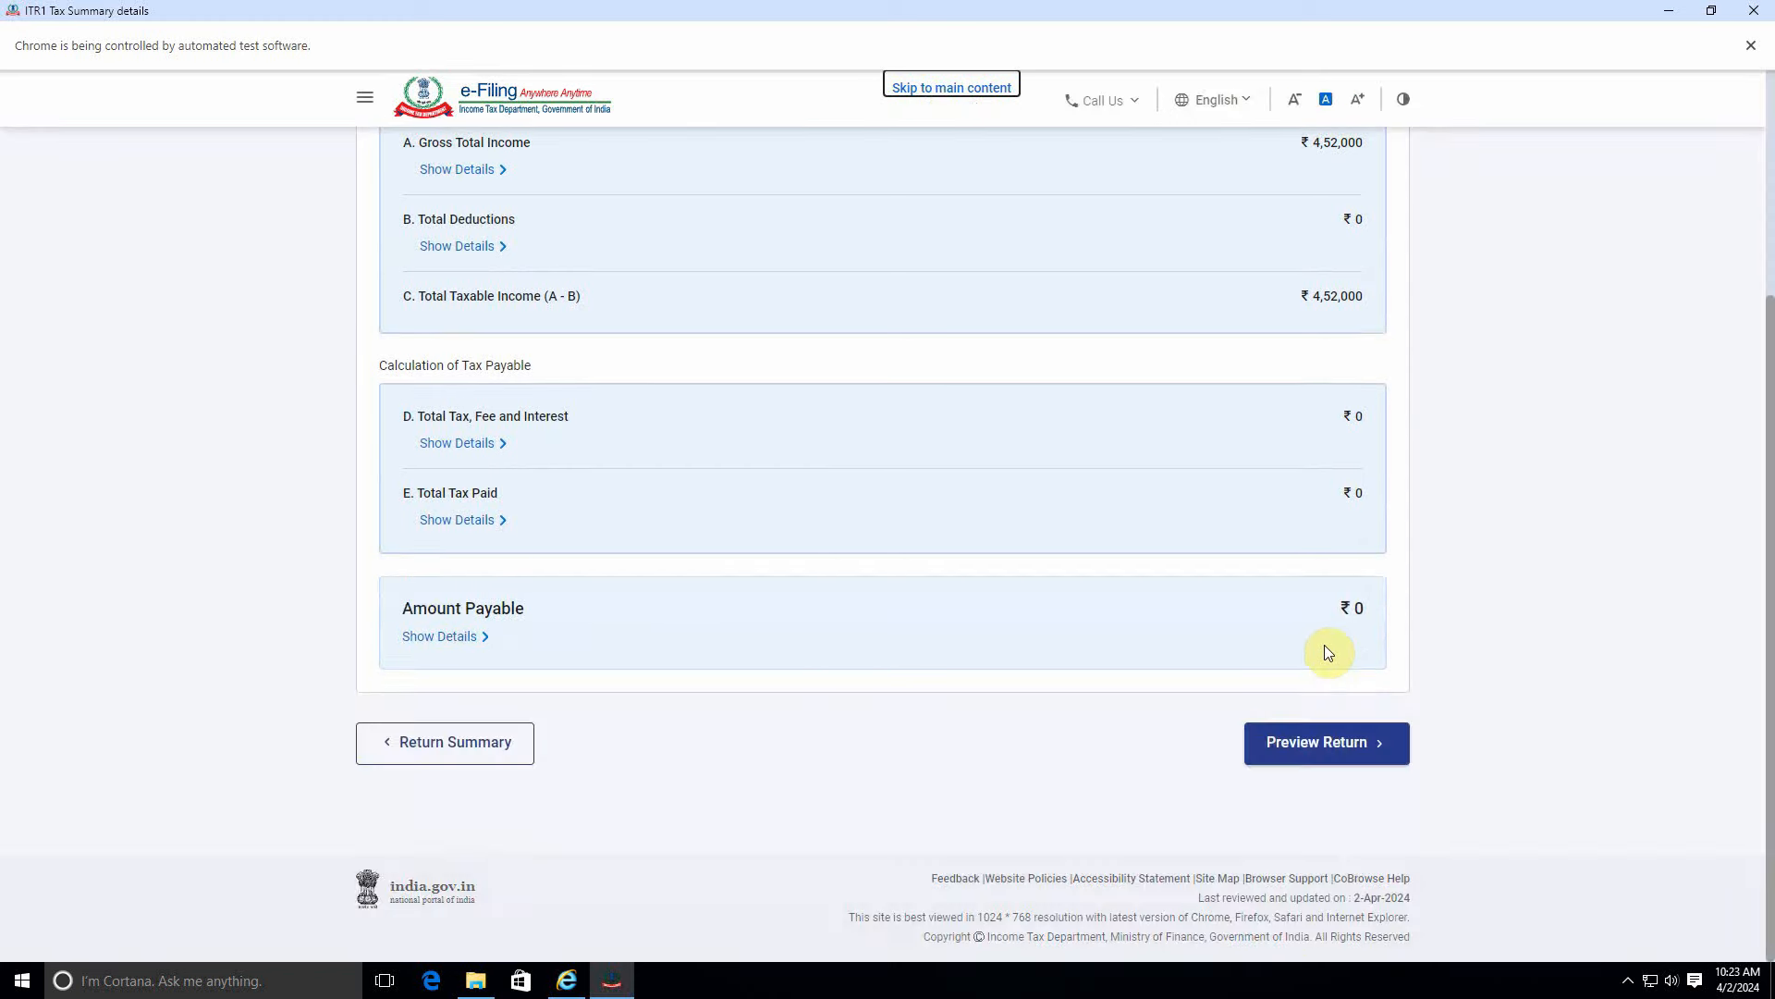
pyautogui.click(1332, 744)
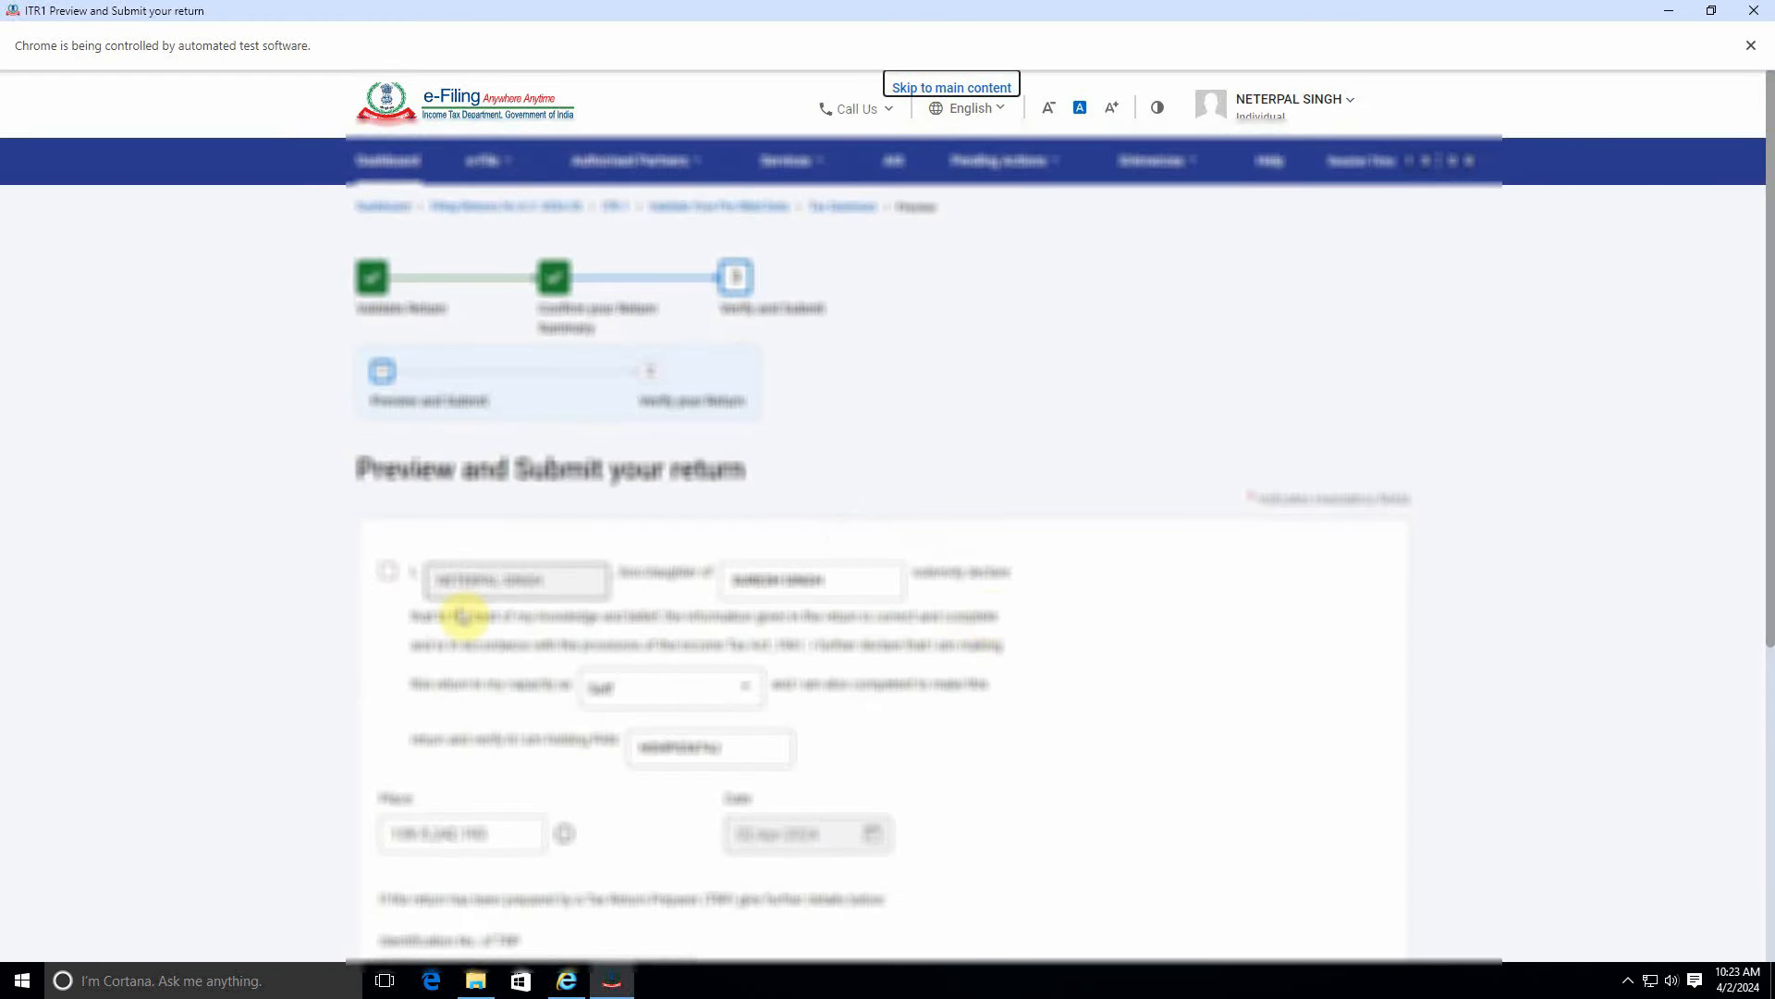
# Accept the correctness declaration and scroll through the ITR-1 return preview.
pyautogui.click(404, 581)
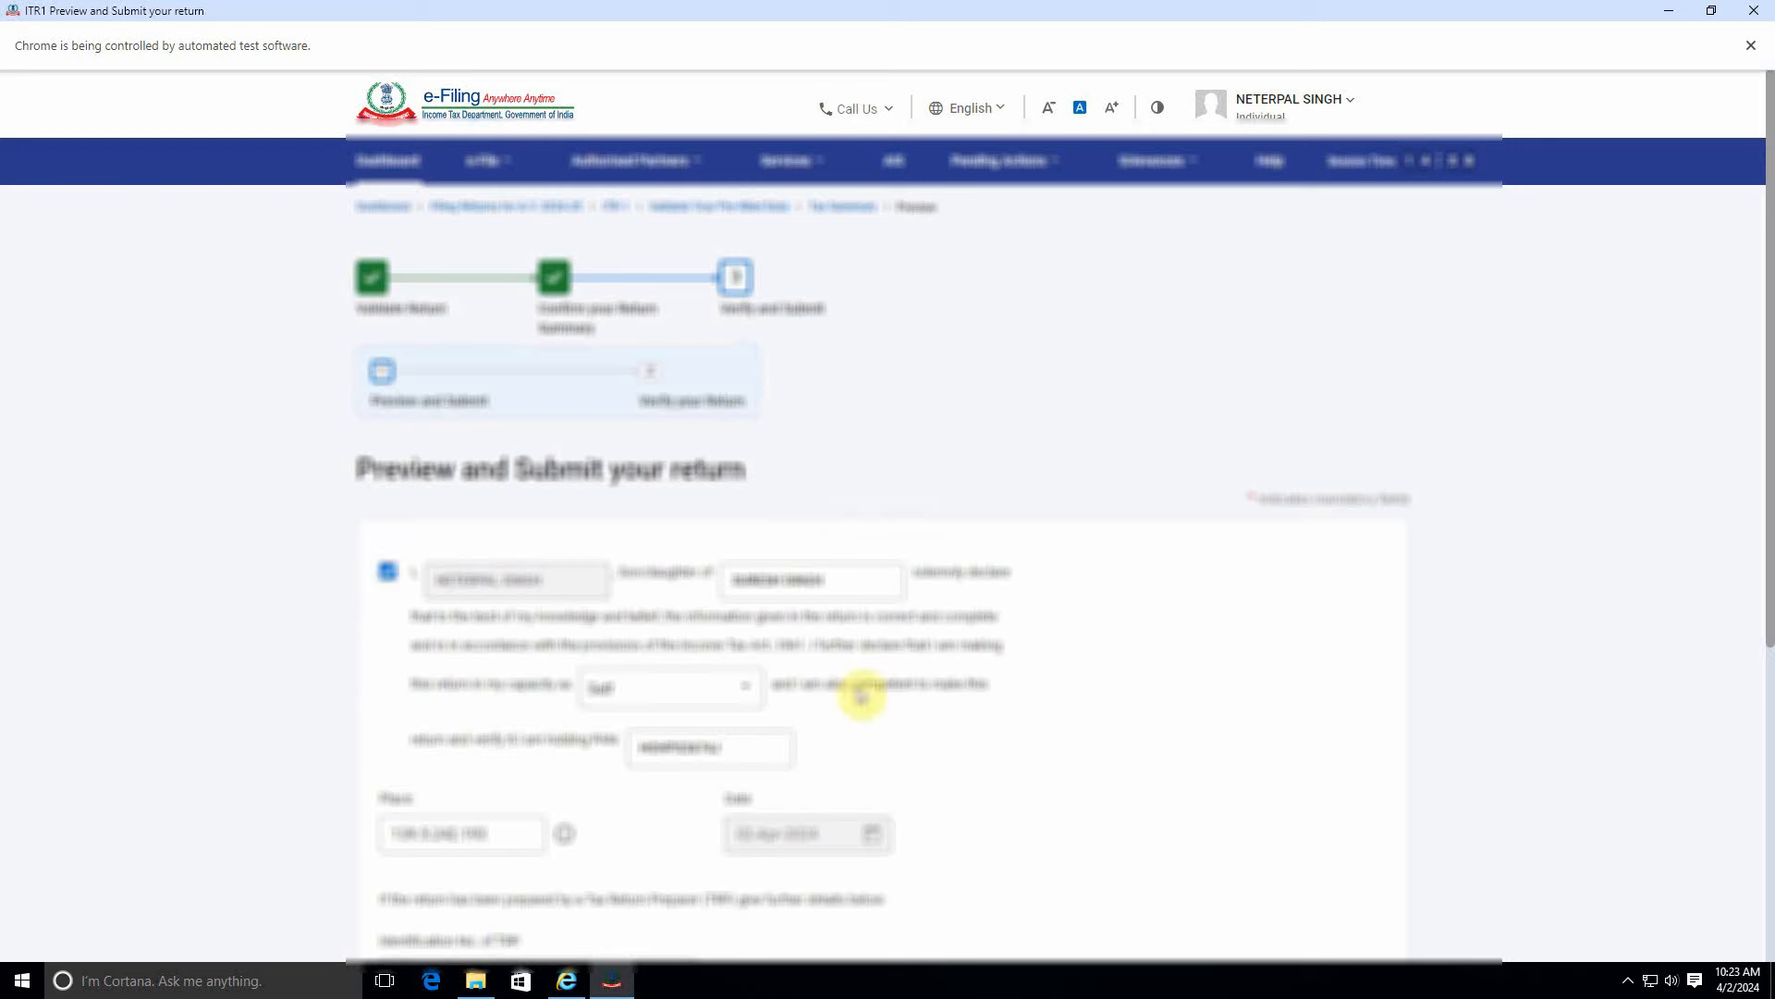
pyautogui.scroll(-5, 888, 685)
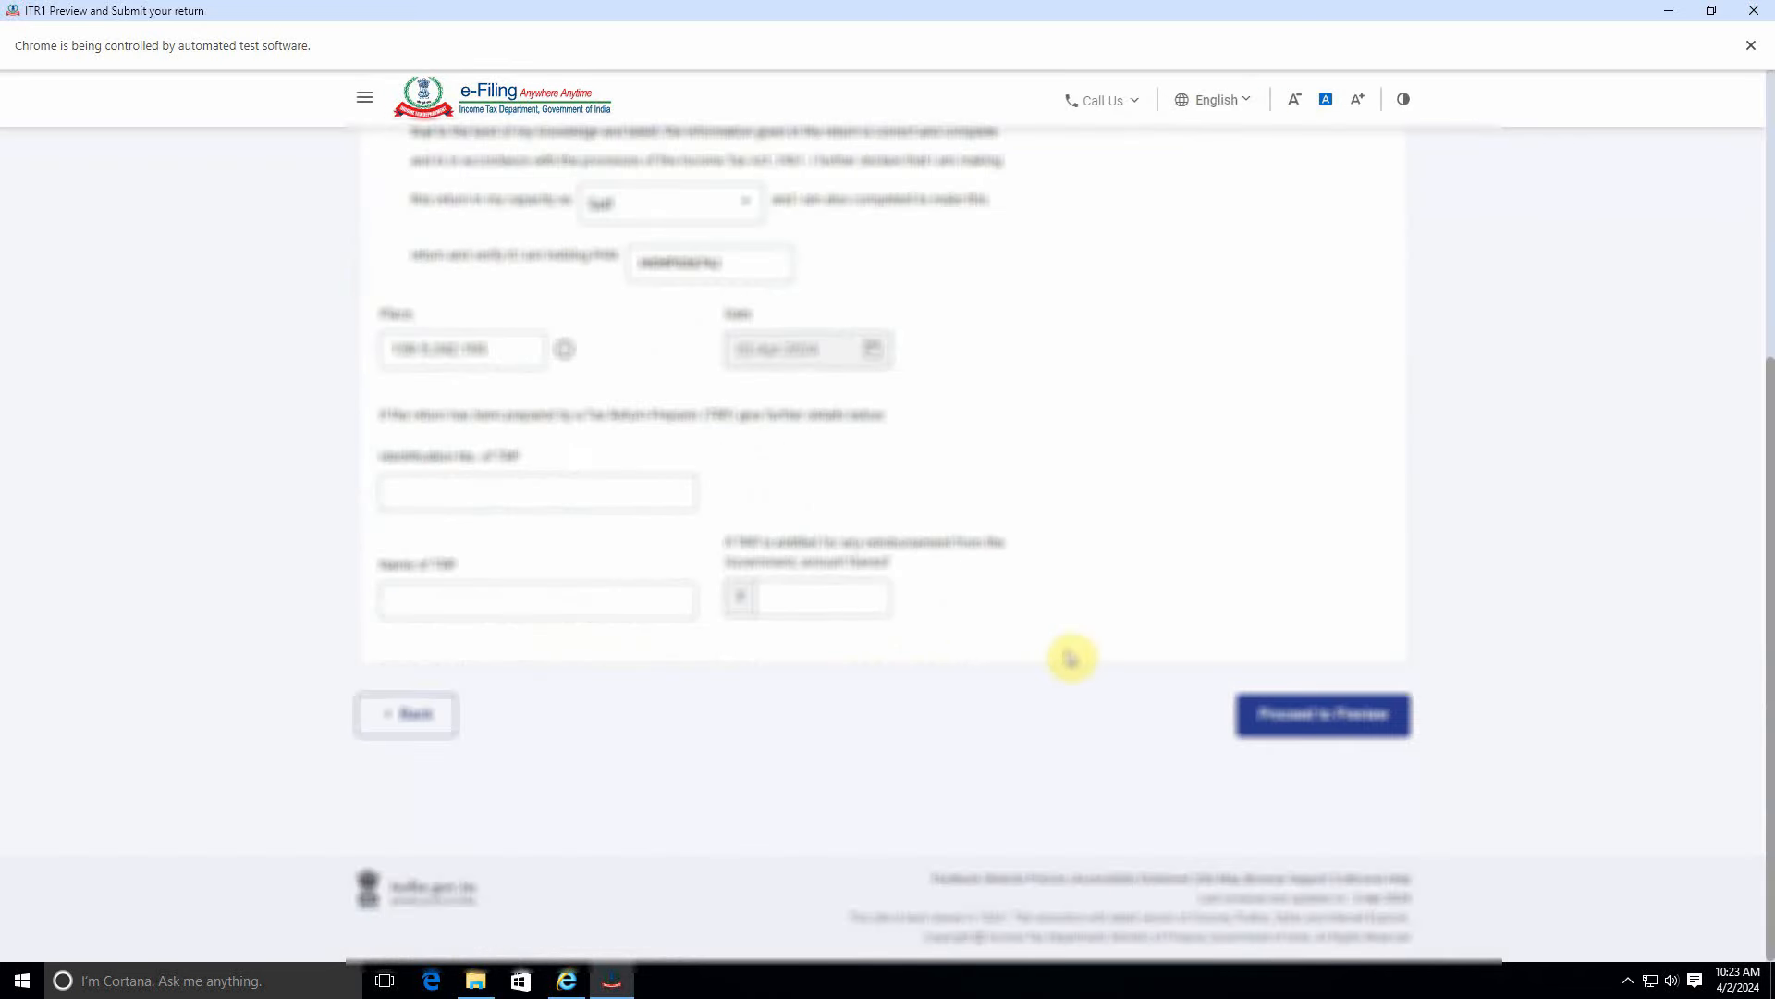
pyautogui.click(1324, 730)
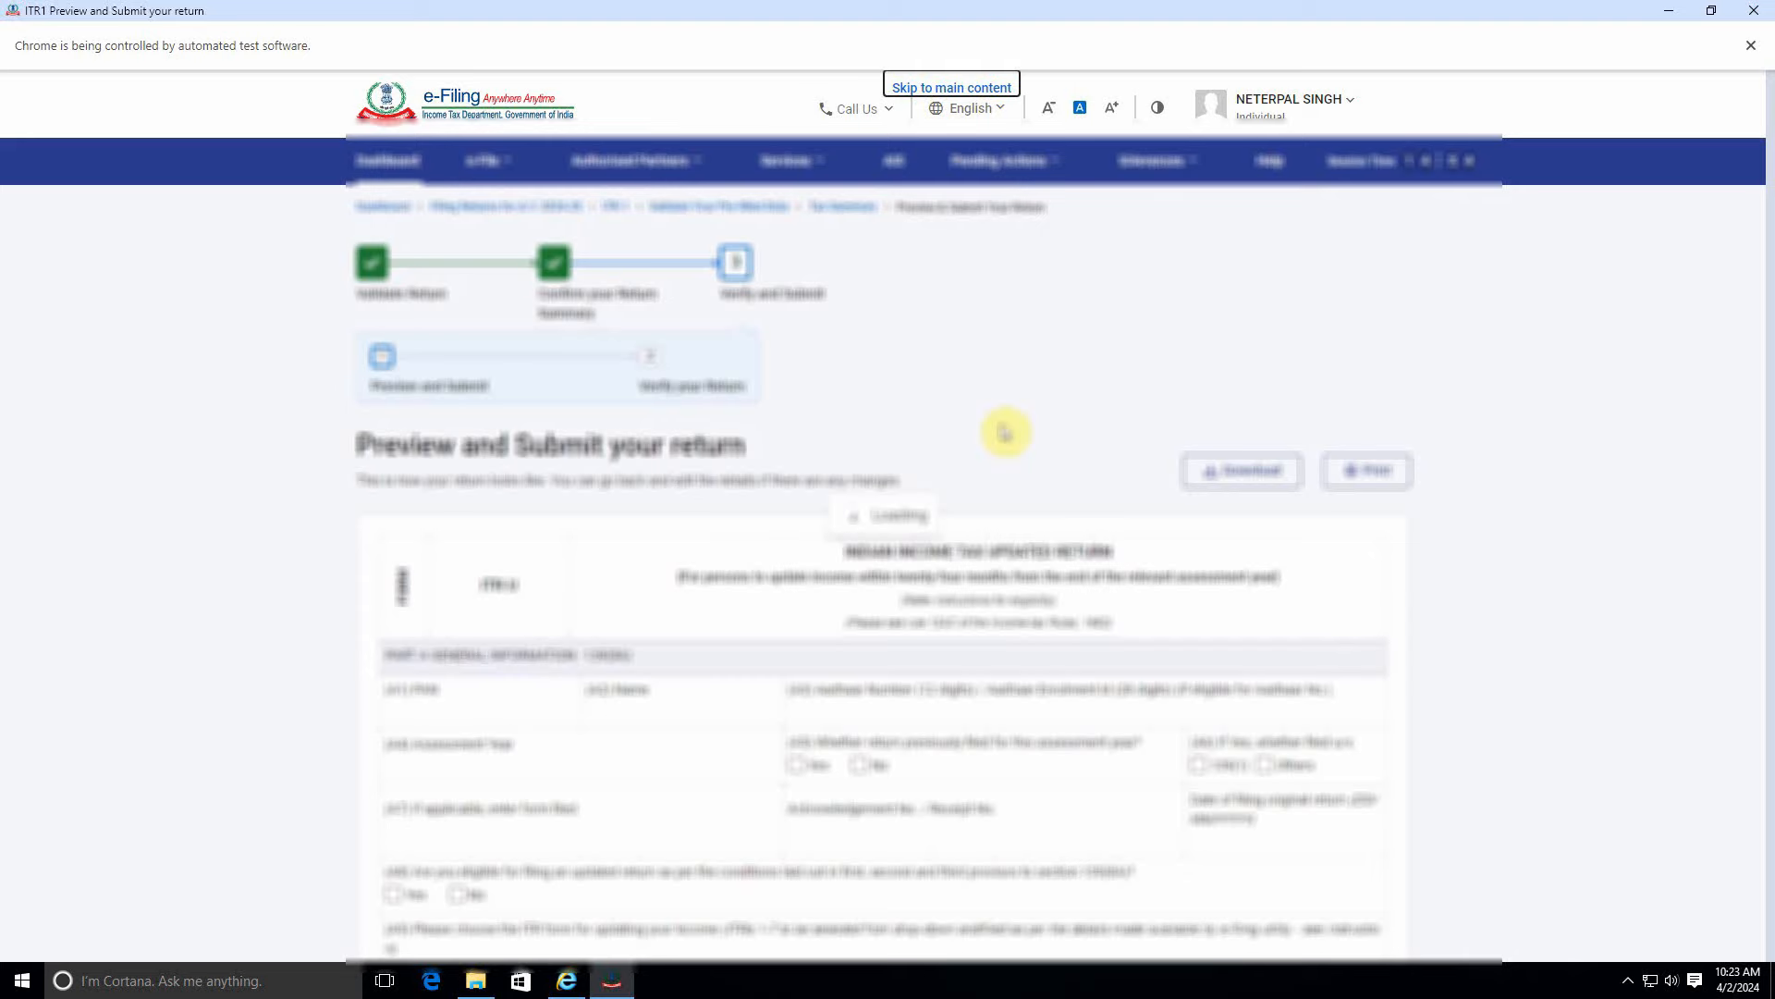
pyautogui.scroll(-10, 1070, 495)
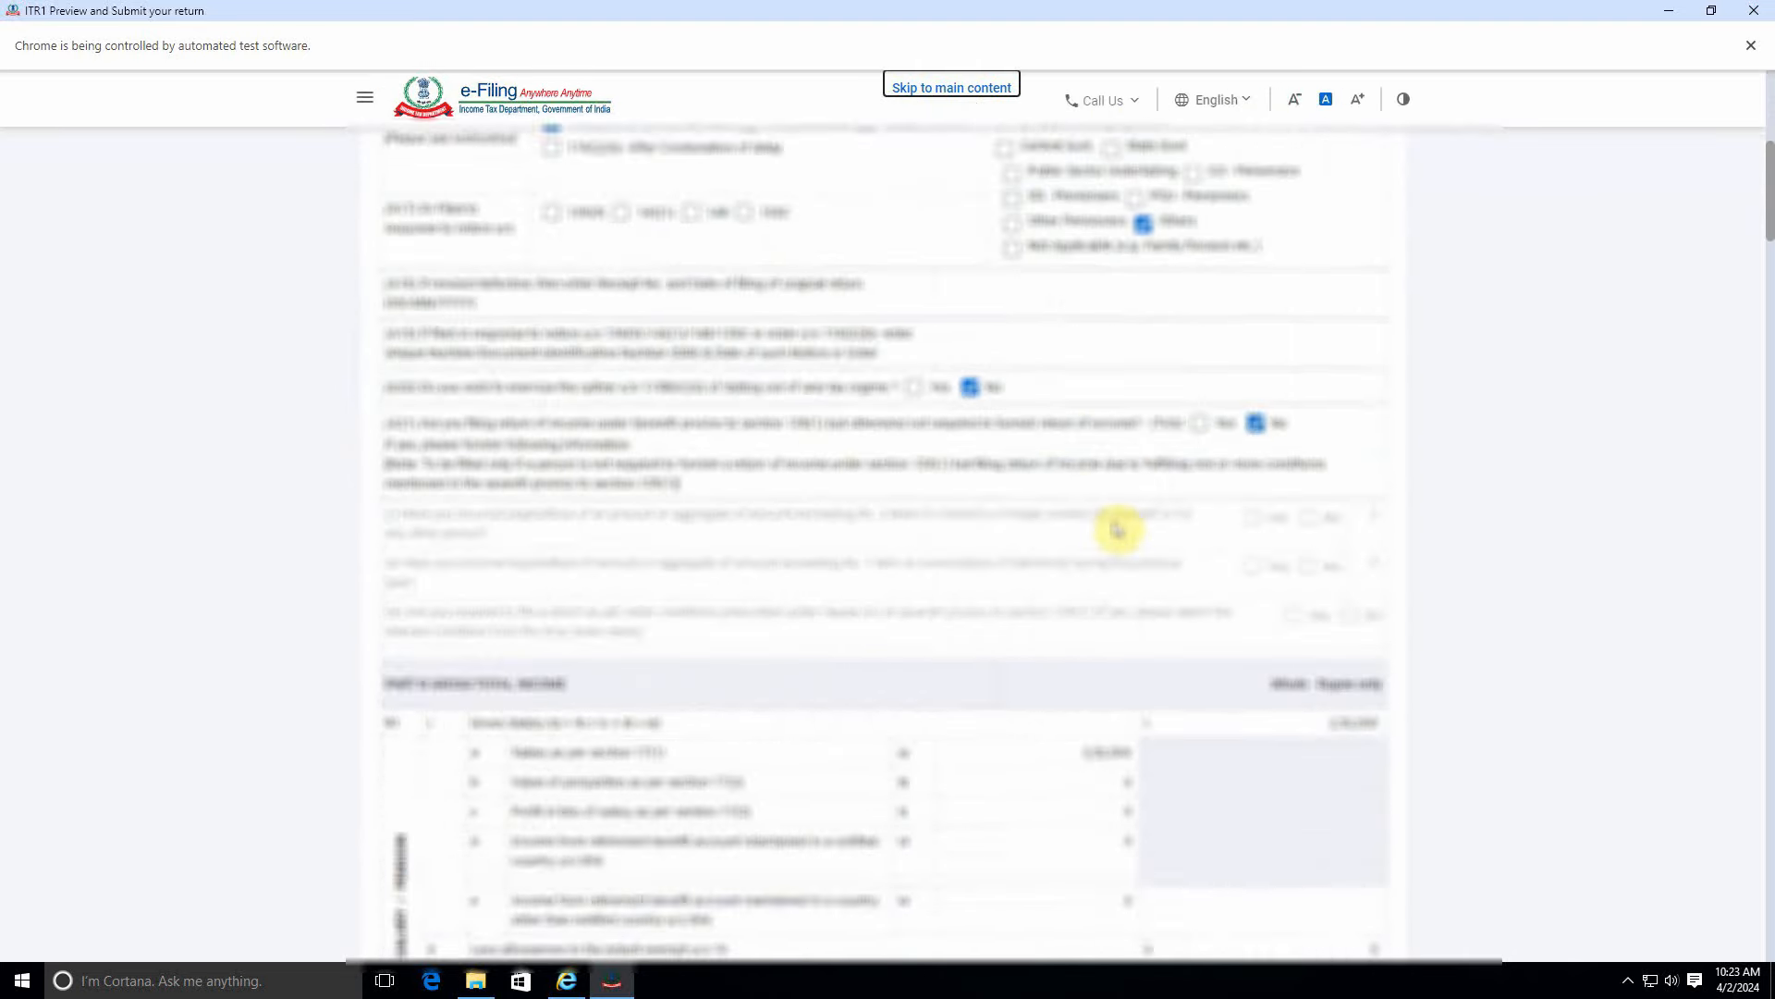
pyautogui.scroll(-20, 1118, 529)
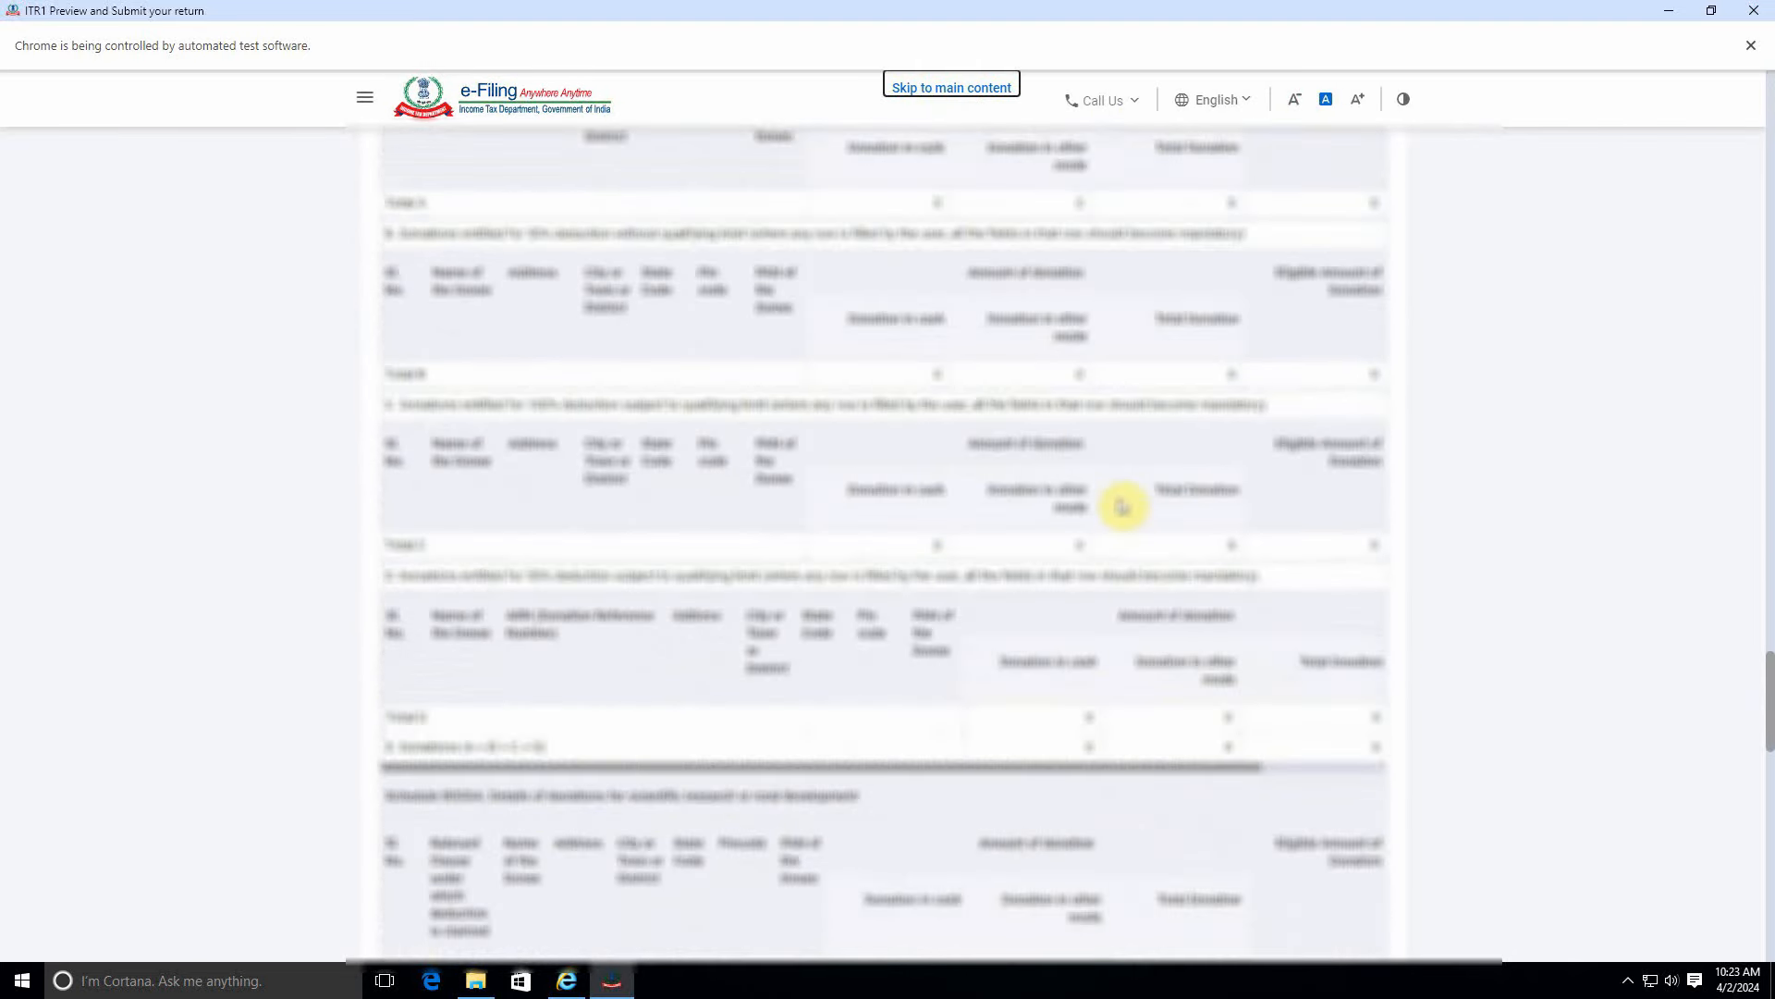
pyautogui.scroll(-15, 1121, 507)
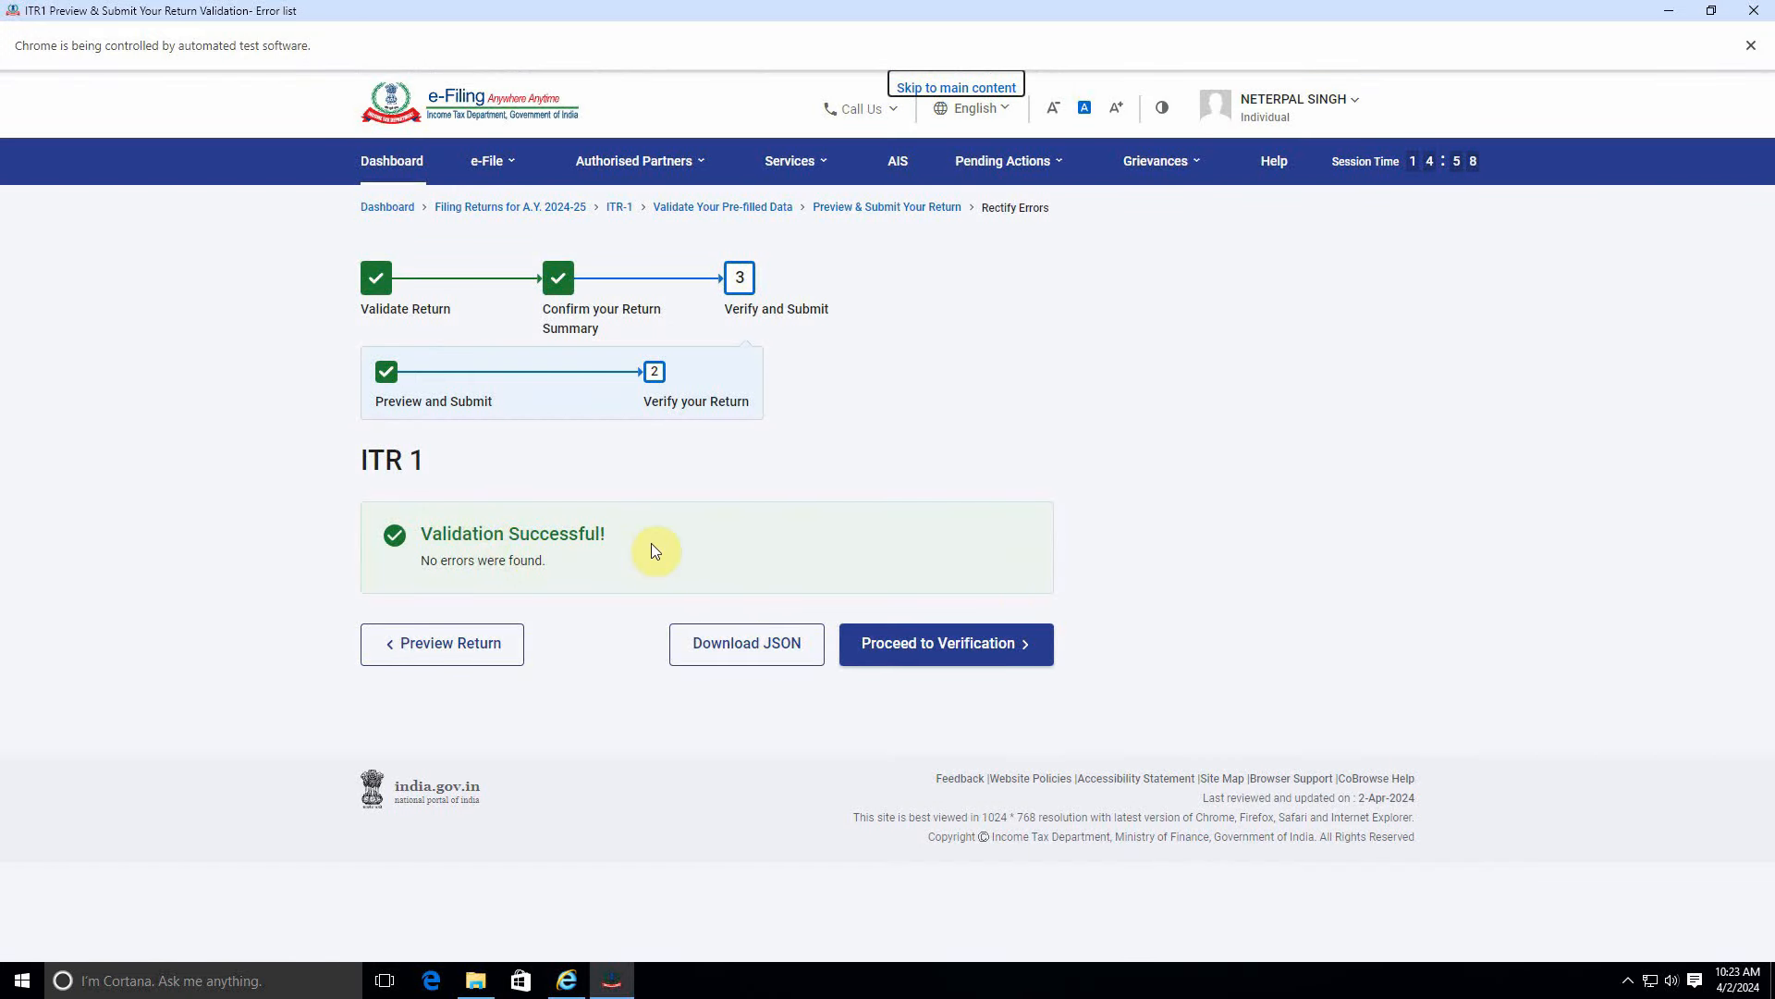
# Proceed to verification and choose to e-verify the return now.
pyautogui.click(982, 645)
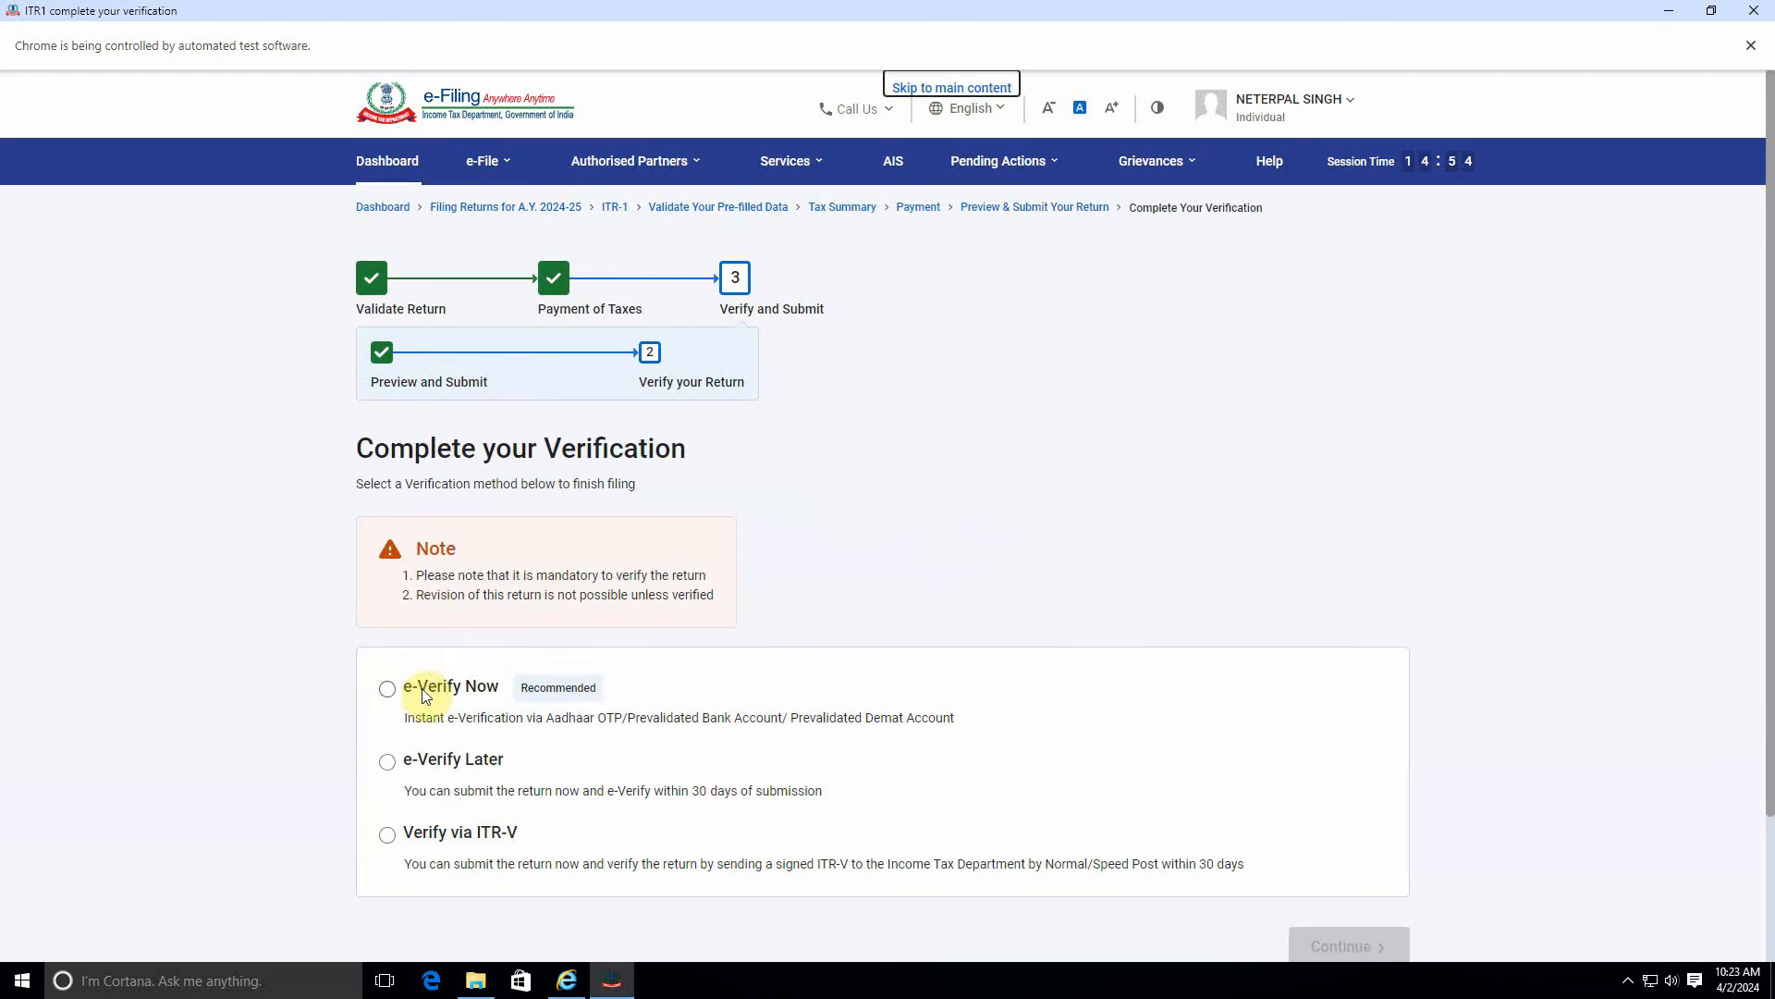
pyautogui.click(387, 689)
pyautogui.scroll(-2, 925, 767)
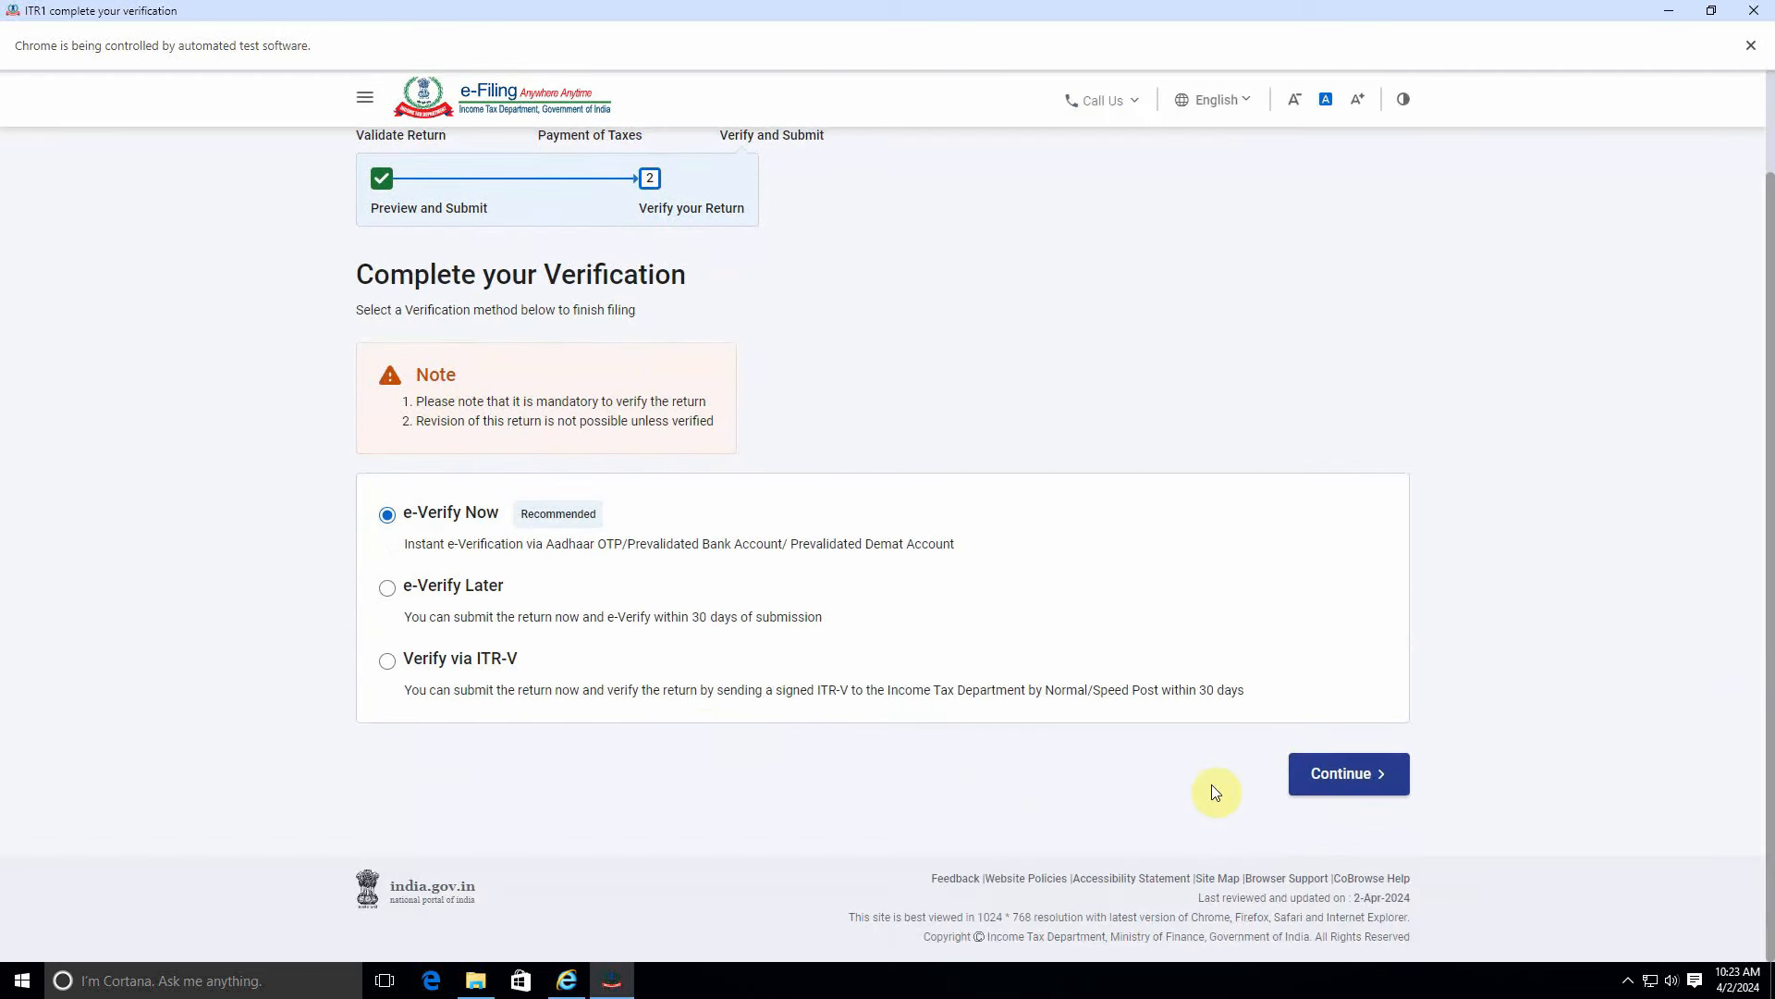
pyautogui.click(1349, 773)
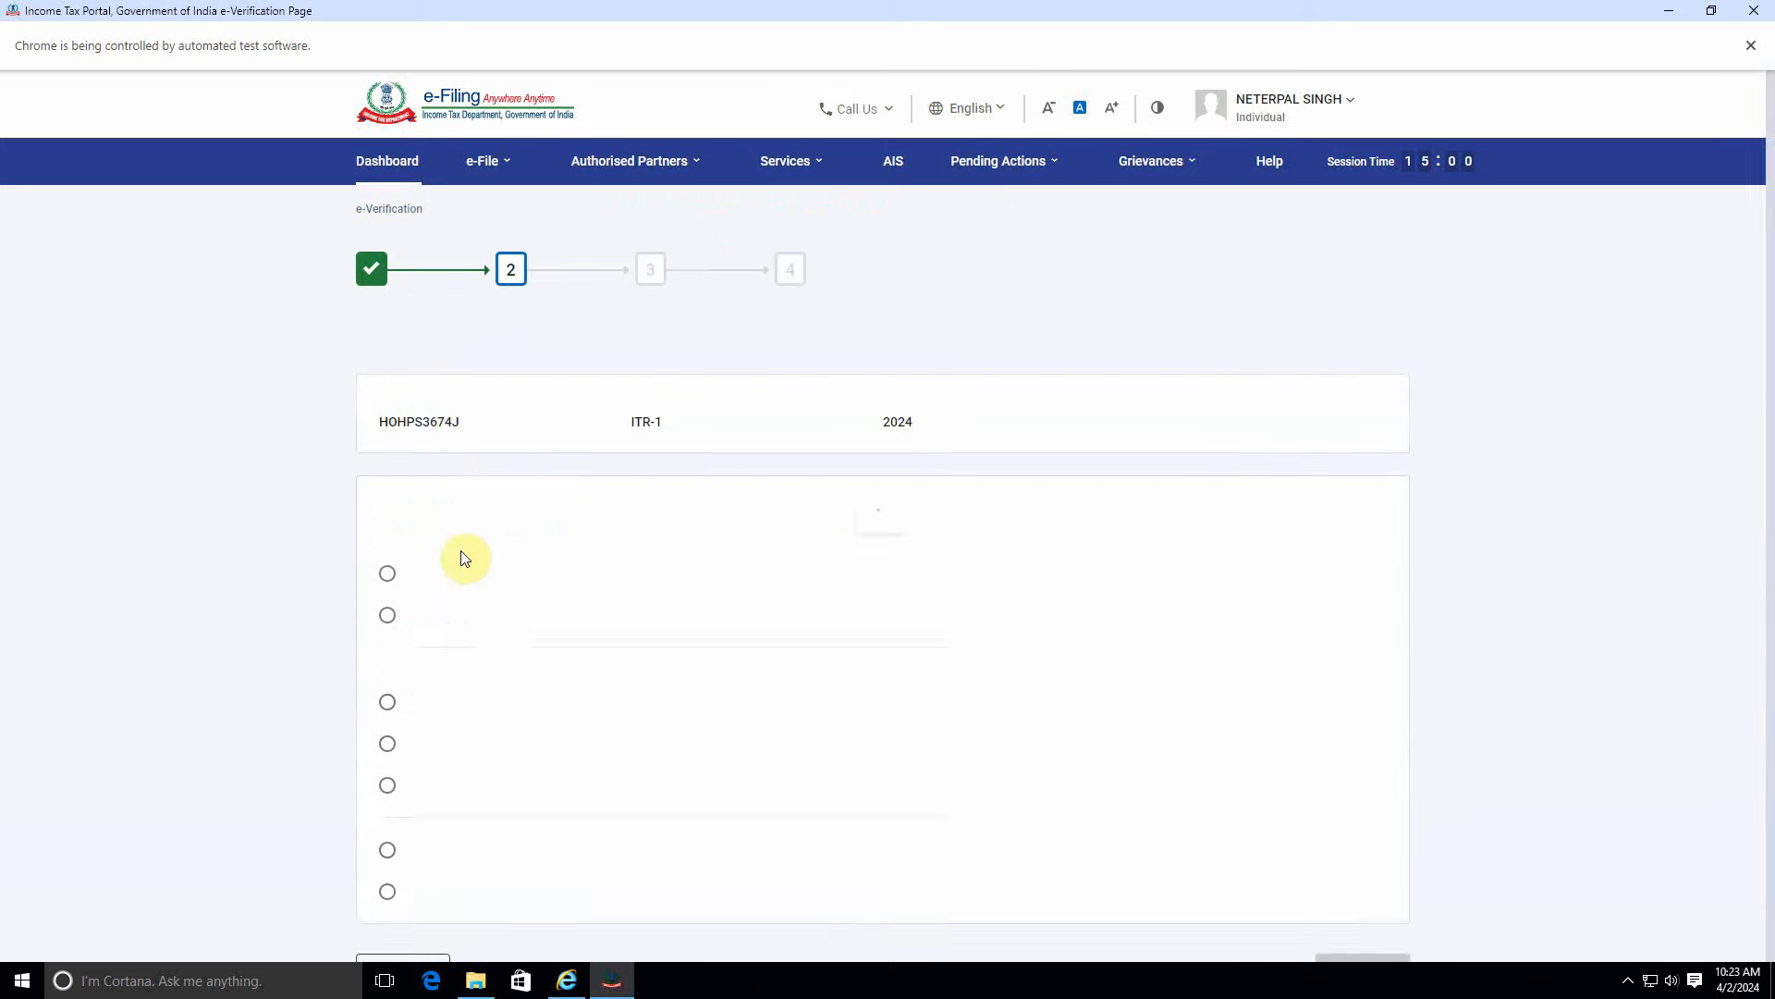
pyautogui.scroll(-4, 542, 621)
pyautogui.scroll(2, 541, 620)
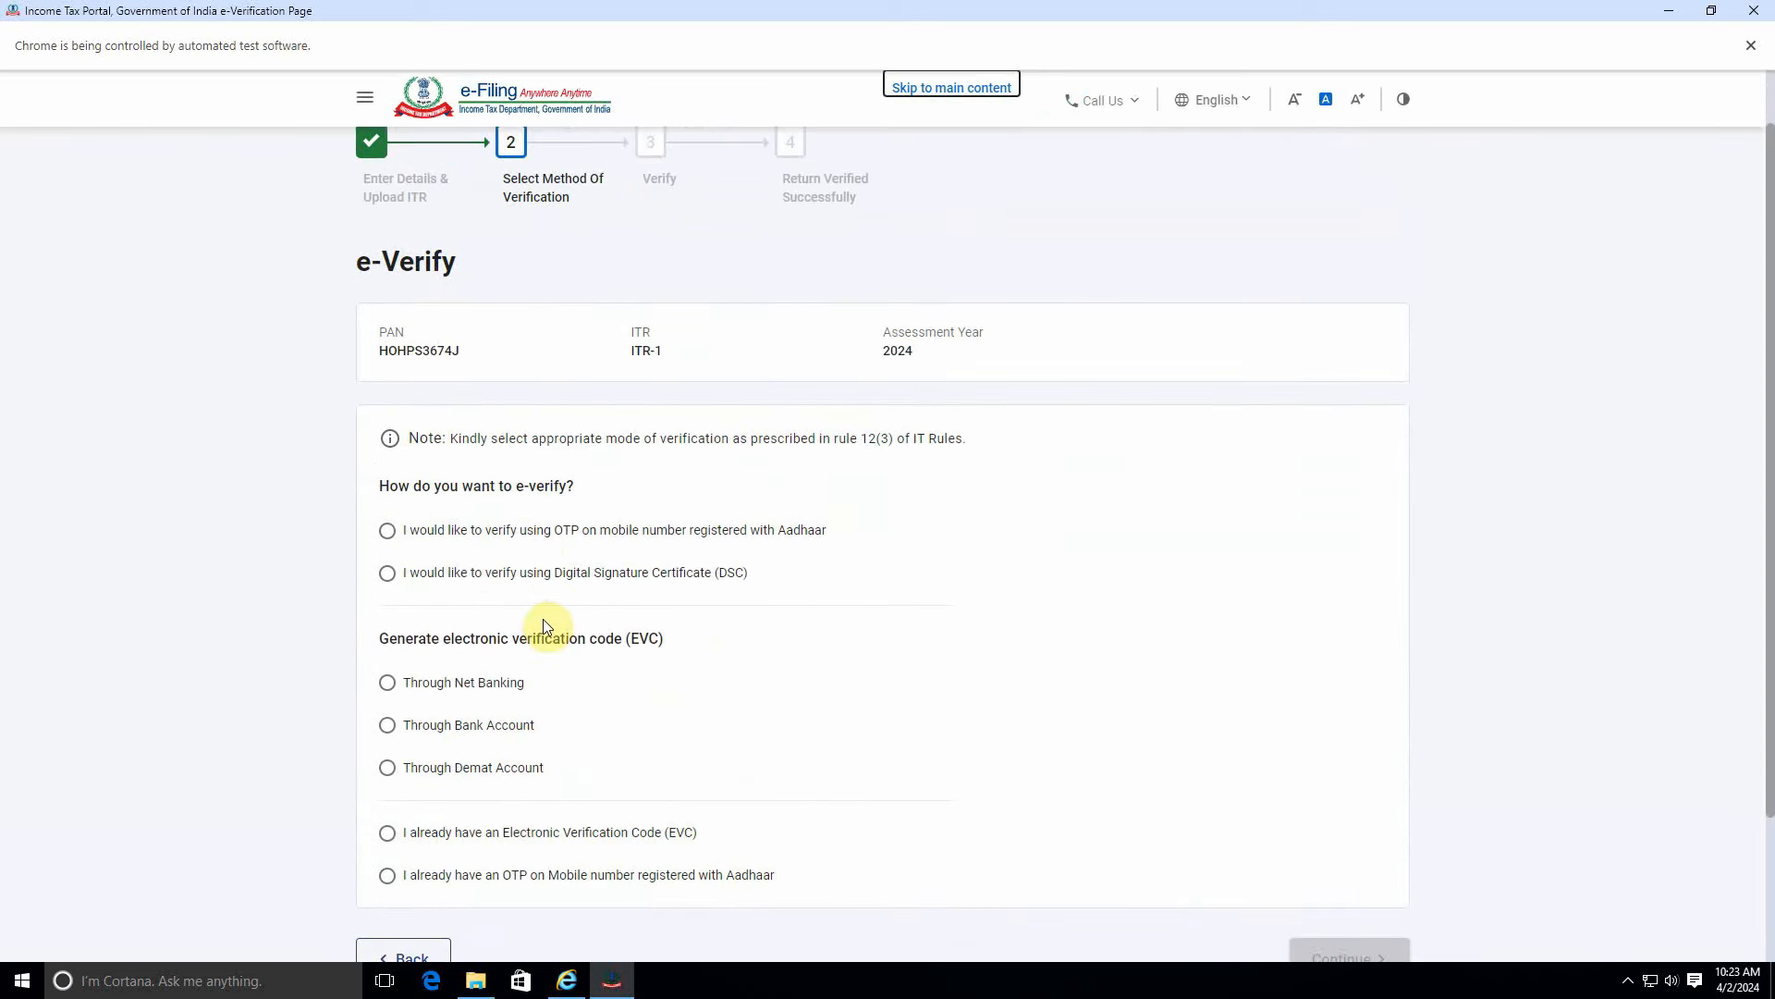
# Choose Aadhaar OTP verification, agree to validation, generate the OTP and enter it.
pyautogui.click(617, 541)
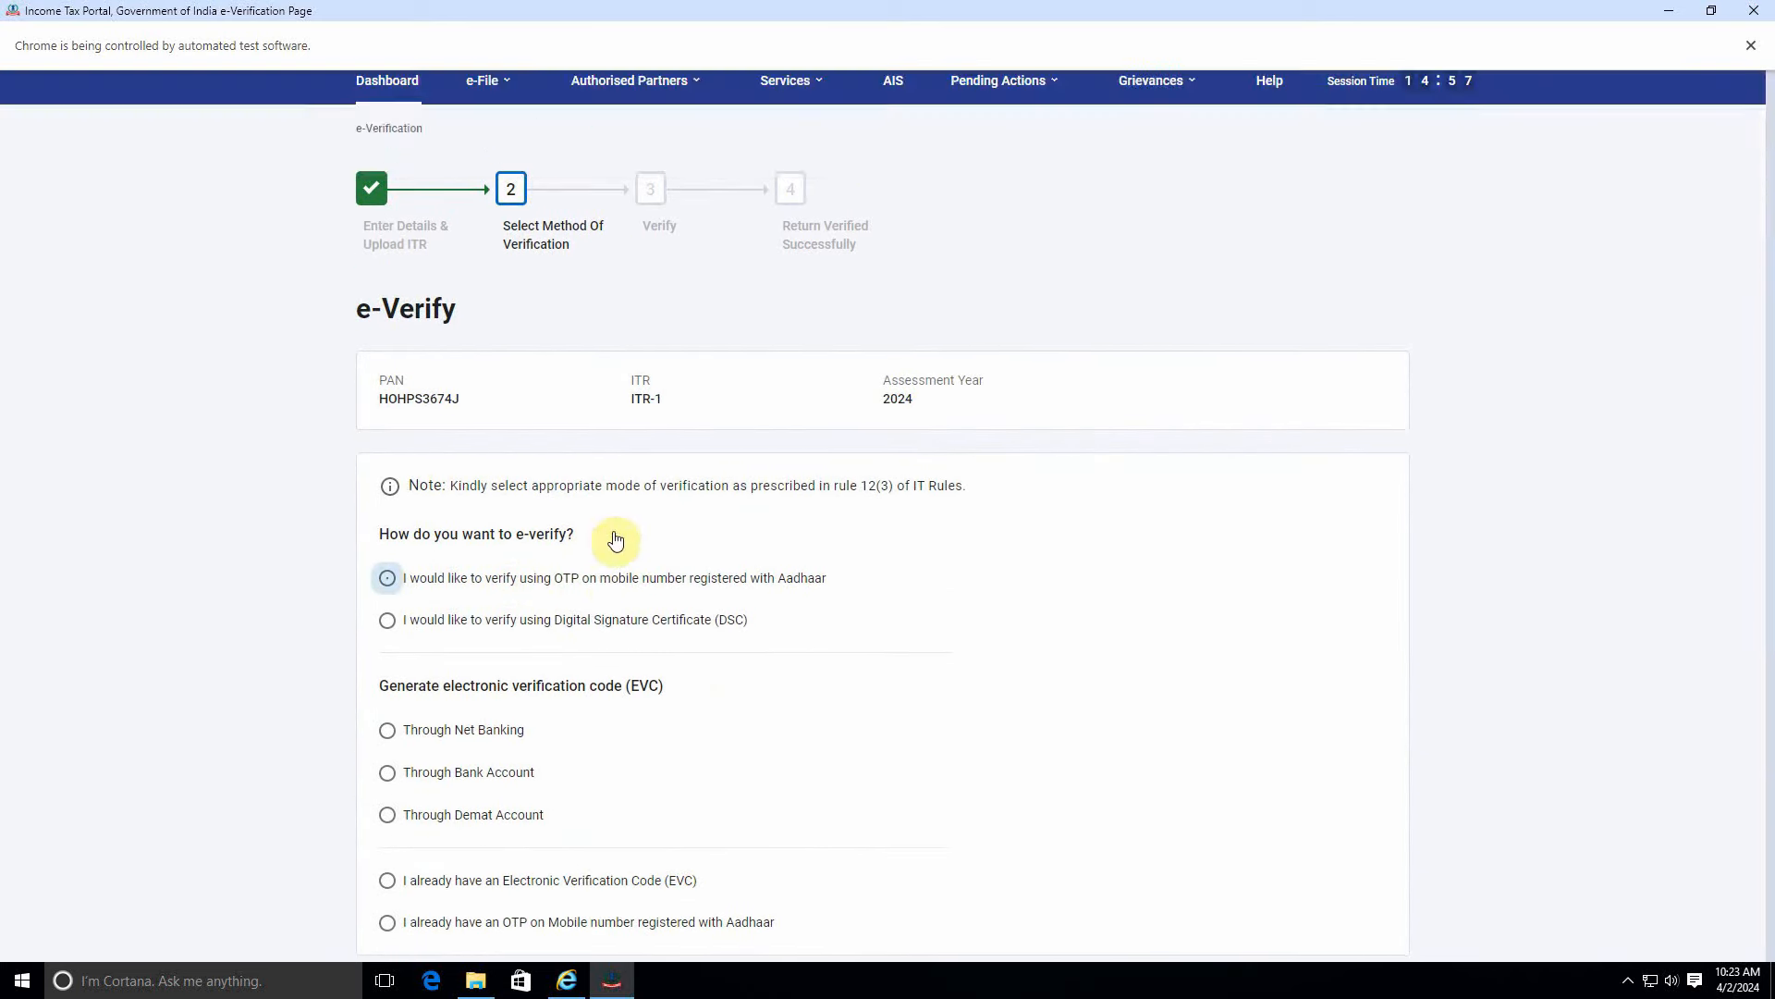
pyautogui.scroll(-2, 925, 601)
pyautogui.click(1376, 853)
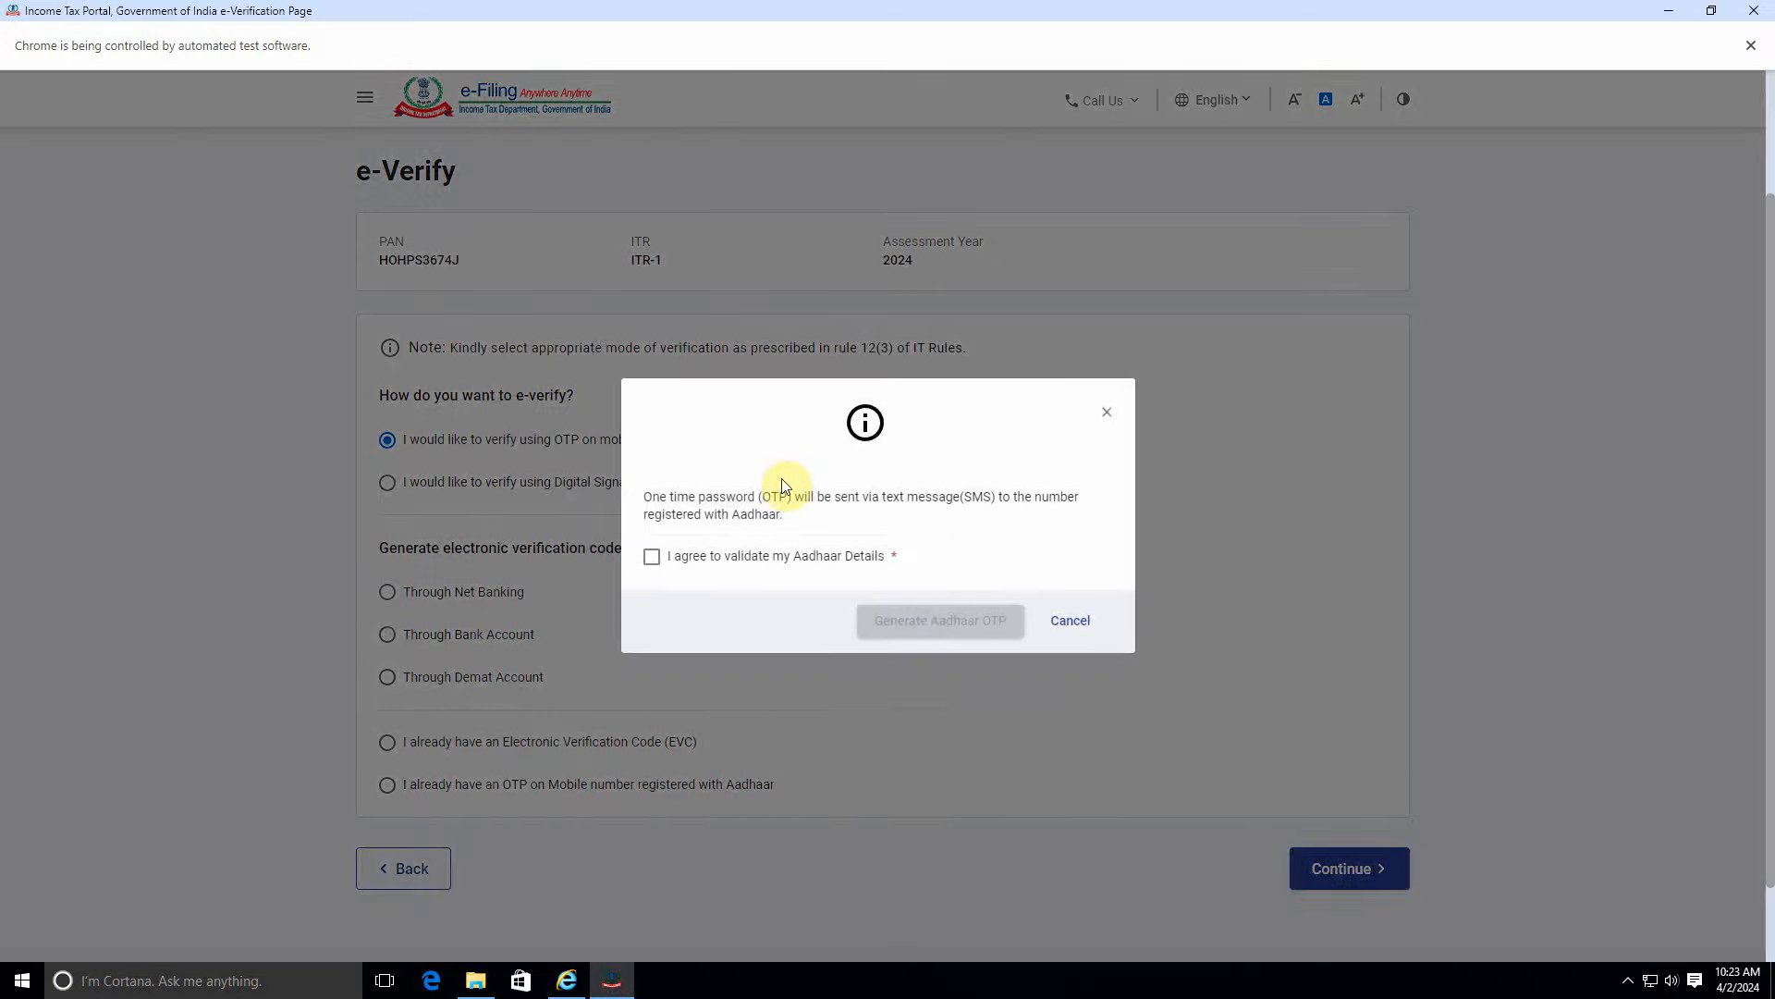
pyautogui.click(731, 558)
pyautogui.click(969, 619)
pyautogui.click(674, 541)
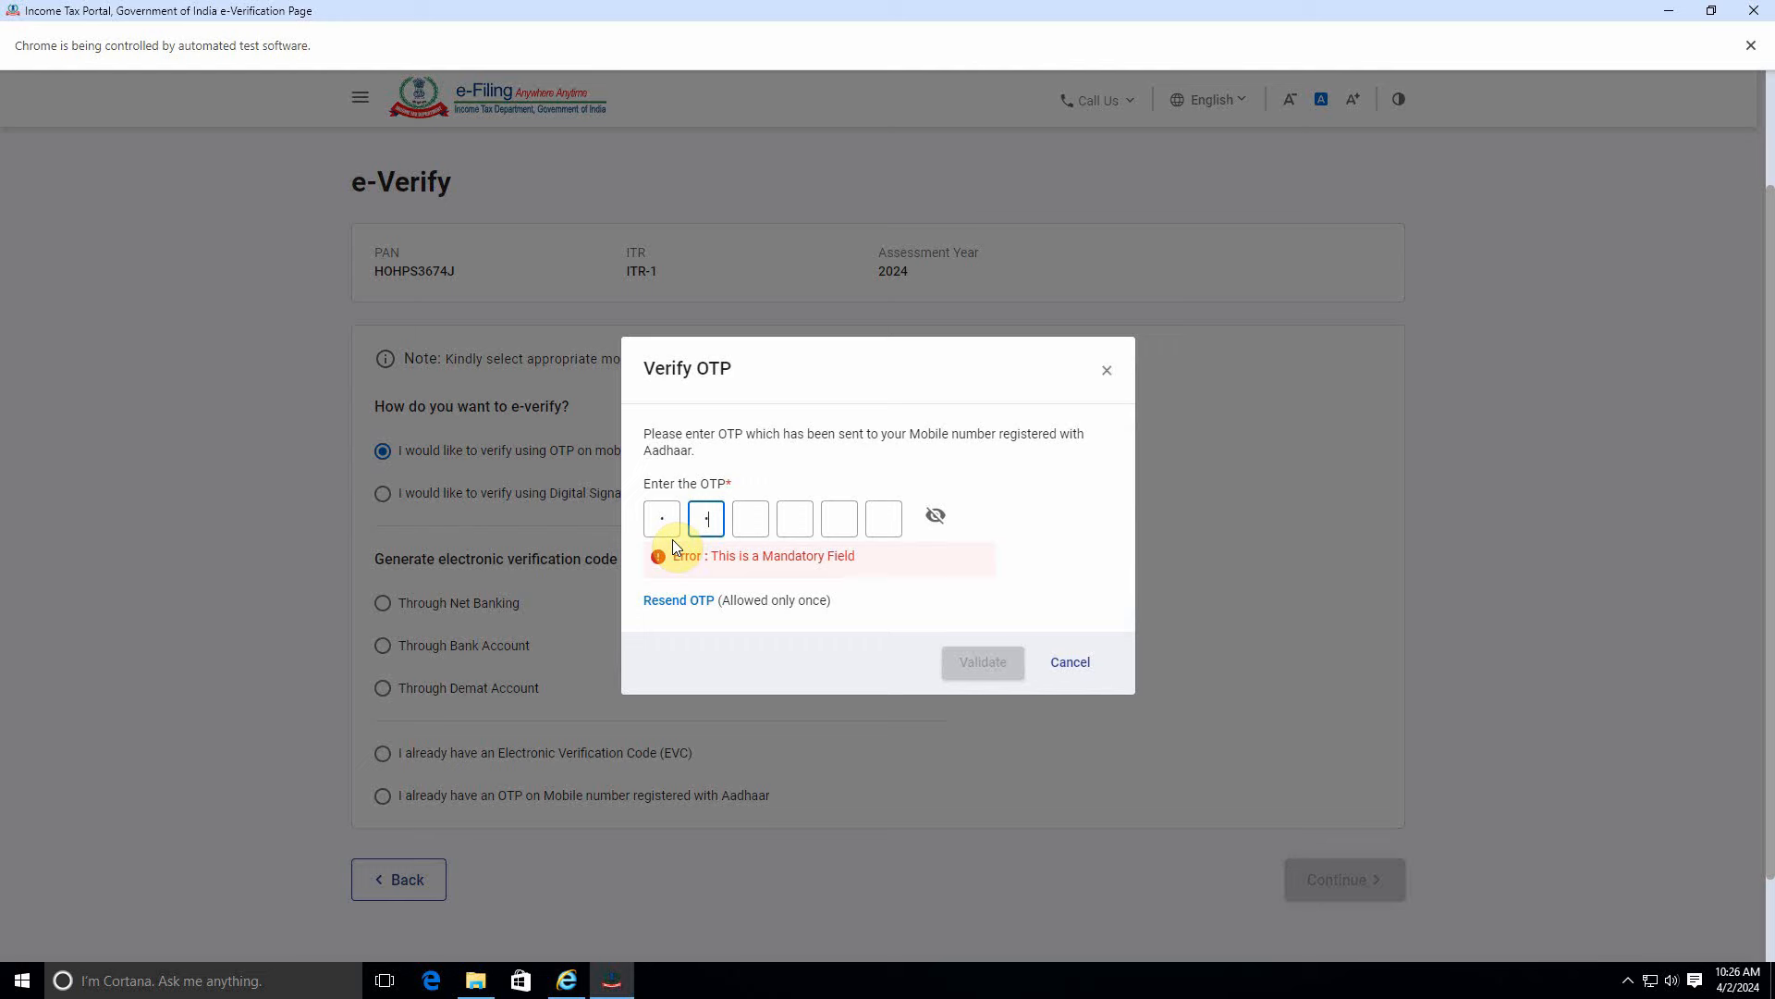
pyautogui.write('**')
pyautogui.write('***')
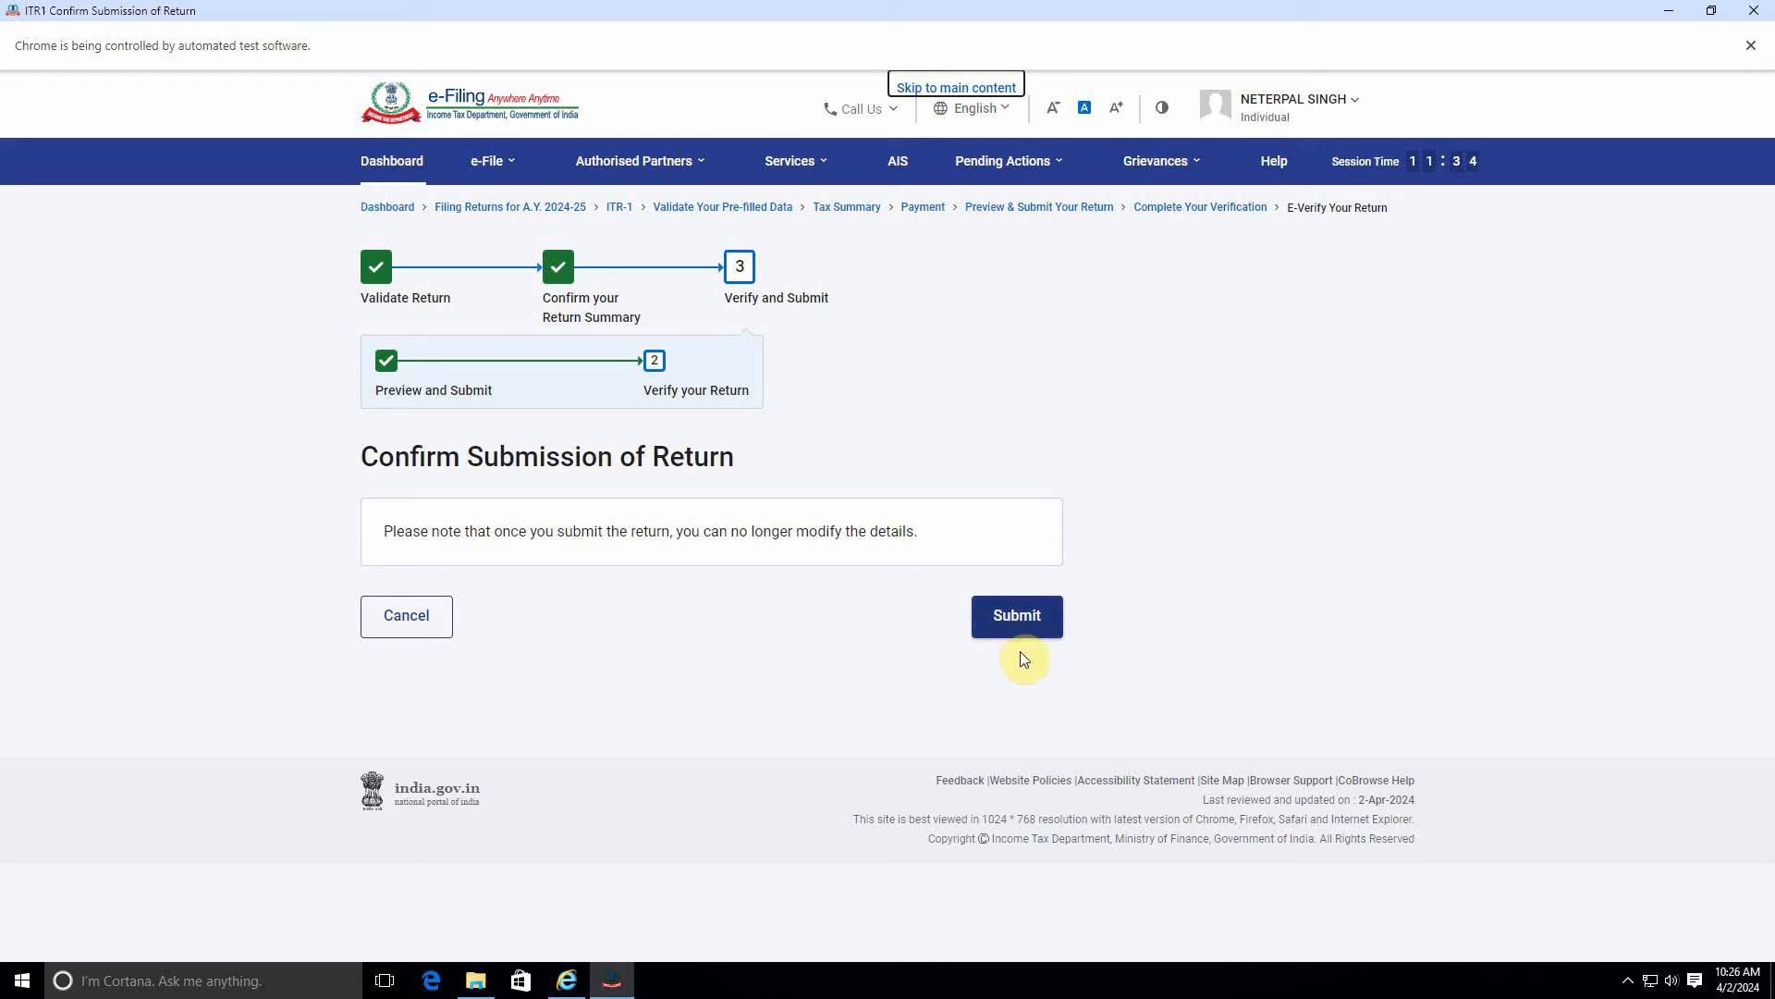
# Submit the verified return and download its acknowledgement receipt PDF.
pyautogui.click(1025, 620)
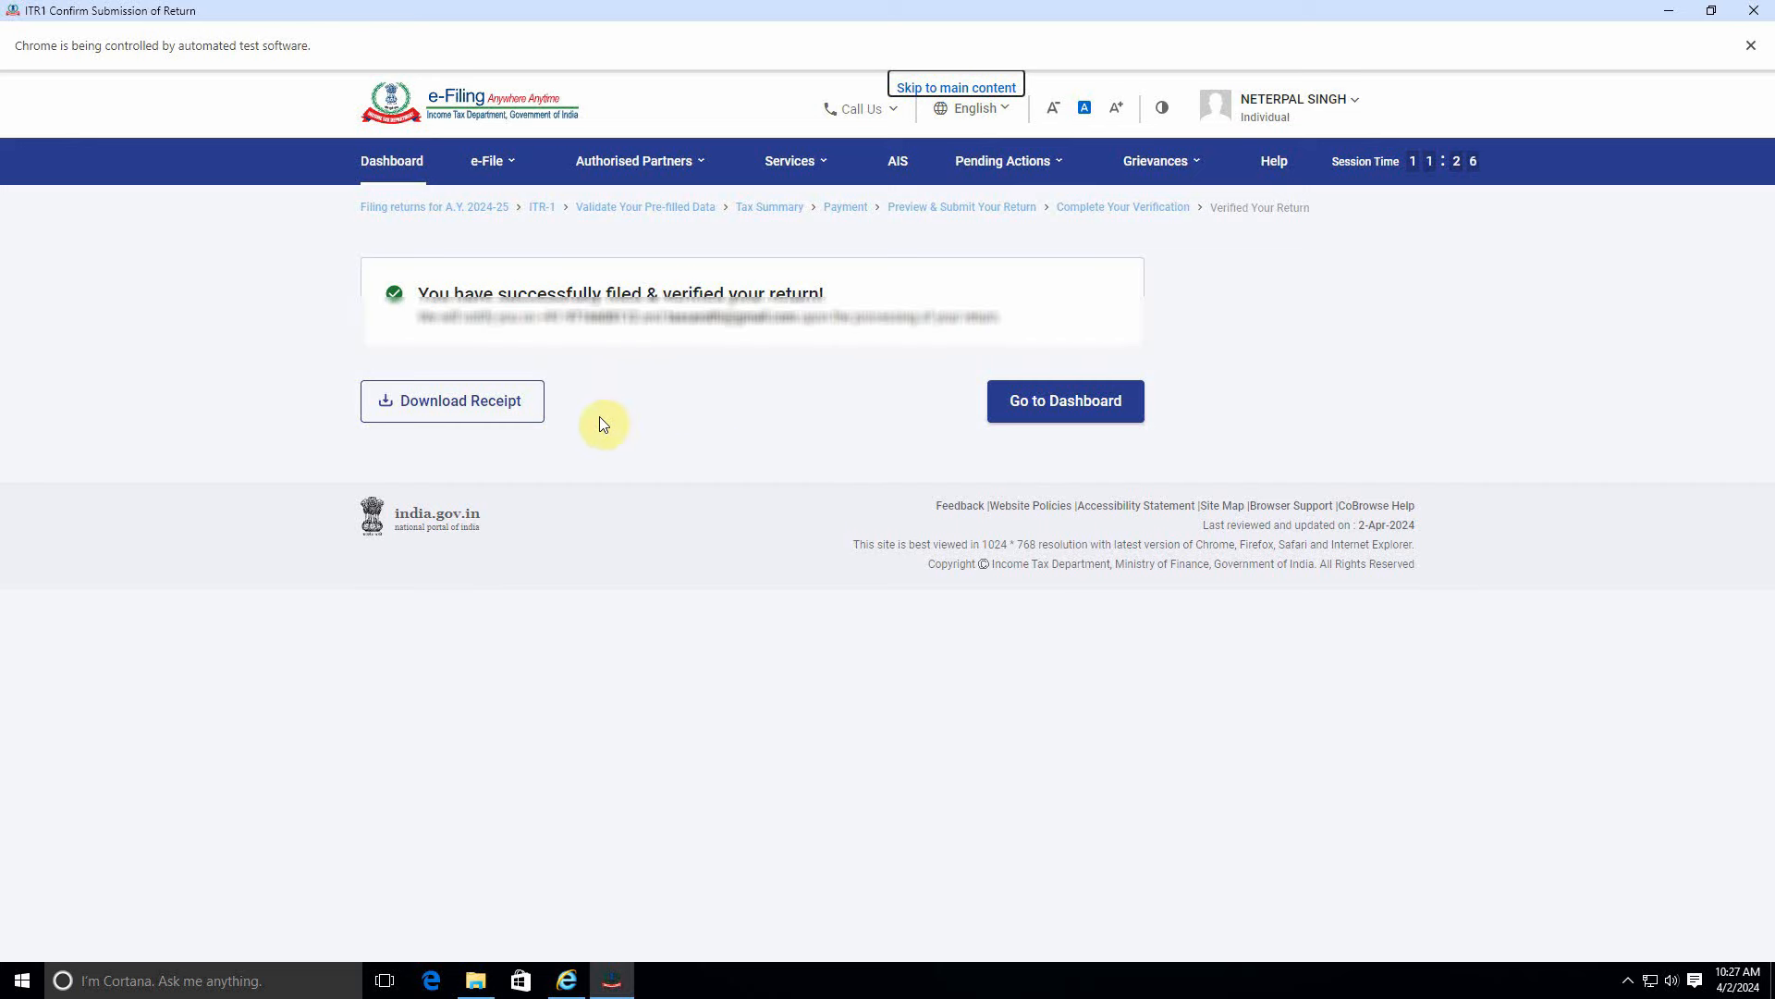
pyautogui.click(448, 401)
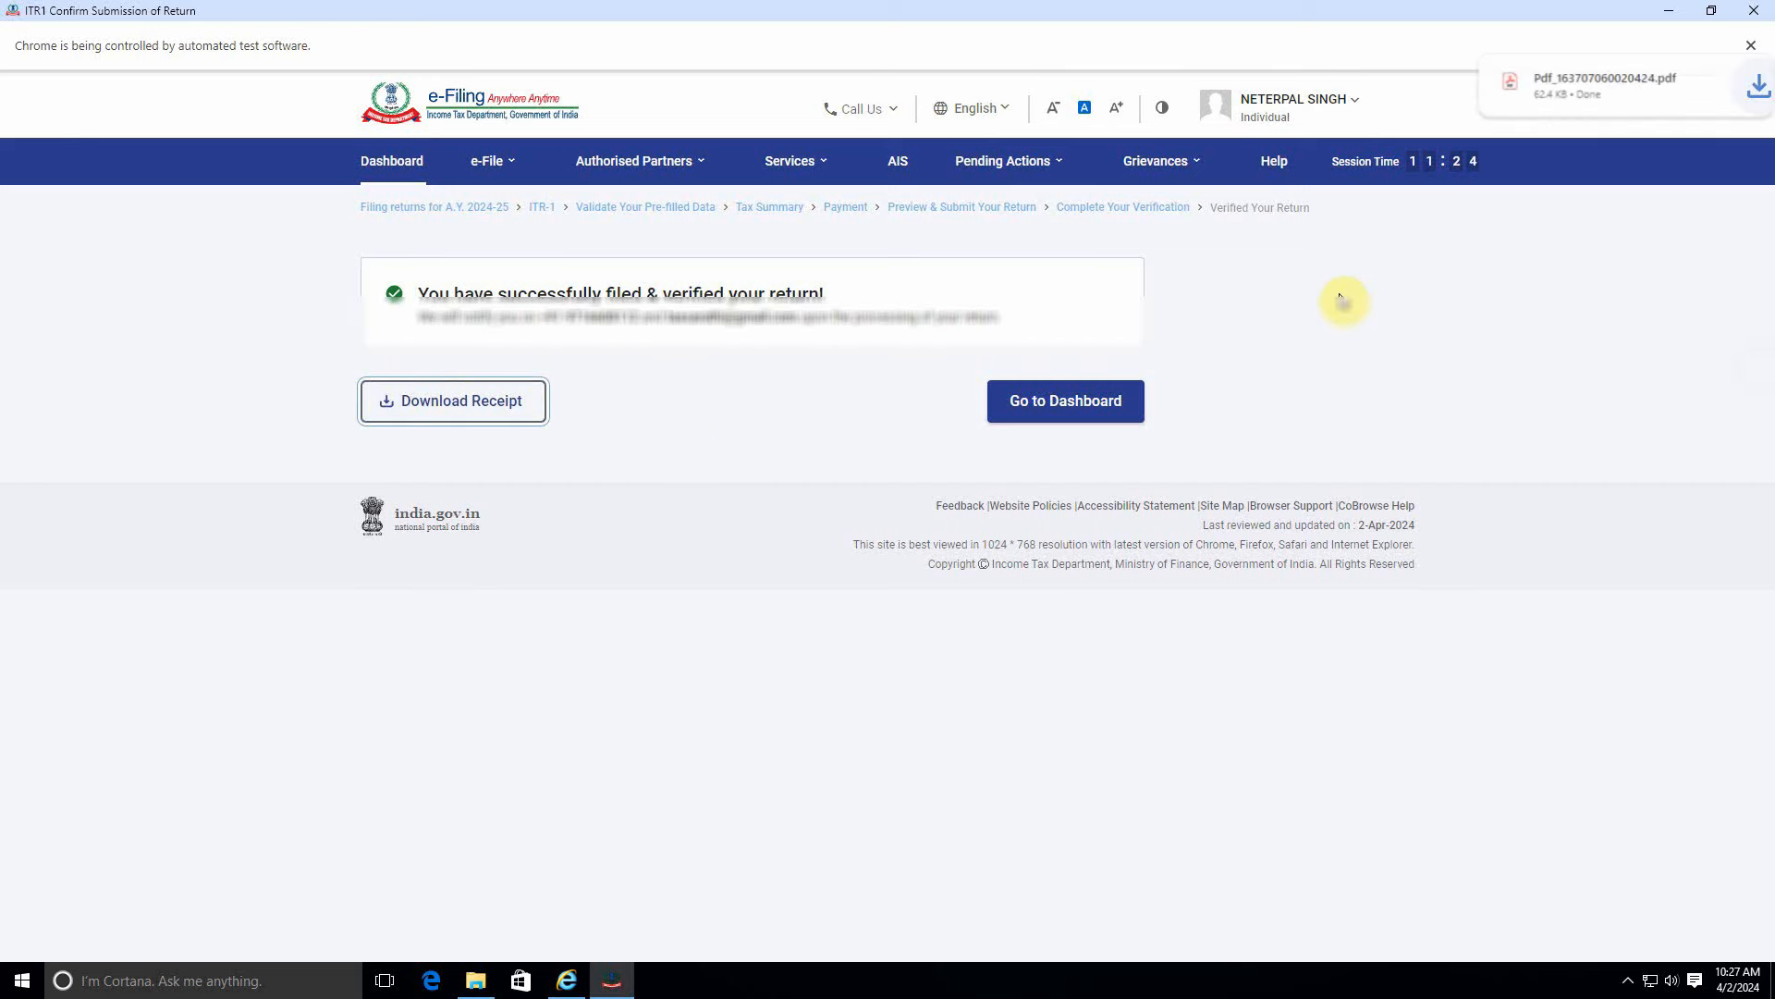
pyautogui.click(1572, 88)
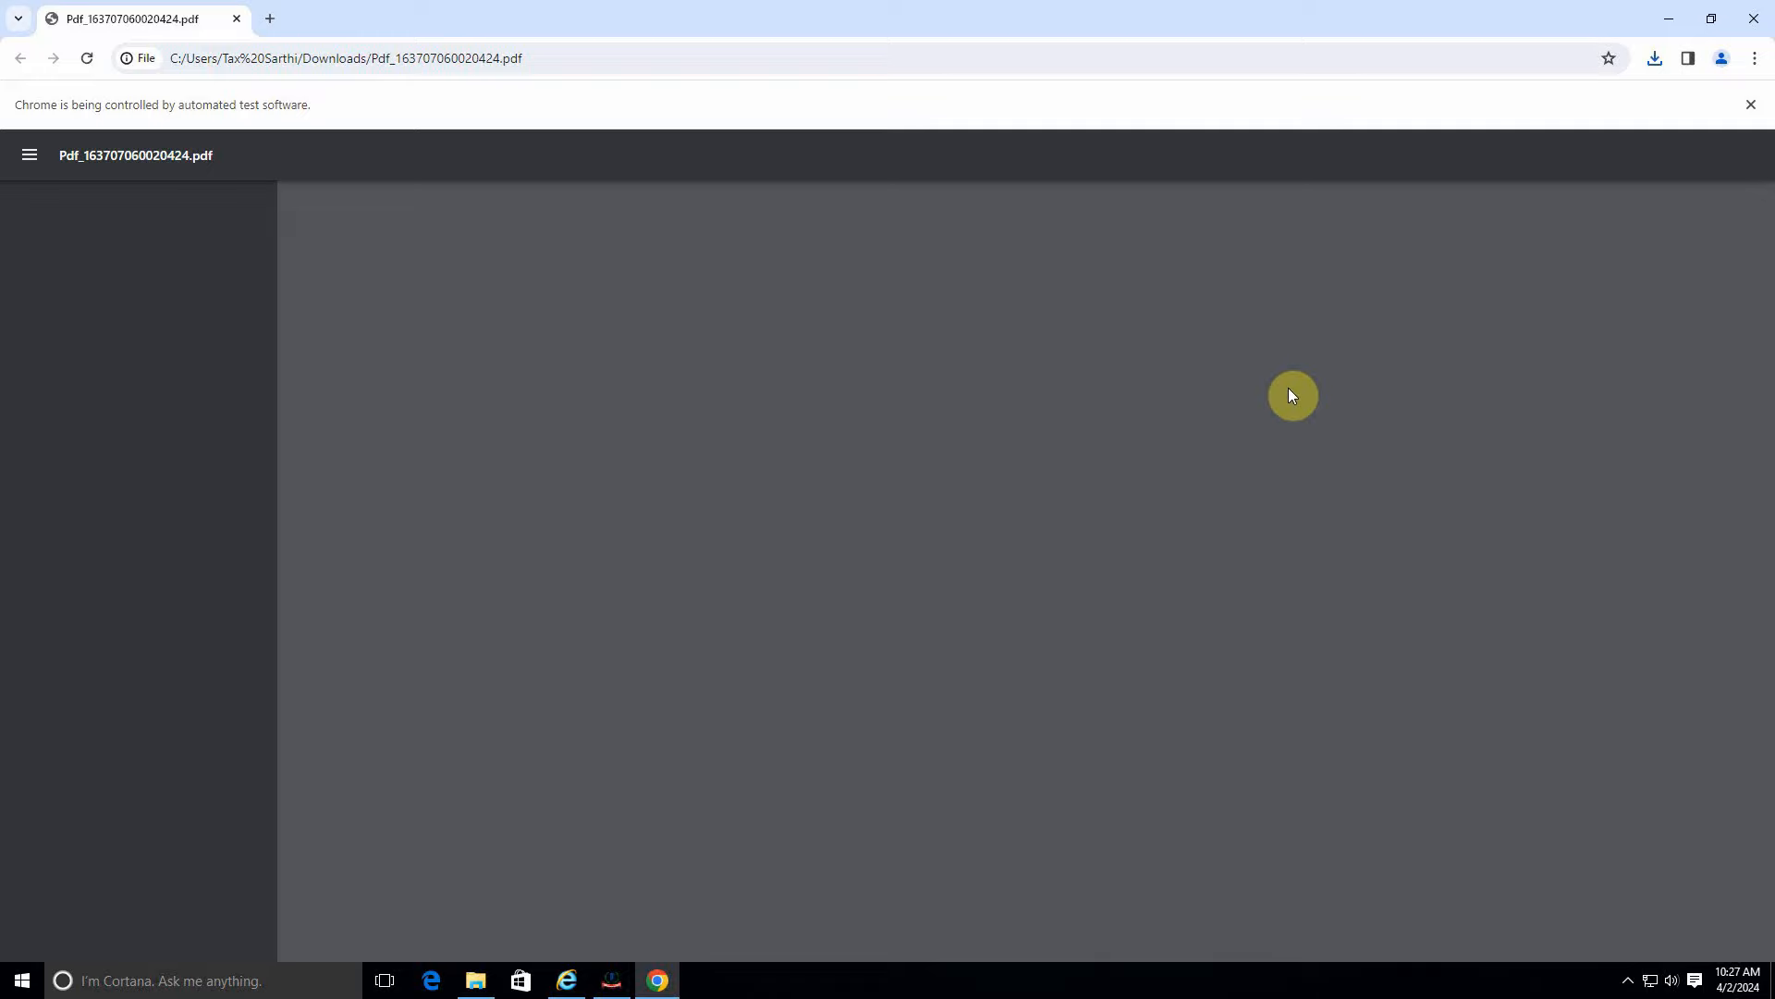
# Review the acknowledgement PDF, close it, and log out of the e-Filing portal.
pyautogui.scroll(-5, 1292, 397)
pyautogui.scroll(3, 1323, 502)
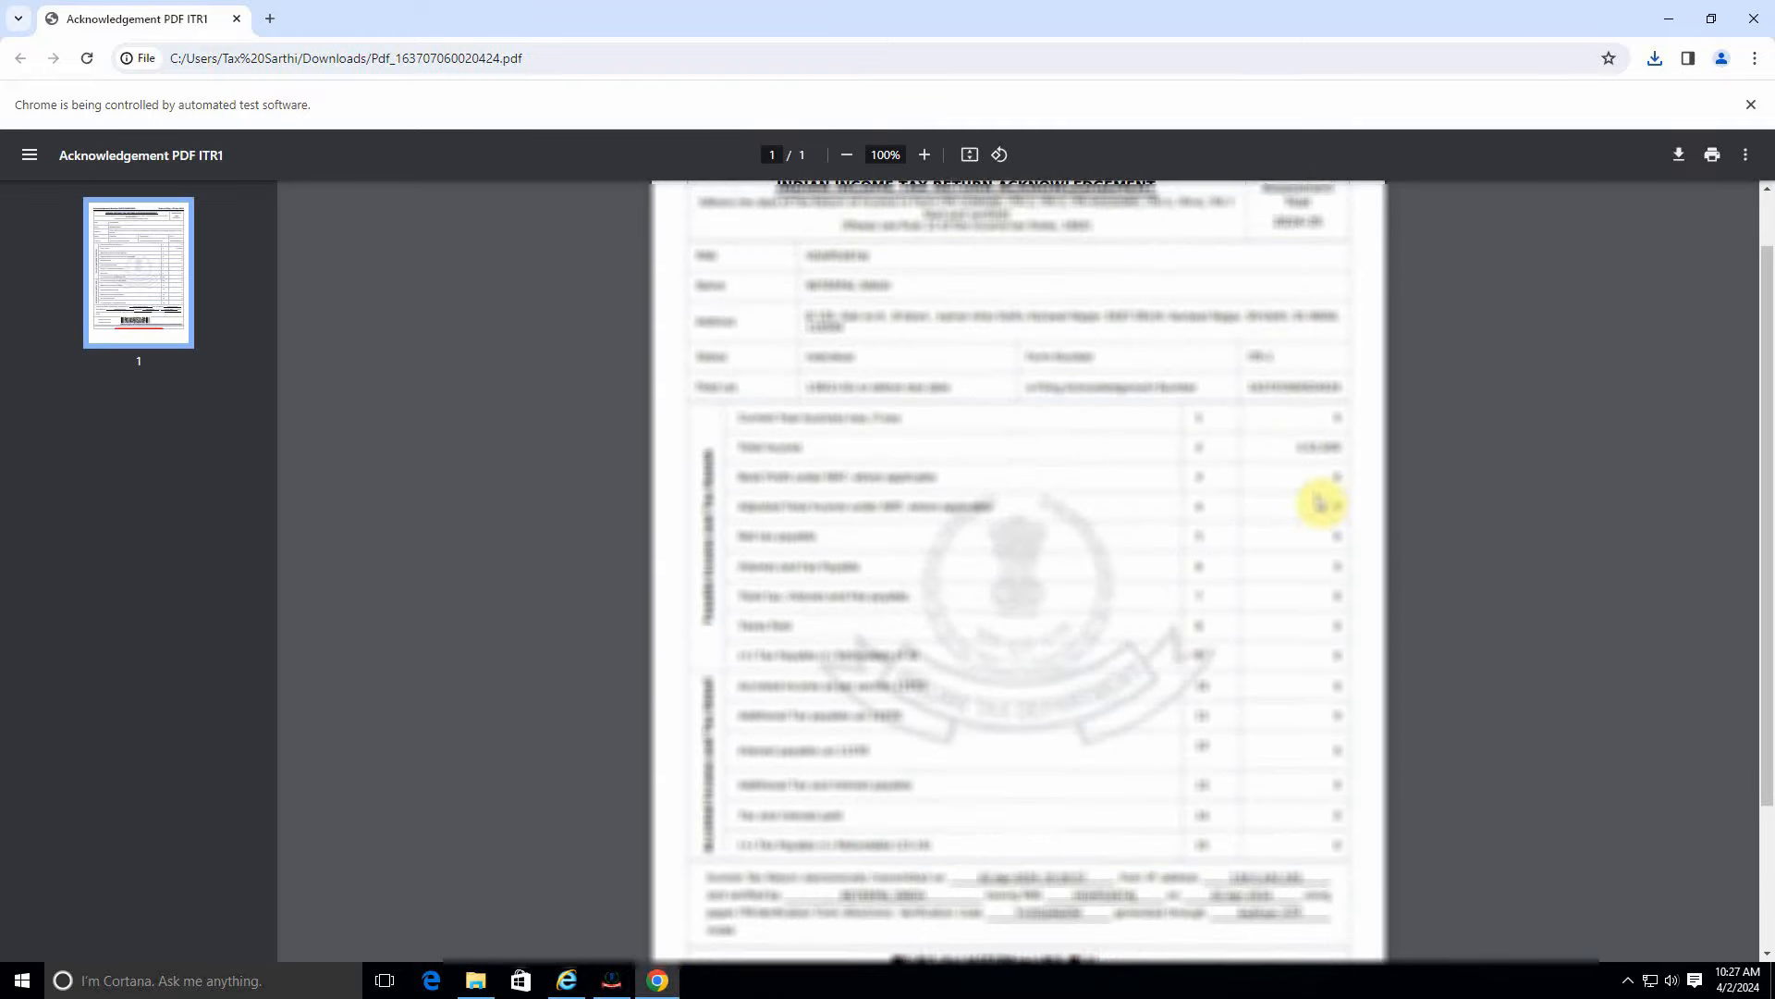
pyautogui.scroll(-1, 1308, 444)
pyautogui.scroll(1, 1294, 444)
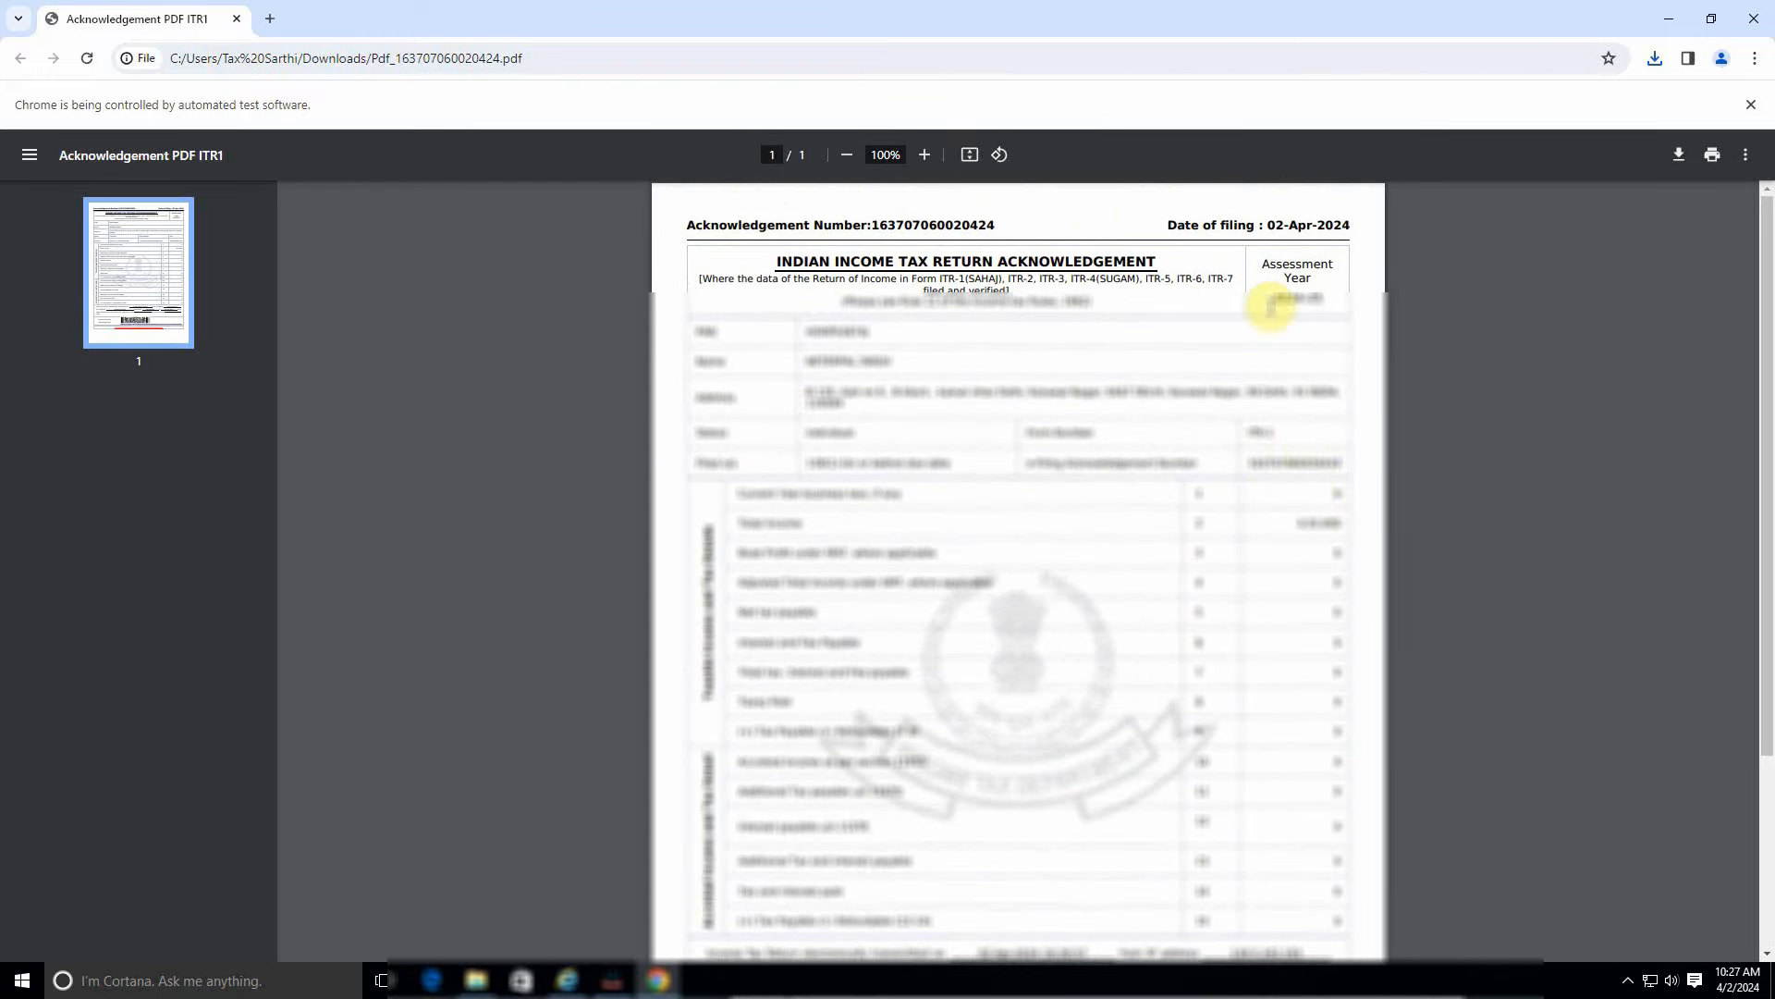
pyautogui.scroll(-3, 1091, 471)
pyautogui.click(1754, 17)
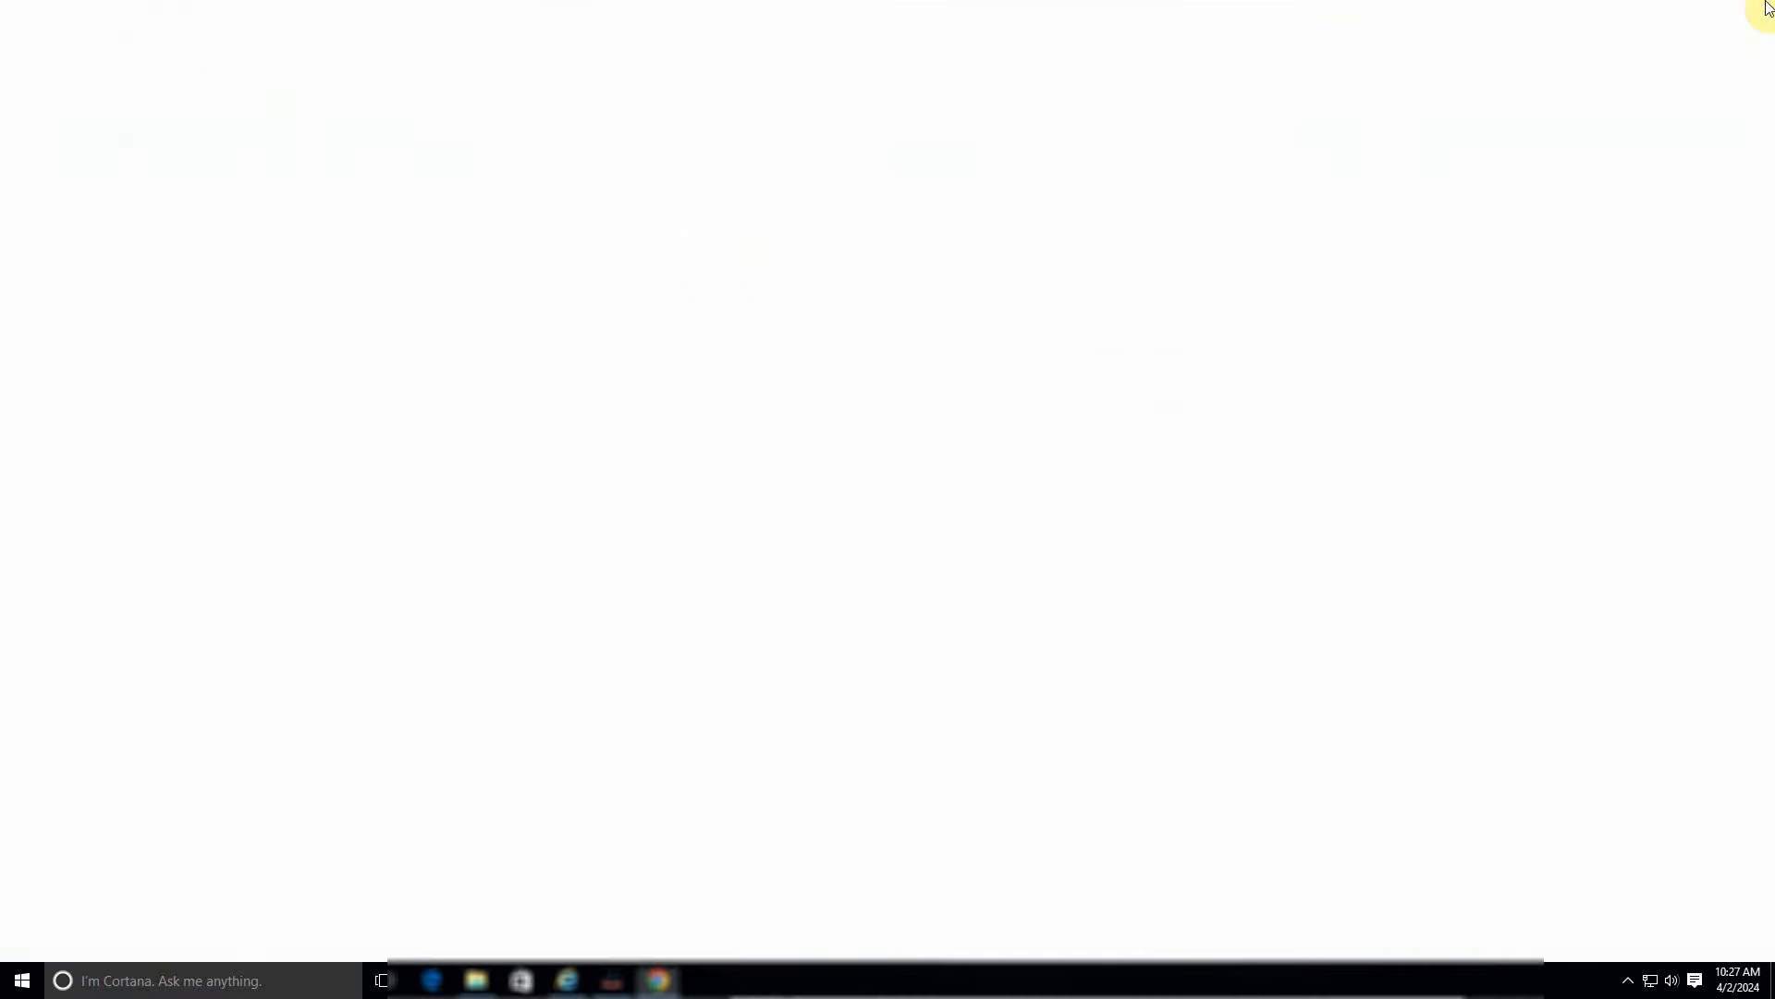
pyautogui.click(1324, 109)
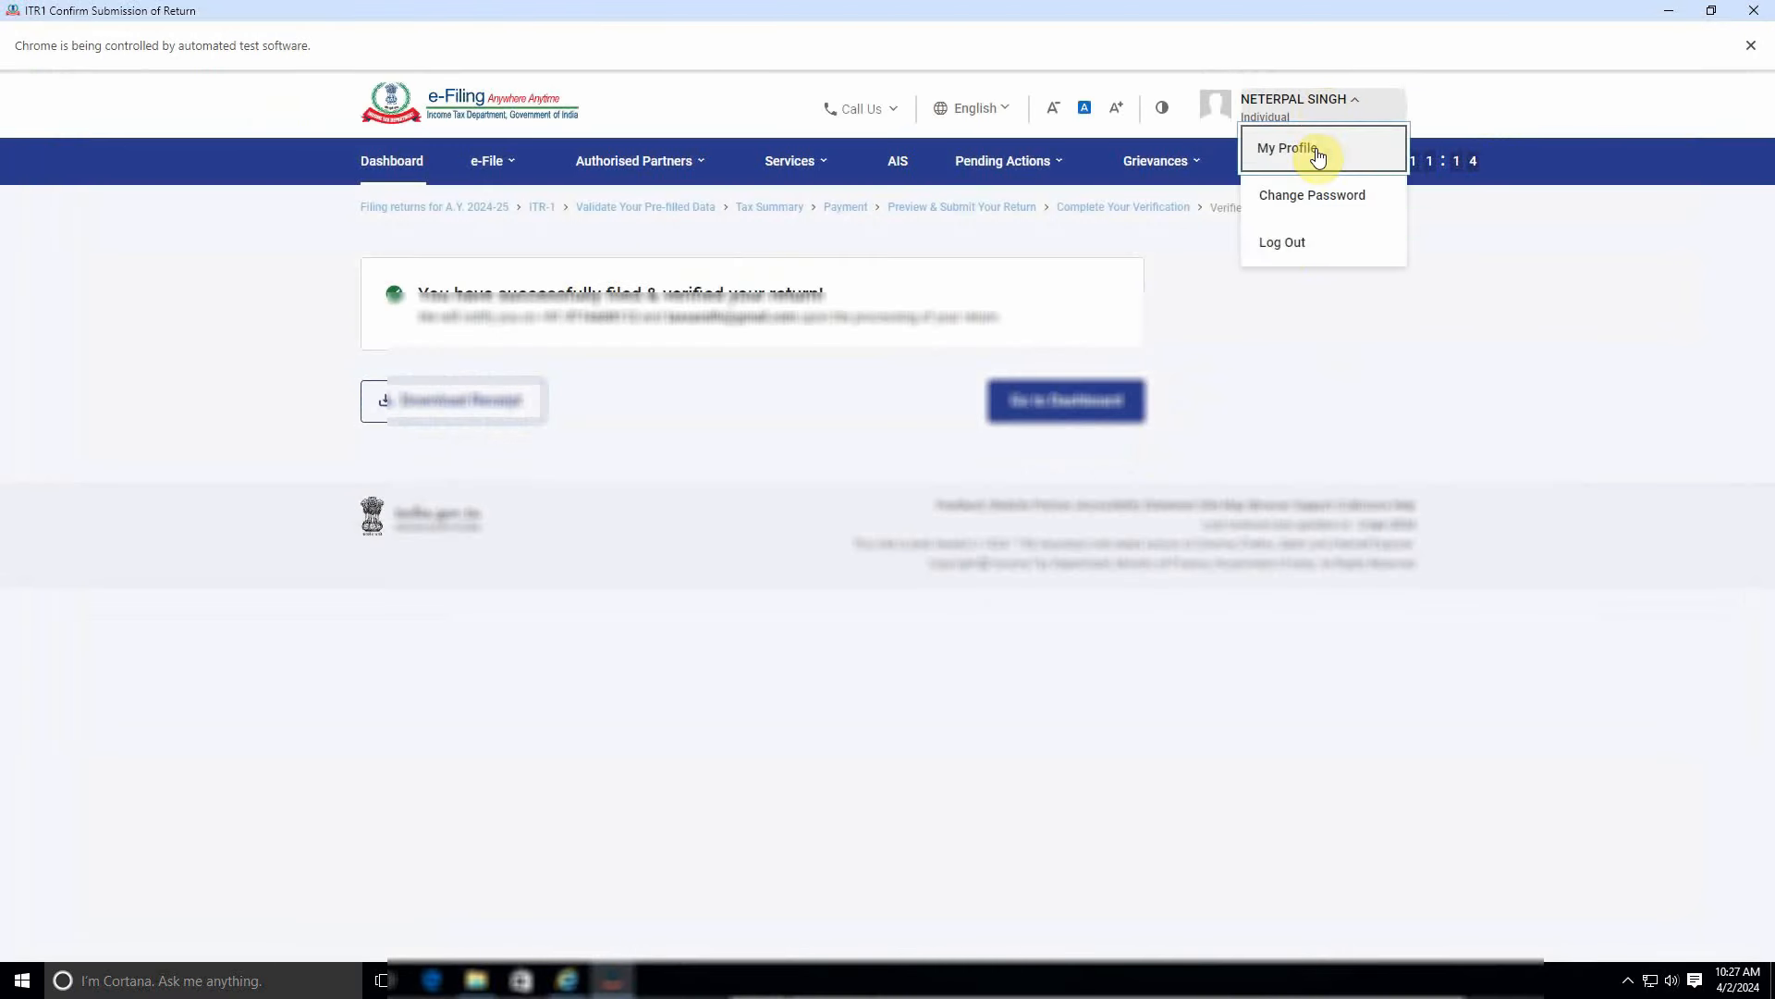
pyautogui.click(1280, 244)
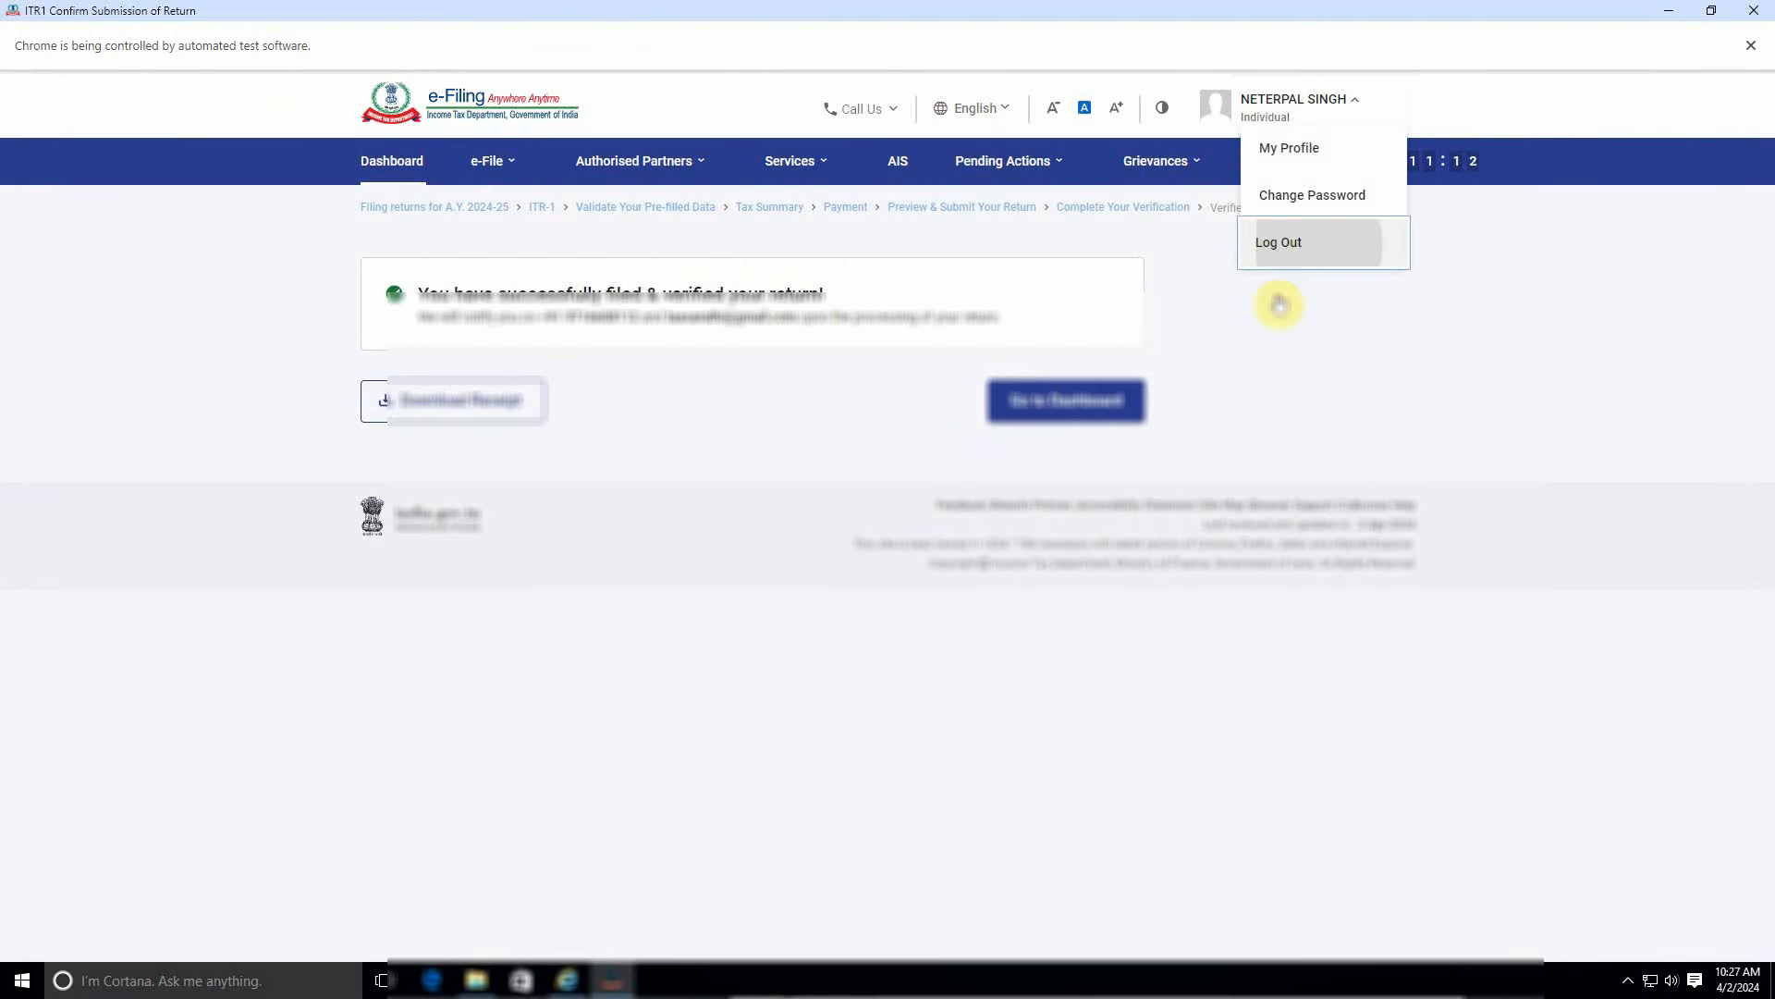